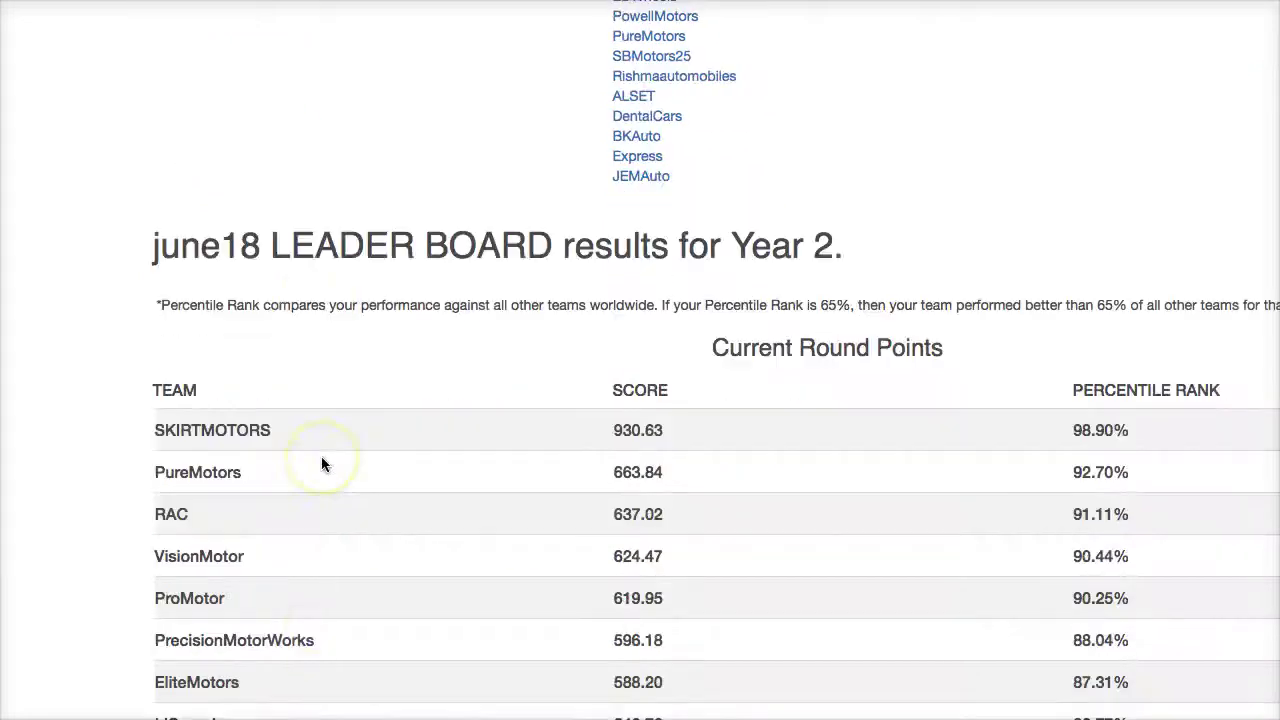
Review the teams' scores and percentile ranks in the Current Round Points table of the june18 Year 2 leader board
{"action": "scroll", "coordinate": [321, 463], "scroll_direction": "down", "scroll_amount": 2}
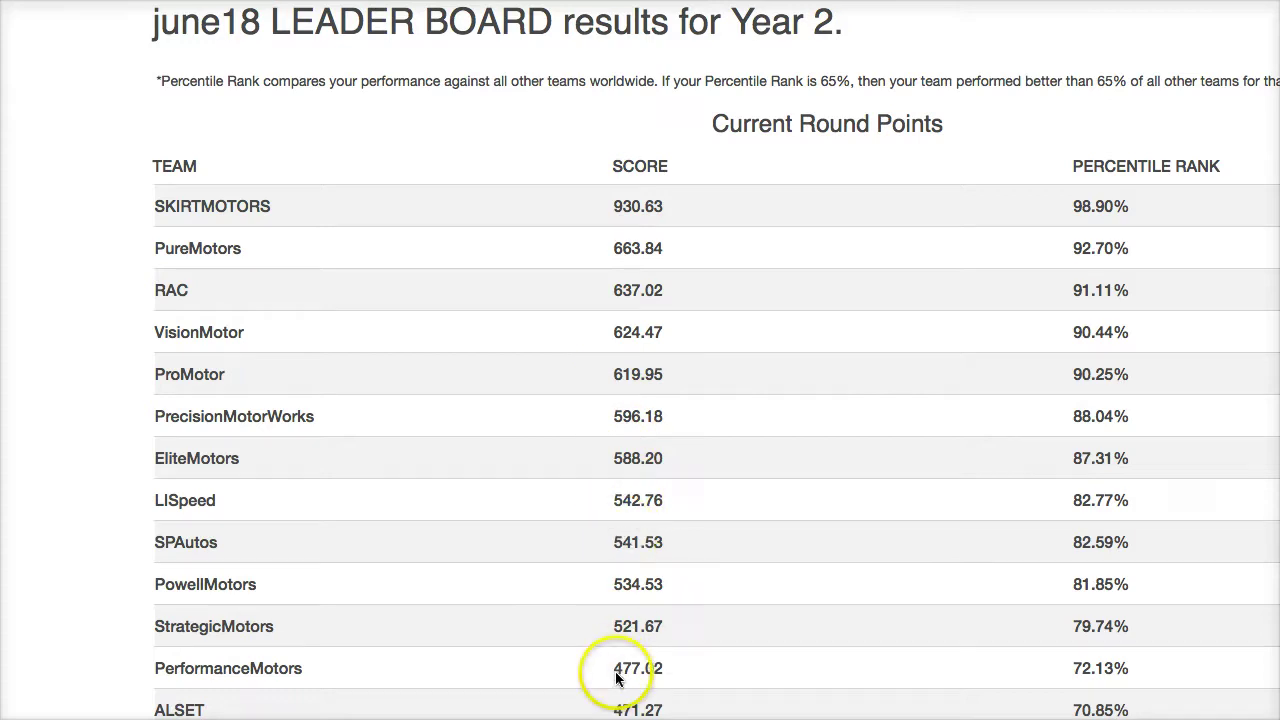
{"action": "scroll", "coordinate": [616, 680], "scroll_direction": "down", "scroll_amount": 2}
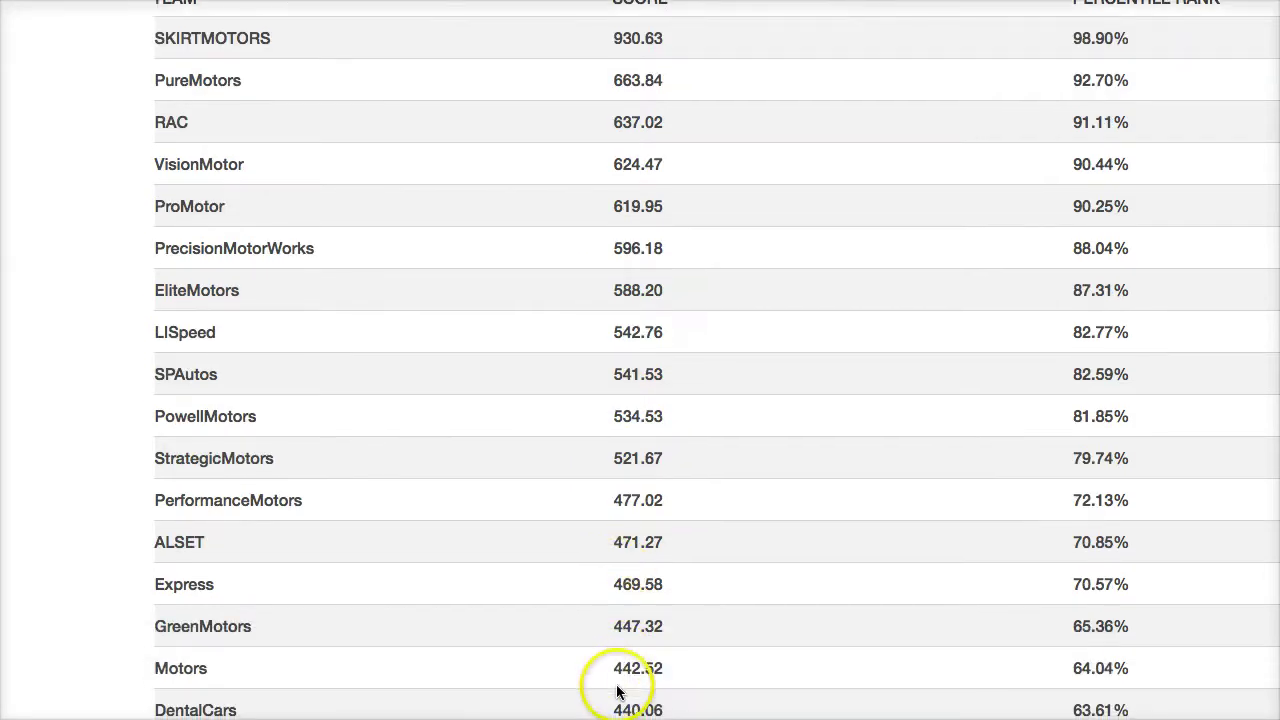
{"action": "scroll", "coordinate": [616, 690], "scroll_direction": "down", "scroll_amount": 2}
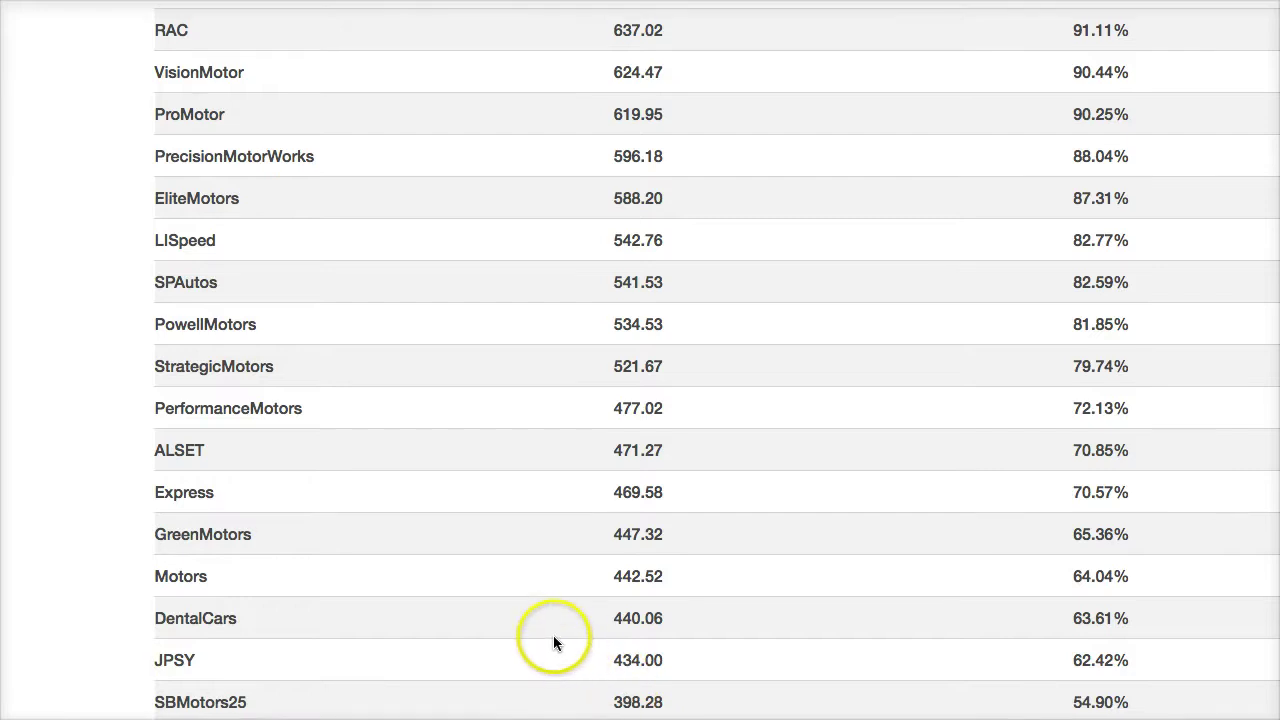
{"action": "scroll", "coordinate": [552, 634], "scroll_direction": "up", "scroll_amount": 3}
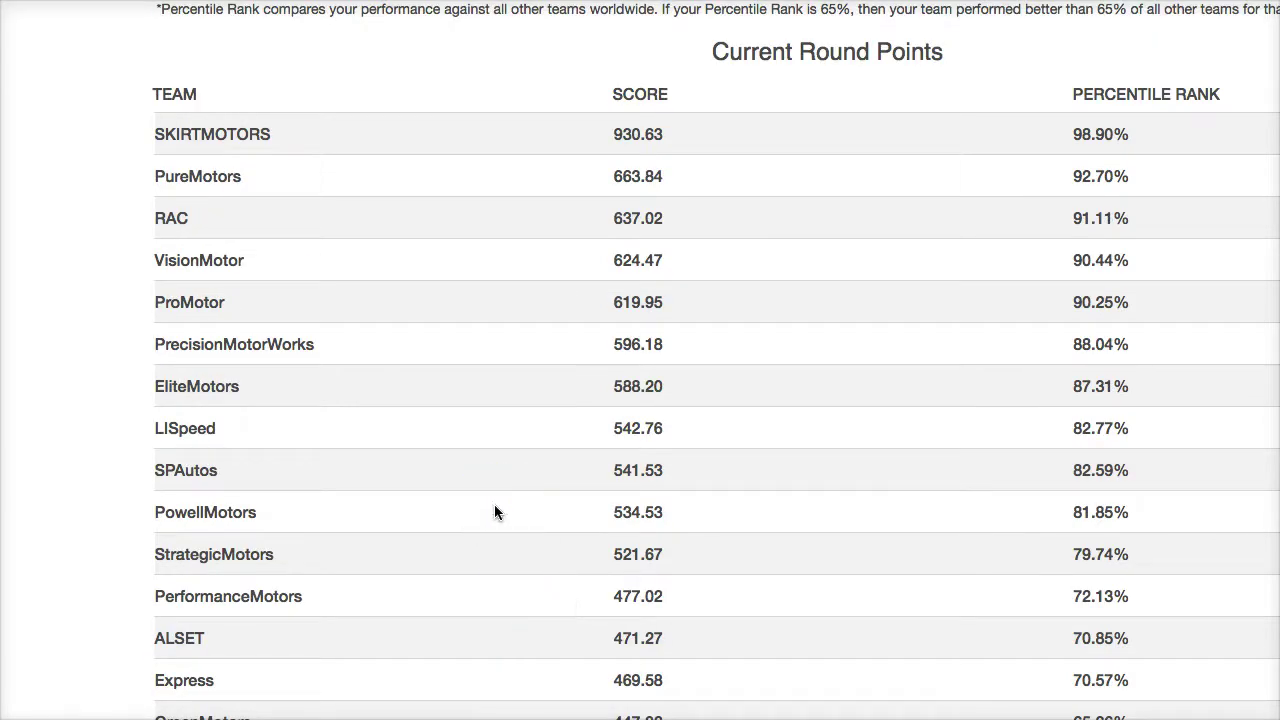
{"action": "scroll", "coordinate": [517, 571], "scroll_direction": "up", "scroll_amount": 2}
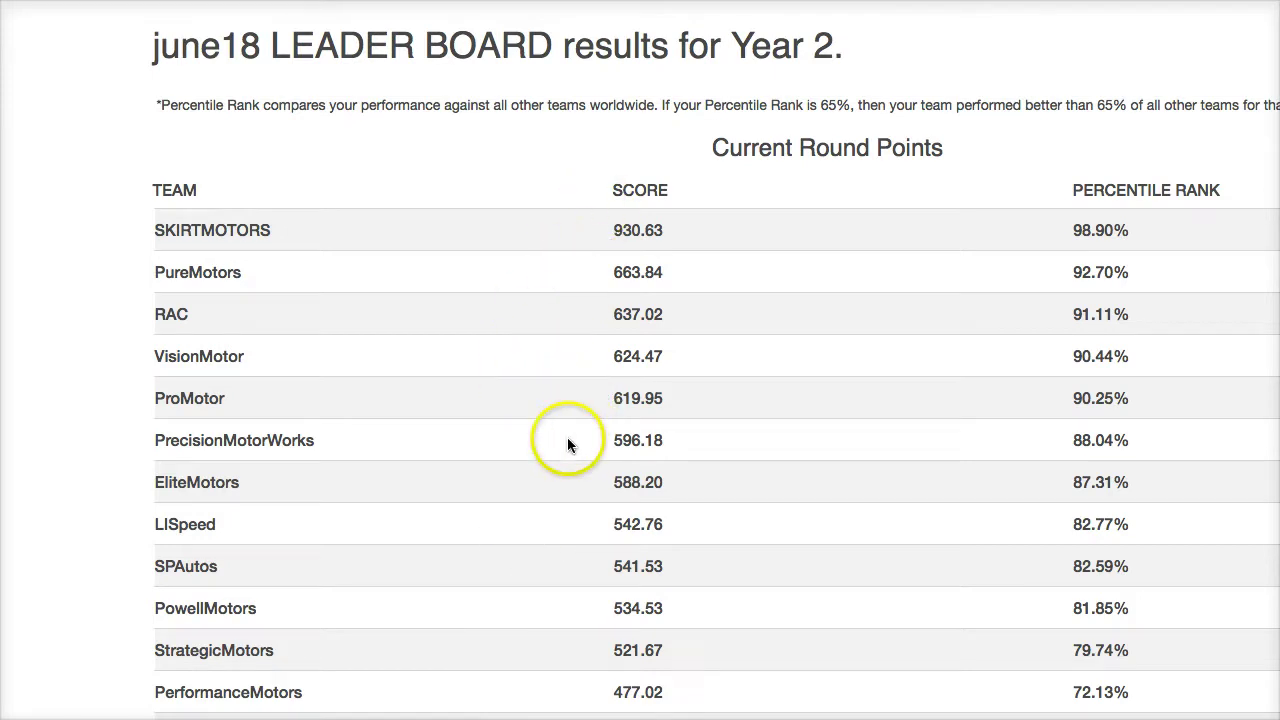
{"action": "scroll", "coordinate": [551, 440], "scroll_direction": "down", "scroll_amount": 5}
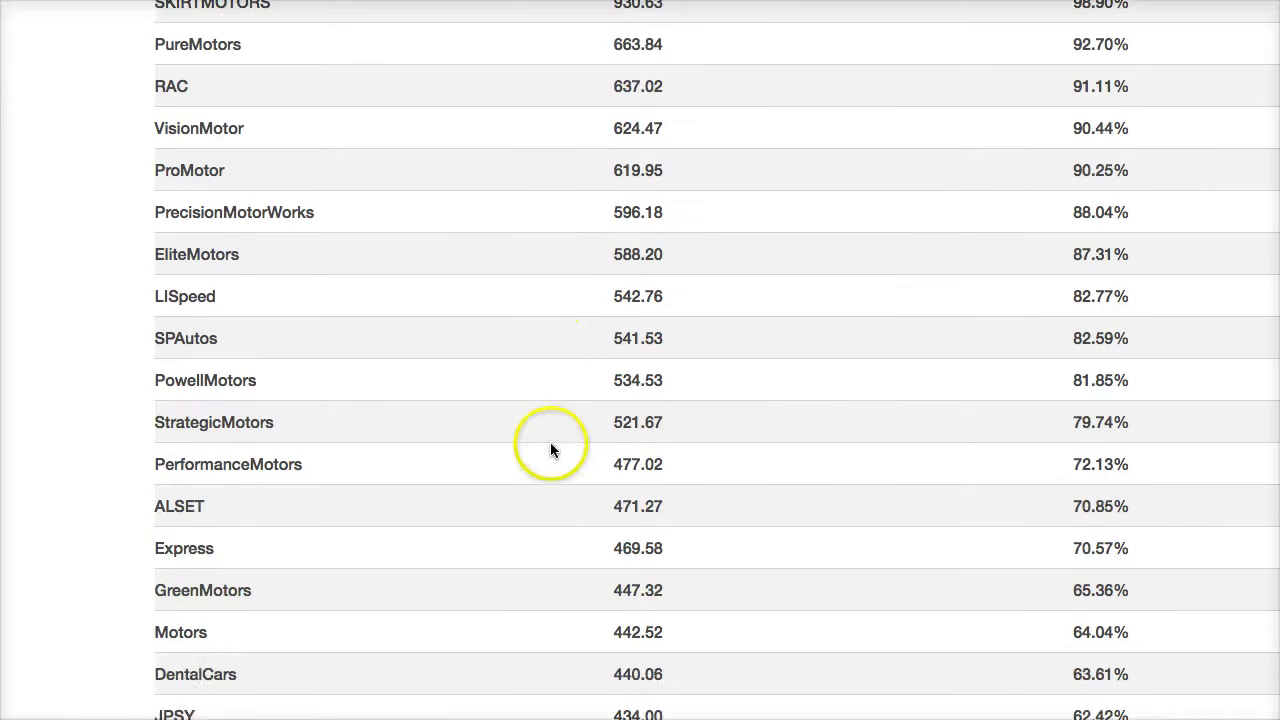
Examine the Gross Profit Margin table, comparing the teams' margins and percentile ranks from the highest to the lowest
{"action": "scroll", "coordinate": [550, 446], "scroll_direction": "down", "scroll_amount": 15}
{"action": "scroll", "coordinate": [550, 446], "scroll_direction": "up", "scroll_amount": 2}
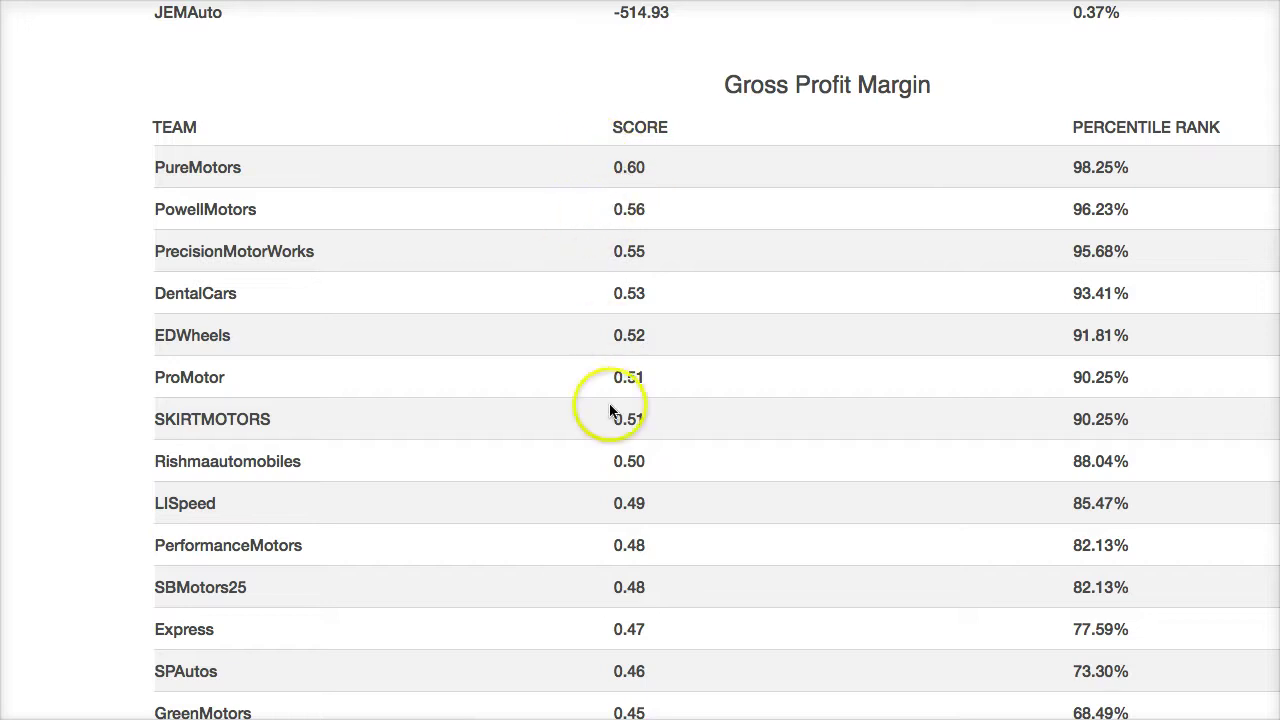
{"action": "scroll", "coordinate": [620, 525], "scroll_direction": "down", "scroll_amount": 1}
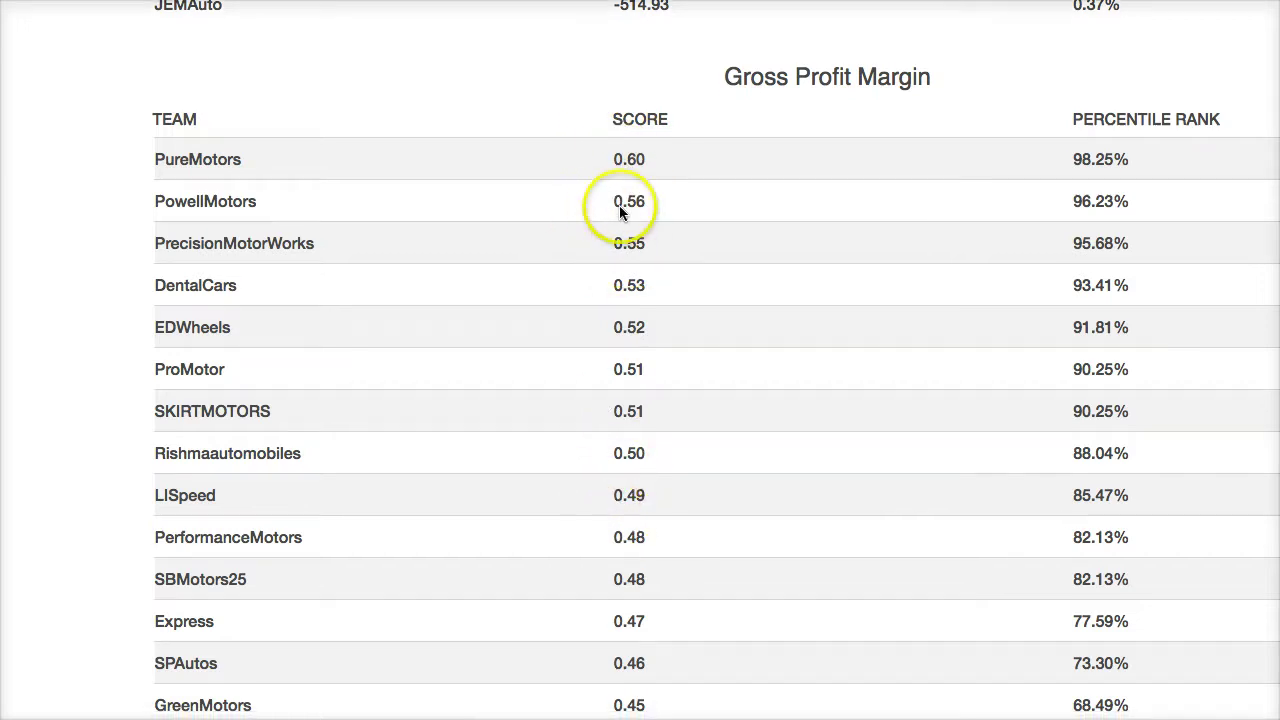
{"action": "scroll", "coordinate": [622, 530], "scroll_direction": "down", "scroll_amount": 1}
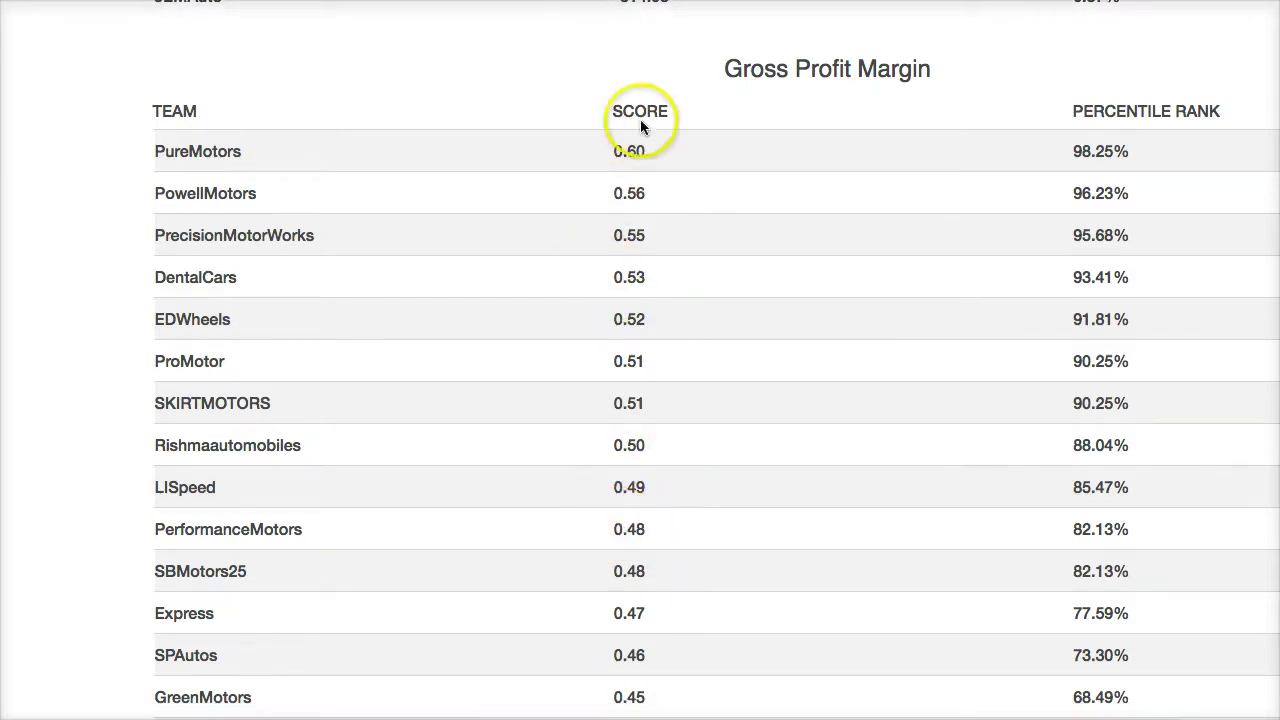
{"action": "scroll", "coordinate": [620, 465], "scroll_direction": "down", "scroll_amount": 3}
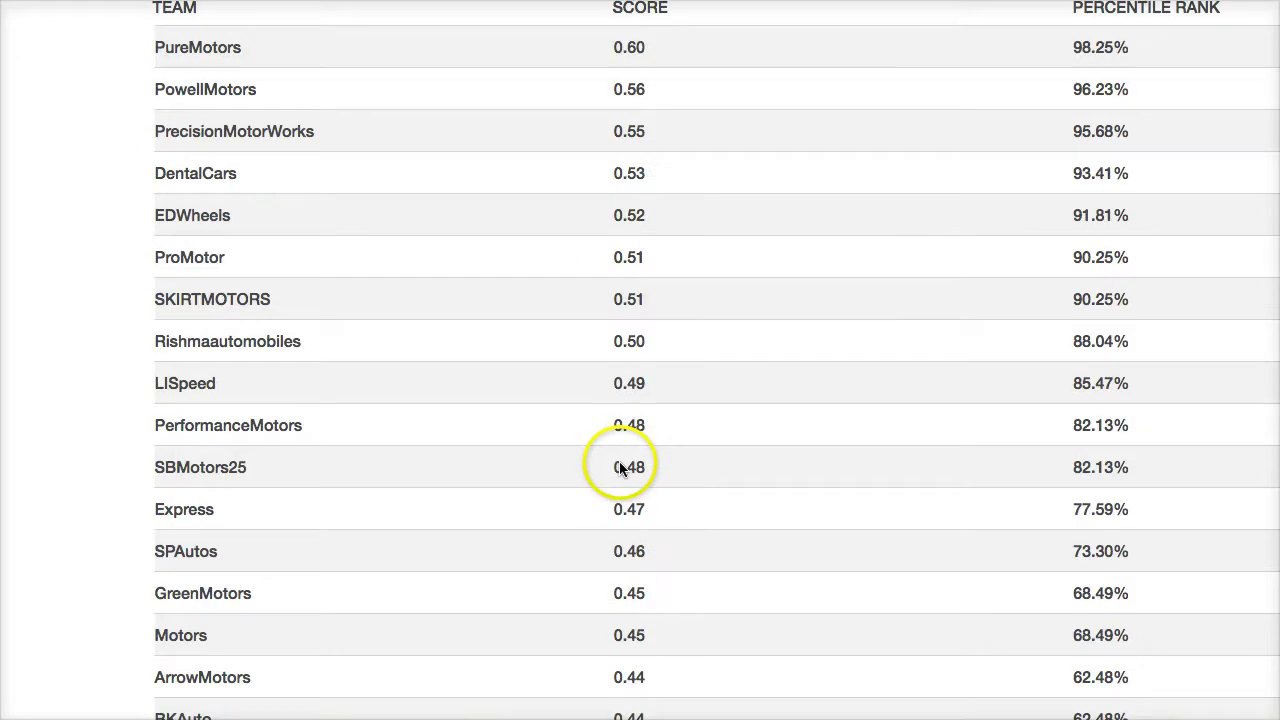
{"action": "scroll", "coordinate": [620, 467], "scroll_direction": "down", "scroll_amount": 10}
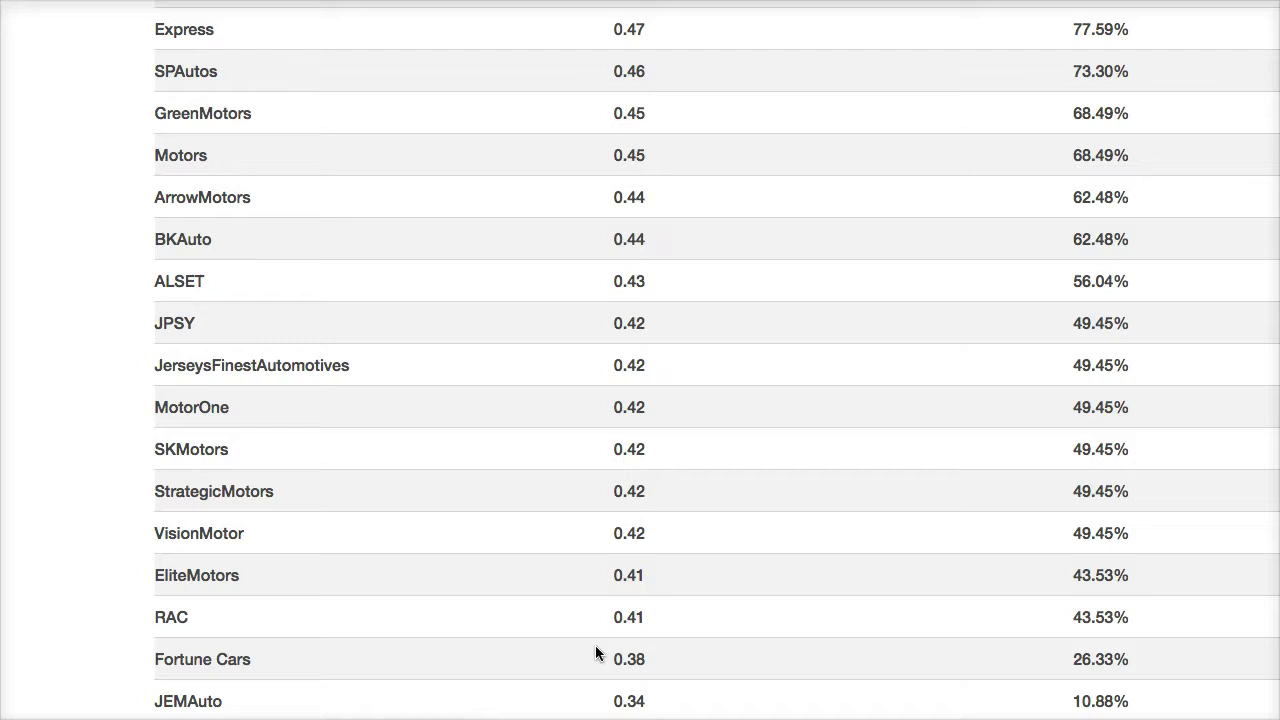
{"action": "left_click", "coordinate": [590, 350]}
{"action": "scroll", "coordinate": [587, 284], "scroll_direction": "up", "scroll_amount": 3}
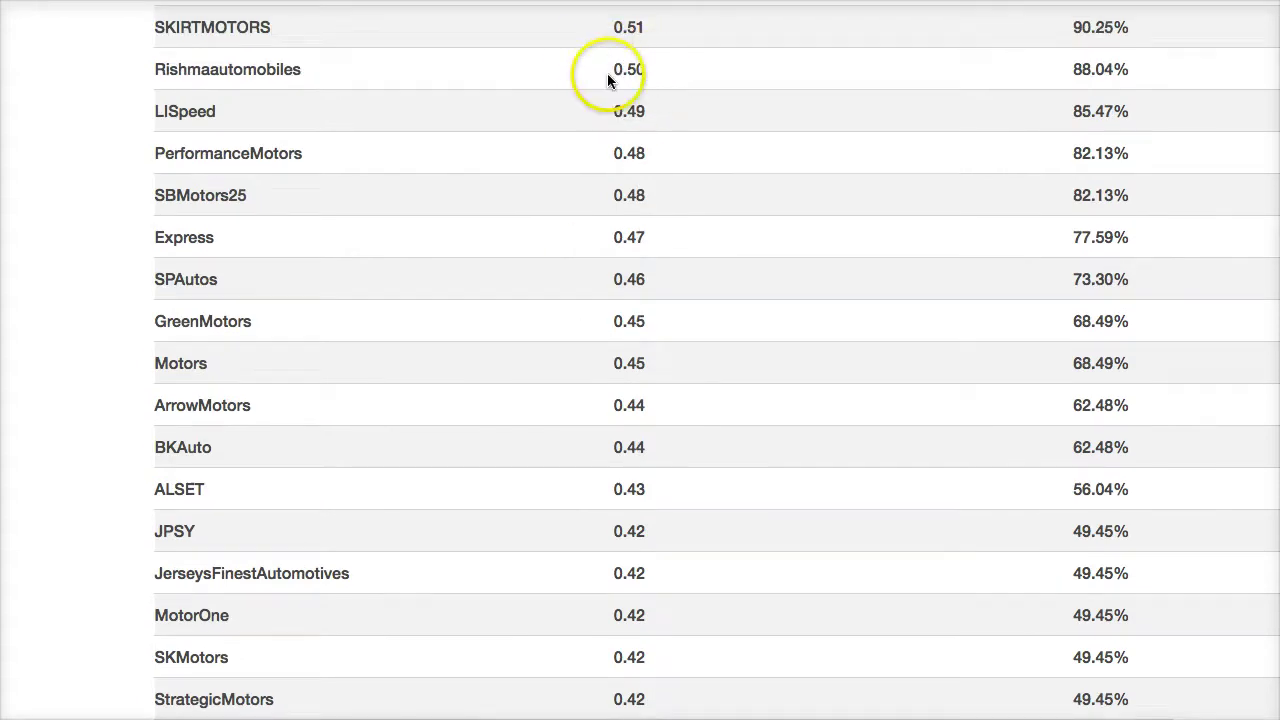
{"action": "scroll", "coordinate": [615, 123], "scroll_direction": "down", "scroll_amount": 1}
{"action": "scroll", "coordinate": [604, 560], "scroll_direction": "down", "scroll_amount": 1}
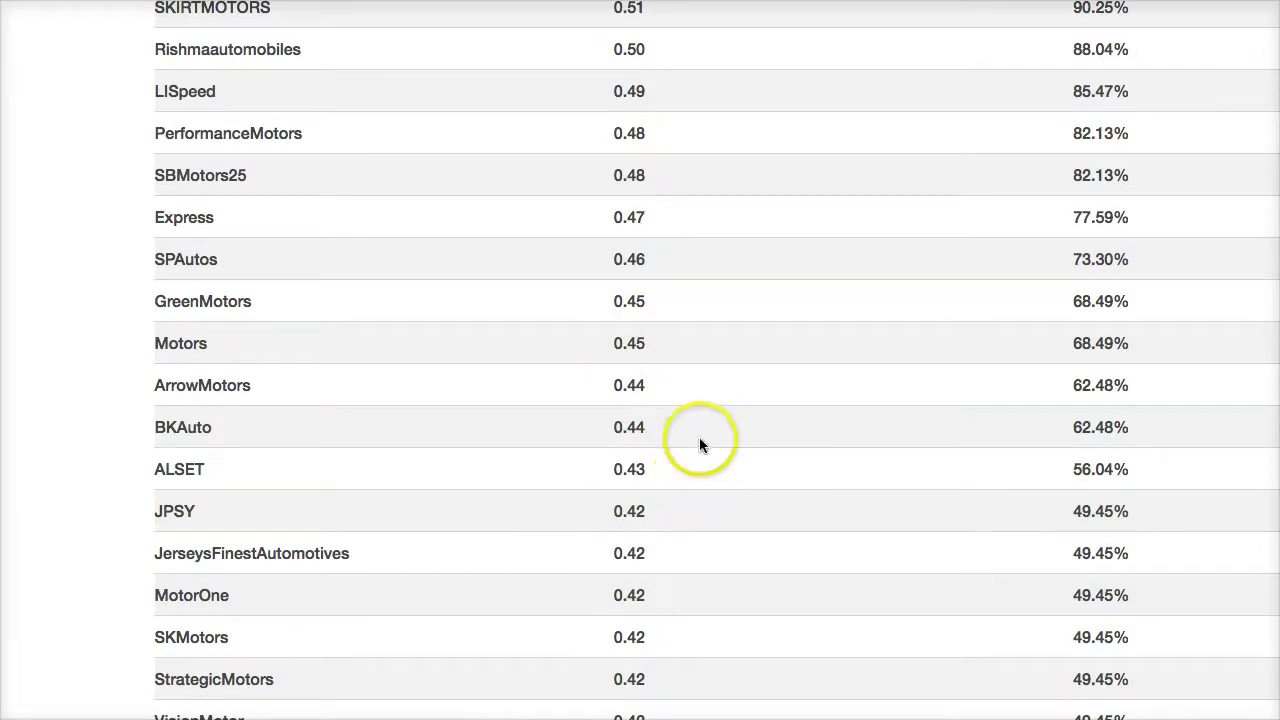
{"action": "scroll", "coordinate": [642, 447], "scroll_direction": "up", "scroll_amount": 1}
{"action": "scroll", "coordinate": [642, 447], "scroll_direction": "up", "scroll_amount": 5}
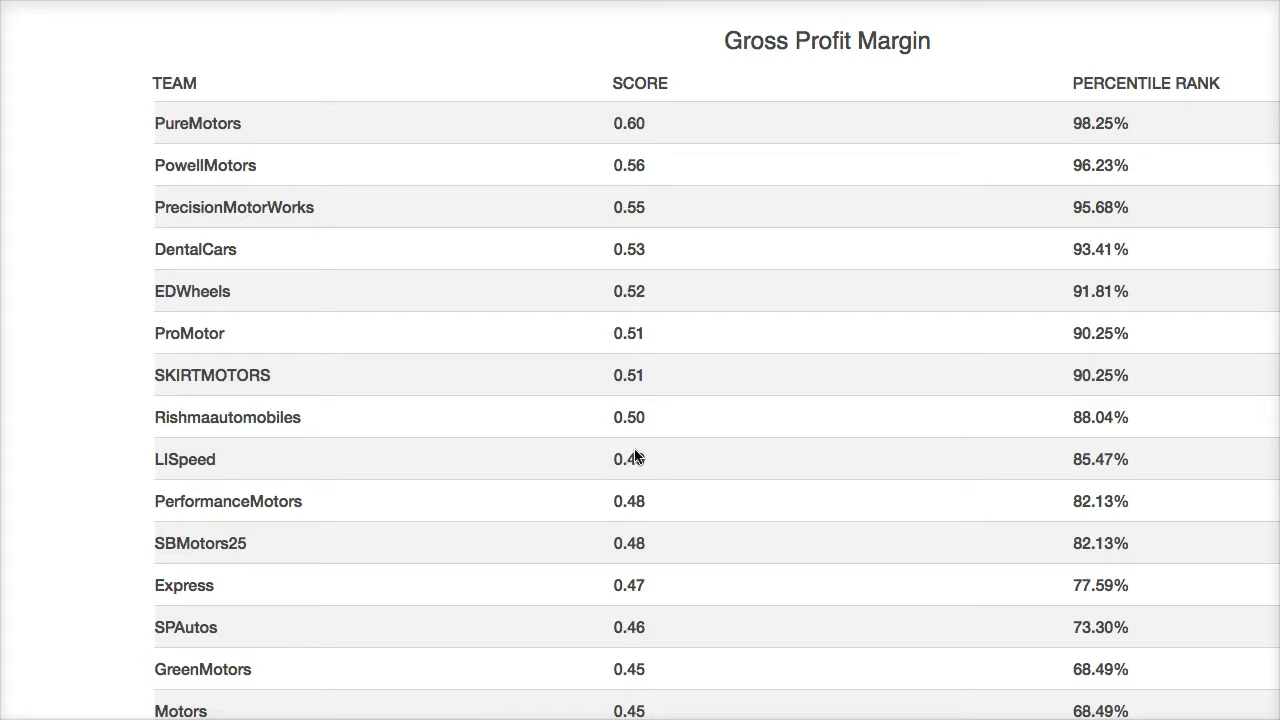
{"action": "scroll", "coordinate": [597, 518], "scroll_direction": "down", "scroll_amount": 9}
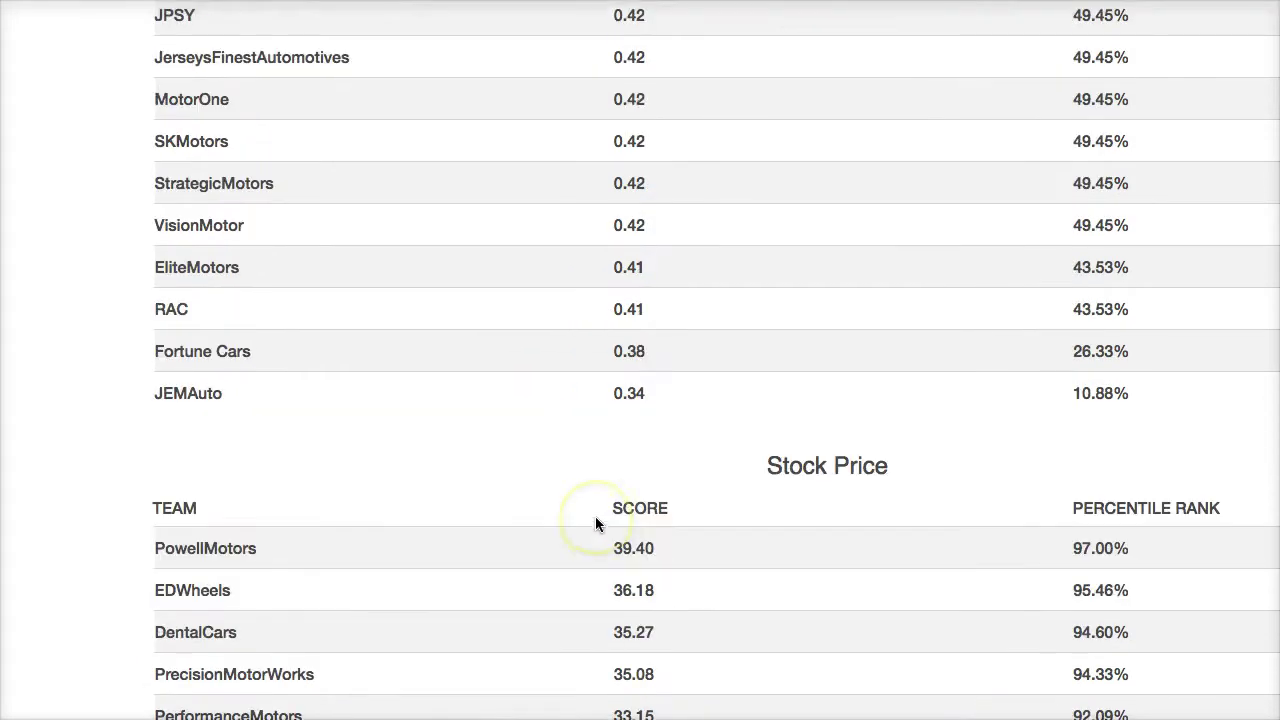
{"action": "scroll", "coordinate": [595, 516], "scroll_direction": "up", "scroll_amount": 7}
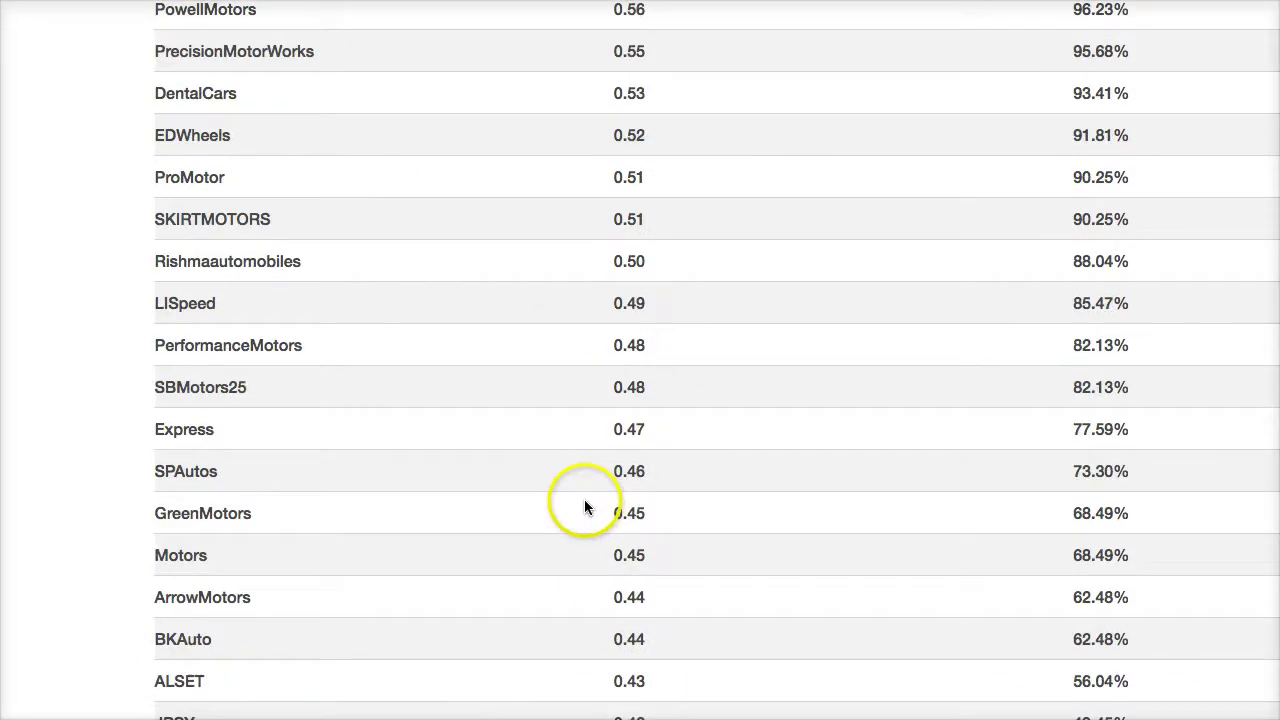
{"action": "scroll", "coordinate": [575, 495], "scroll_direction": "up", "scroll_amount": 3}
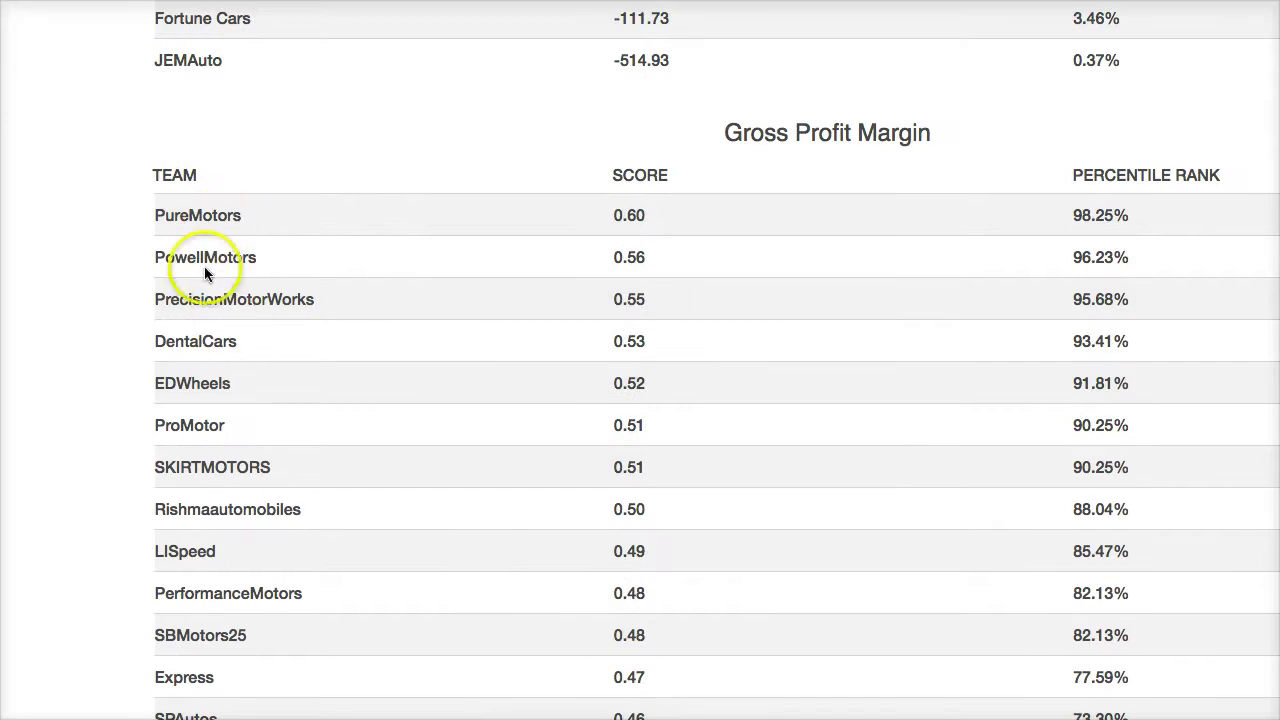
Review the teams' scores and percentile ranks in the Stock Price table
{"action": "scroll", "coordinate": [330, 429], "scroll_direction": "down", "scroll_amount": 10}
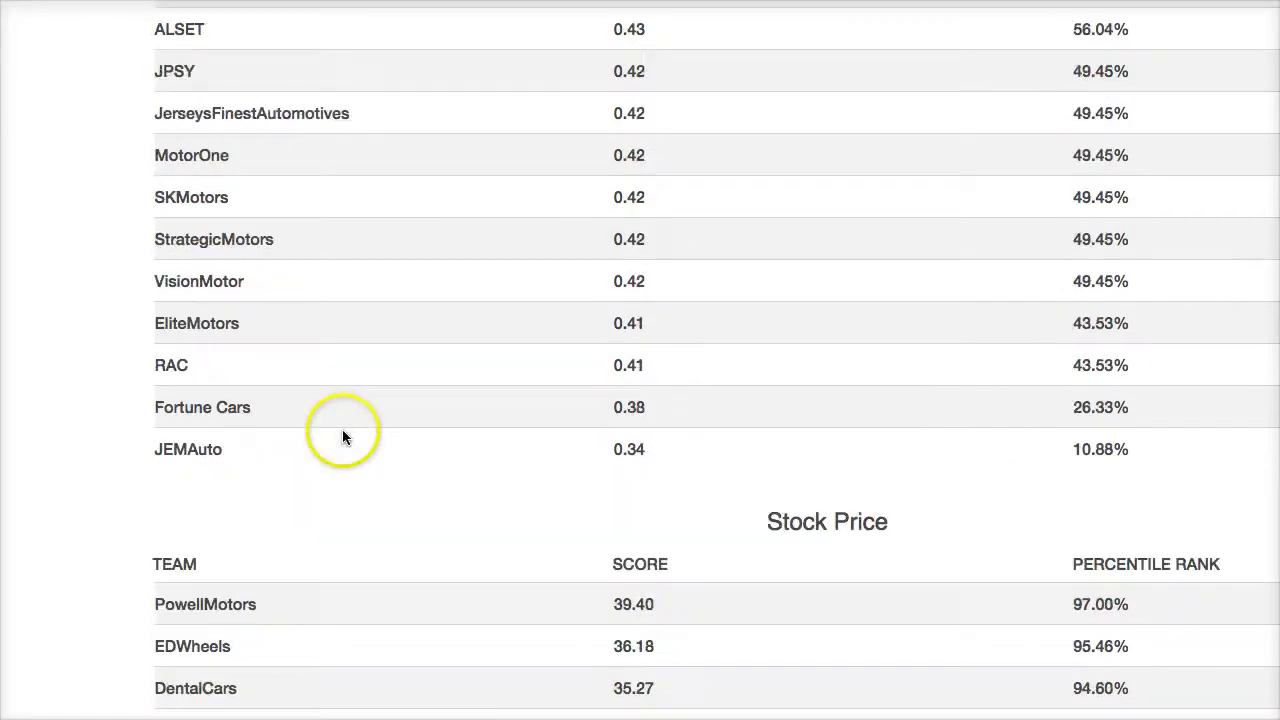
{"action": "scroll", "coordinate": [342, 436], "scroll_direction": "down", "scroll_amount": 6}
{"action": "scroll", "coordinate": [343, 431], "scroll_direction": "up", "scroll_amount": 1}
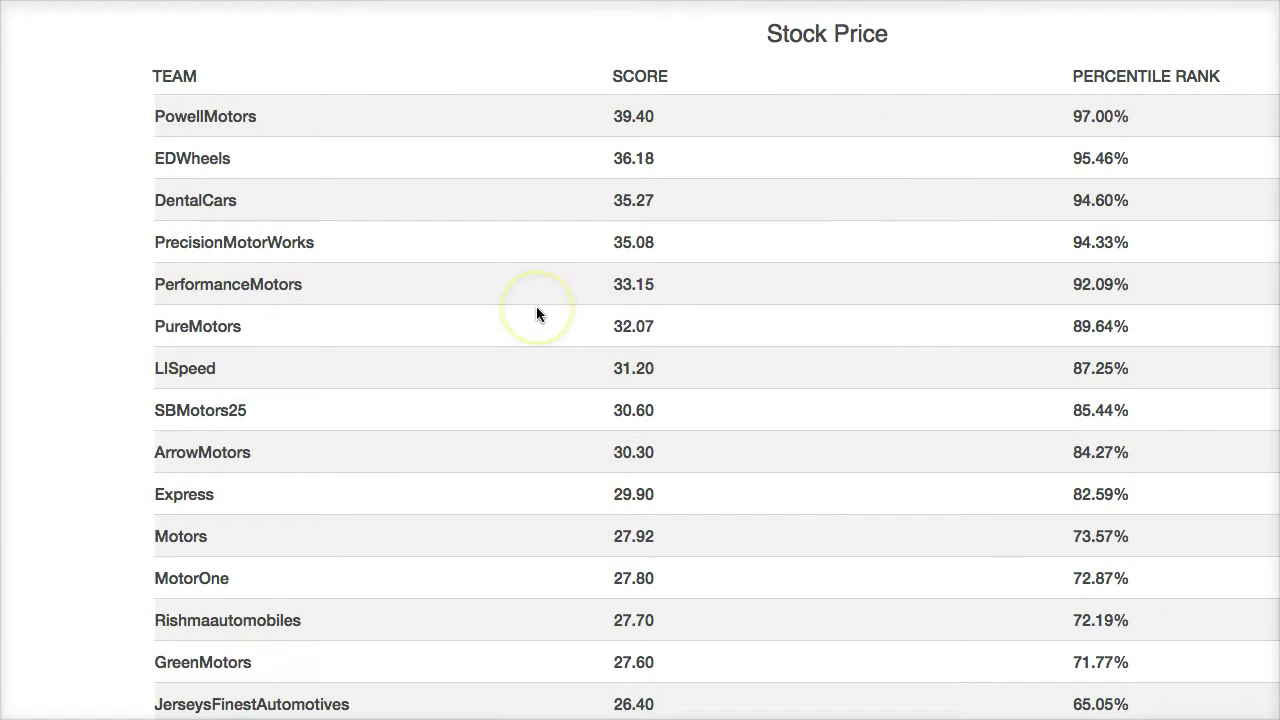
{"action": "scroll", "coordinate": [540, 318], "scroll_direction": "down", "scroll_amount": 9}
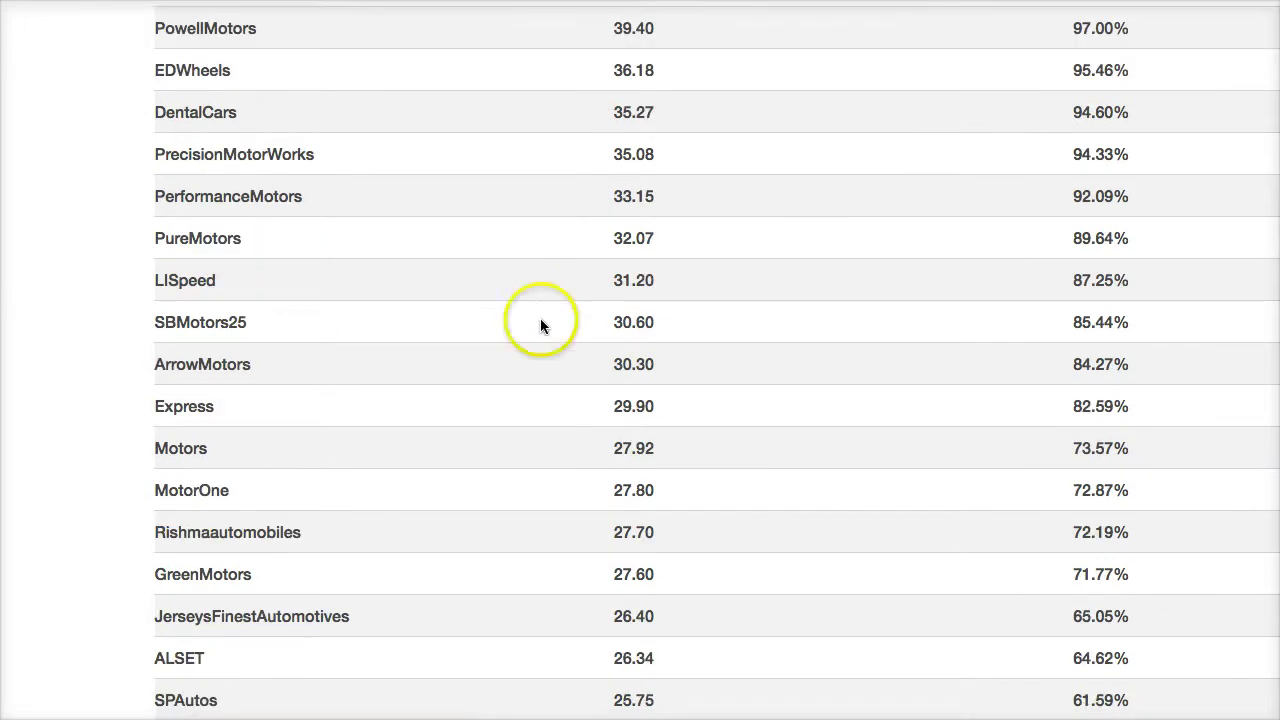
Examine the Total Points table, comparing the teams' cumulative scores and percentile ranks
{"action": "scroll", "coordinate": [543, 318], "scroll_direction": "down", "scroll_amount": 15}
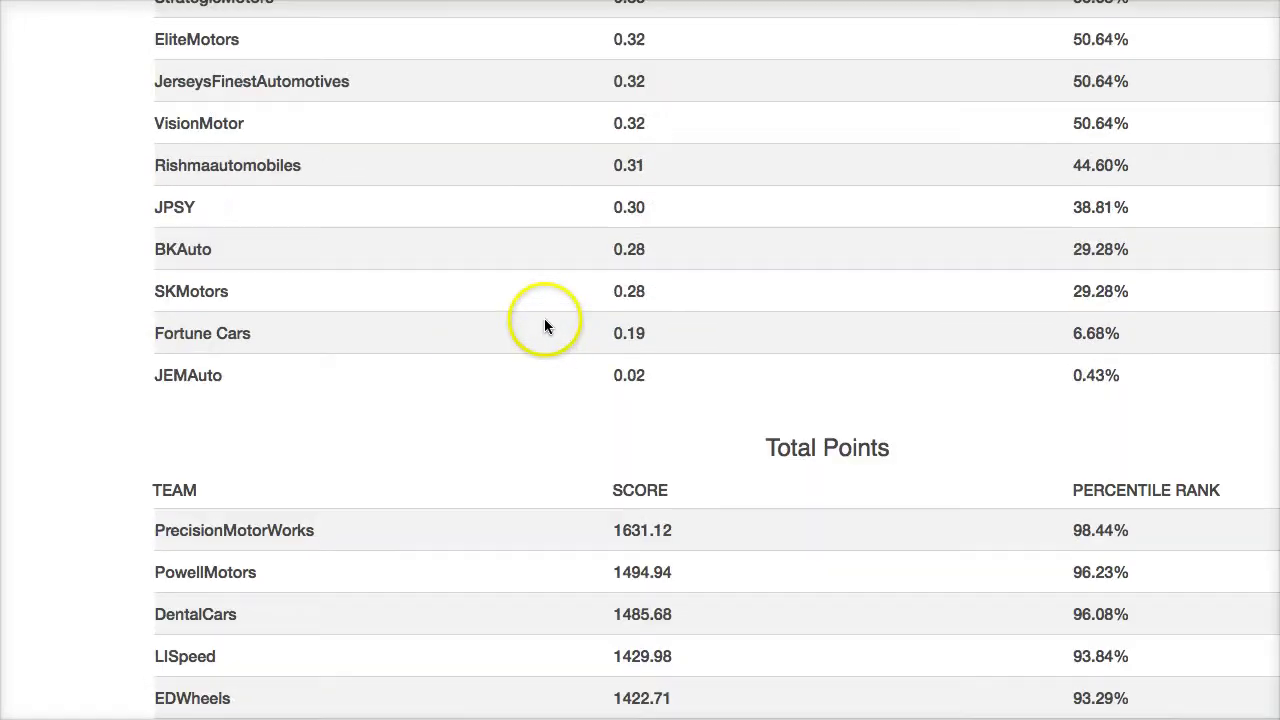
{"action": "scroll", "coordinate": [592, 377], "scroll_direction": "down", "scroll_amount": 1}
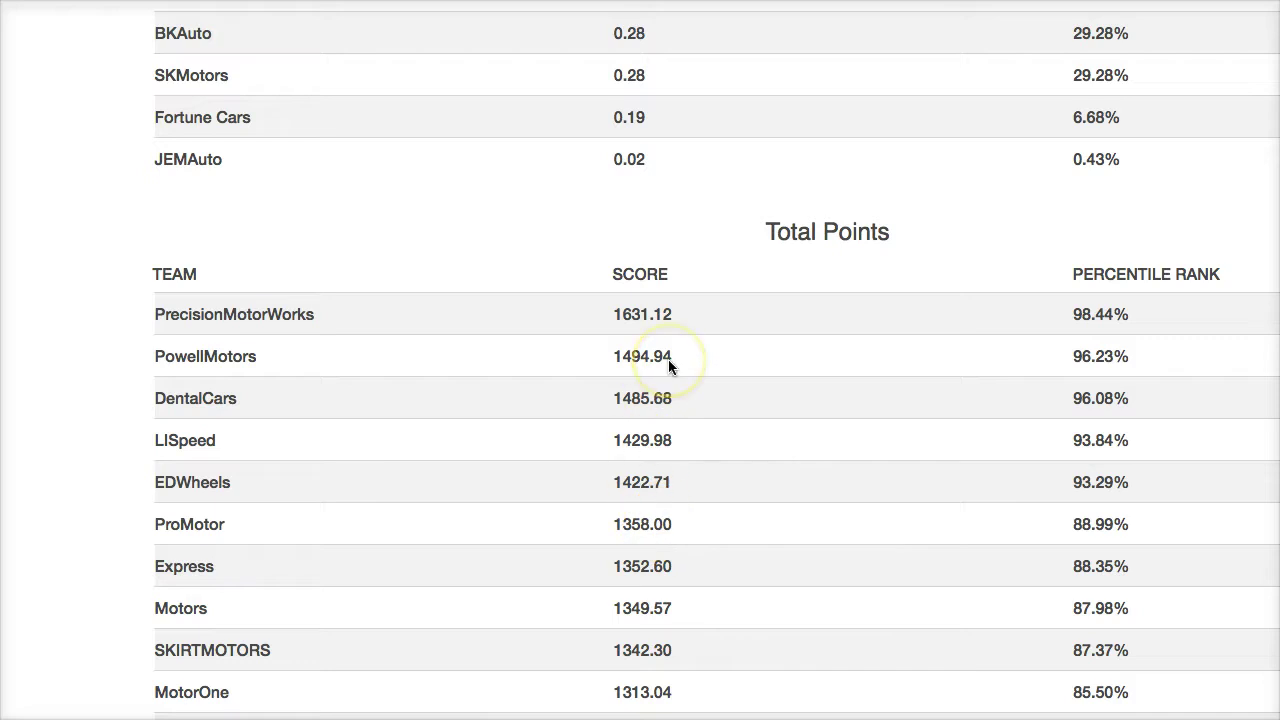
{"action": "scroll", "coordinate": [692, 384], "scroll_direction": "down", "scroll_amount": 3}
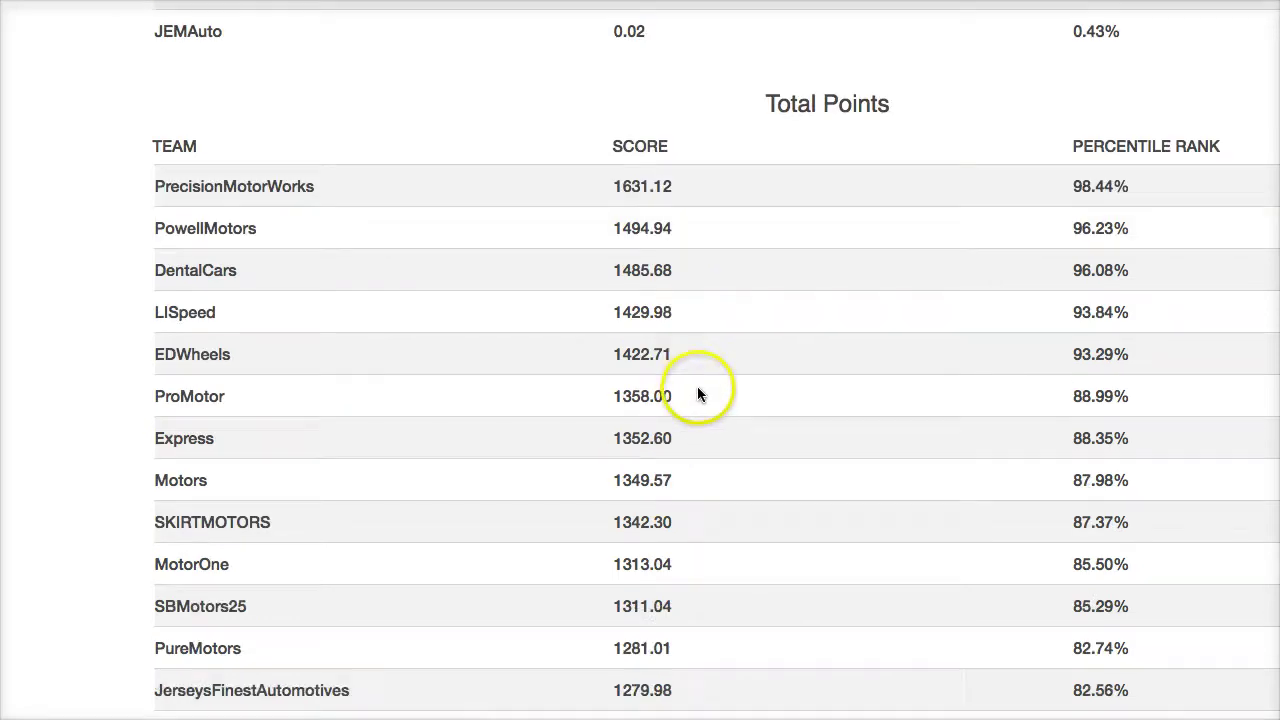
{"action": "scroll", "coordinate": [697, 394], "scroll_direction": "down", "scroll_amount": 13}
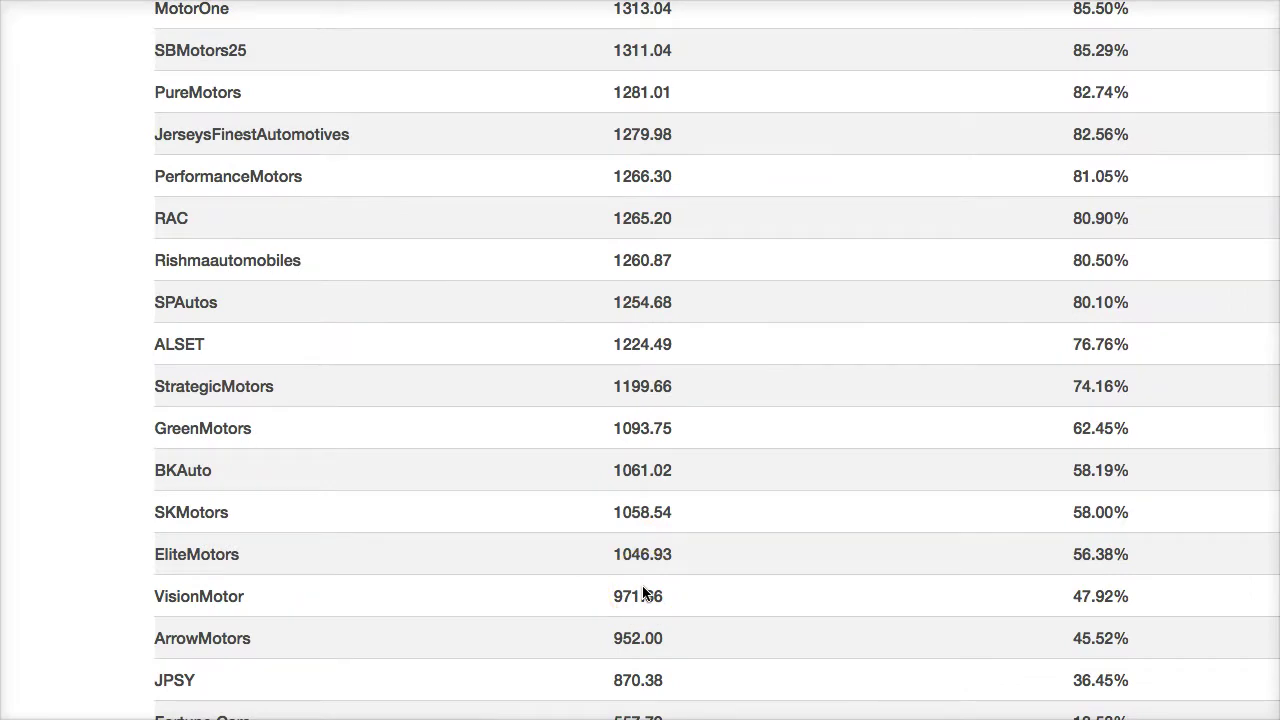
{"action": "scroll", "coordinate": [622, 505], "scroll_direction": "up", "scroll_amount": 1}
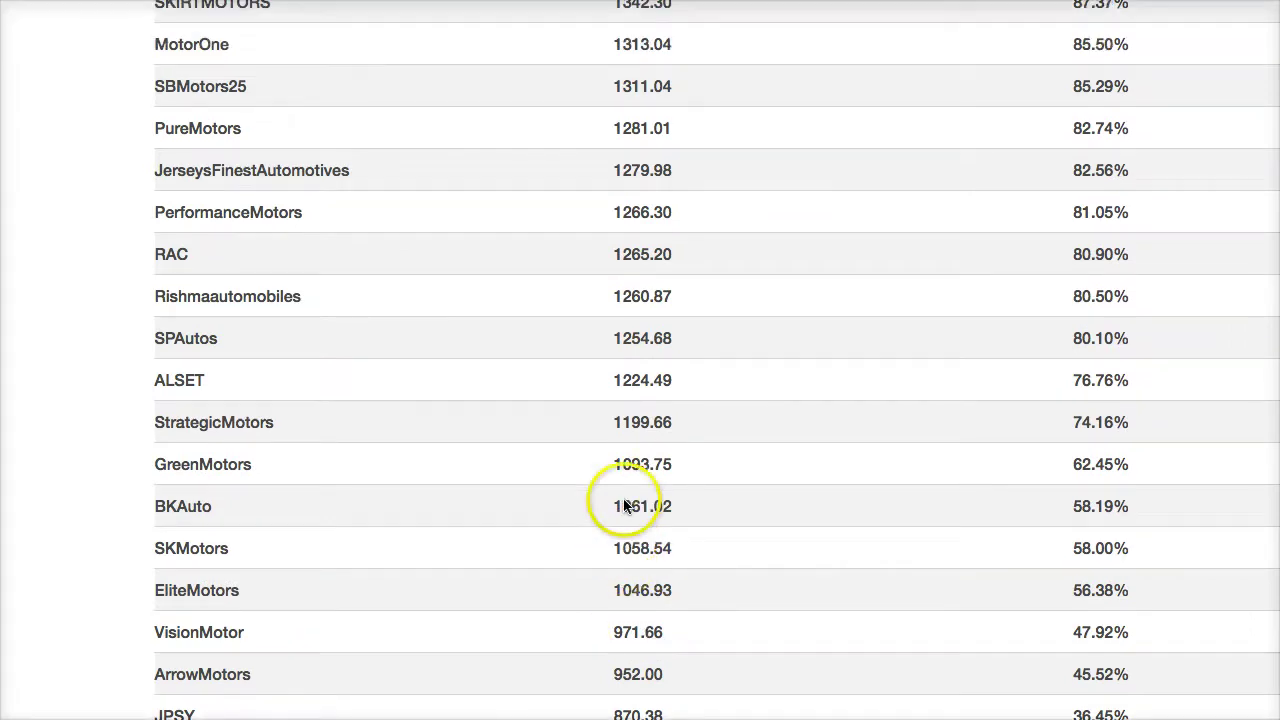
{"action": "scroll", "coordinate": [624, 506], "scroll_direction": "up", "scroll_amount": 20}
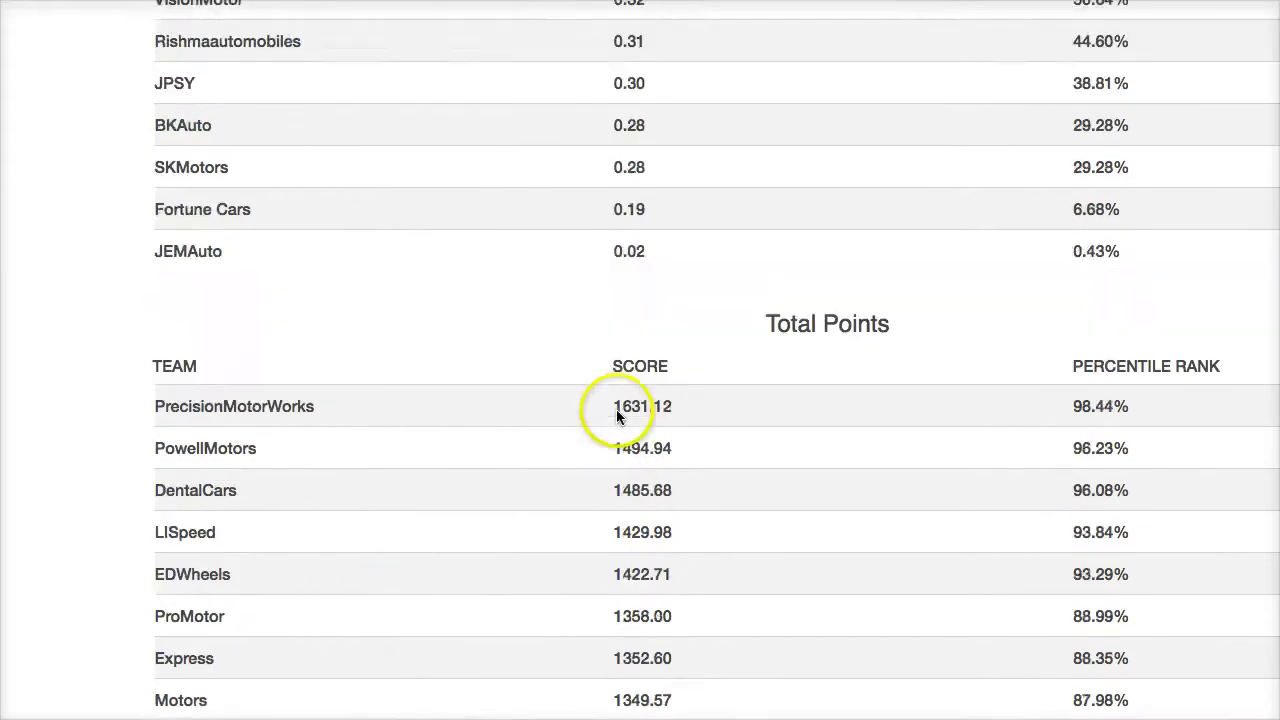
Open the Industry Charts and check the leading Year 2 net profits per team, including PrecisionMotorWorks and PowellMotors
{"action": "scroll", "coordinate": [616, 409], "scroll_direction": "up", "scroll_amount": 20}
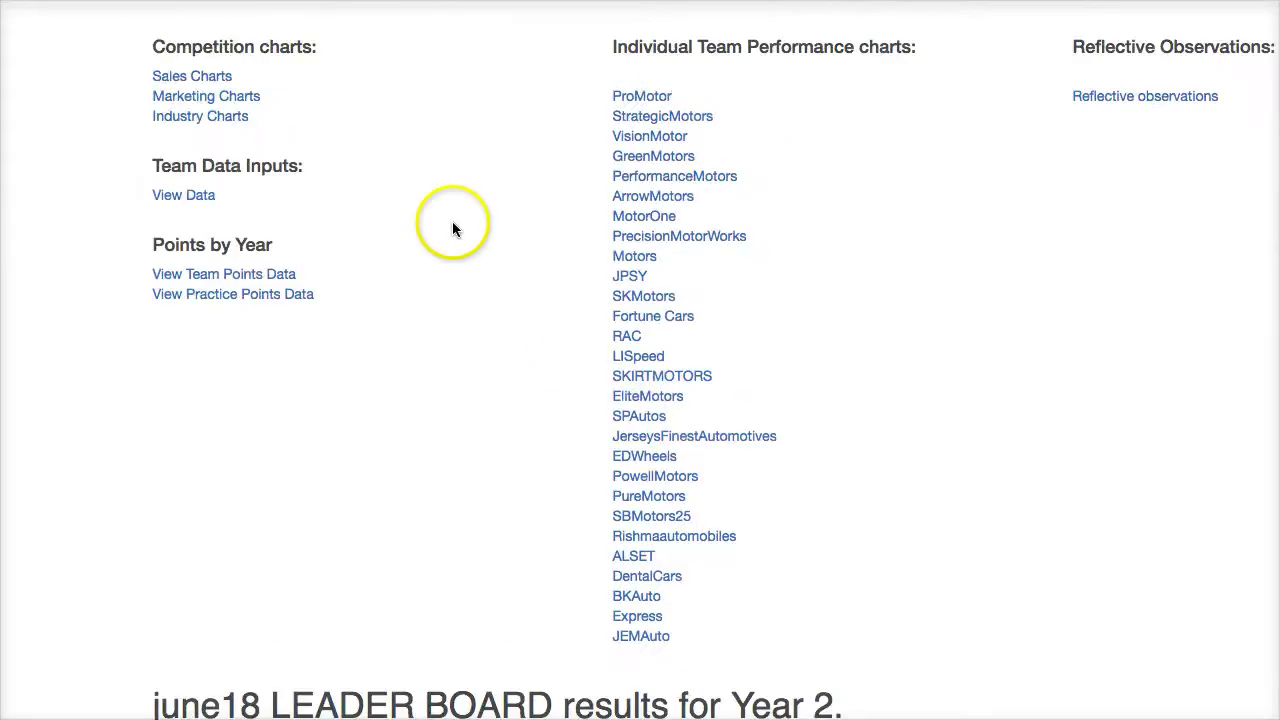
{"action": "left_click", "coordinate": [213, 117]}
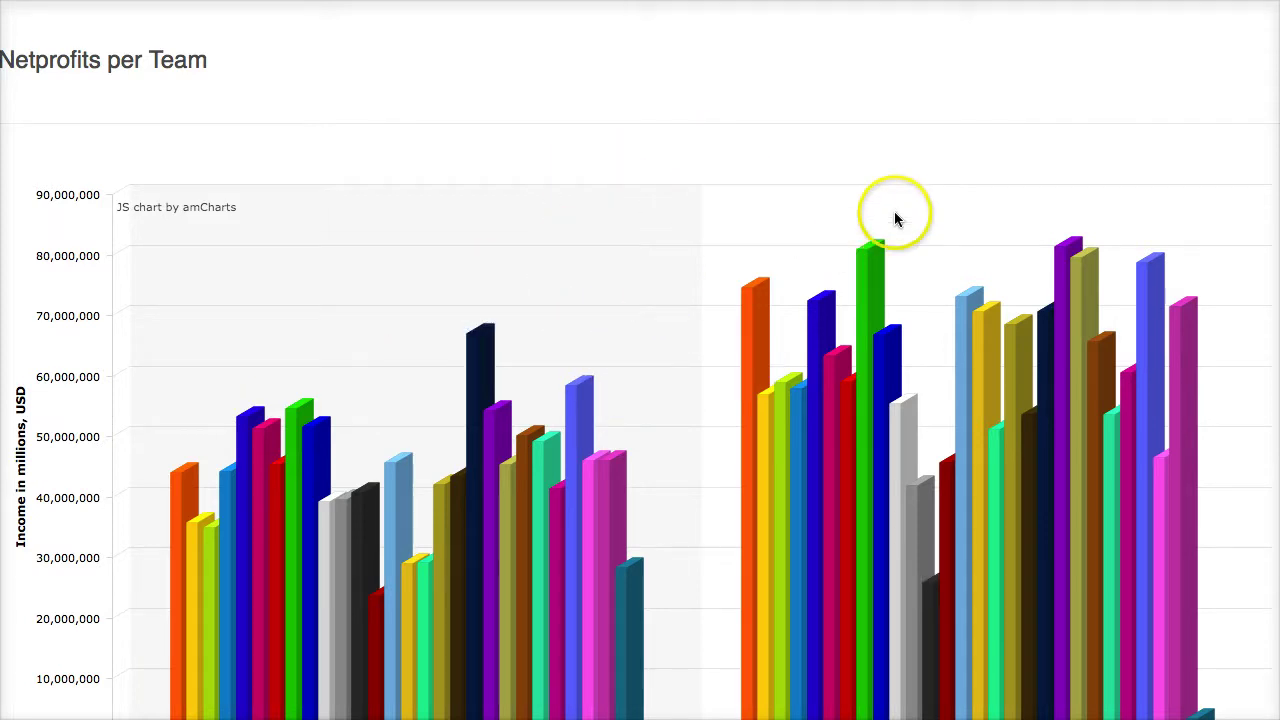
{"action": "mouse_move", "coordinate": [876, 266]}
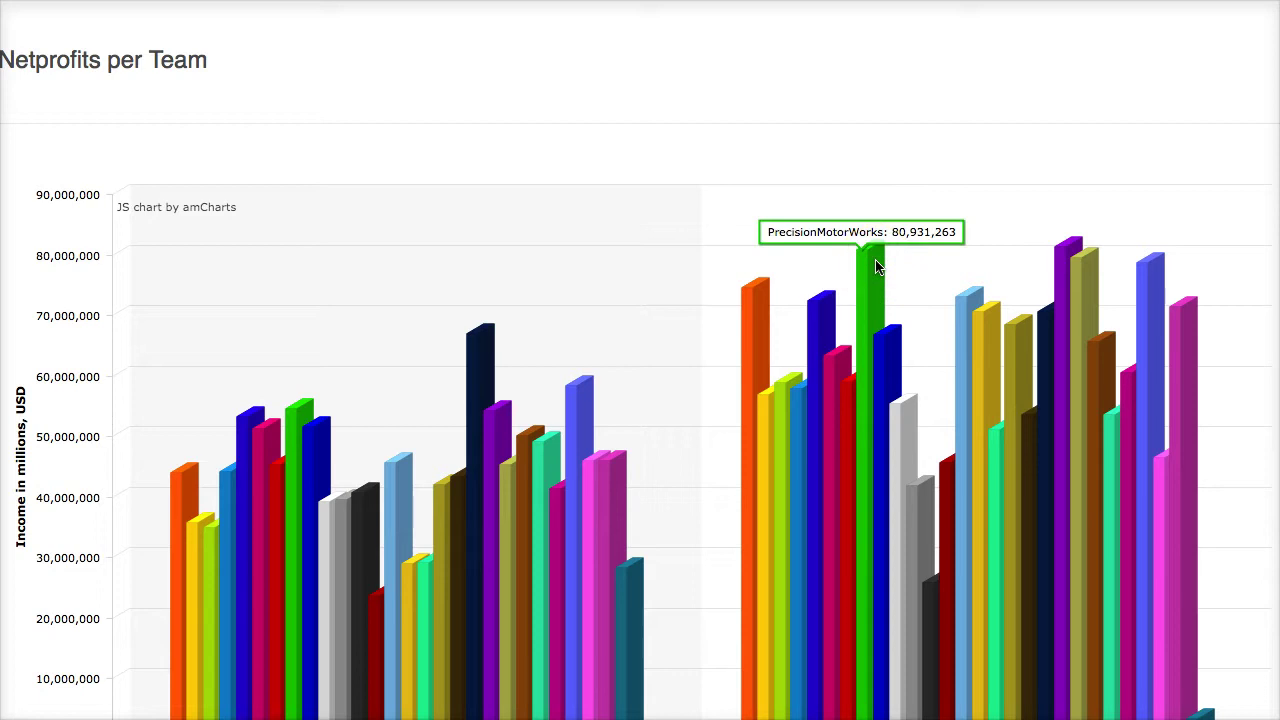
{"action": "mouse_move", "coordinate": [1082, 250]}
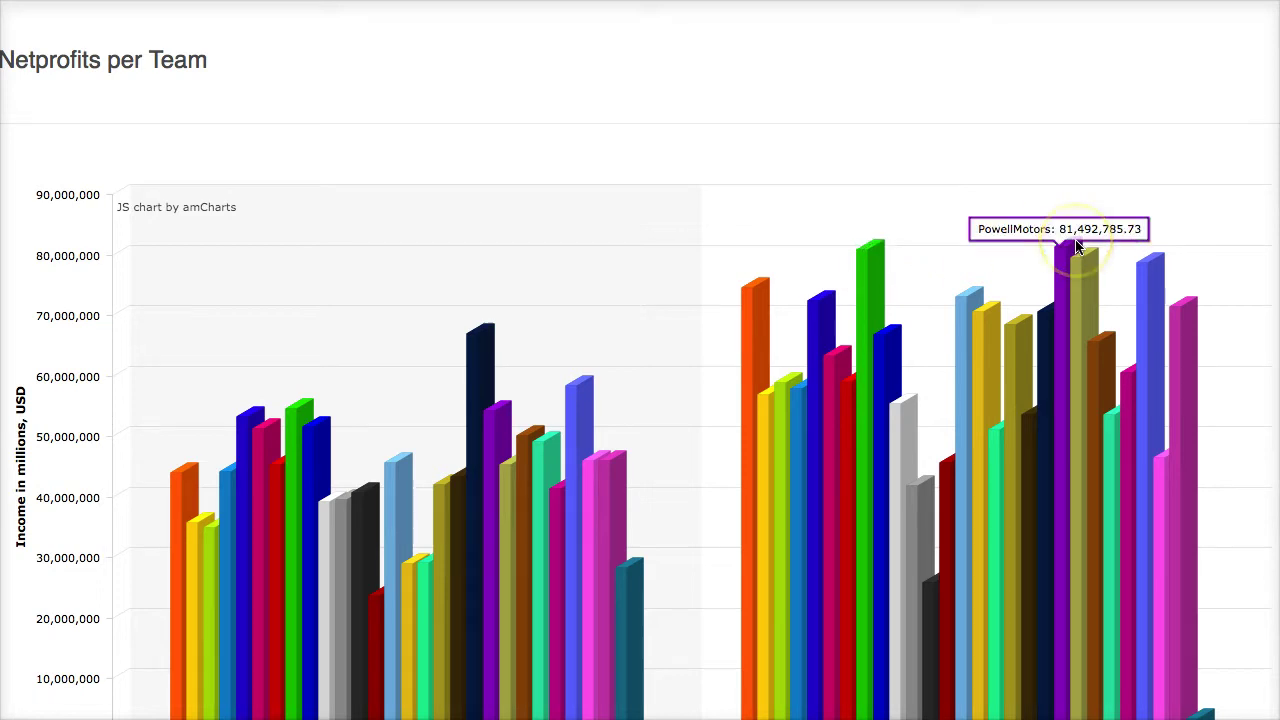
{"action": "mouse_move", "coordinate": [1155, 262]}
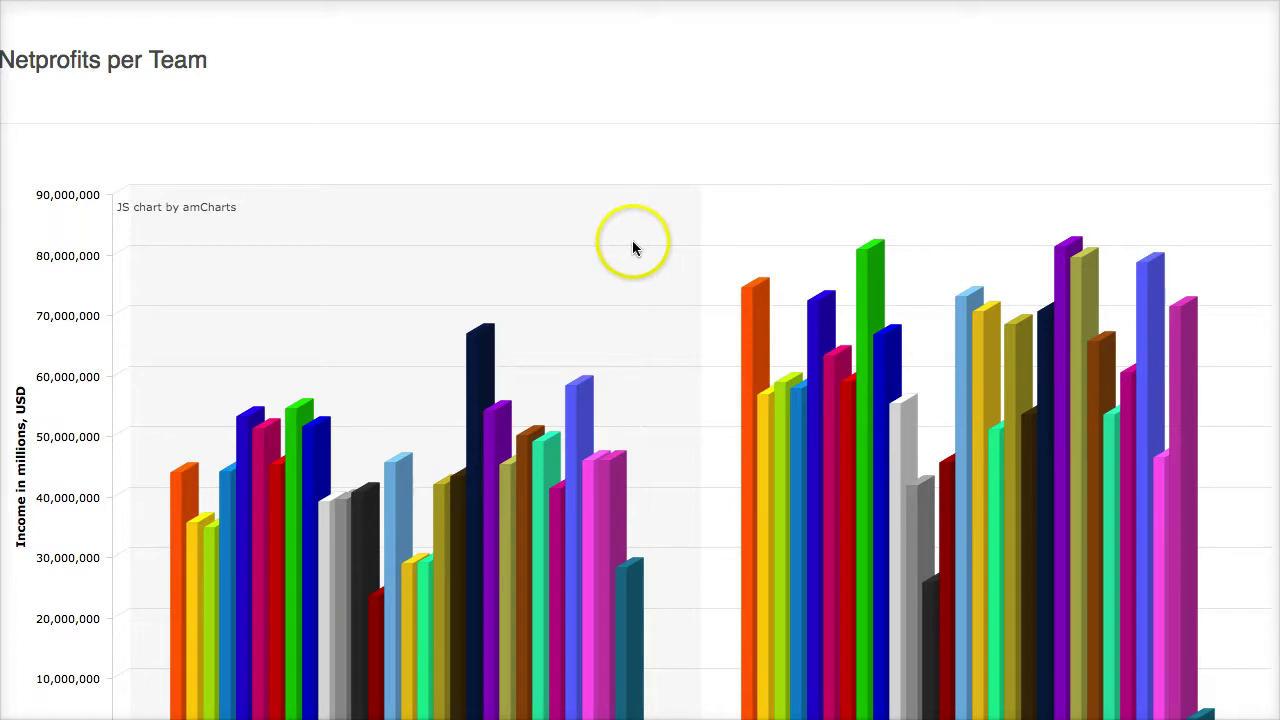
Compare JEMAuto's net profit in Year 1 and Year 2 on the Netprofits per Team chart
{"action": "scroll", "coordinate": [619, 264], "scroll_direction": "down", "scroll_amount": 1}
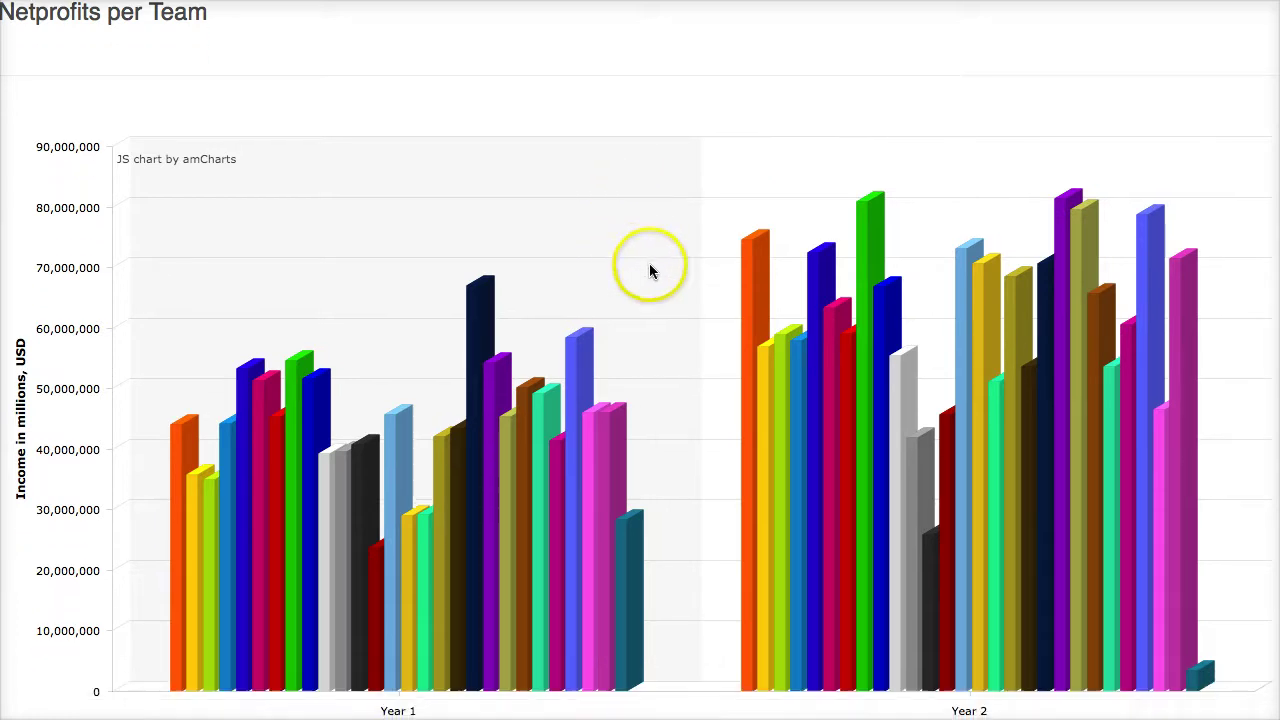
{"action": "left_click", "coordinate": [640, 525]}
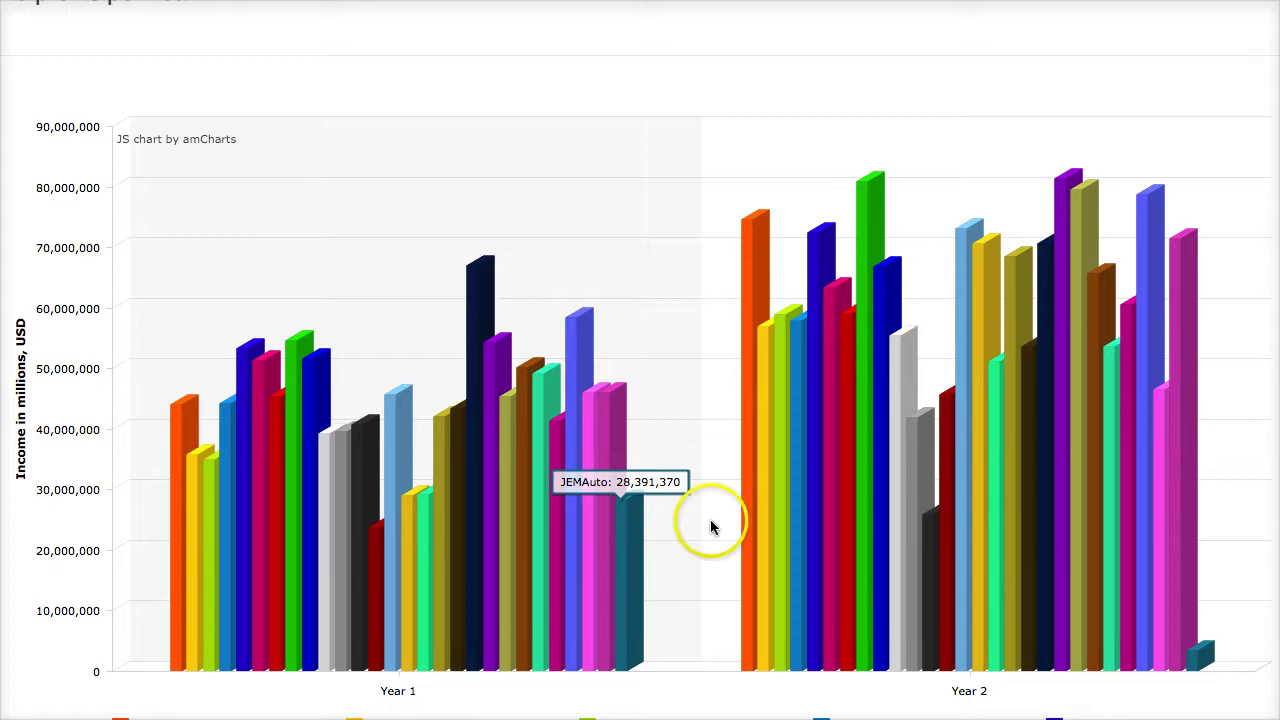
{"action": "mouse_move", "coordinate": [1205, 658]}
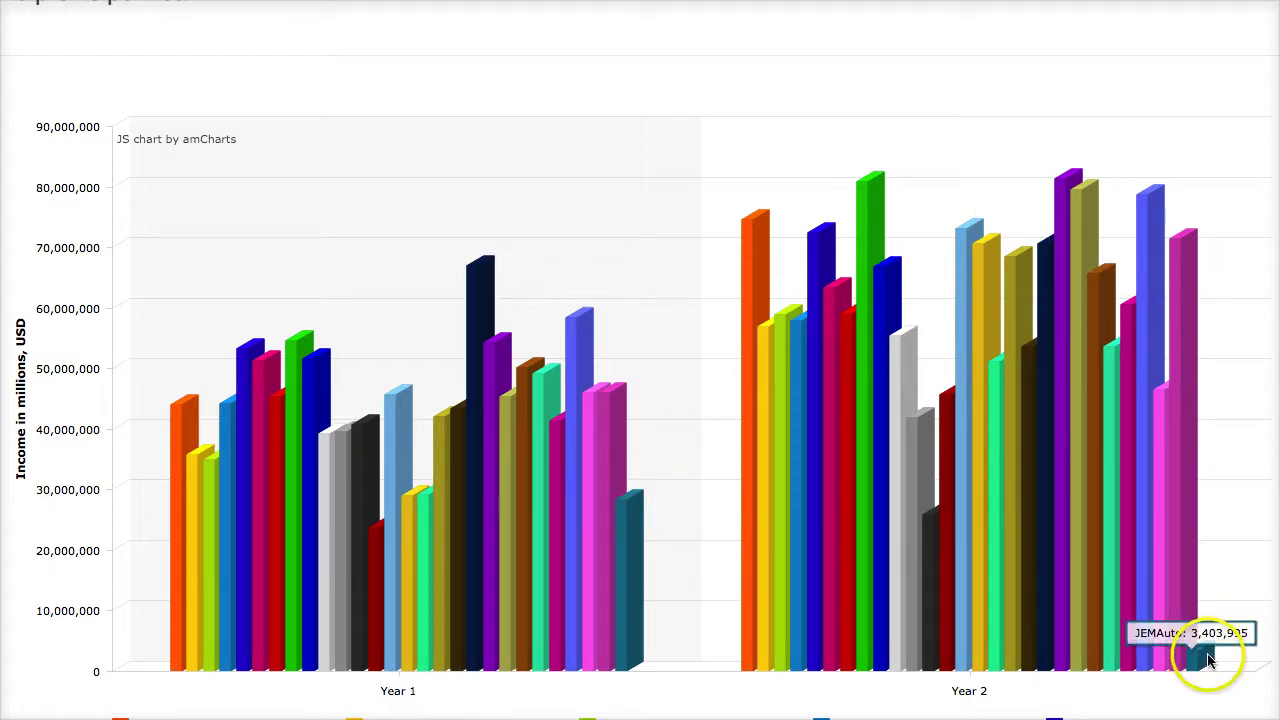
{"action": "left_click", "coordinate": [667, 382]}
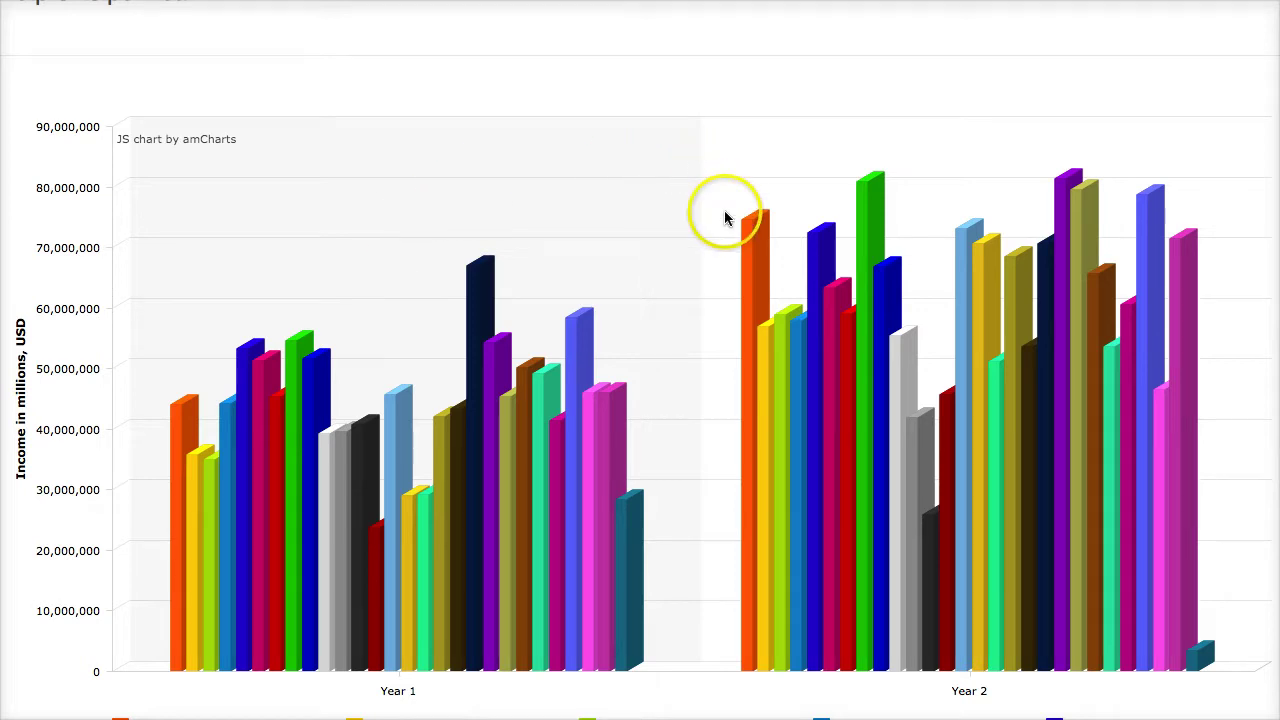
Compare the teams' Year 1 and Year 2 results on the Points per Team chart
{"action": "scroll", "coordinate": [724, 211], "scroll_direction": "up", "scroll_amount": 1}
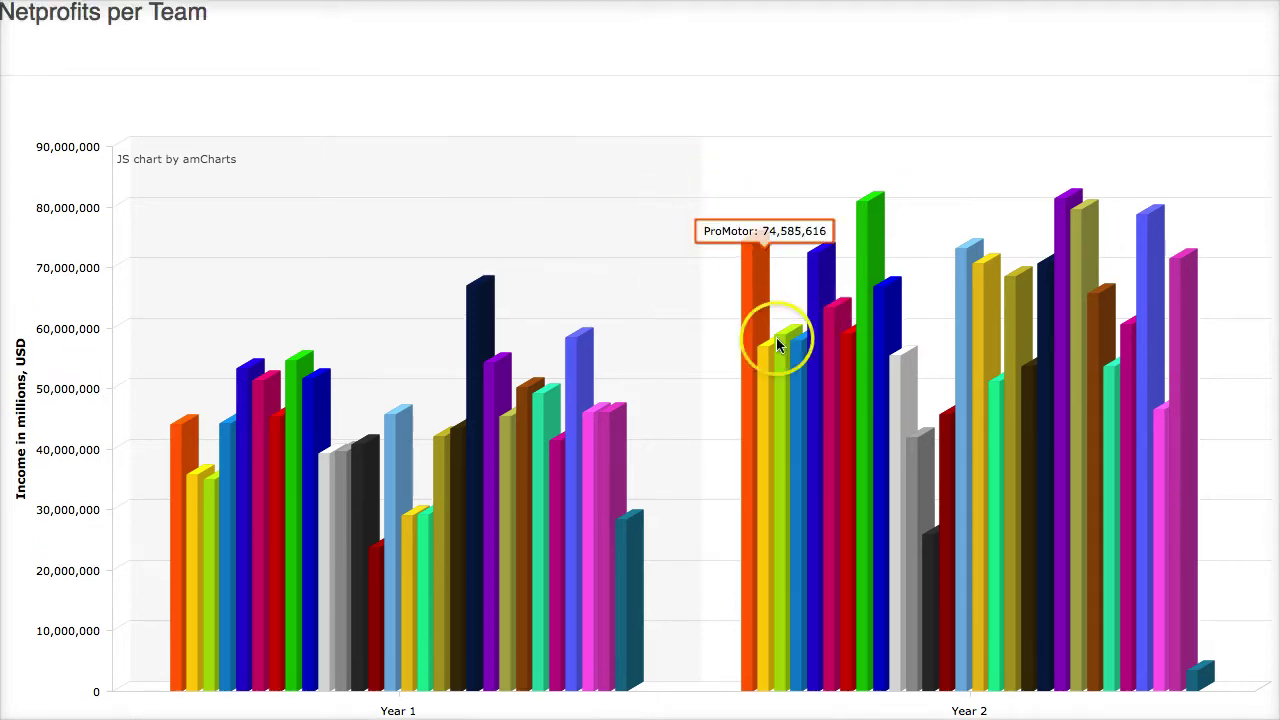
{"action": "scroll", "coordinate": [653, 250], "scroll_direction": "down", "scroll_amount": 4}
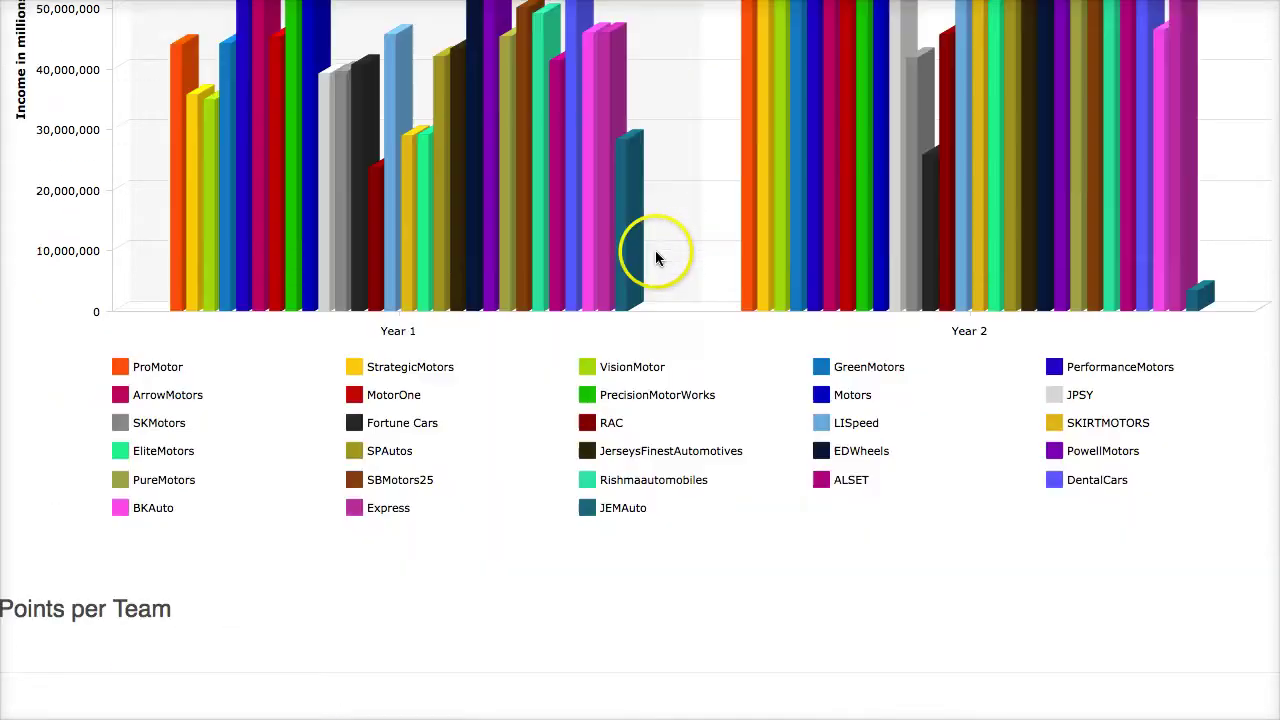
{"action": "scroll", "coordinate": [655, 258], "scroll_direction": "down", "scroll_amount": 4}
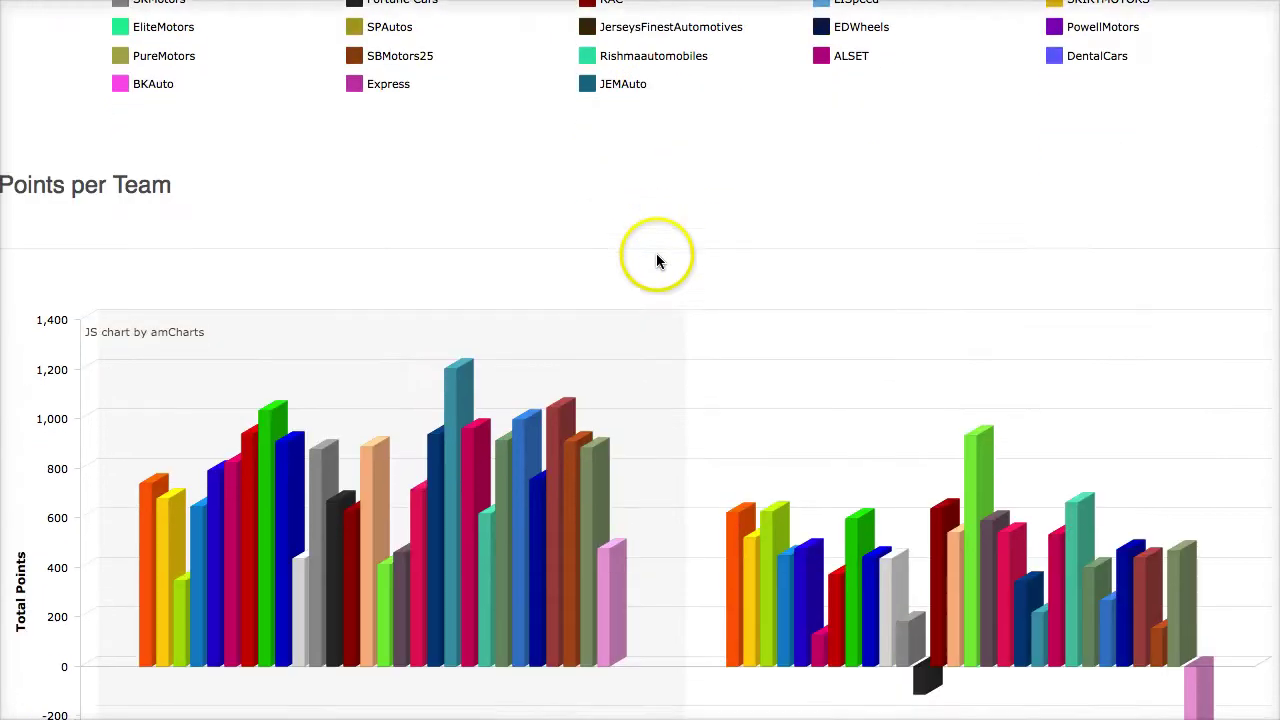
{"action": "scroll", "coordinate": [657, 260], "scroll_direction": "down", "scroll_amount": 1}
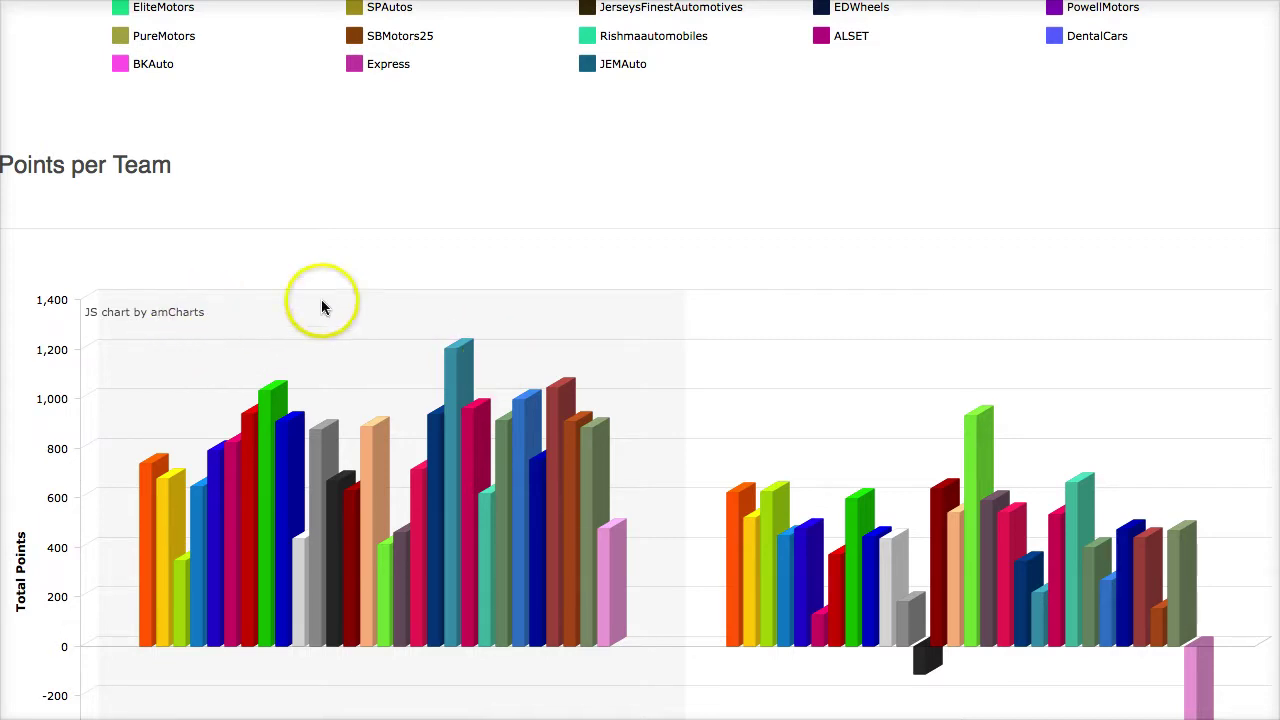
{"action": "mouse_move", "coordinate": [457, 334]}
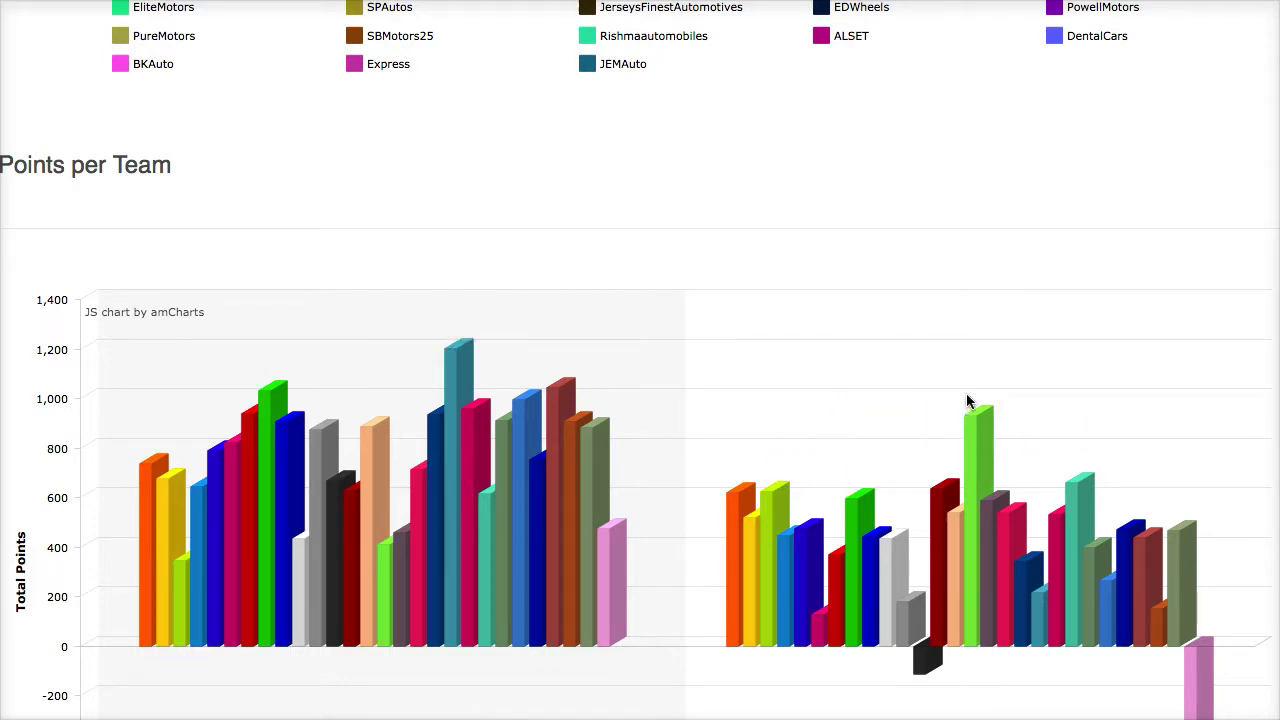
{"action": "scroll", "coordinate": [909, 341], "scroll_direction": "down", "scroll_amount": 2}
{"action": "scroll", "coordinate": [845, 310], "scroll_direction": "down", "scroll_amount": 2}
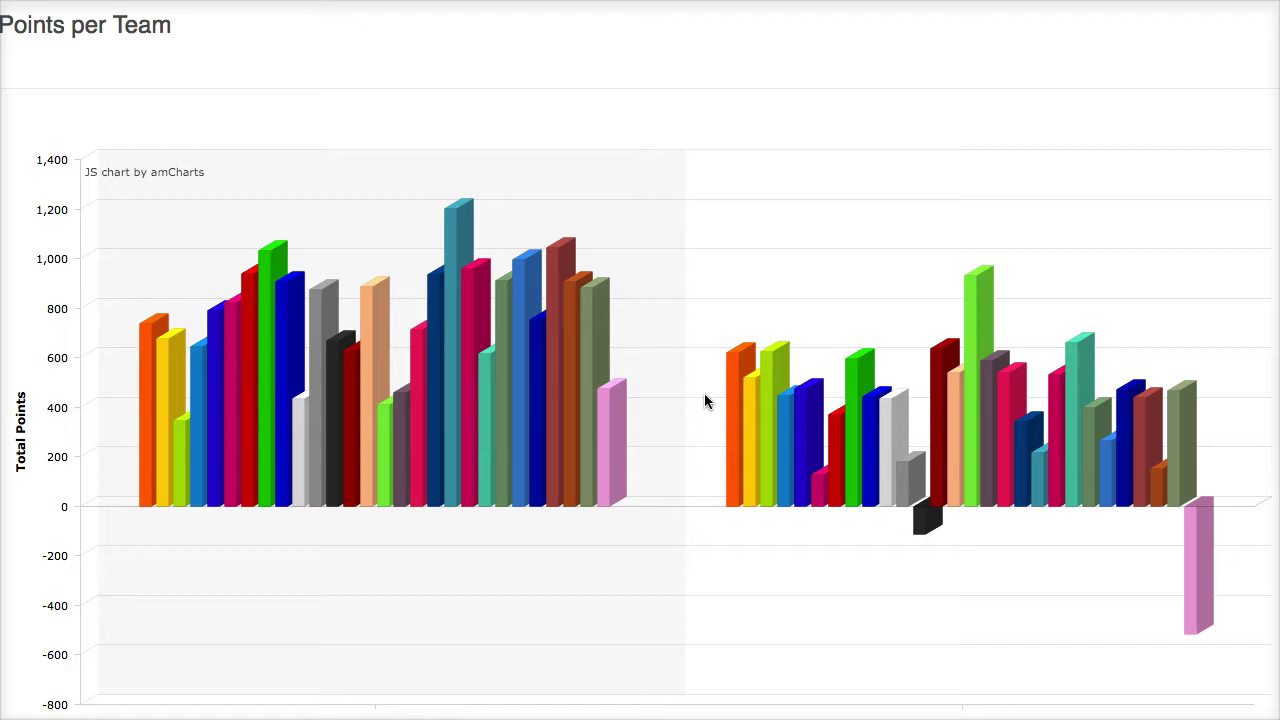
Inspect the Year 2 stock prices on the Stockprice per Team chart, including EliteMotors, JEMAuto, LISpeed and the top team
{"action": "scroll", "coordinate": [704, 400], "scroll_direction": "down", "scroll_amount": 10}
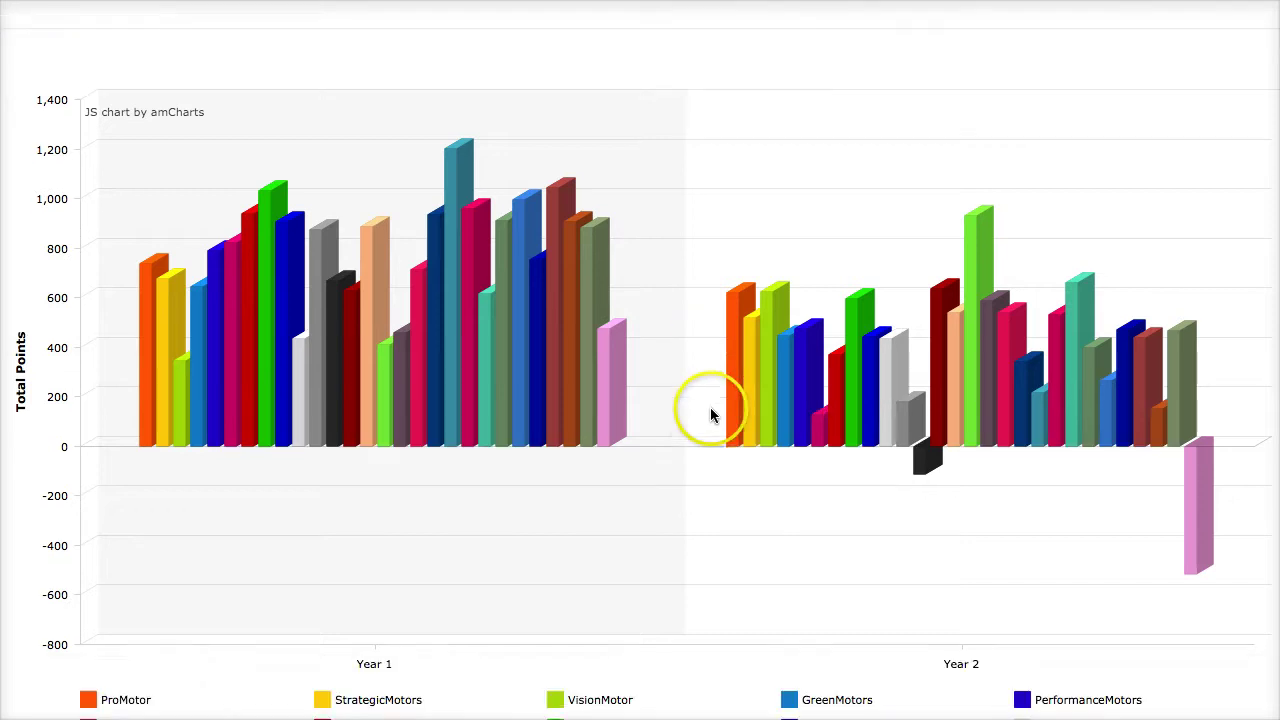
{"action": "scroll", "coordinate": [671, 427], "scroll_direction": "down", "scroll_amount": 2}
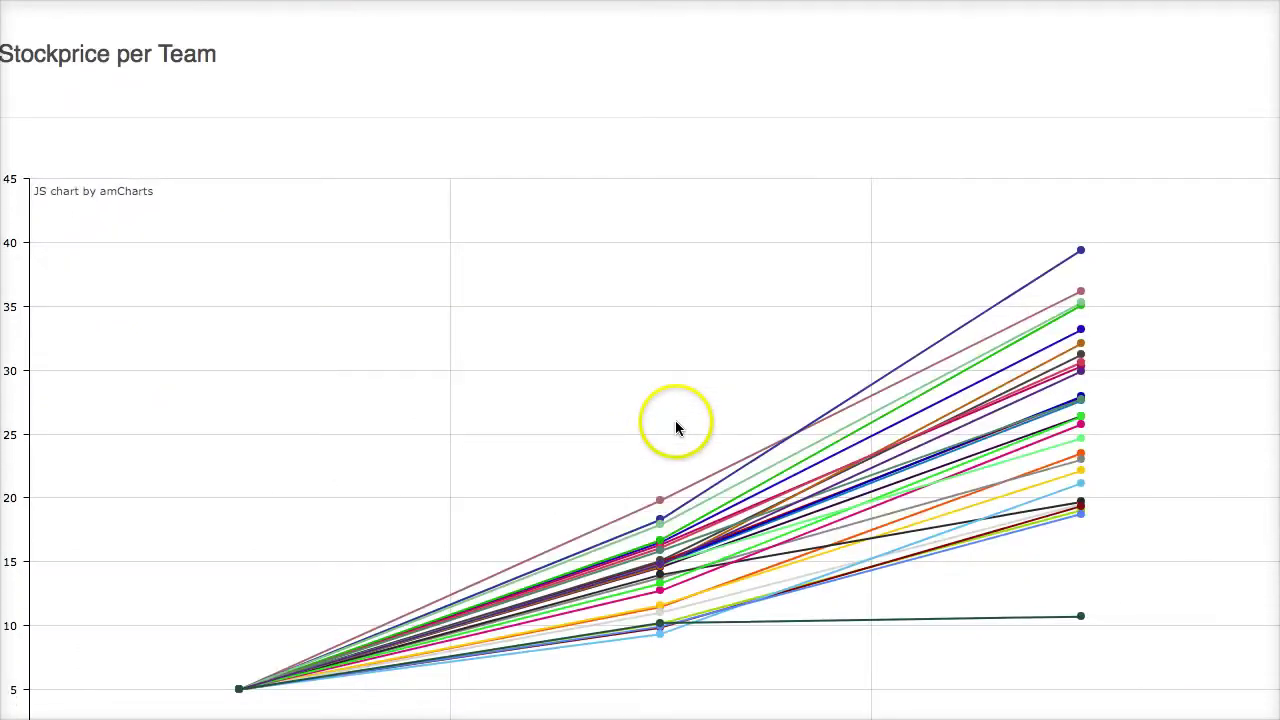
{"action": "mouse_move", "coordinate": [1081, 516]}
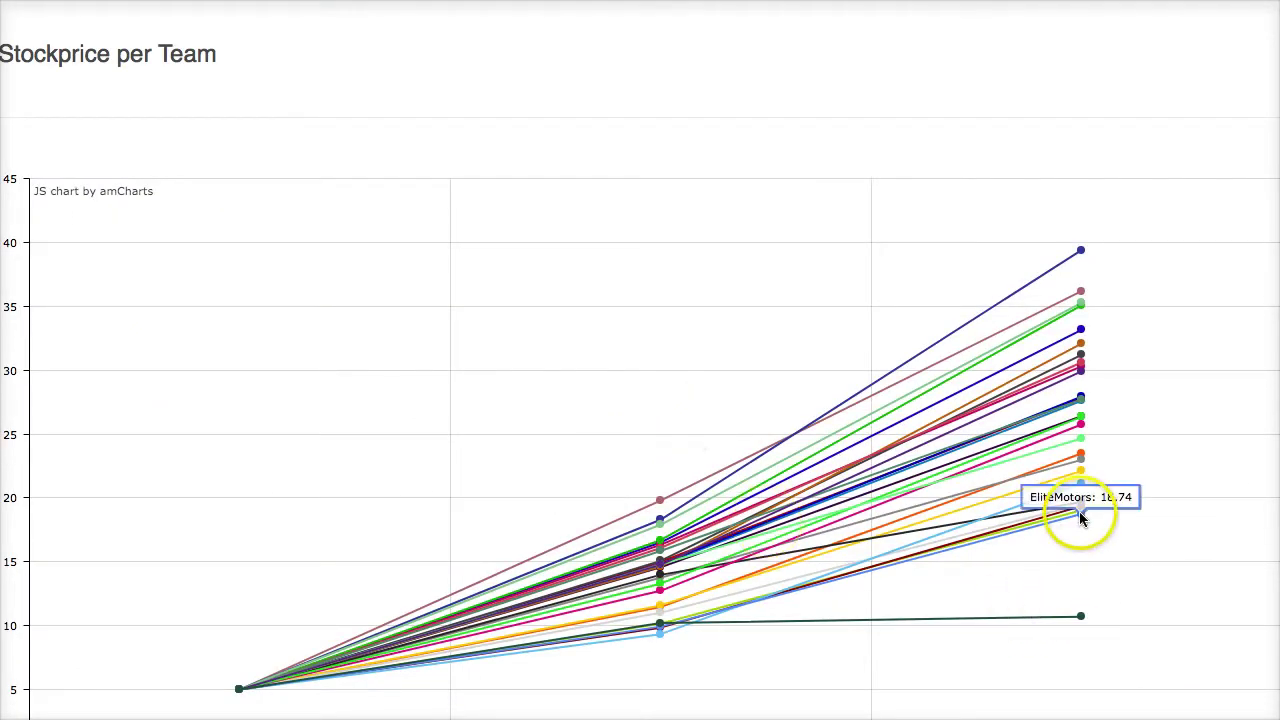
{"action": "mouse_move", "coordinate": [1080, 612]}
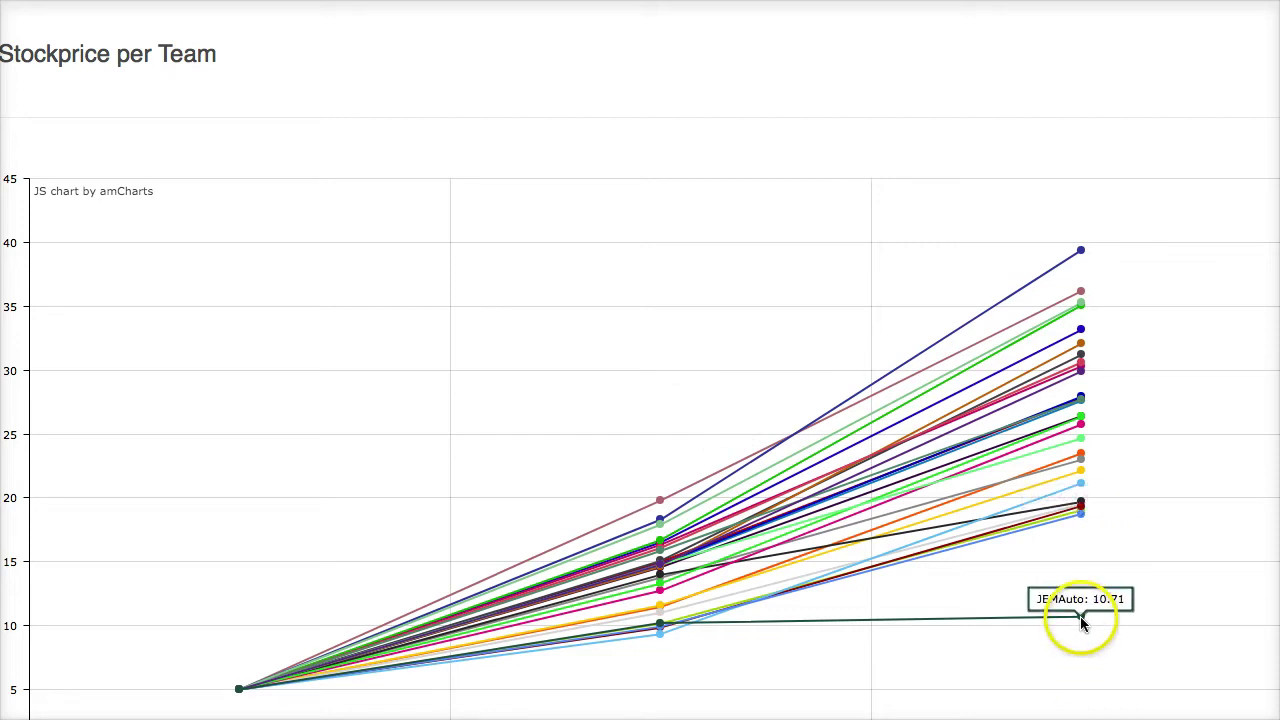
{"action": "mouse_move", "coordinate": [1080, 252]}
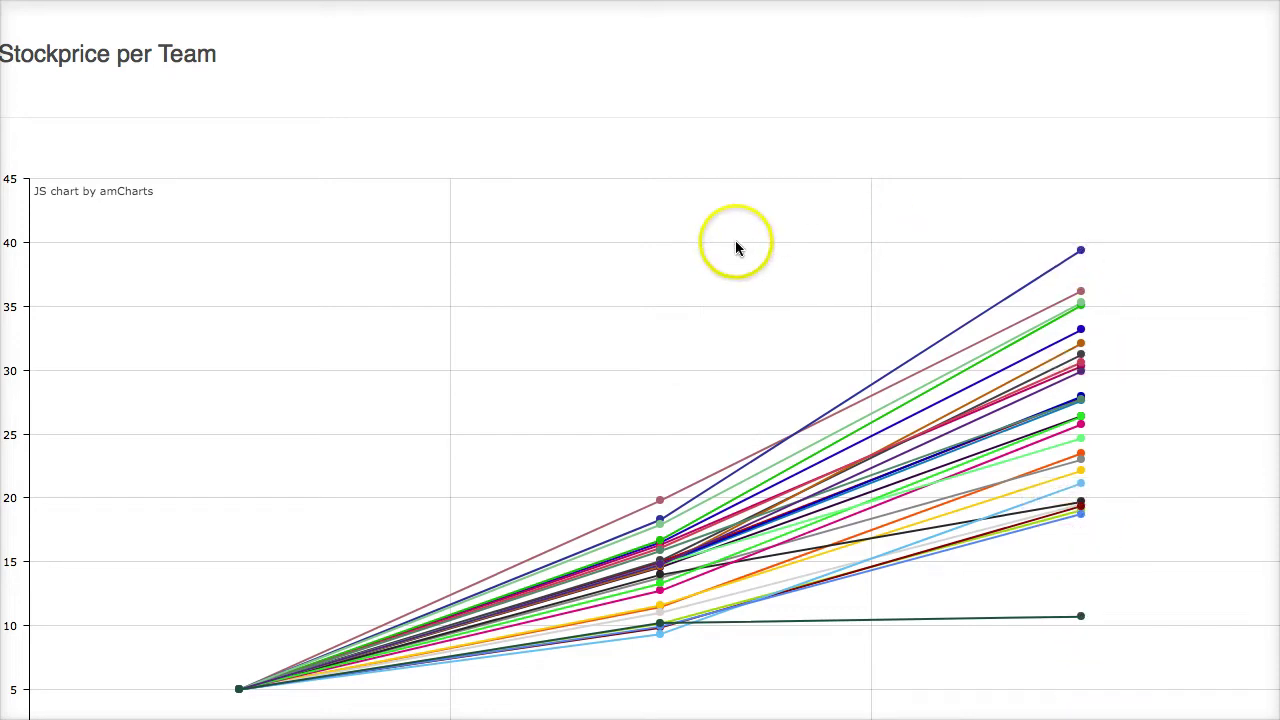
{"action": "scroll", "coordinate": [737, 246], "scroll_direction": "down", "scroll_amount": 1}
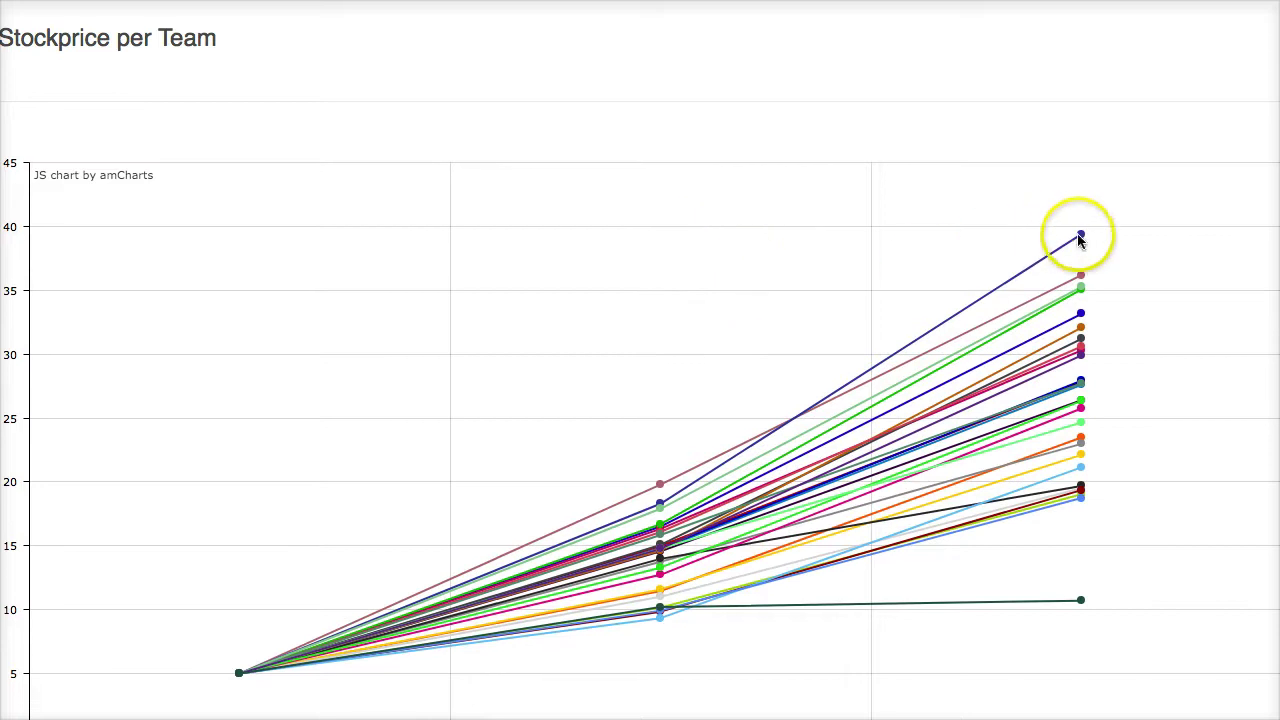
{"action": "mouse_move", "coordinate": [1086, 330]}
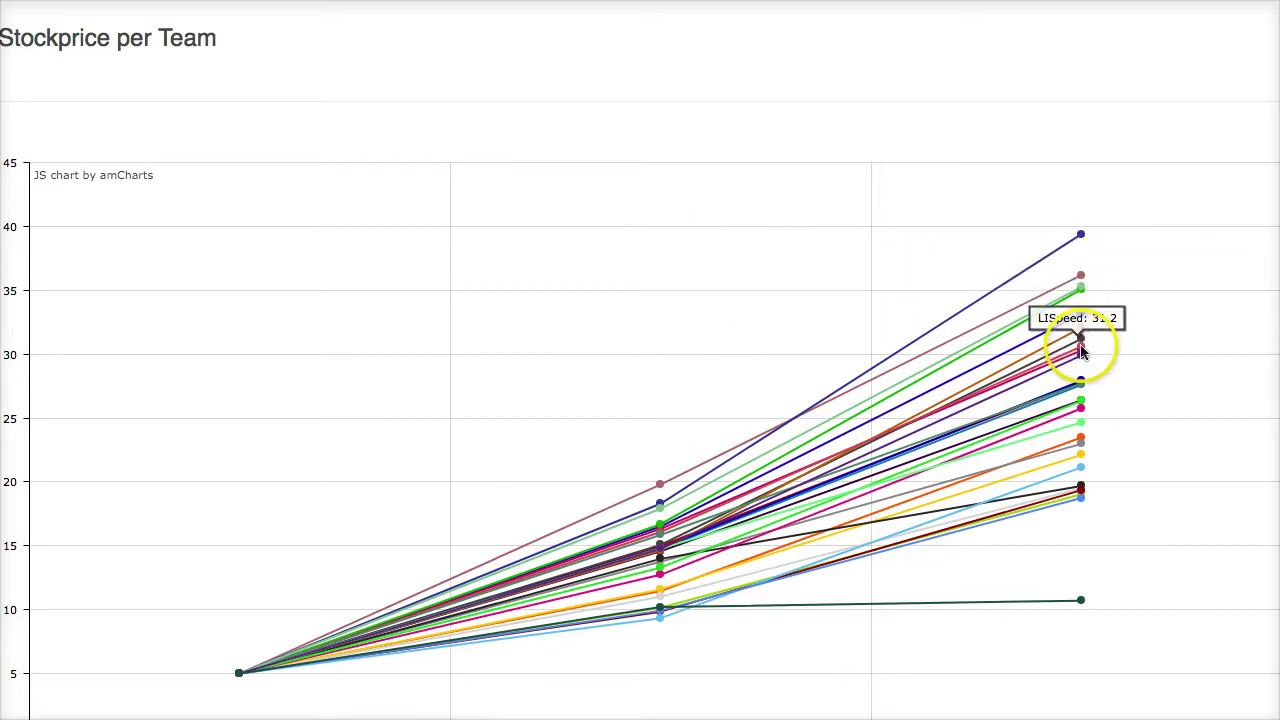
{"action": "mouse_move", "coordinate": [1080, 447]}
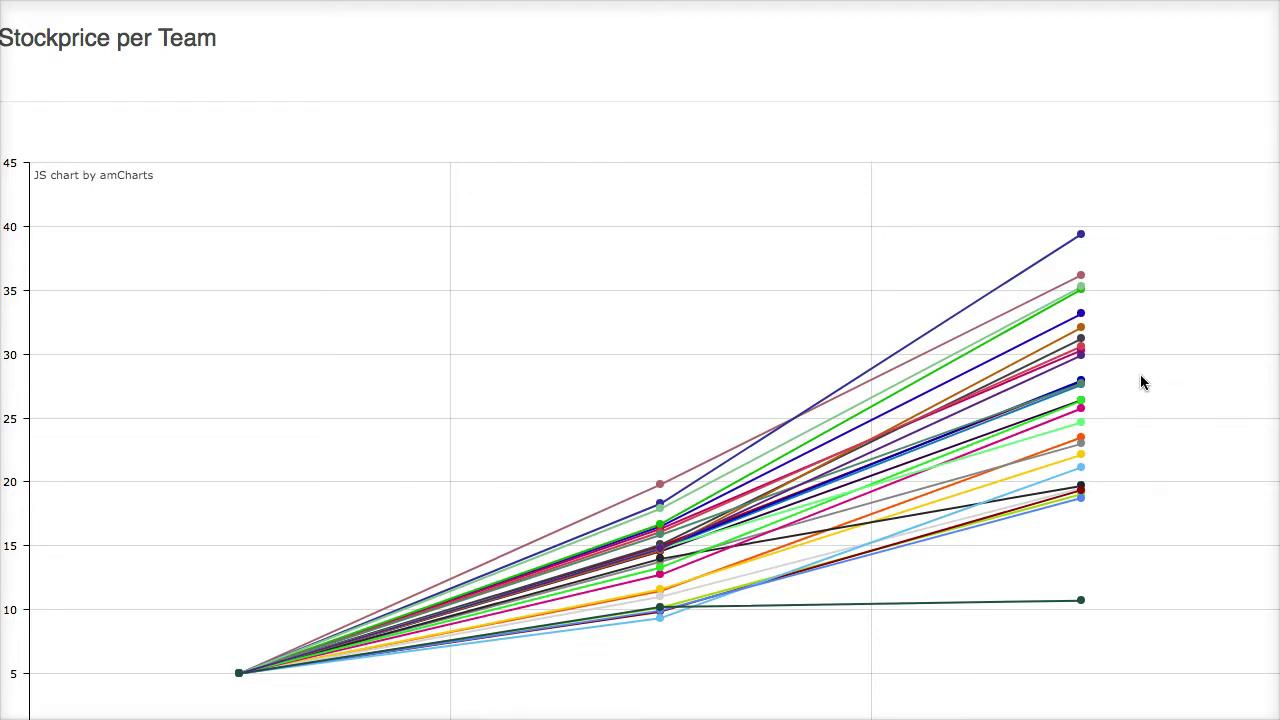
Examine the Sales per Team chart from Year 0 to Year 2 along with its team legend
{"action": "scroll", "coordinate": [1130, 370], "scroll_direction": "down", "scroll_amount": 7}
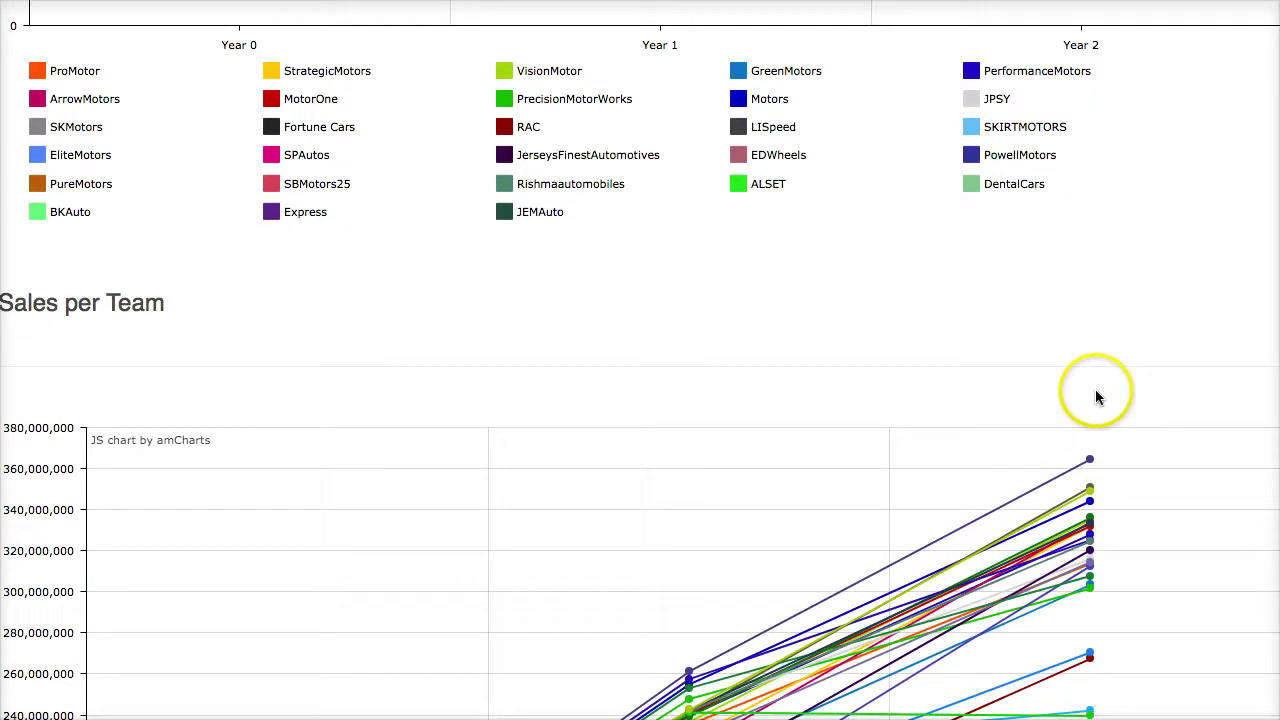
{"action": "scroll", "coordinate": [1095, 397], "scroll_direction": "down", "scroll_amount": 2}
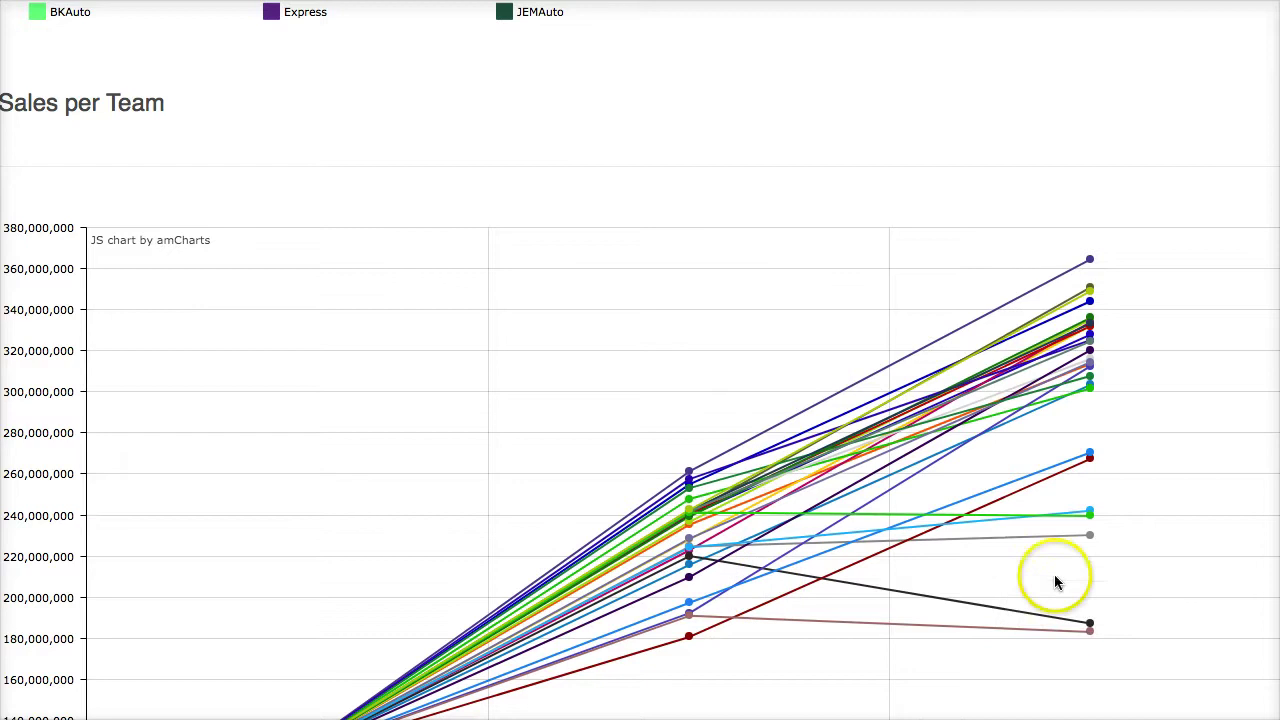
{"action": "scroll", "coordinate": [543, 451], "scroll_direction": "down", "scroll_amount": 4}
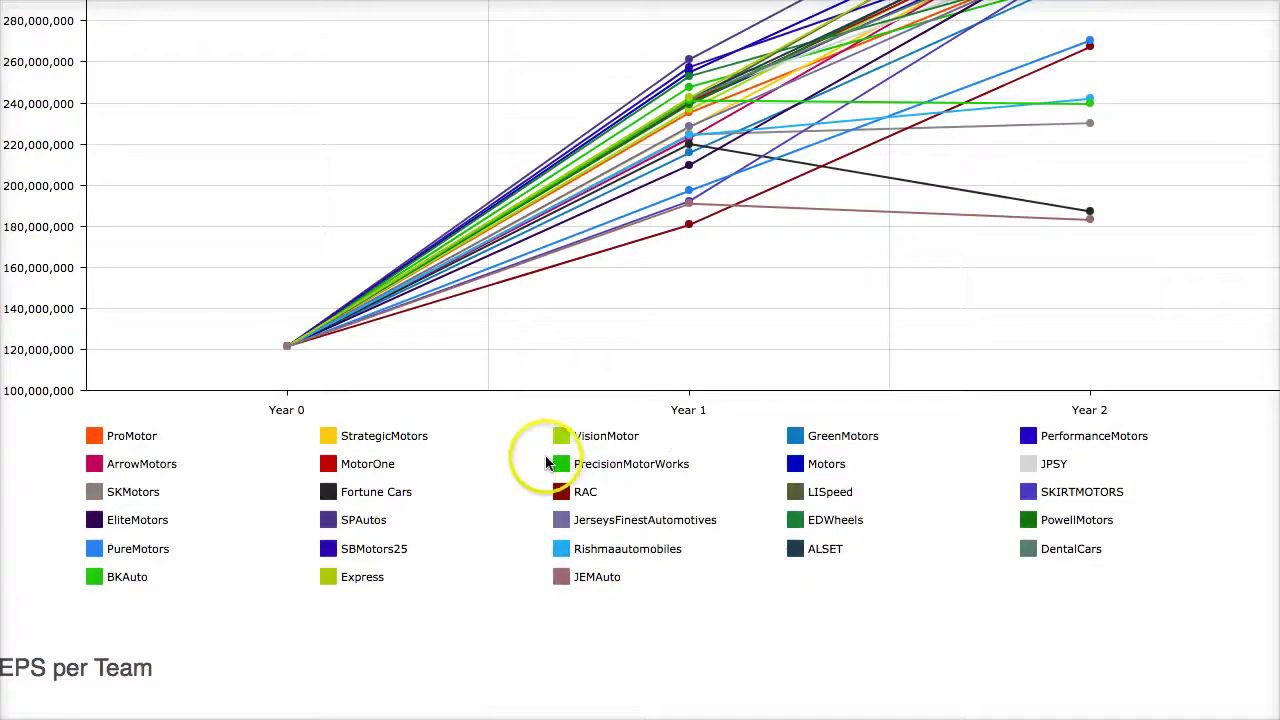
Check the leading Year 2 earnings per share on the EPS per Team chart, including PowellMotors
{"action": "scroll", "coordinate": [547, 462], "scroll_direction": "down", "scroll_amount": 6}
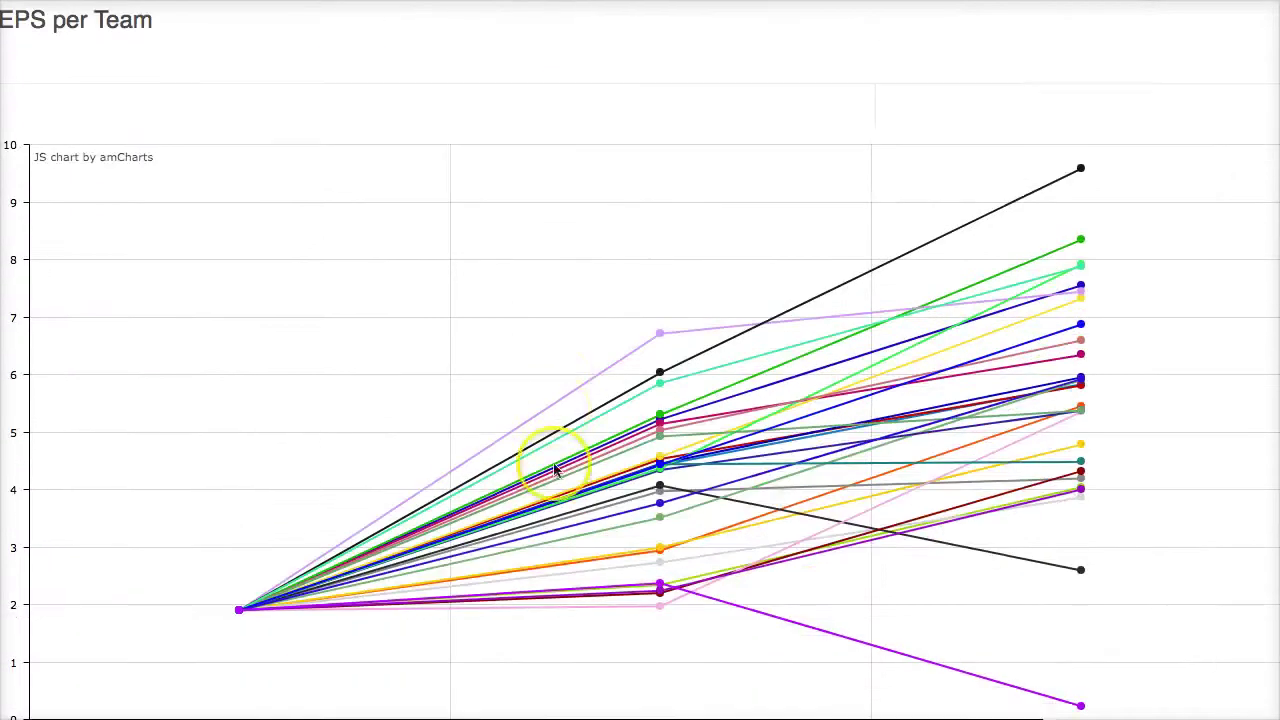
{"action": "scroll", "coordinate": [553, 461], "scroll_direction": "down", "scroll_amount": 1}
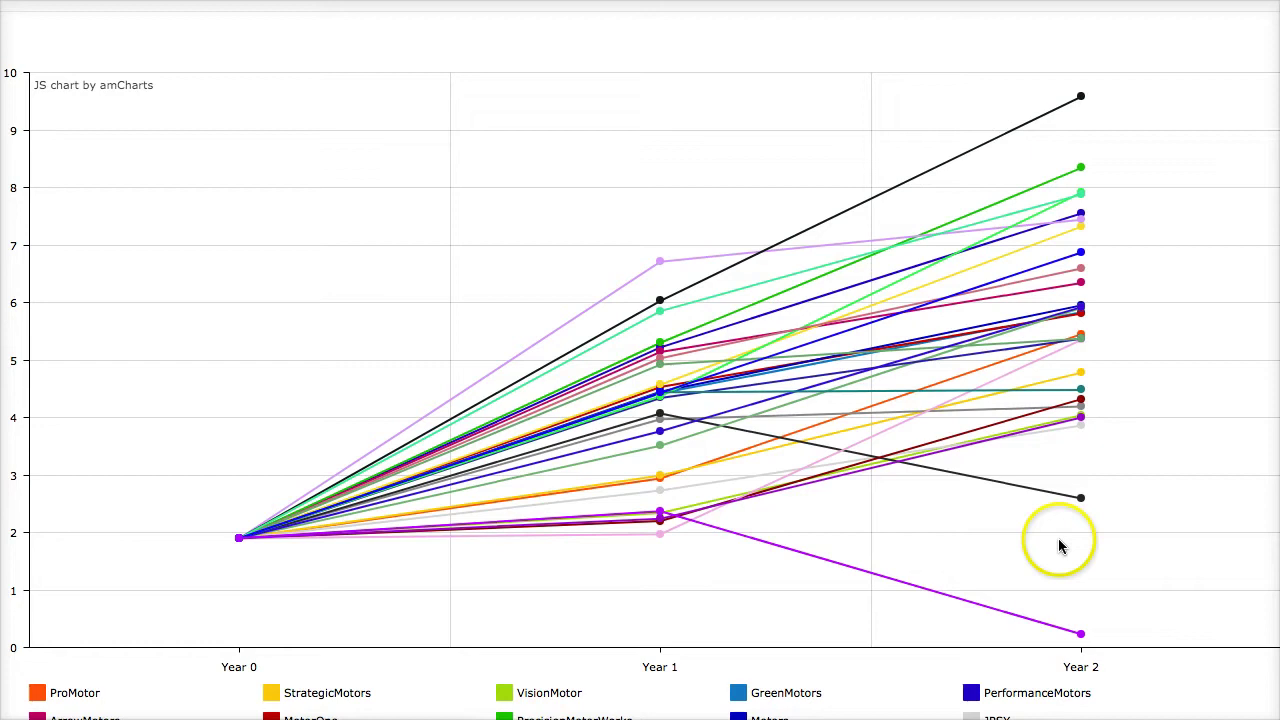
{"action": "left_click", "coordinate": [1030, 460]}
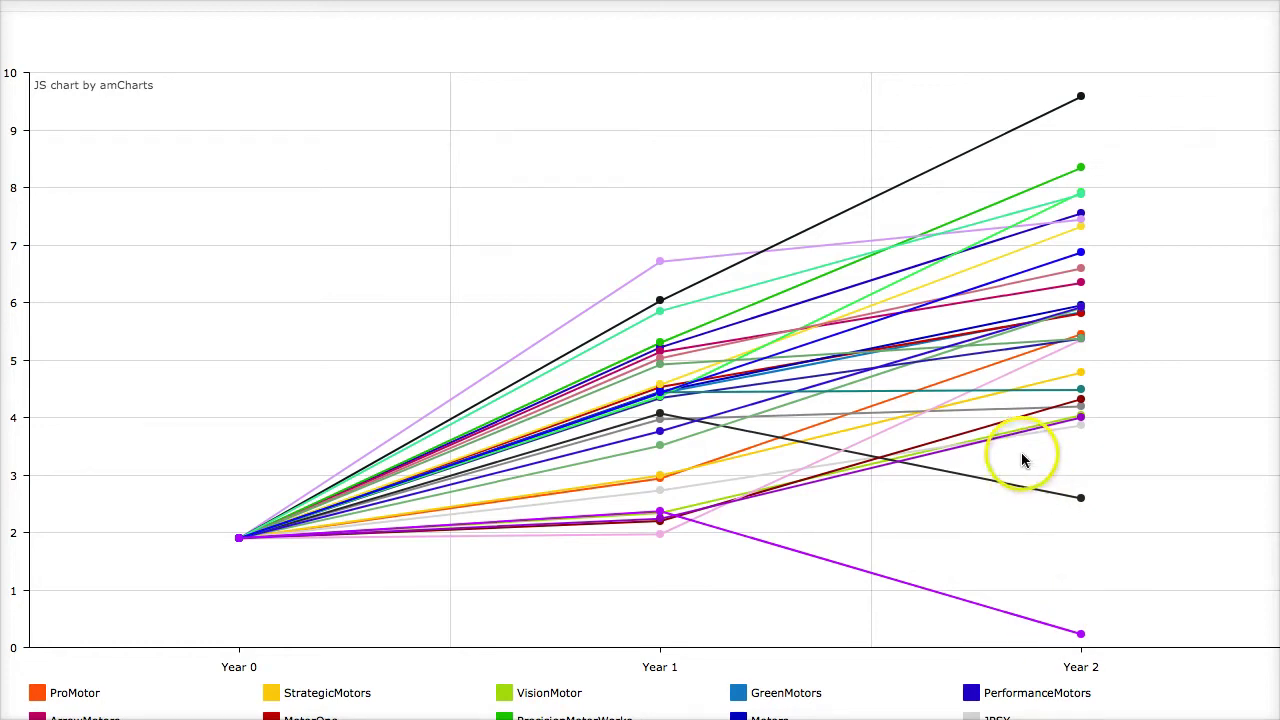
{"action": "scroll", "coordinate": [1012, 450], "scroll_direction": "up", "scroll_amount": 1}
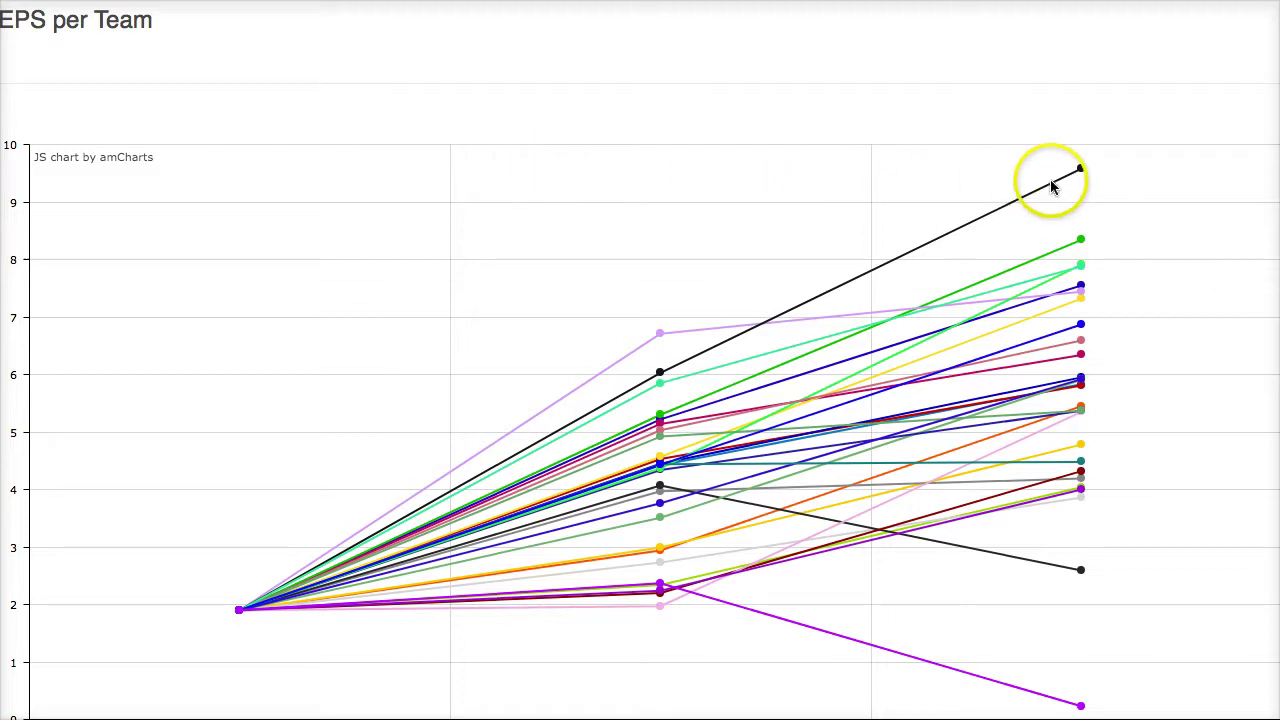
{"action": "mouse_move", "coordinate": [1080, 171]}
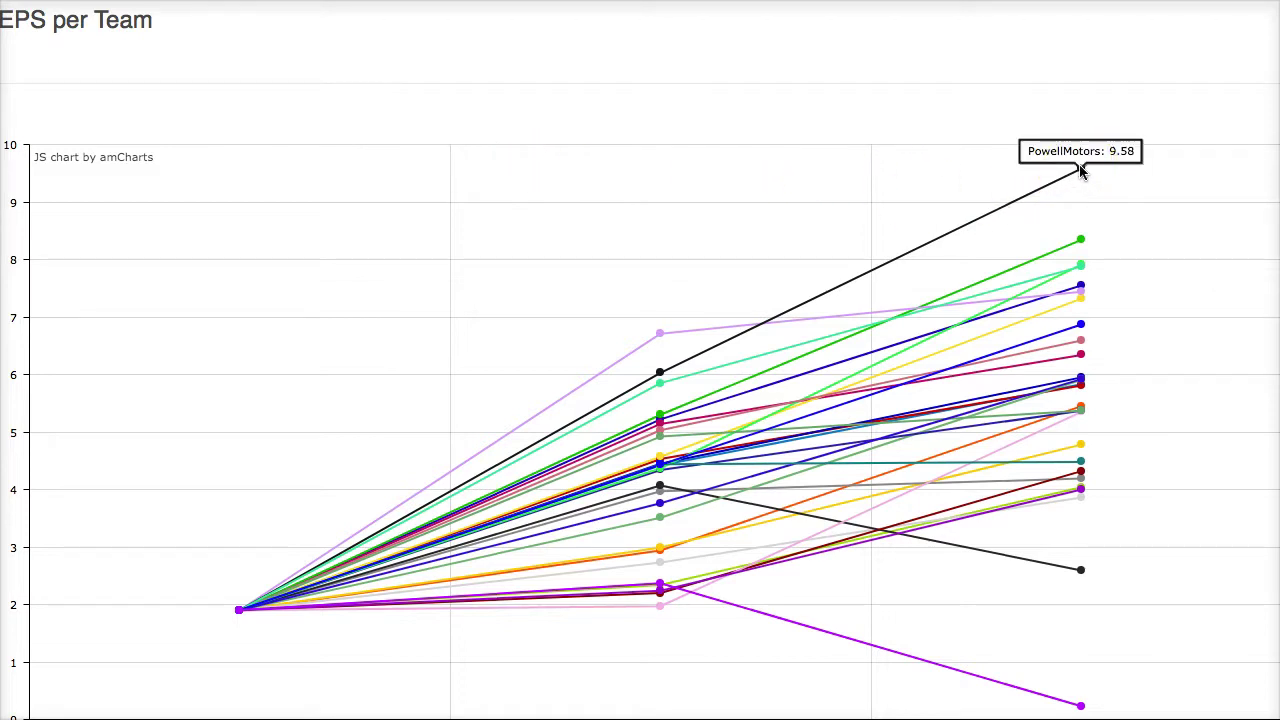
{"action": "mouse_move", "coordinate": [1081, 240]}
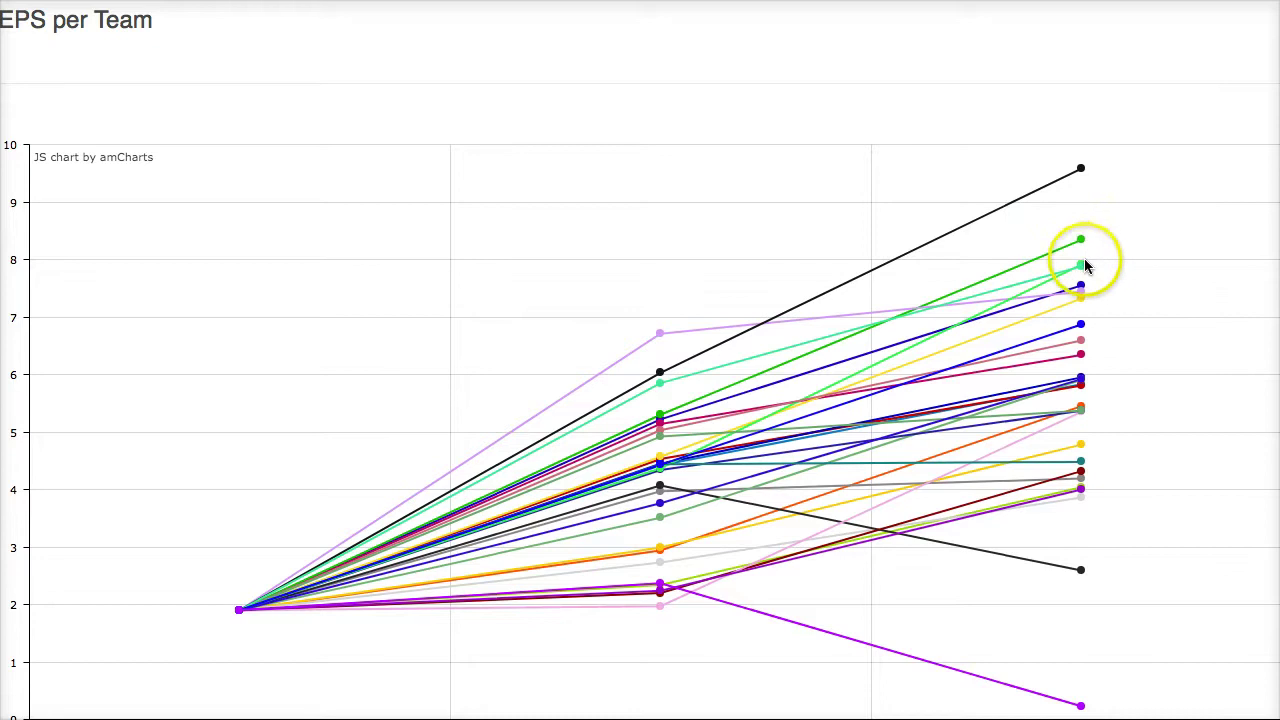
{"action": "mouse_move", "coordinate": [1083, 265]}
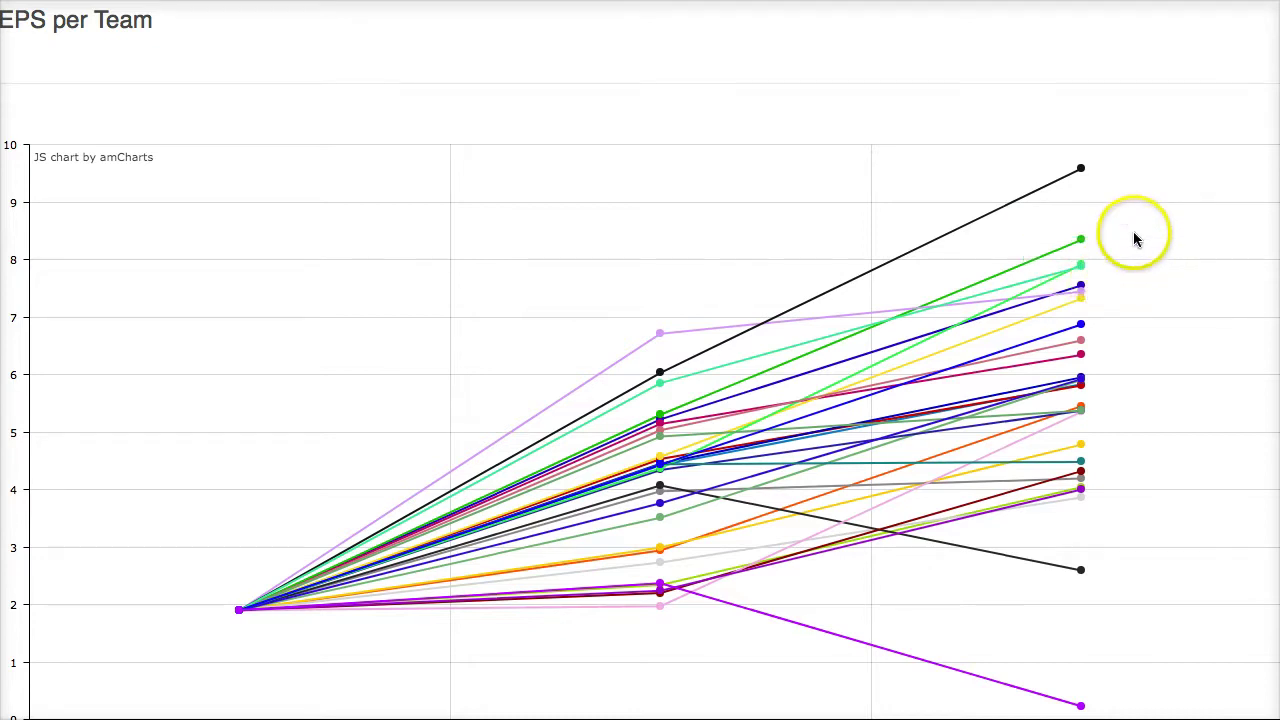
View the teams' units sold in the Total Market Share: Units Sold pie chart
{"action": "scroll", "coordinate": [1136, 235], "scroll_direction": "down", "scroll_amount": 1}
{"action": "scroll", "coordinate": [1136, 235], "scroll_direction": "down", "scroll_amount": 12}
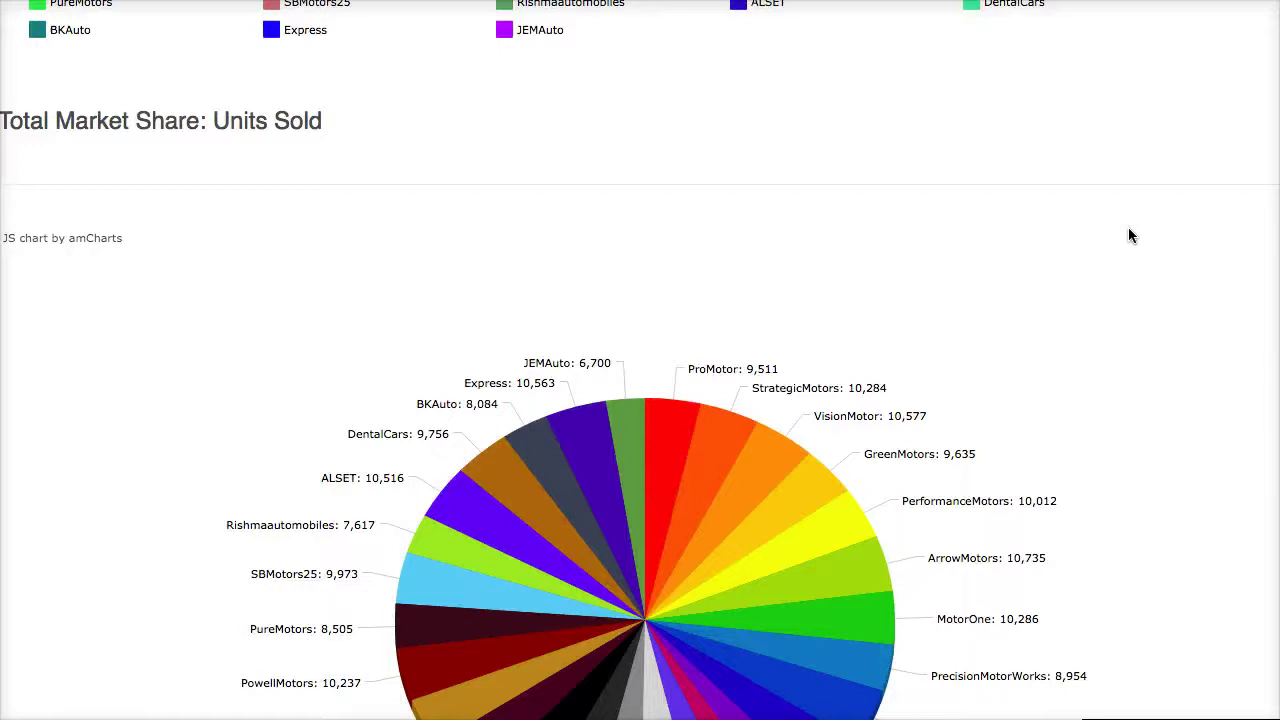
{"action": "scroll", "coordinate": [1130, 236], "scroll_direction": "down", "scroll_amount": 20}
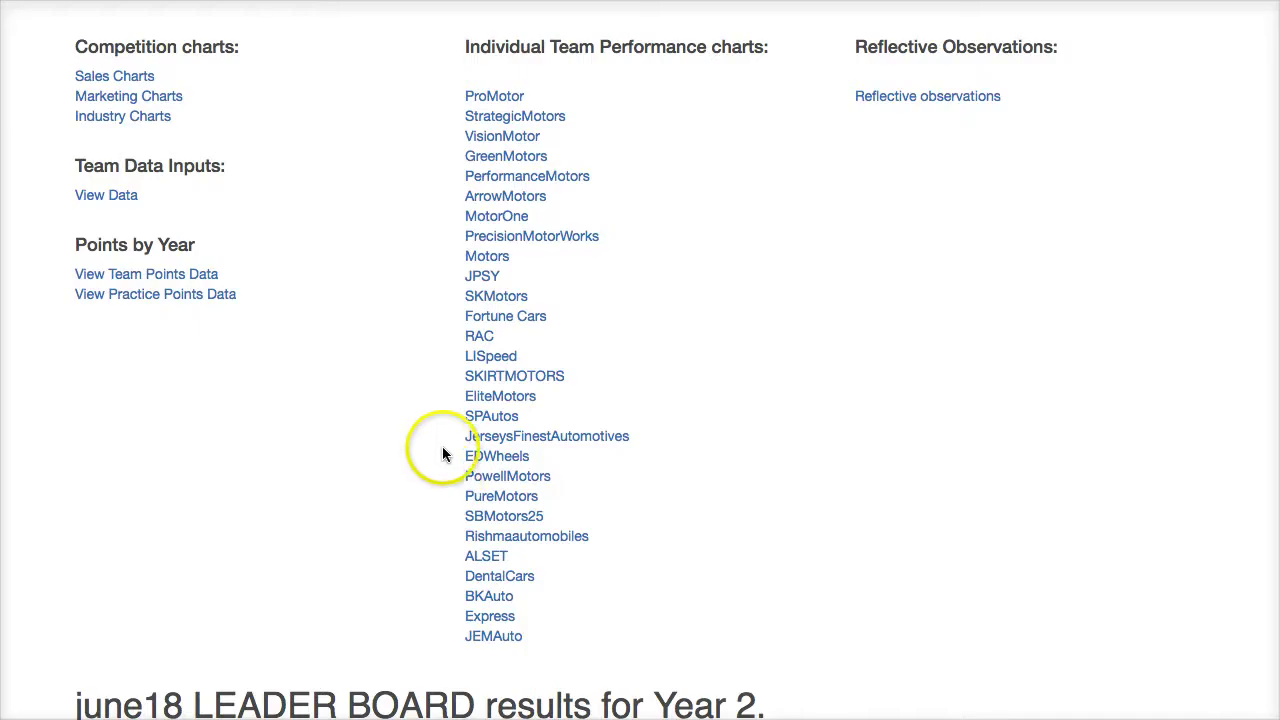
Look over the june18 competition page's individual team chart links and Year 2 leader board results
{"action": "scroll", "coordinate": [441, 445], "scroll_direction": "down", "scroll_amount": 3}
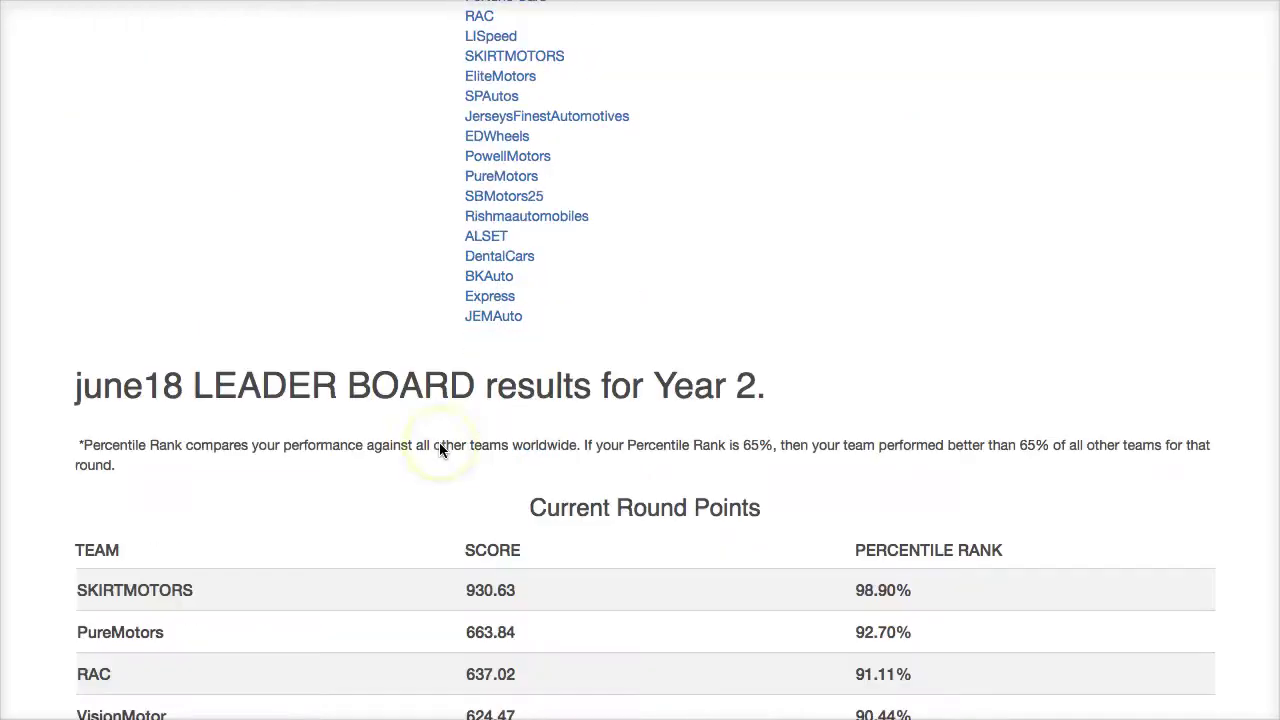
{"action": "scroll", "coordinate": [439, 442], "scroll_direction": "up", "scroll_amount": 3}
{"action": "scroll", "coordinate": [452, 419], "scroll_direction": "down", "scroll_amount": 15}
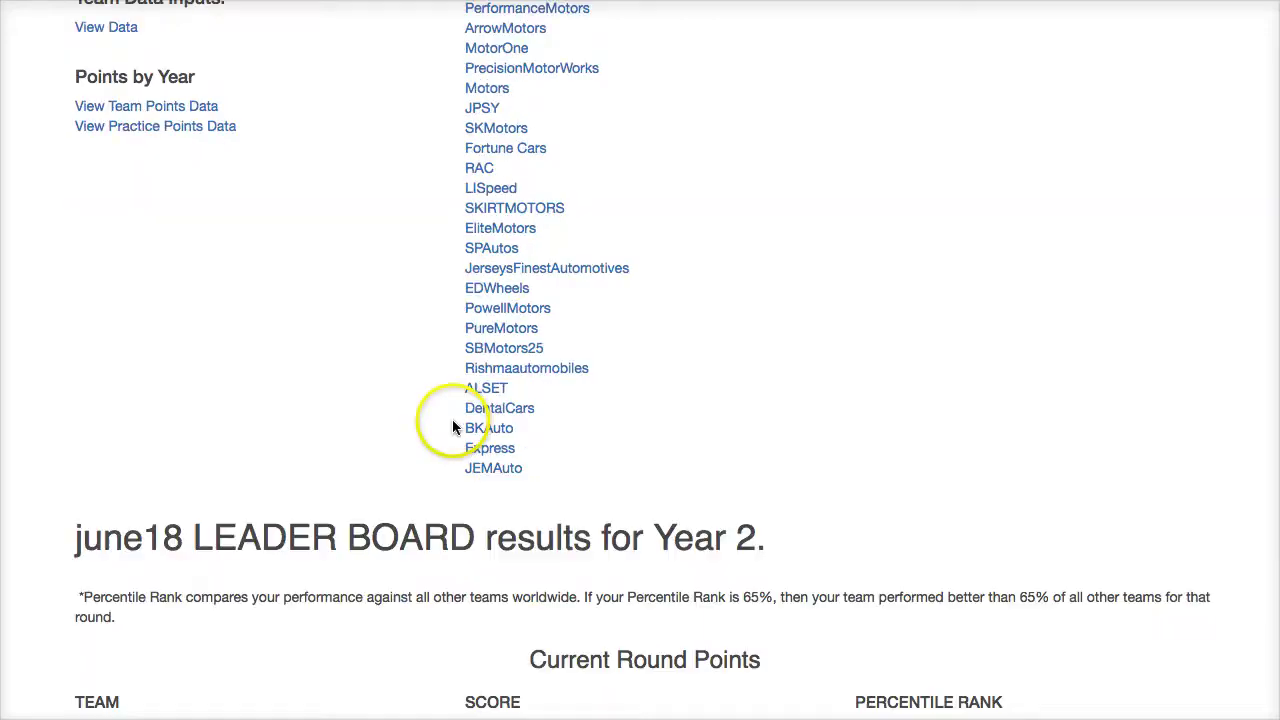
{"action": "scroll", "coordinate": [455, 437], "scroll_direction": "down", "scroll_amount": 5}
{"action": "scroll", "coordinate": [455, 430], "scroll_direction": "up", "scroll_amount": 20}
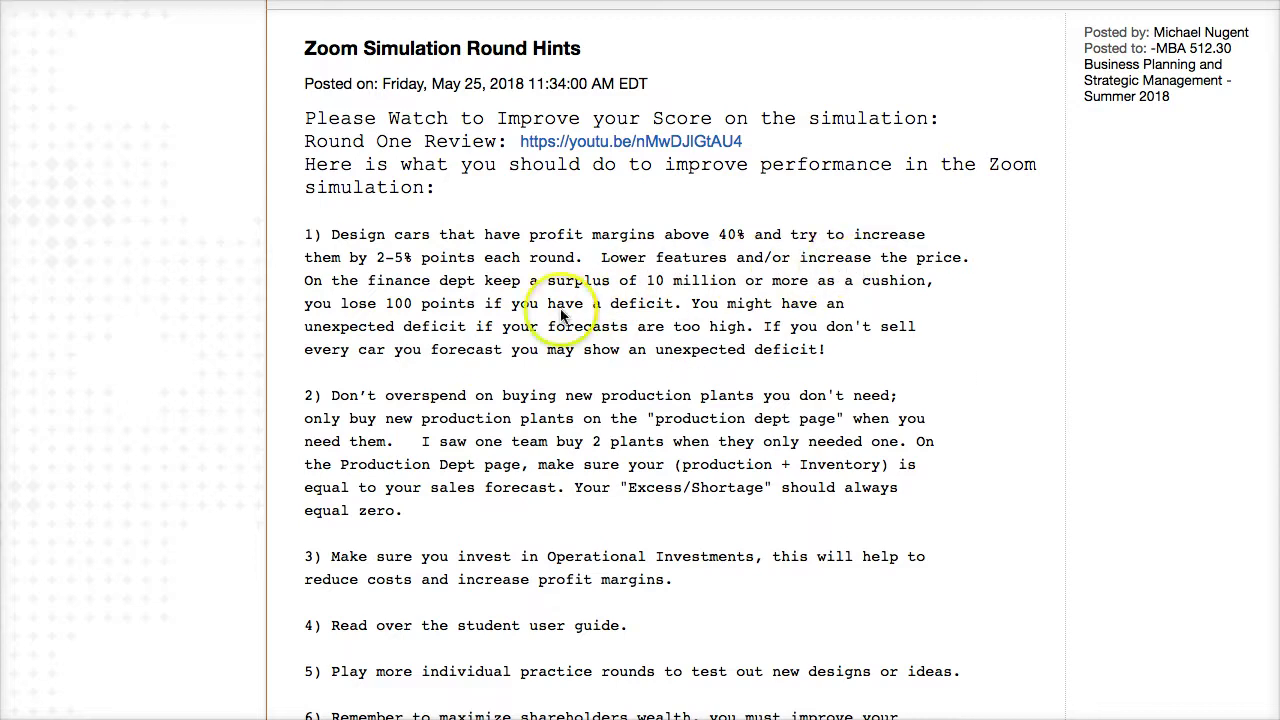
Read the Zoom Simulation Round Hints announcement on profit margins, production plants, Operational Investments and practice rounds
{"action": "scroll", "coordinate": [400, 422], "scroll_direction": "down", "scroll_amount": 2}
{"action": "scroll", "coordinate": [360, 500], "scroll_direction": "down", "scroll_amount": 3}
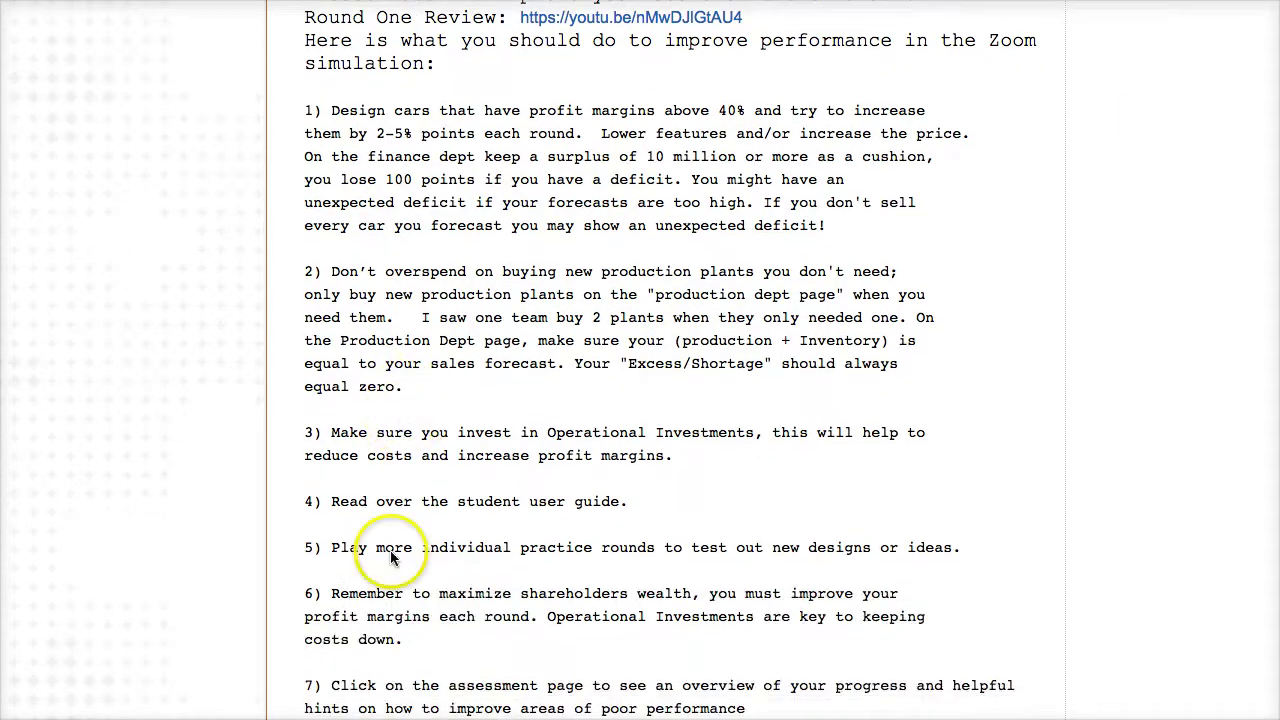
{"action": "scroll", "coordinate": [380, 587], "scroll_direction": "up", "scroll_amount": 1}
{"action": "scroll", "coordinate": [390, 585], "scroll_direction": "up", "scroll_amount": 3}
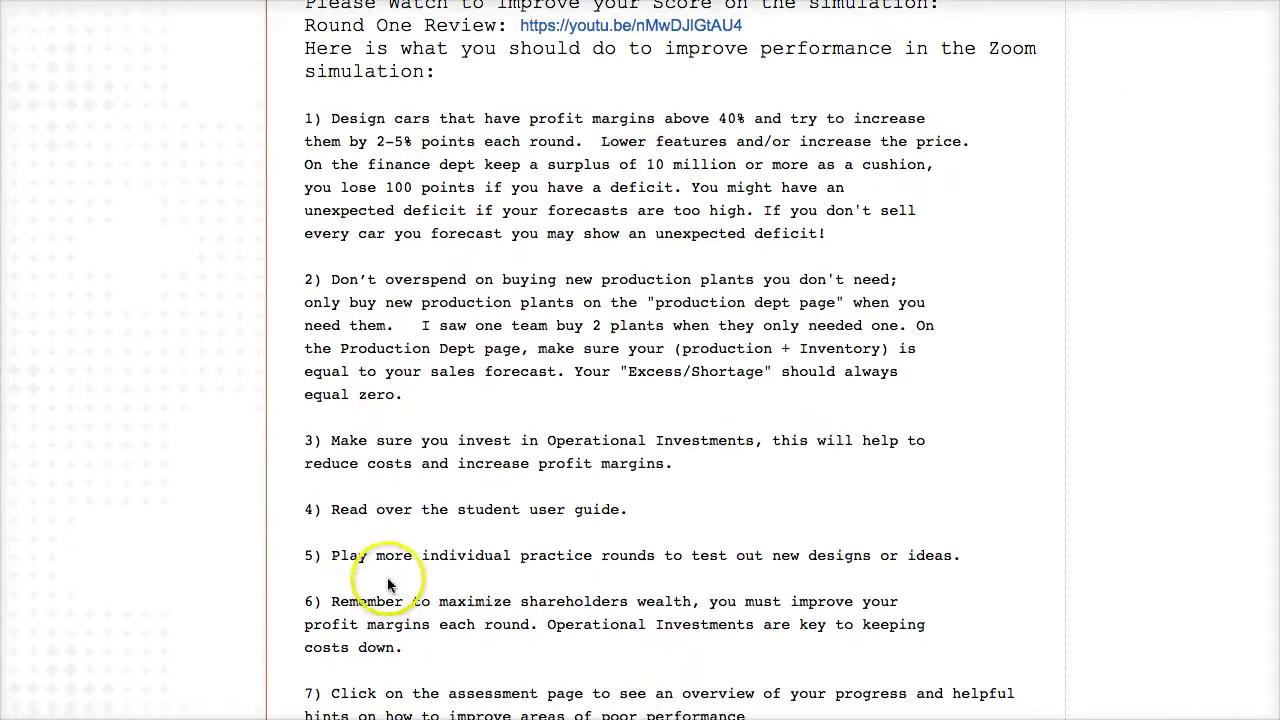
{"action": "scroll", "coordinate": [395, 550], "scroll_direction": "up", "scroll_amount": 1}
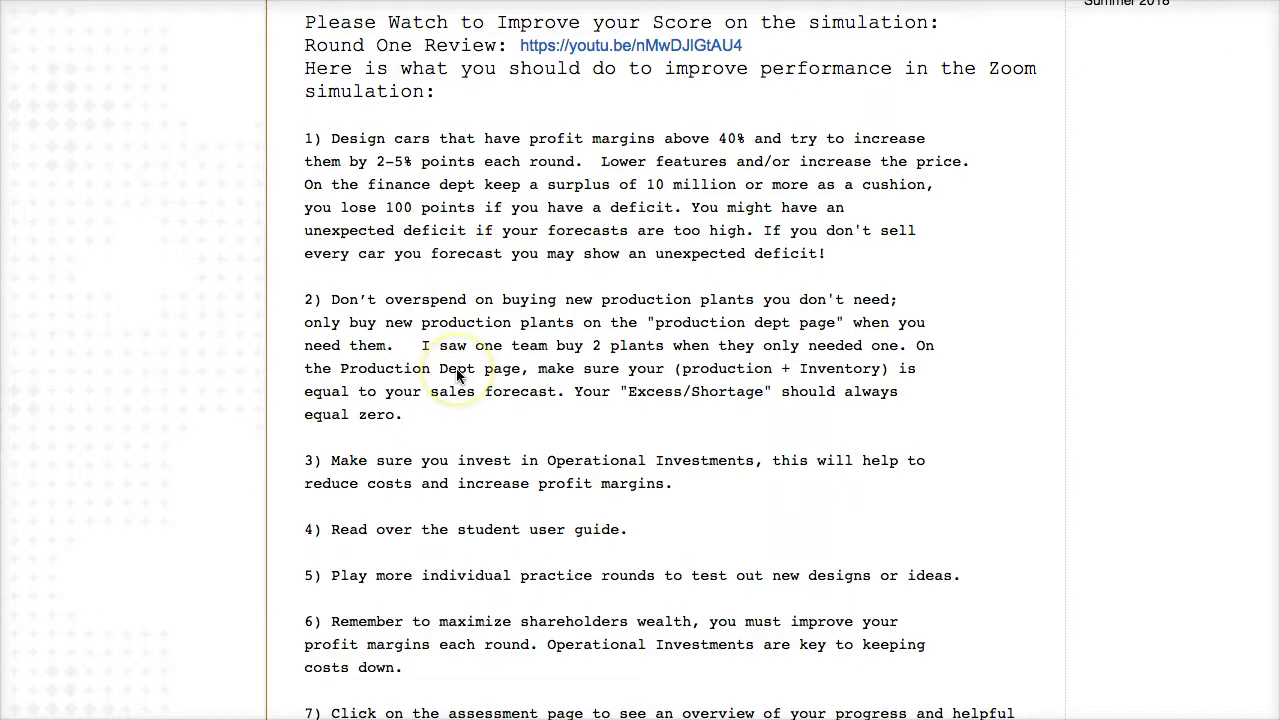
{"action": "scroll", "coordinate": [460, 376], "scroll_direction": "up", "scroll_amount": 2}
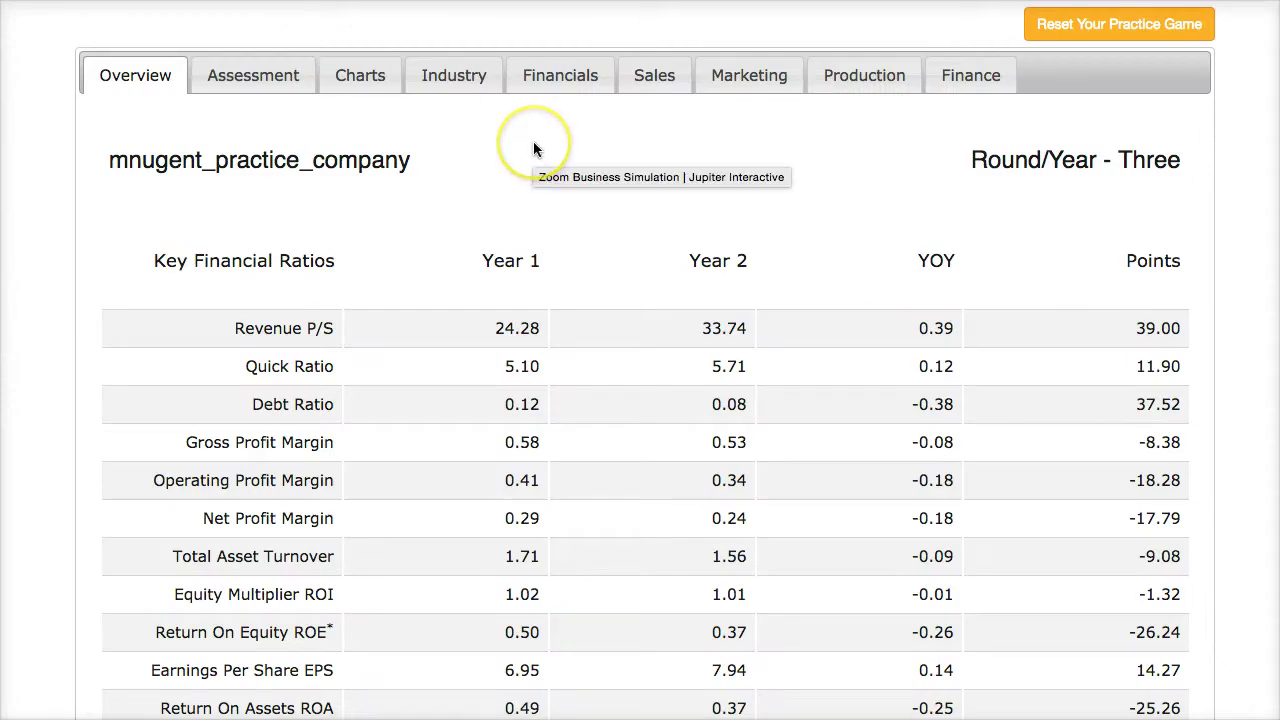
View the Year 1 and Year 2 key financial ratios in the practice company's Round Three overview
{"action": "scroll", "coordinate": [534, 147], "scroll_direction": "down", "scroll_amount": 1}
{"action": "scroll", "coordinate": [533, 148], "scroll_direction": "up", "scroll_amount": 1}
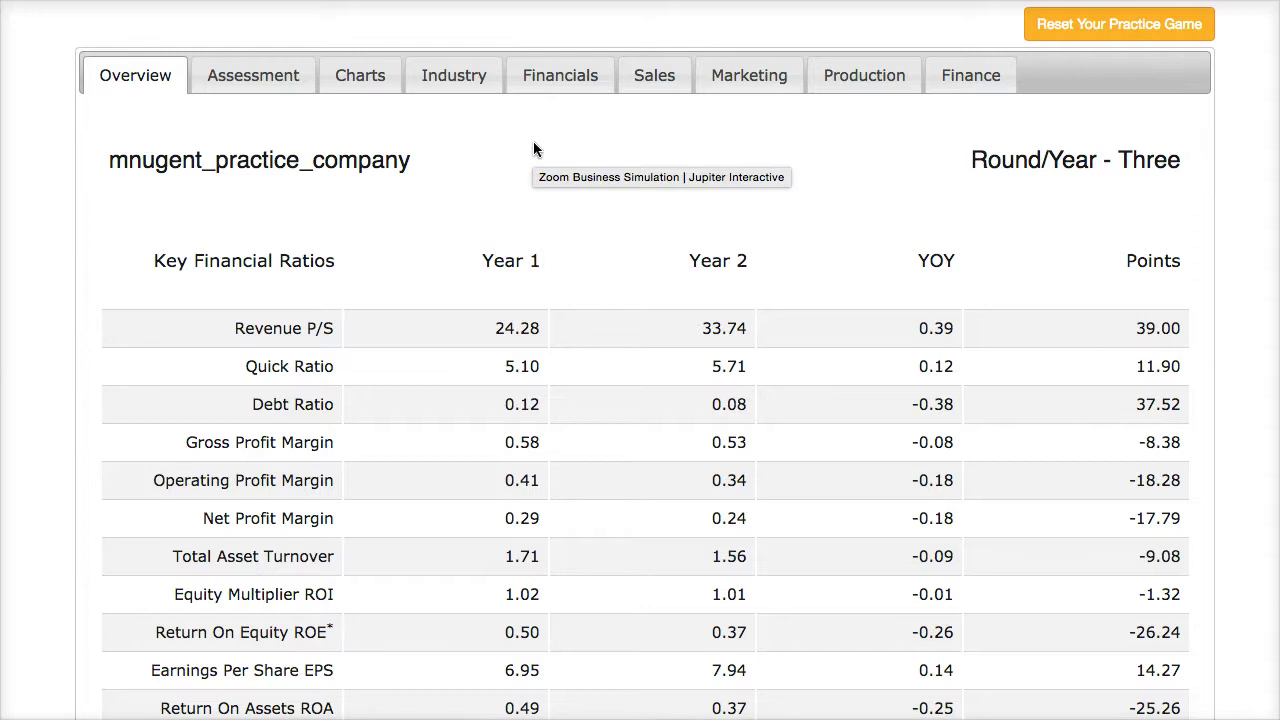
{"action": "scroll", "coordinate": [533, 143], "scroll_direction": "down", "scroll_amount": 1}
{"action": "scroll", "coordinate": [533, 145], "scroll_direction": "up", "scroll_amount": 1}
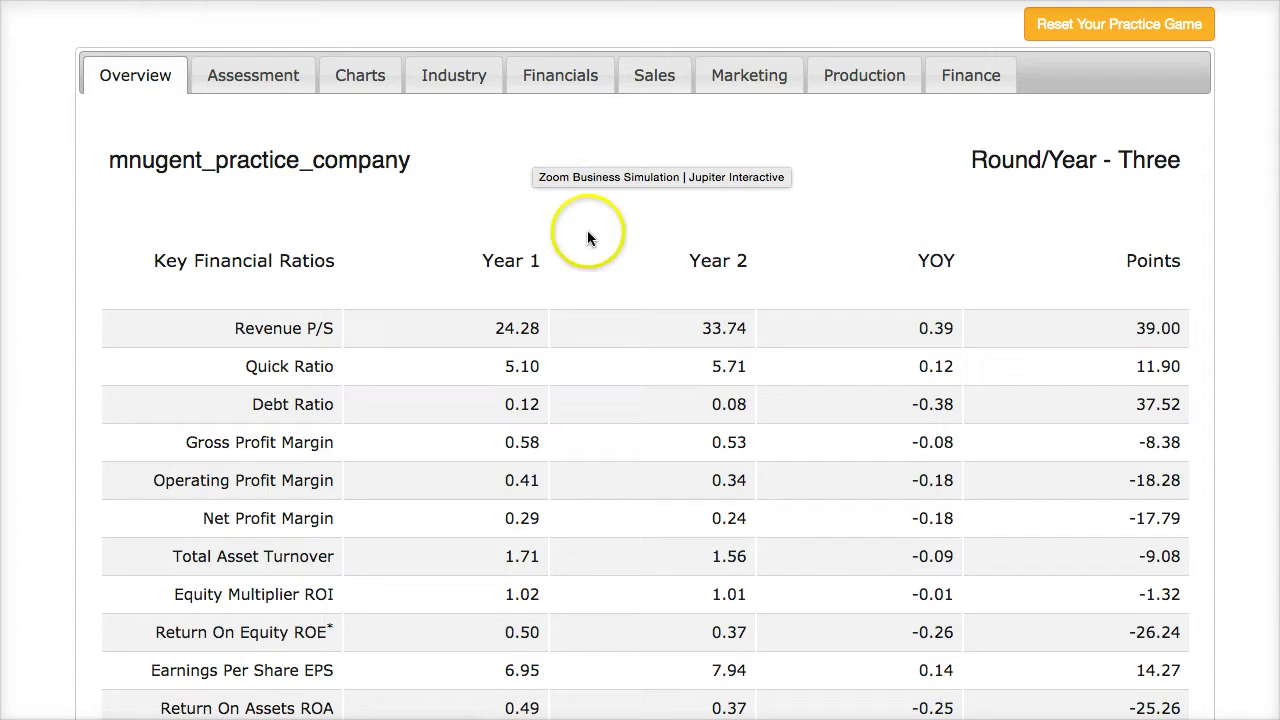
Examine the practice company's Key Financial Ratios, comparing Year 1, Year 2, YOY and Points from Revenue P/S through Return On Assets ROA
{"action": "scroll", "coordinate": [640, 257], "scroll_direction": "down", "scroll_amount": 2}
{"action": "scroll", "coordinate": [641, 258], "scroll_direction": "up", "scroll_amount": 2}
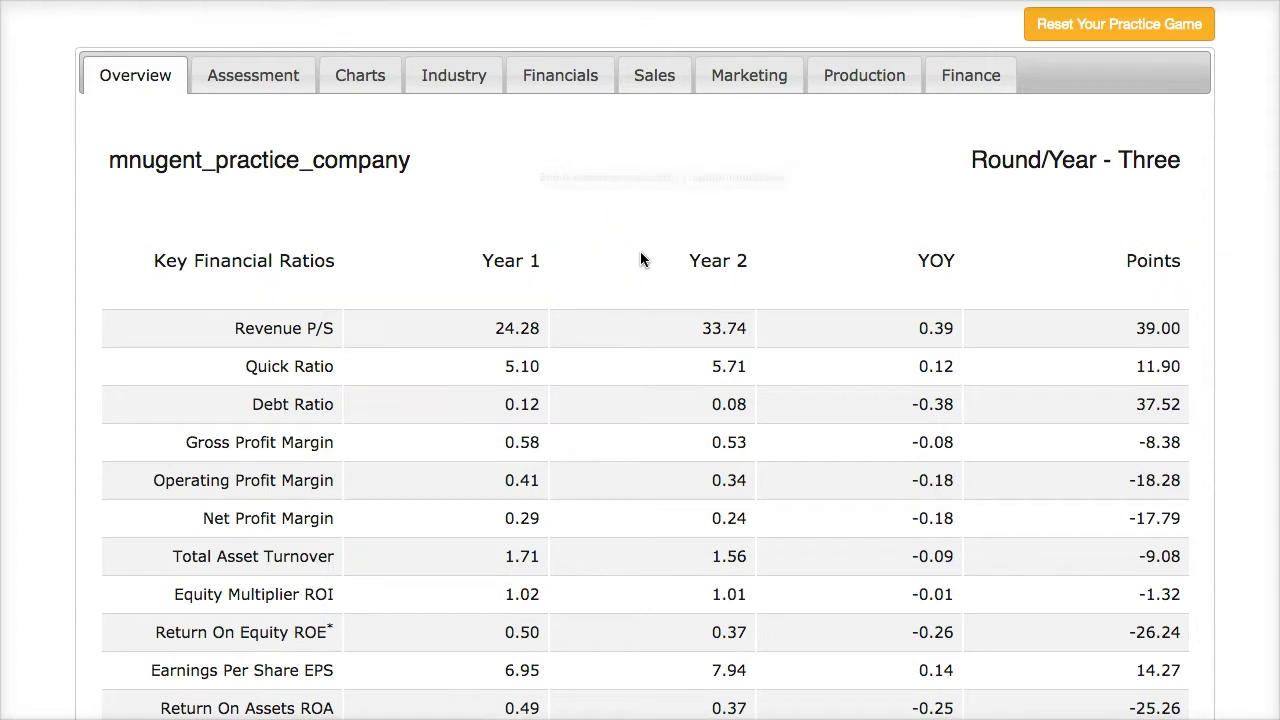
{"action": "scroll", "coordinate": [640, 258], "scroll_direction": "down", "scroll_amount": 2}
{"action": "scroll", "coordinate": [633, 257], "scroll_direction": "up", "scroll_amount": 2}
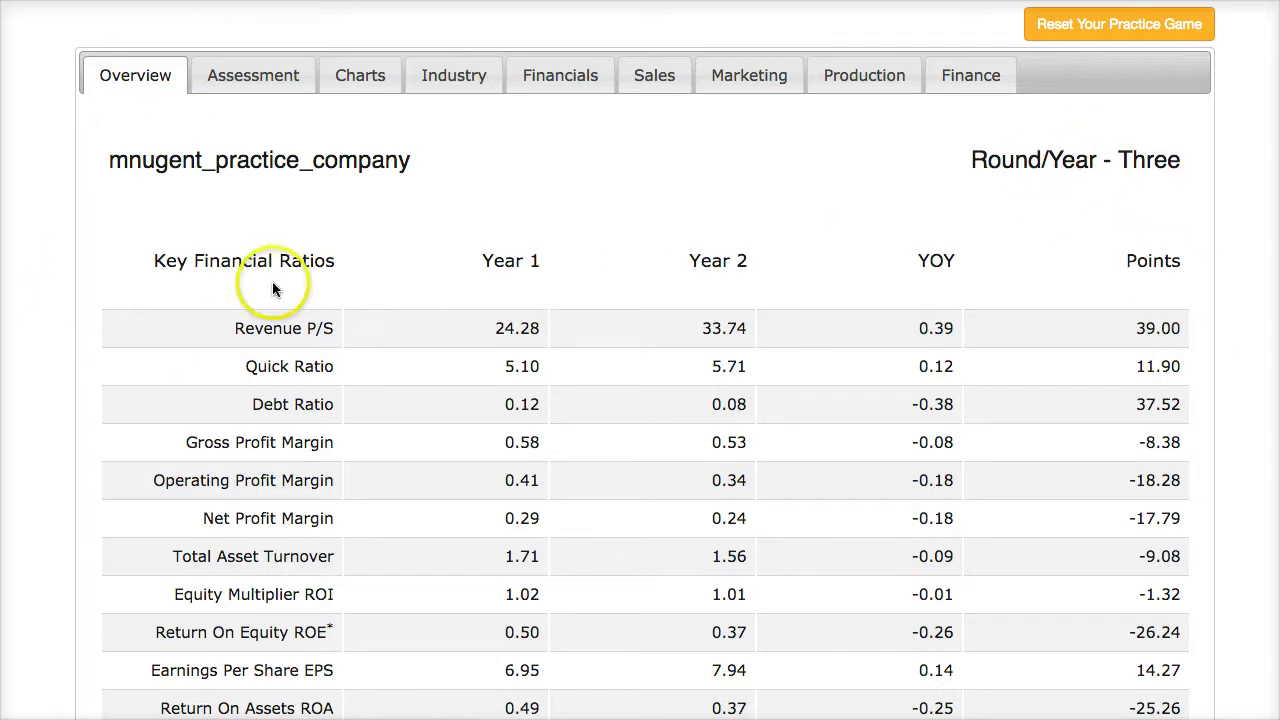
{"action": "scroll", "coordinate": [548, 335], "scroll_direction": "down", "scroll_amount": 1}
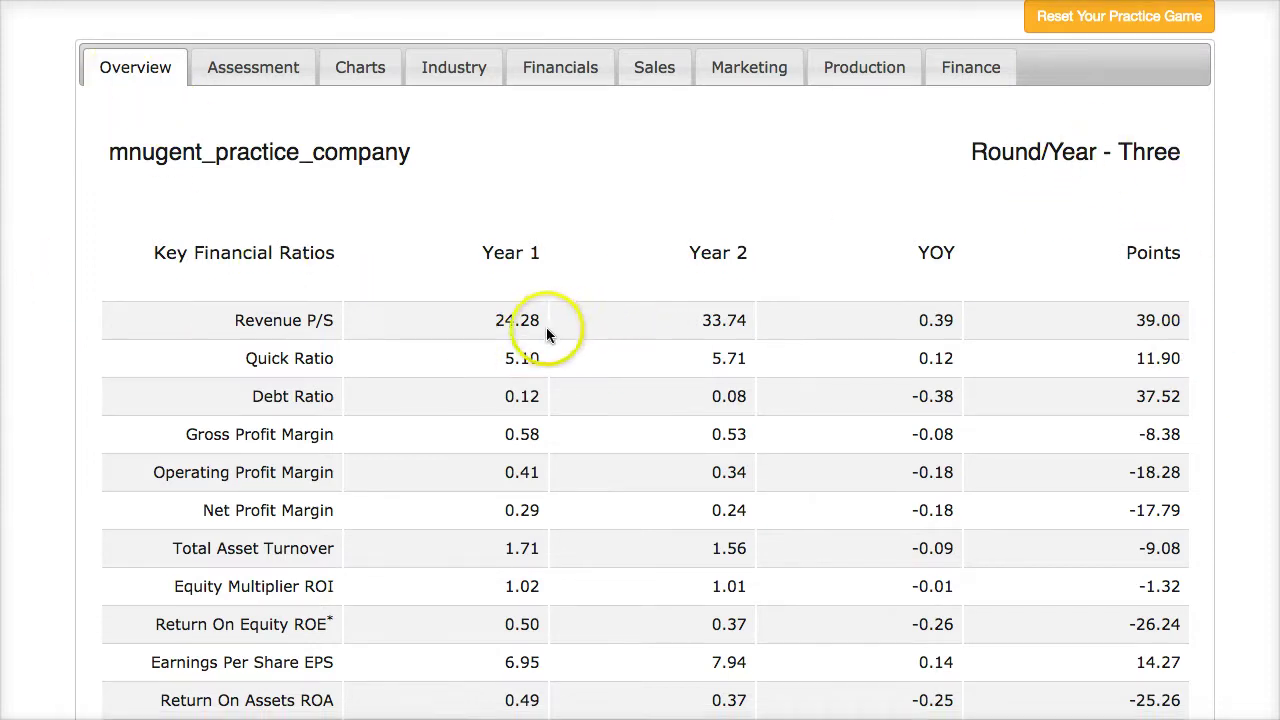
{"action": "scroll", "coordinate": [546, 327], "scroll_direction": "down", "scroll_amount": 2}
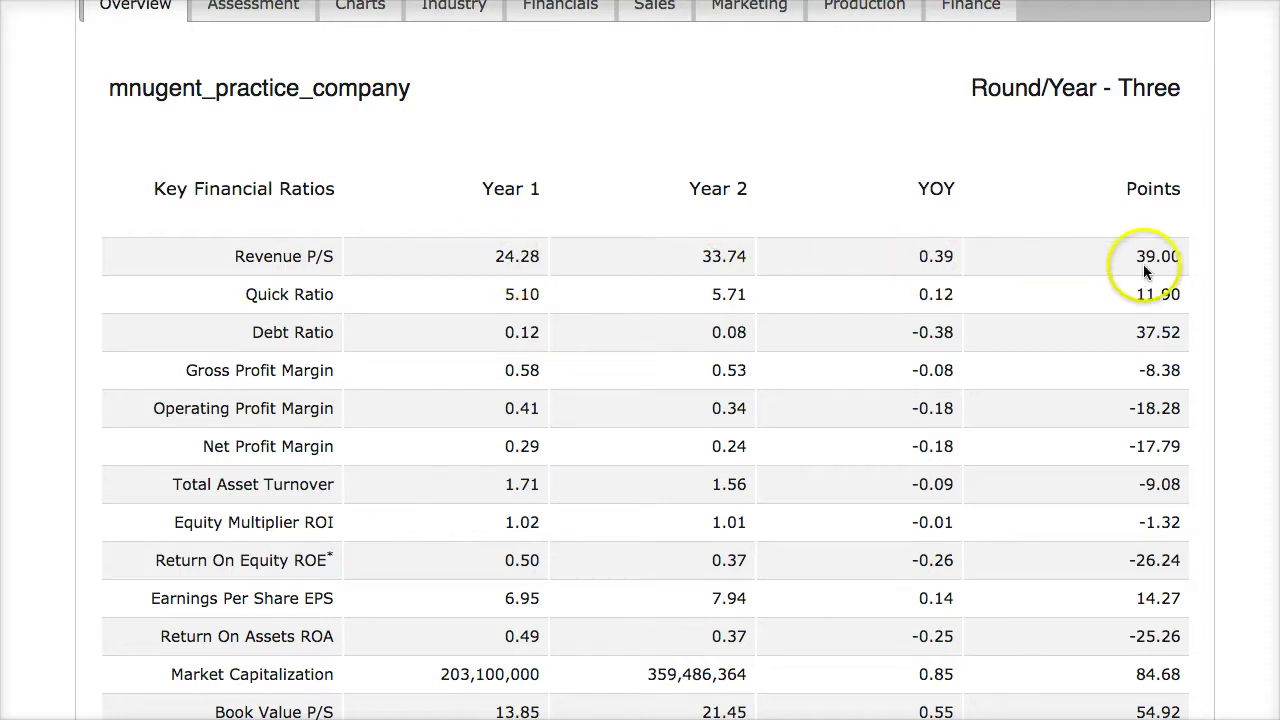
{"action": "scroll", "coordinate": [605, 370], "scroll_direction": "down", "scroll_amount": 1}
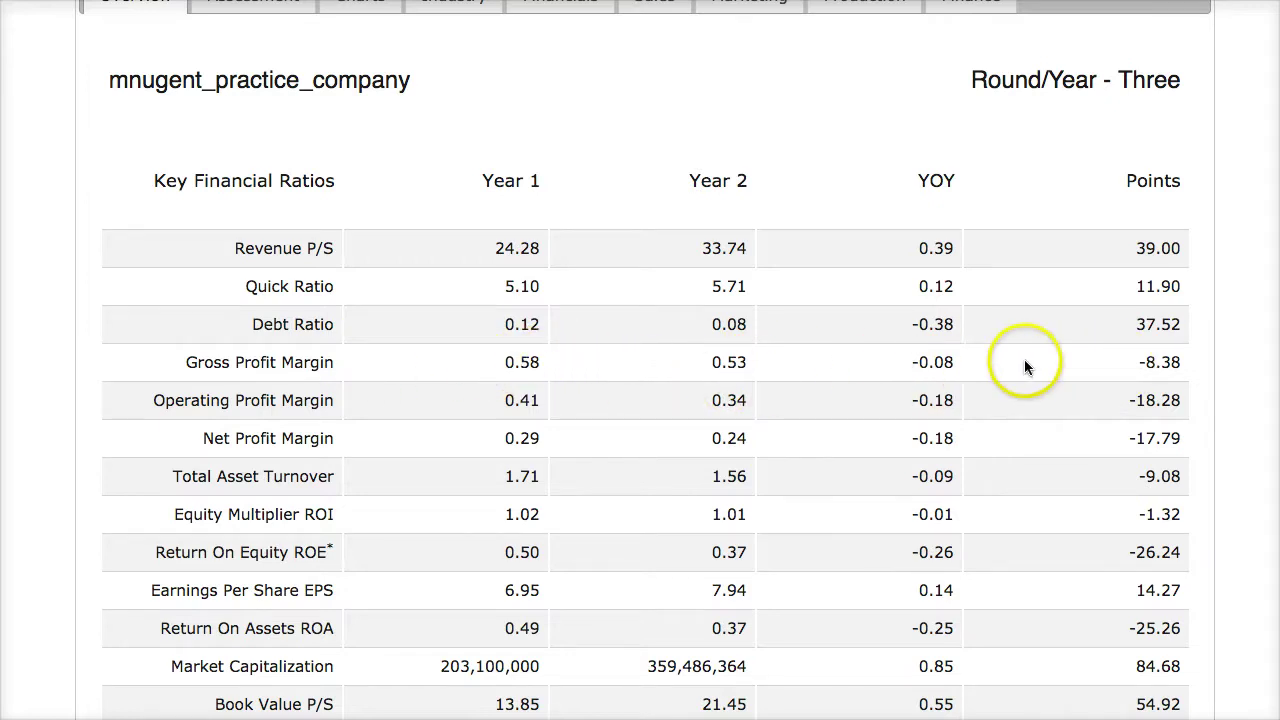
{"action": "scroll", "coordinate": [1008, 351], "scroll_direction": "down", "scroll_amount": 1}
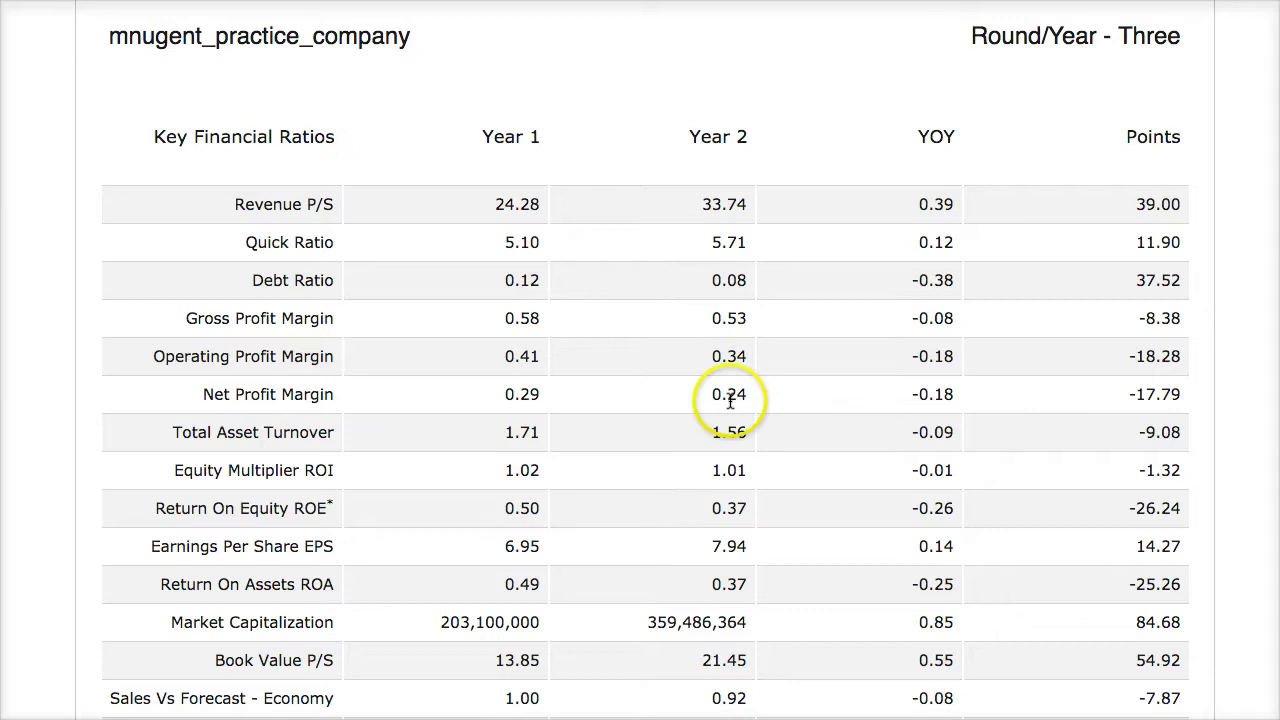
{"action": "scroll", "coordinate": [730, 400], "scroll_direction": "down", "scroll_amount": 3}
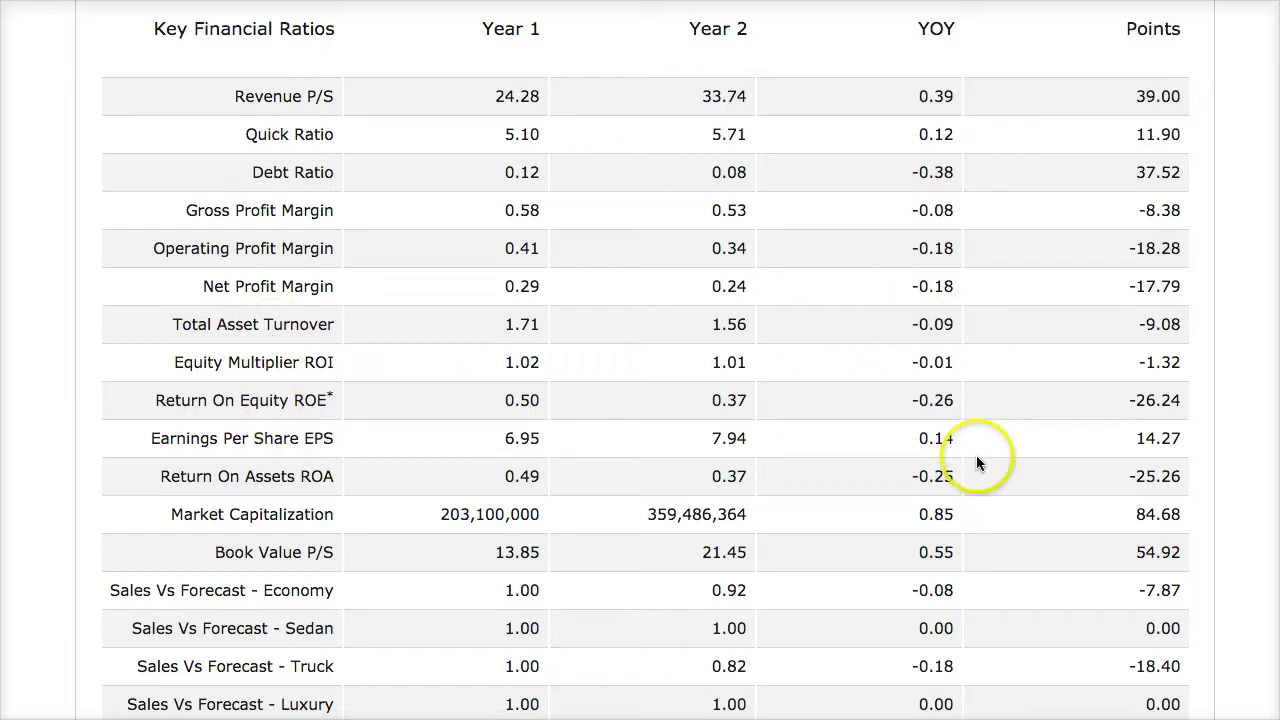
Check the Sales Vs Forecast, Operational Investments and Cash Surplus/Deficit rows and the total points of the Key Financial Ratios
{"action": "scroll", "coordinate": [980, 463], "scroll_direction": "down", "scroll_amount": 3}
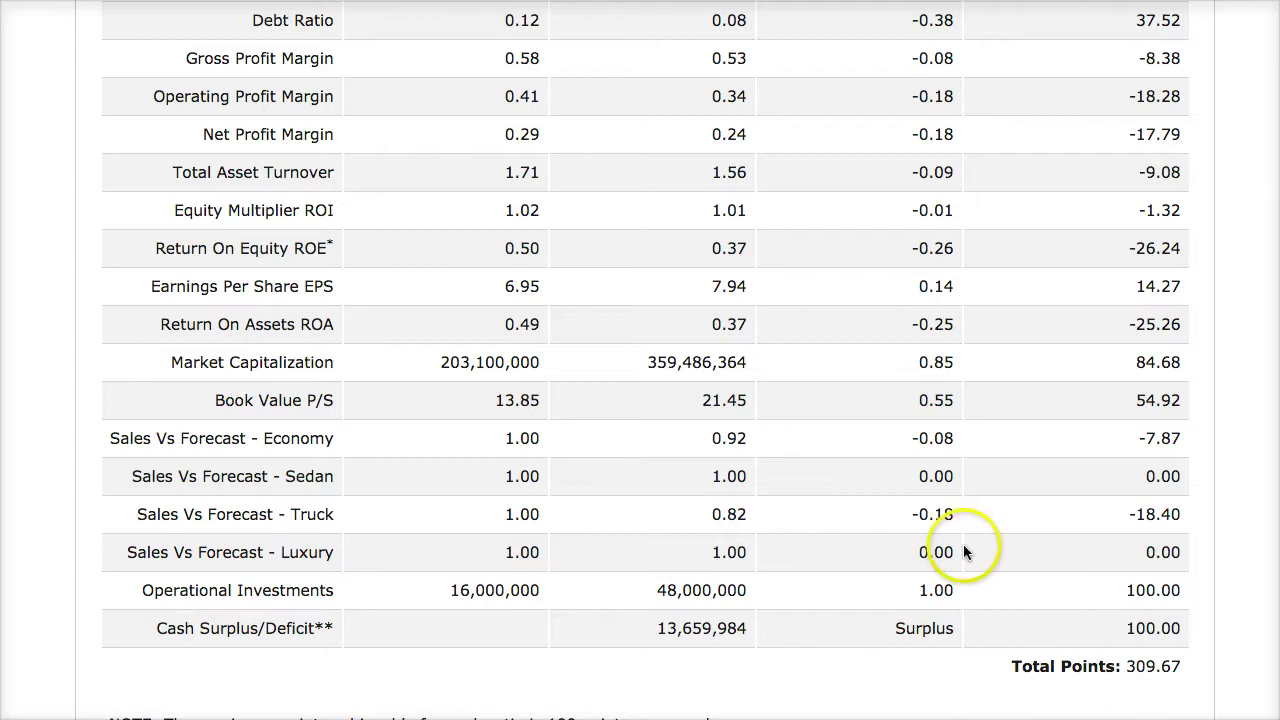
{"action": "scroll", "coordinate": [964, 552], "scroll_direction": "up", "scroll_amount": 1}
{"action": "scroll", "coordinate": [1074, 620], "scroll_direction": "up", "scroll_amount": 3}
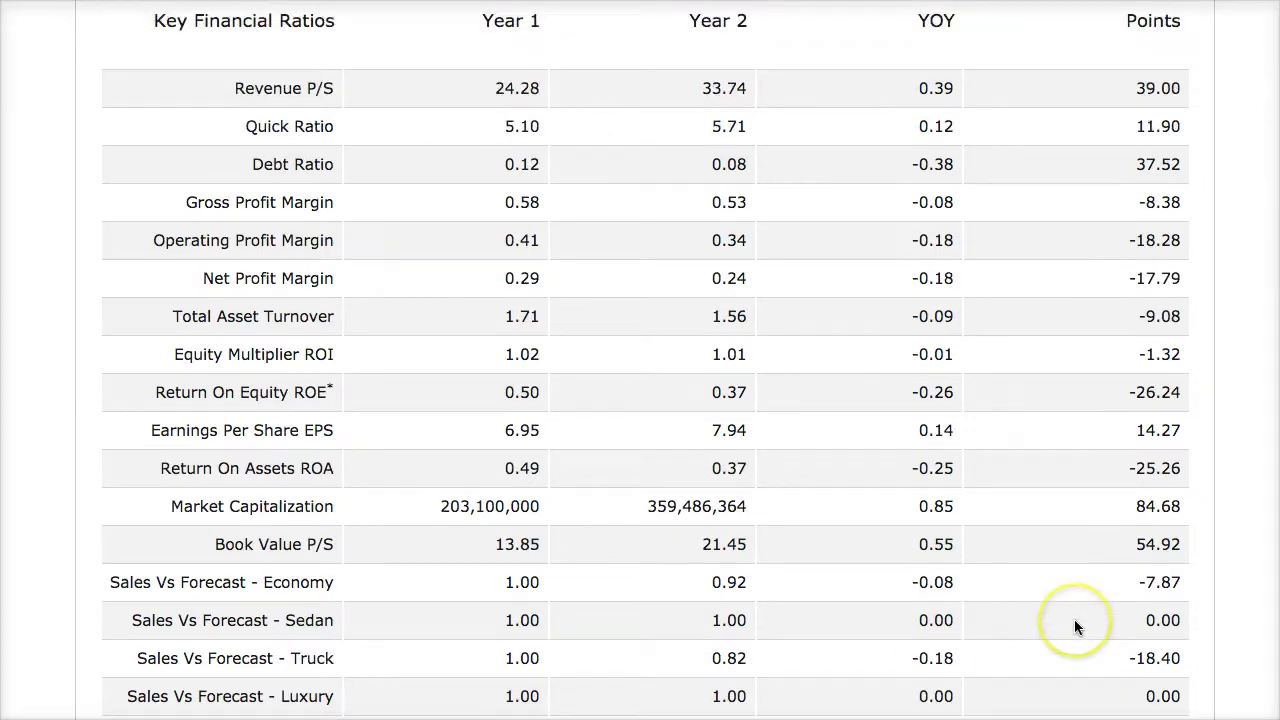
{"action": "scroll", "coordinate": [1074, 620], "scroll_direction": "down", "scroll_amount": 2}
{"action": "scroll", "coordinate": [1051, 640], "scroll_direction": "up", "scroll_amount": 1}
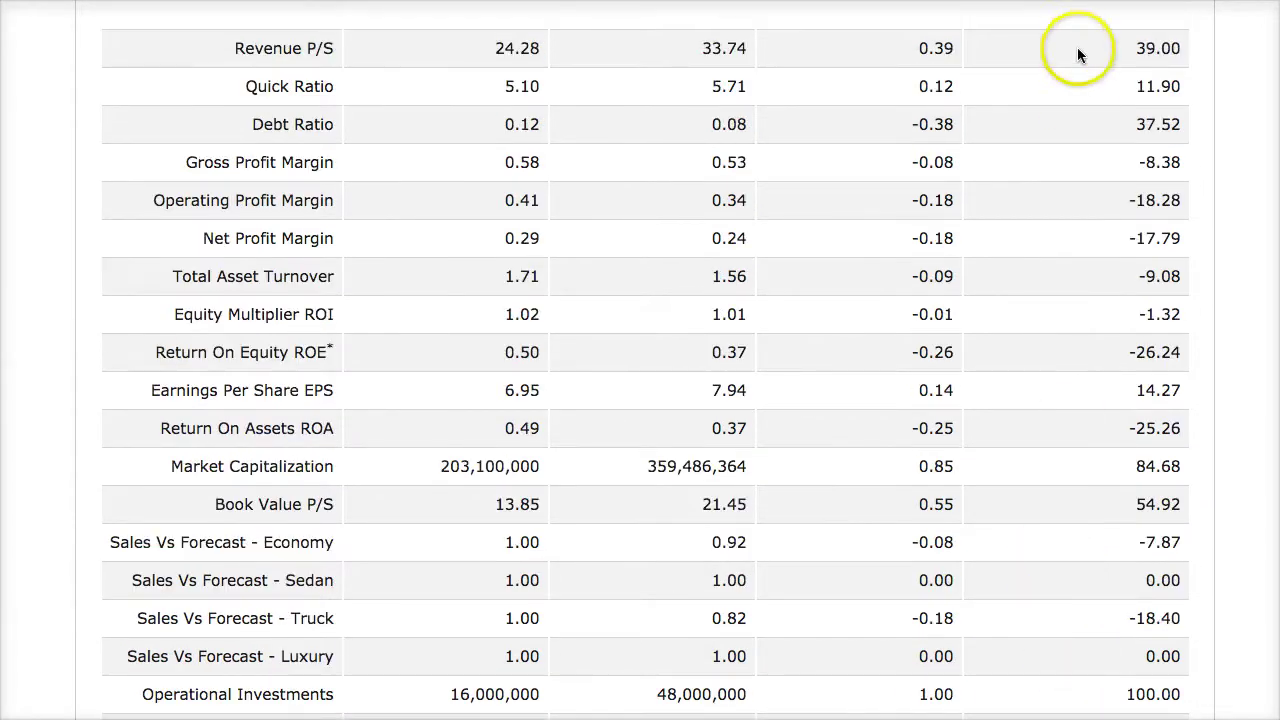
{"action": "scroll", "coordinate": [876, 370], "scroll_direction": "down", "scroll_amount": 2}
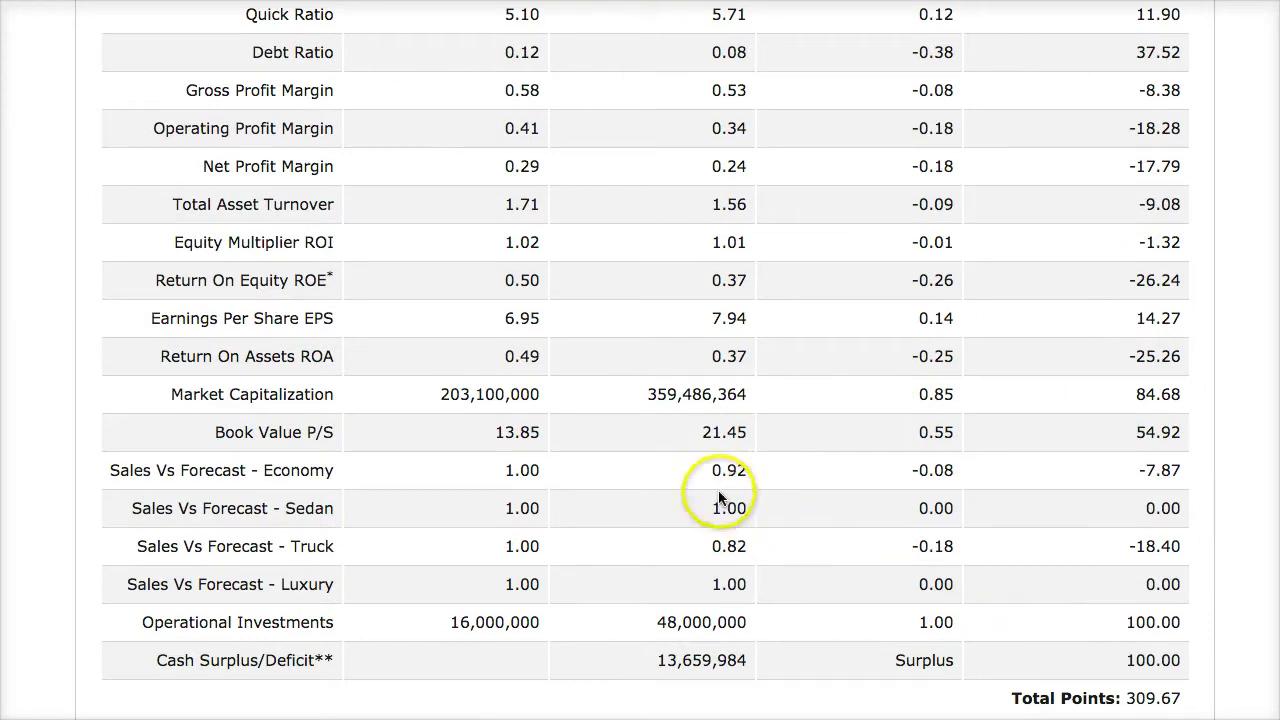
Review the Learning Assessment Goals for Year 2, including the star ratings and percentiles from Revenue p/s to TAT
{"action": "scroll", "coordinate": [648, 420], "scroll_direction": "up", "scroll_amount": 5}
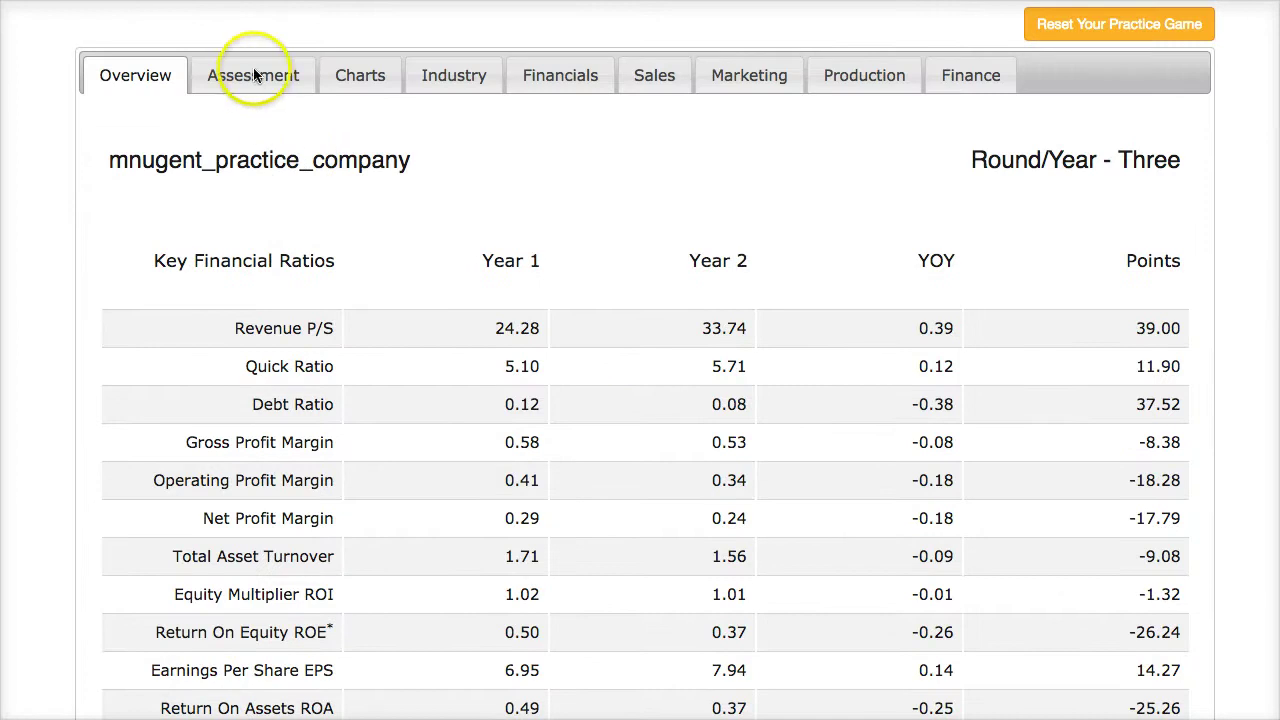
{"action": "left_click", "coordinate": [252, 75]}
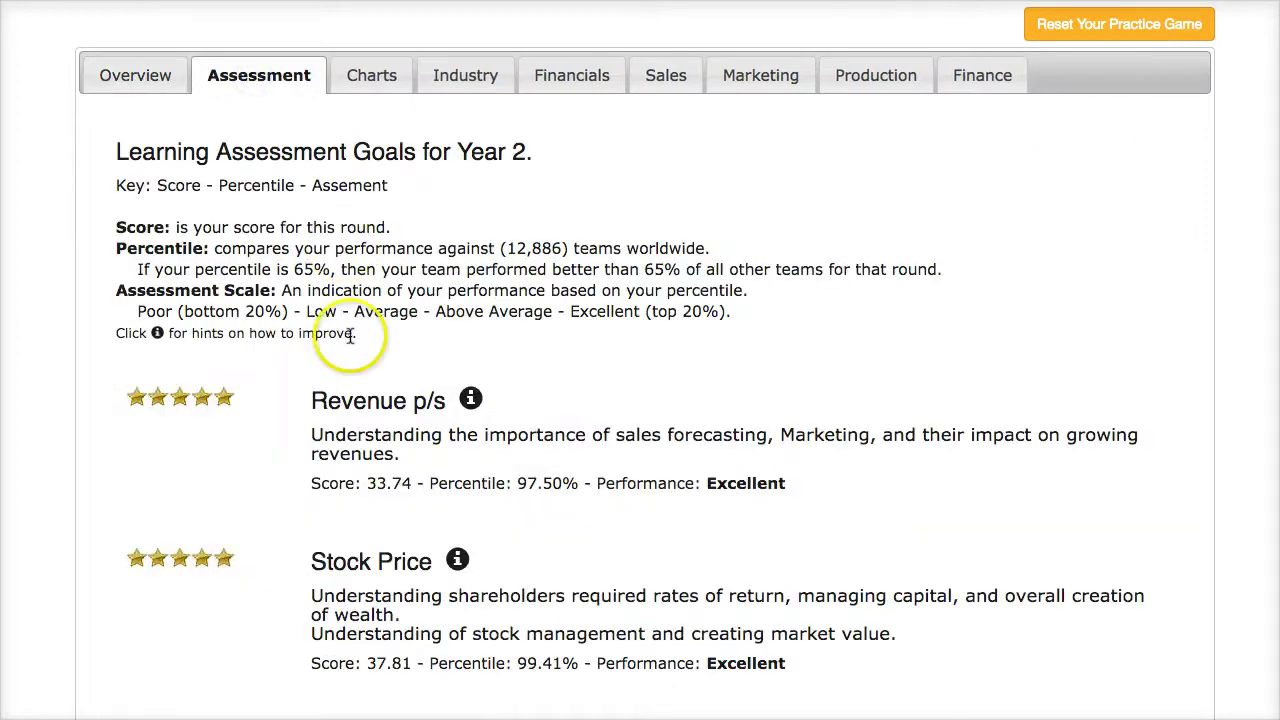
{"action": "scroll", "coordinate": [310, 470], "scroll_direction": "down", "scroll_amount": 6}
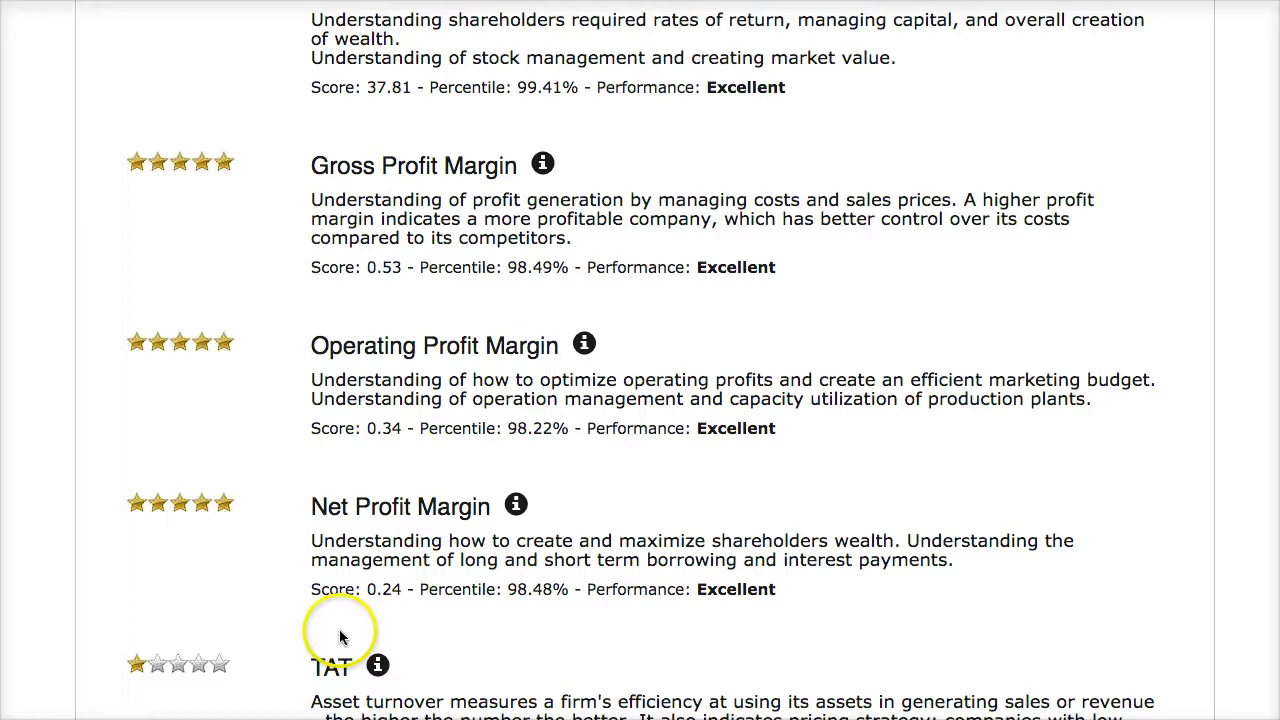
{"action": "scroll", "coordinate": [338, 636], "scroll_direction": "down", "scroll_amount": 2}
{"action": "scroll", "coordinate": [335, 605], "scroll_direction": "up", "scroll_amount": 7}
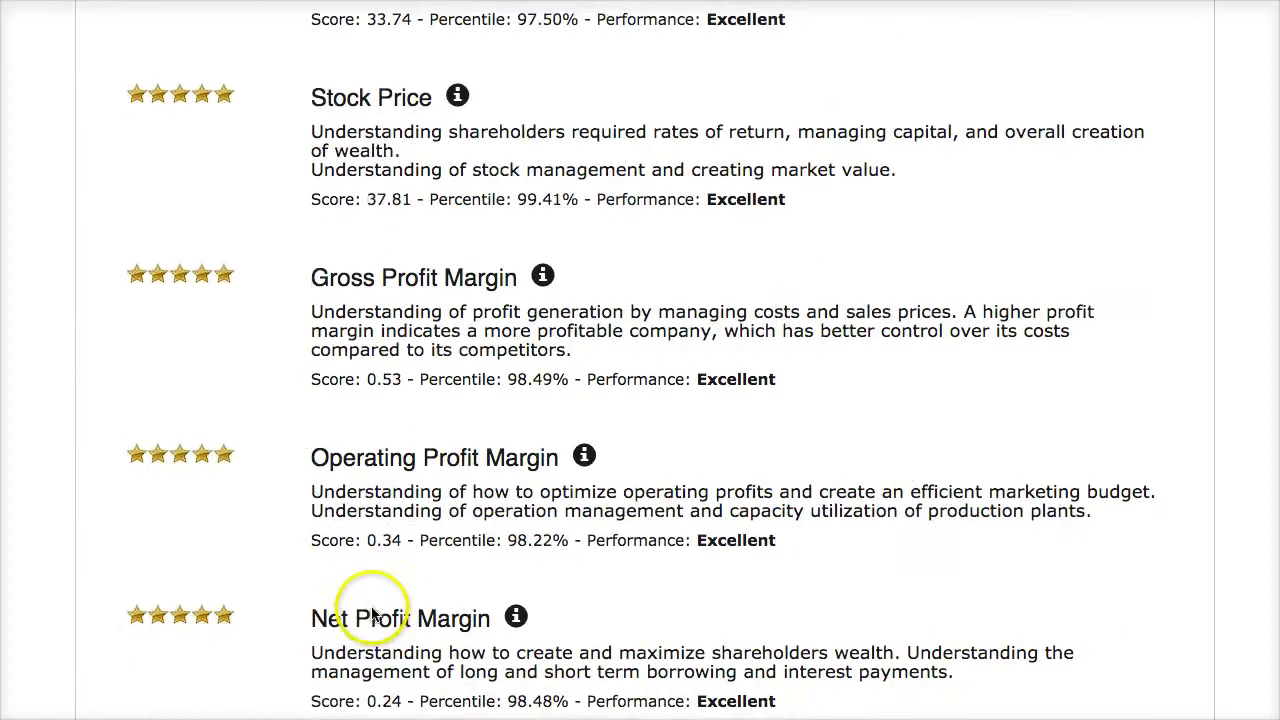
{"action": "scroll", "coordinate": [376, 607], "scroll_direction": "up", "scroll_amount": 1}
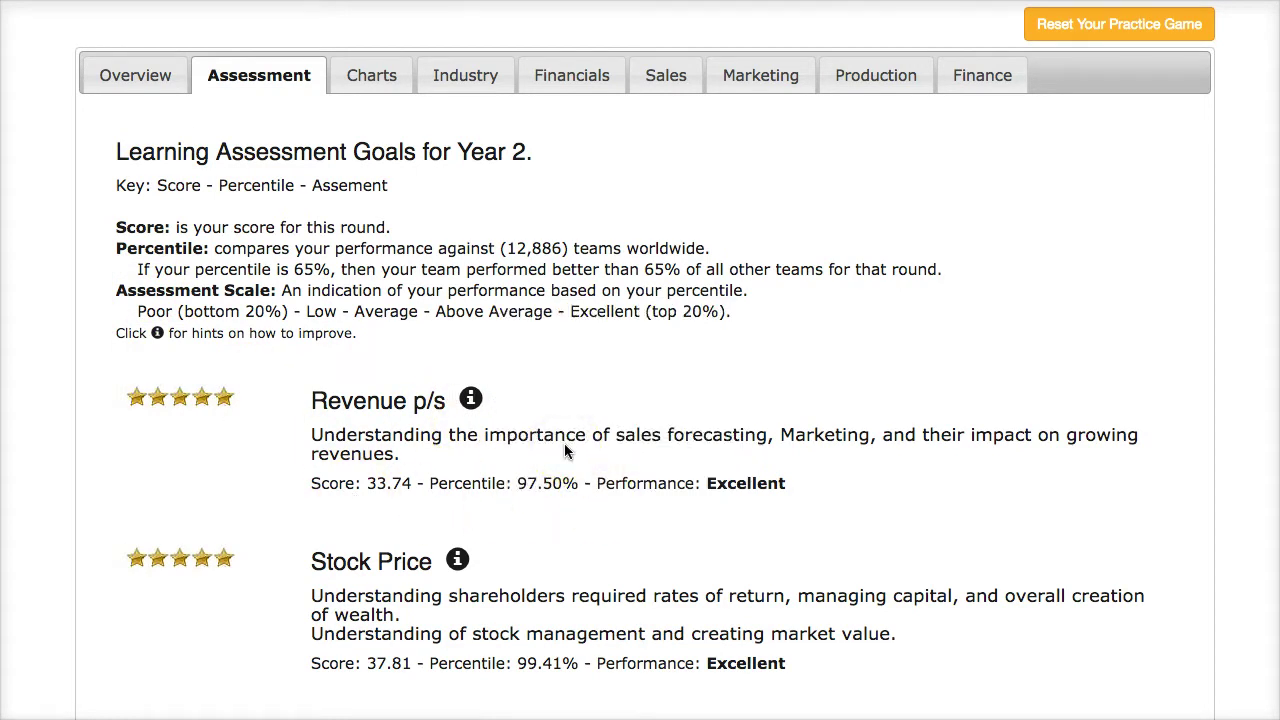
Open the practice company's performance charts and view the Stock Price and Market Potential vs Actual Sales charts
{"action": "left_click", "coordinate": [365, 74]}
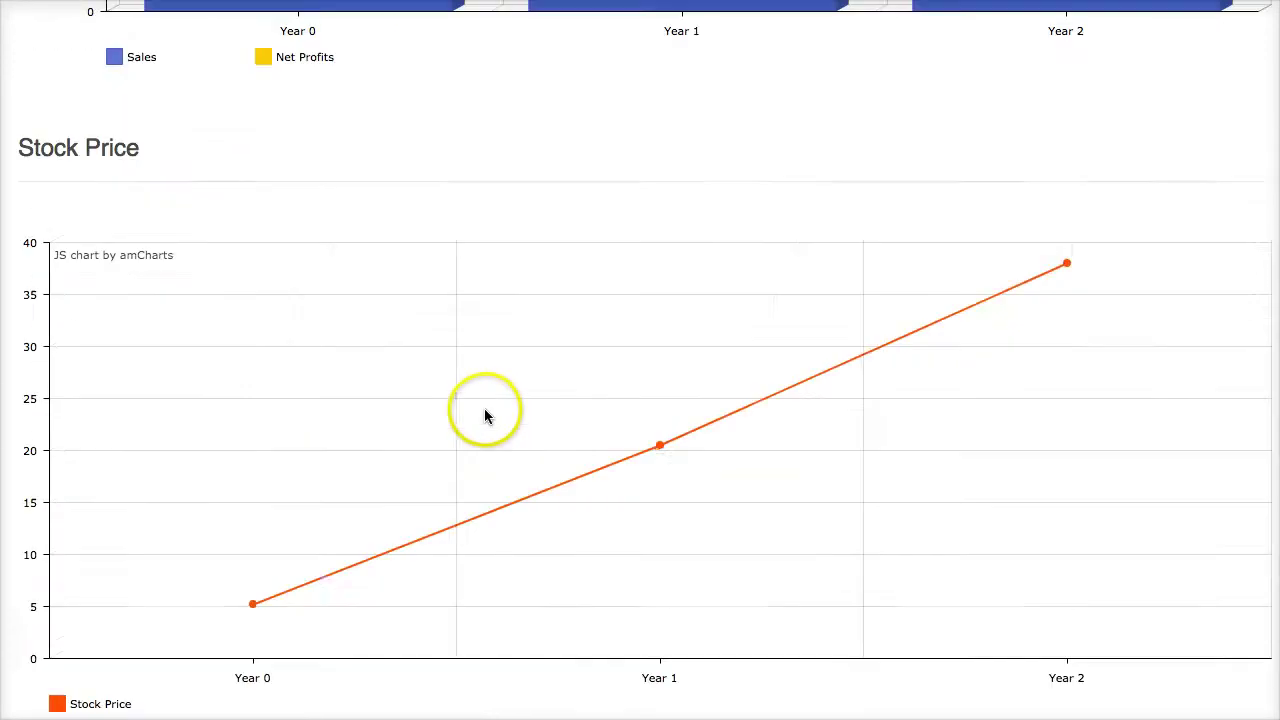
{"action": "scroll", "coordinate": [488, 414], "scroll_direction": "down", "scroll_amount": 10}
{"action": "mouse_move", "coordinate": [211, 414]}
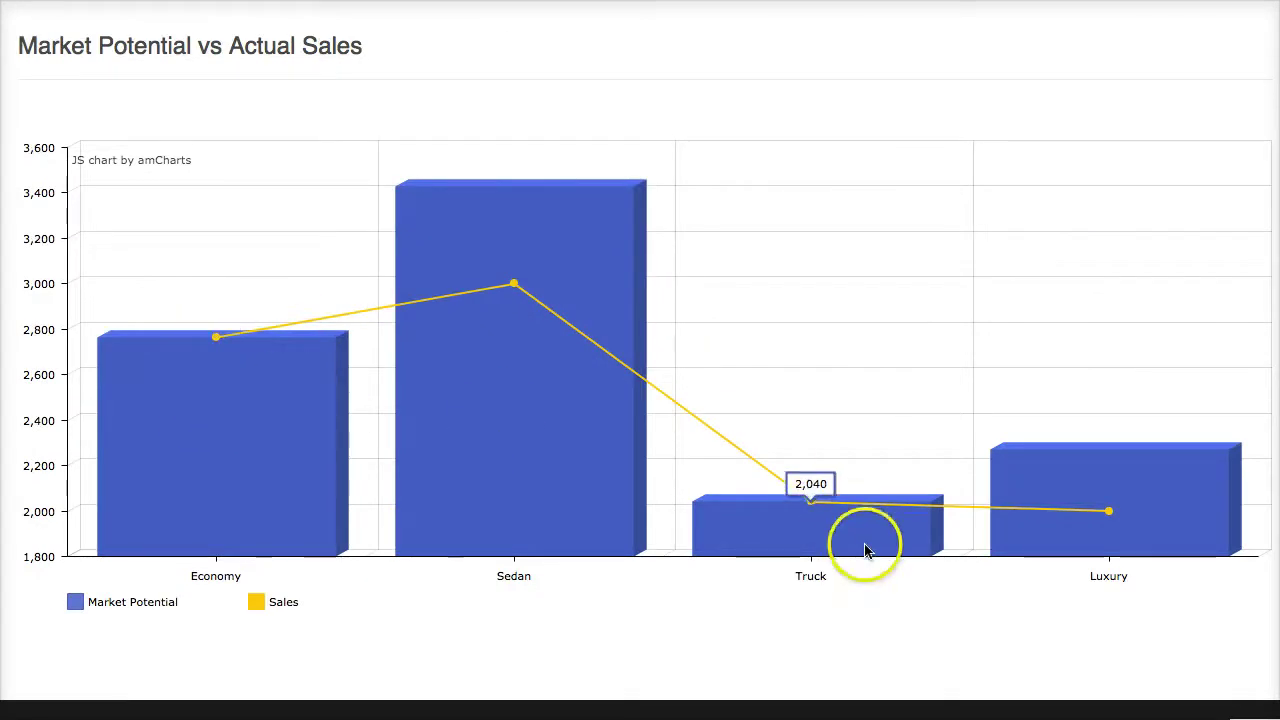
{"action": "mouse_move", "coordinate": [1071, 540]}
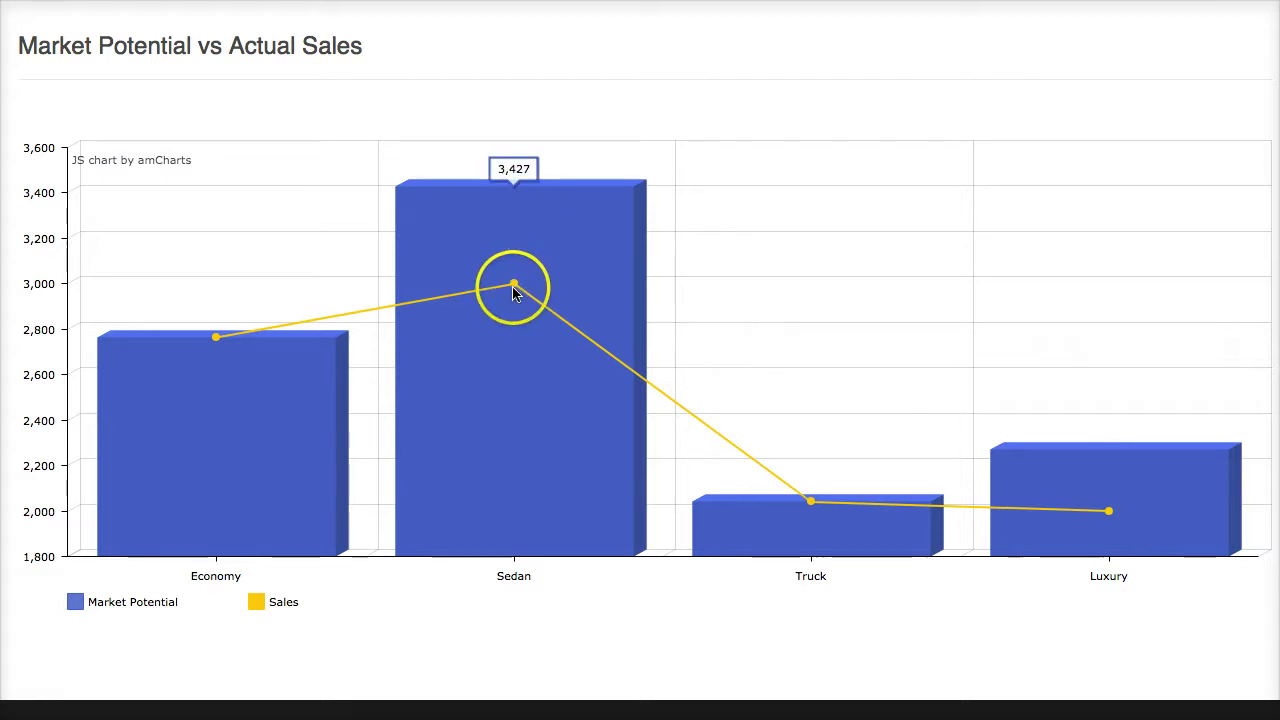
Compare the Sedan and Luxury market potential with their actual sales in the Market Potential vs Actual Sales chart
{"action": "mouse_move", "coordinate": [512, 287]}
{"action": "left_click", "coordinate": [506, 241]}
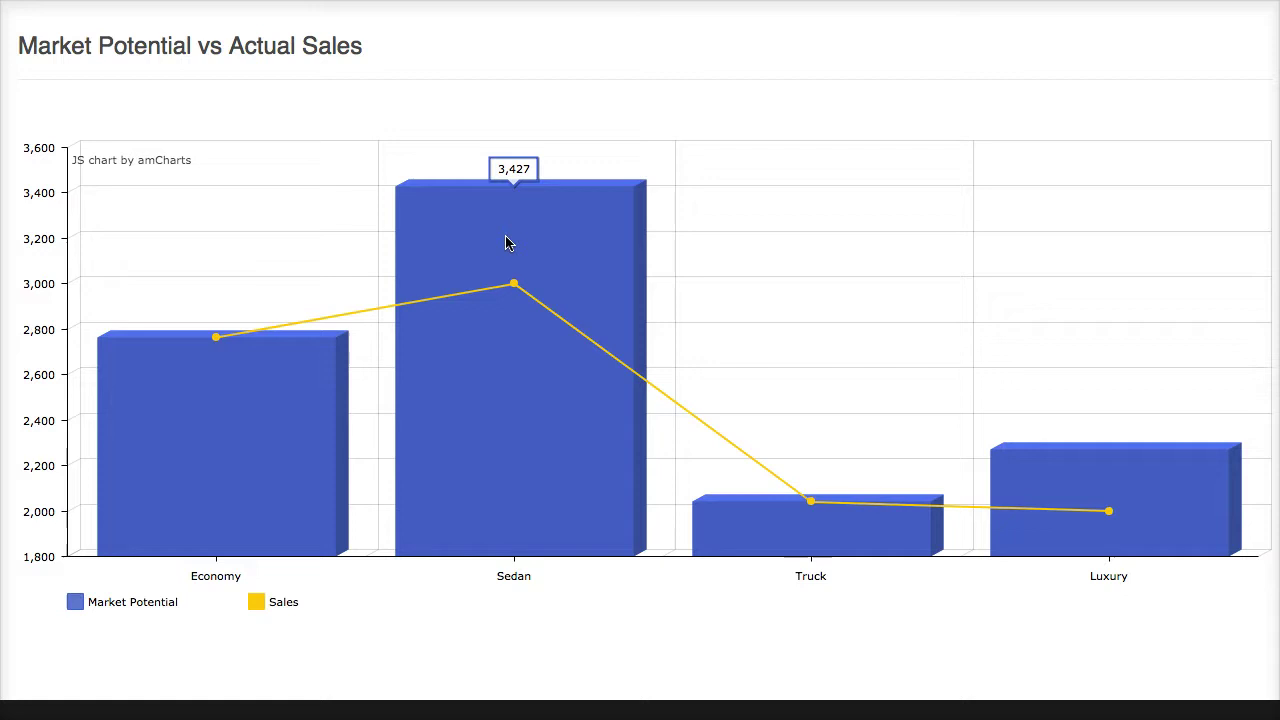
{"action": "left_click", "coordinate": [948, 434]}
{"action": "left_click", "coordinate": [1153, 493]}
{"action": "left_click", "coordinate": [714, 343]}
{"action": "left_click", "coordinate": [519, 243]}
{"action": "left_click", "coordinate": [938, 428]}
{"action": "left_click", "coordinate": [1023, 458]}
{"action": "left_click", "coordinate": [796, 346]}
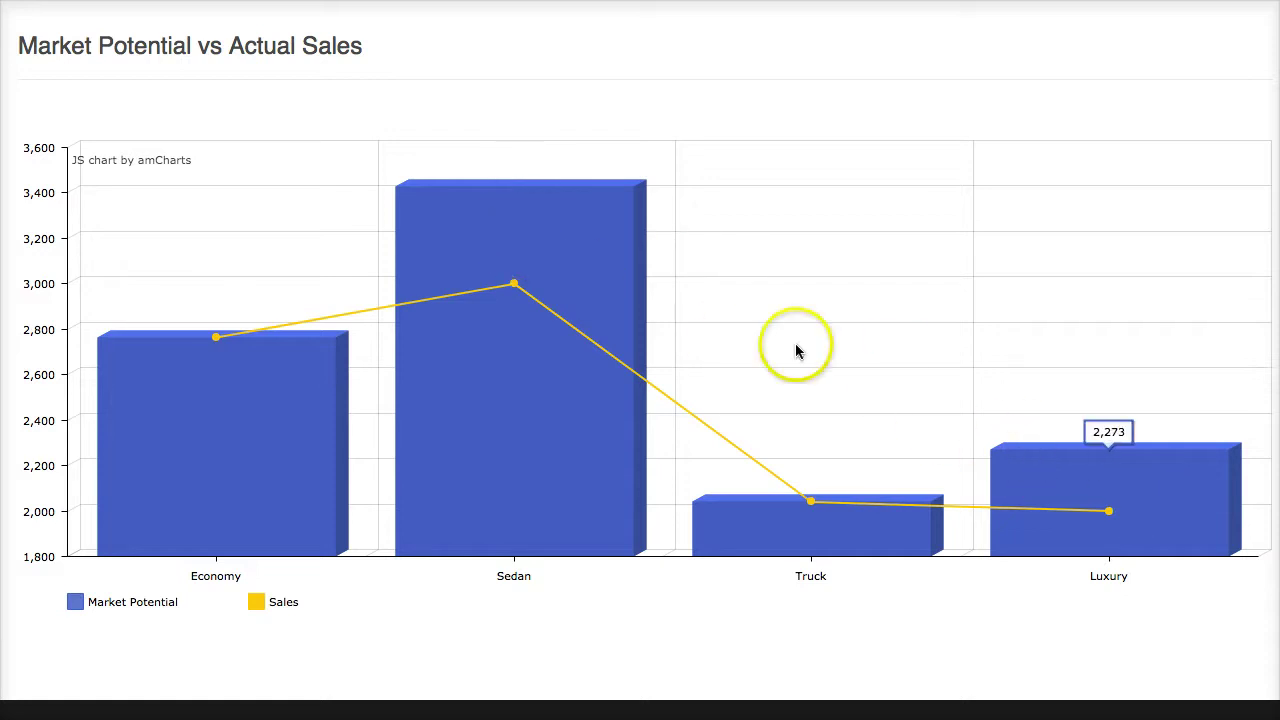
Read the chart values for the Economy, Sedan, Truck and Luxury vehicles one after another
{"action": "mouse_move", "coordinate": [634, 251]}
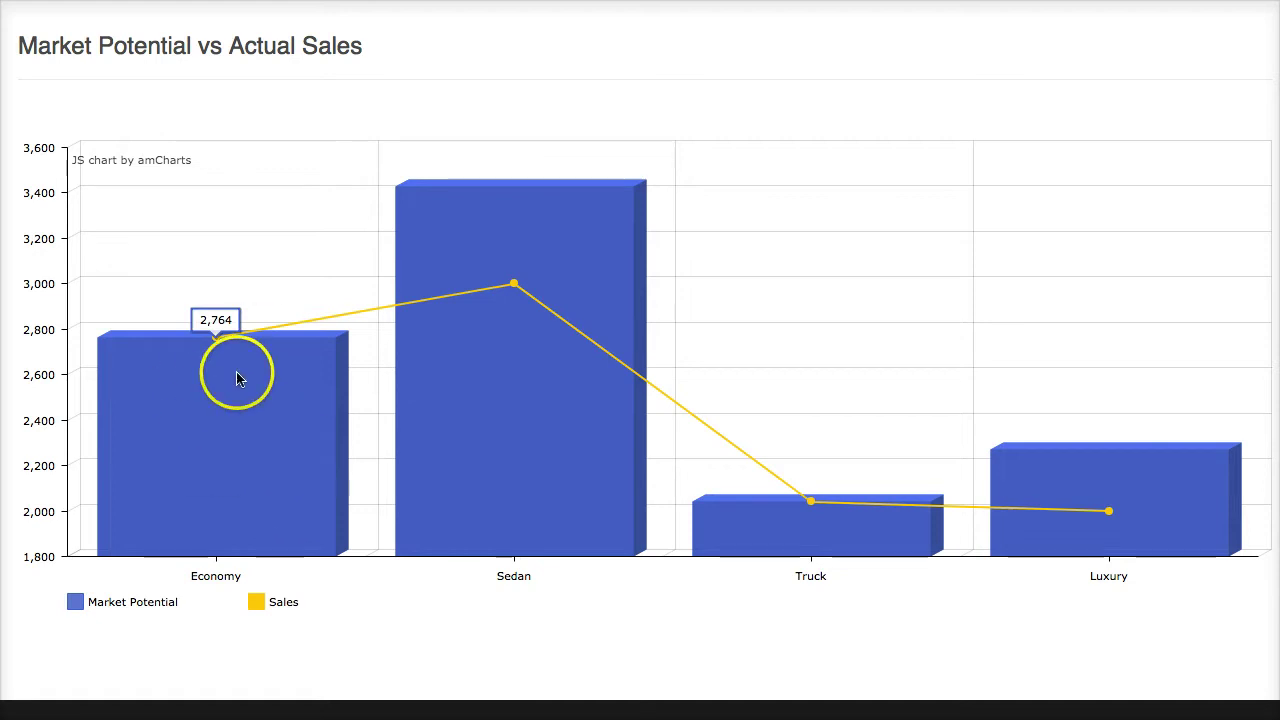
{"action": "mouse_move", "coordinate": [500, 271]}
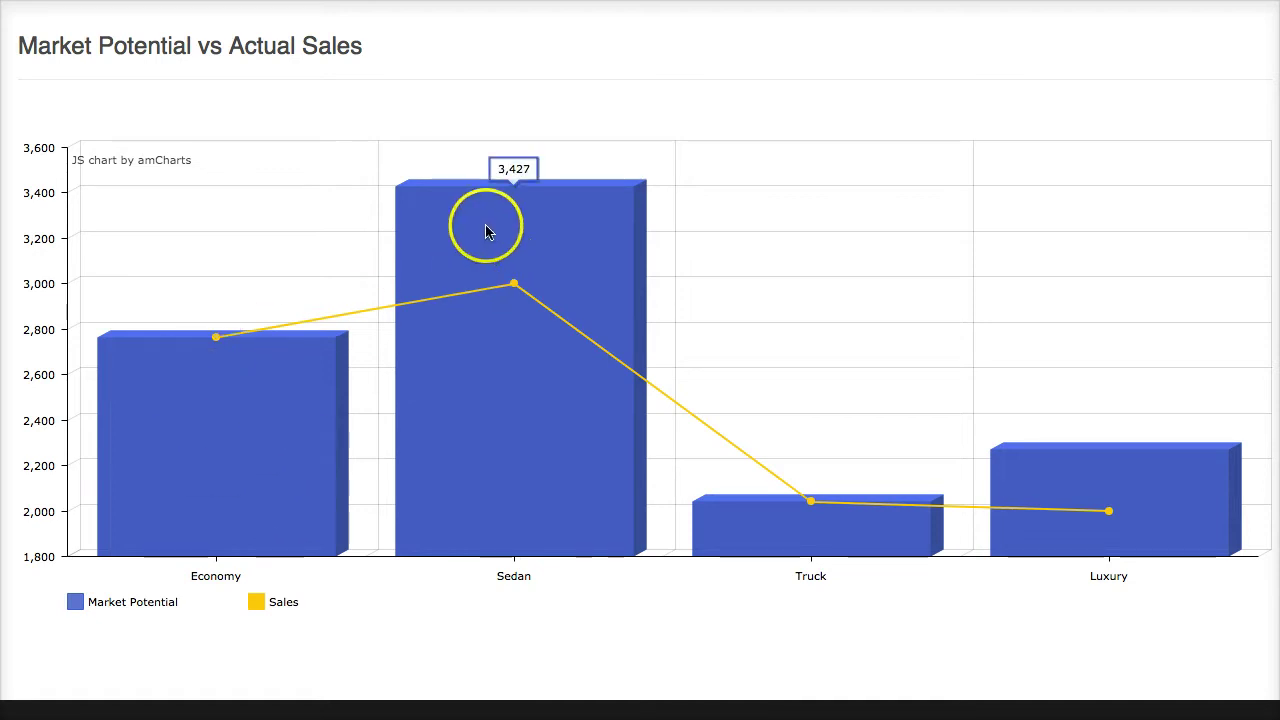
{"action": "mouse_move", "coordinate": [825, 527]}
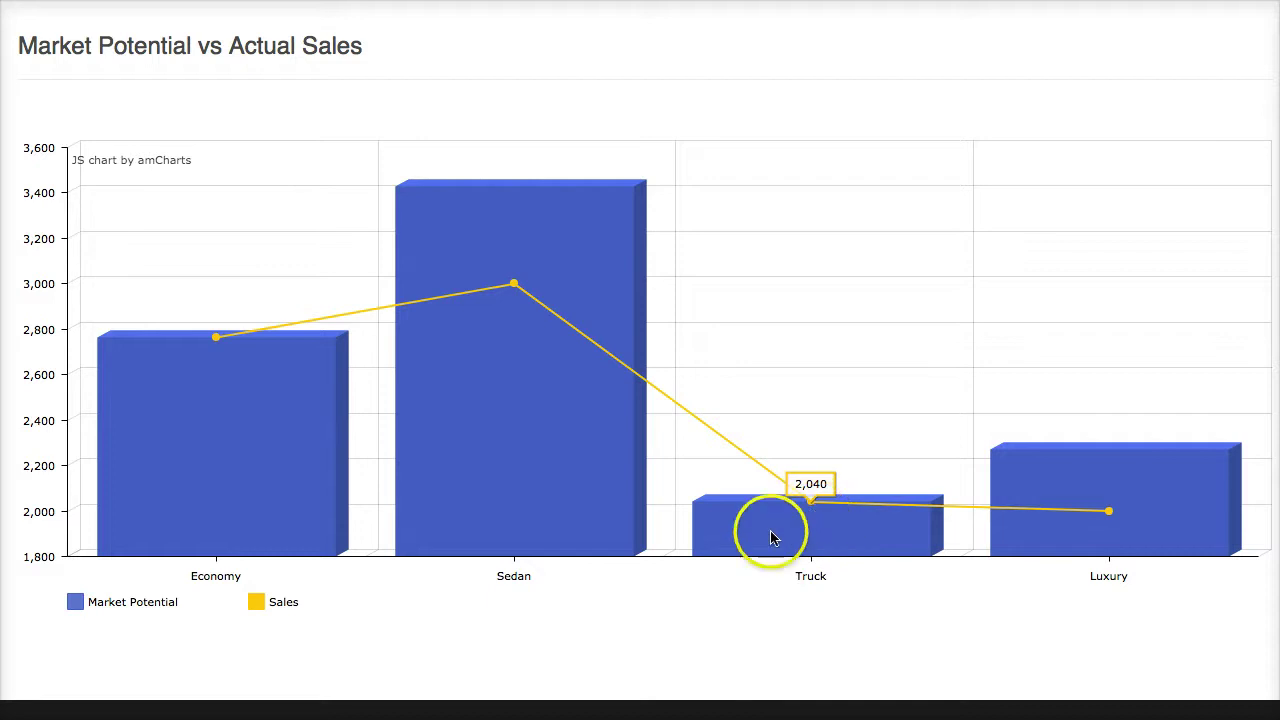
{"action": "mouse_move", "coordinate": [1095, 503]}
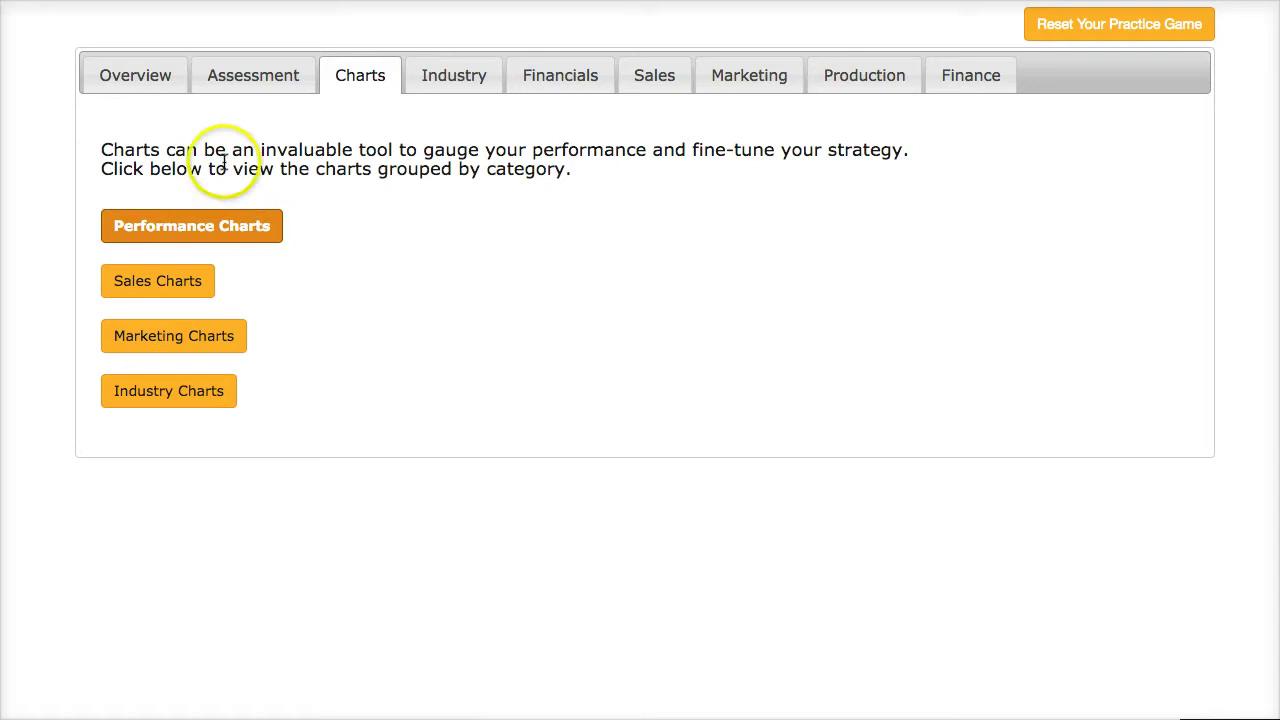
Look through the Industry Data Review for Year 2, including computer player 1's vehicle specifications, prices, sales units and market potential
{"action": "left_click", "coordinate": [443, 83]}
{"action": "scroll", "coordinate": [471, 337], "scroll_direction": "down", "scroll_amount": 15}
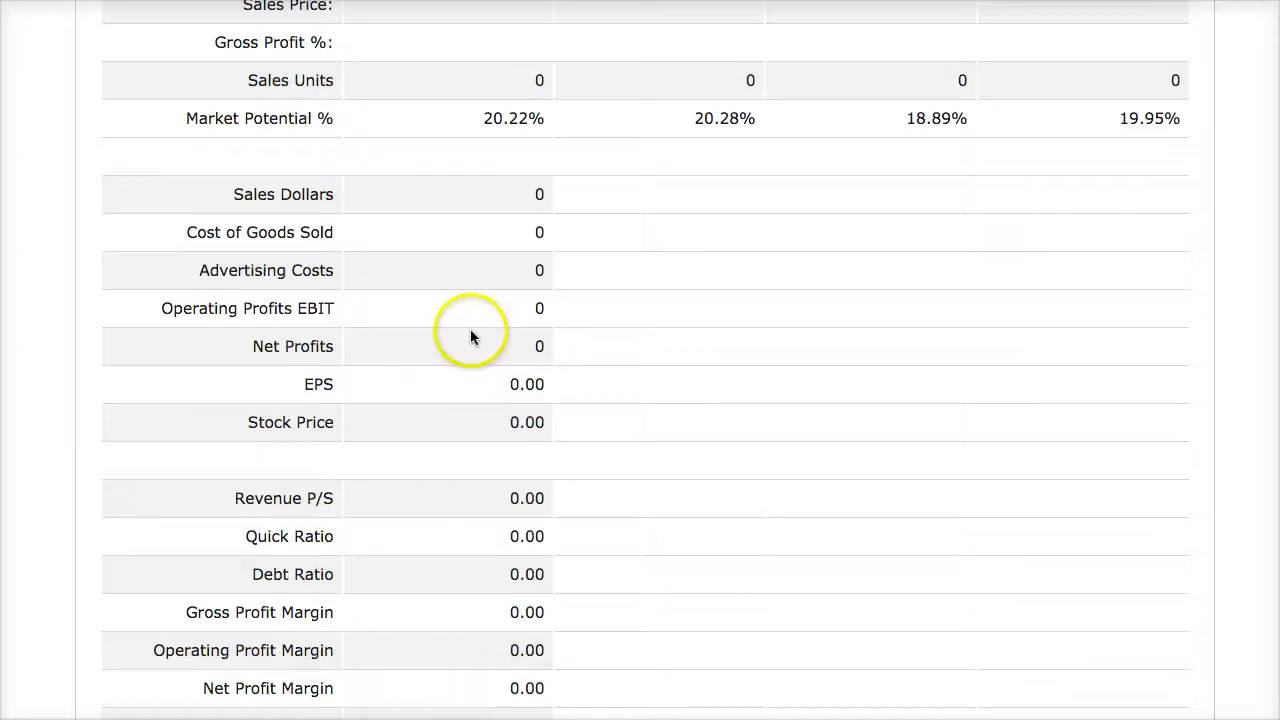
{"action": "scroll", "coordinate": [471, 345], "scroll_direction": "down", "scroll_amount": 14}
{"action": "scroll", "coordinate": [487, 334], "scroll_direction": "up", "scroll_amount": 10}
{"action": "scroll", "coordinate": [614, 306], "scroll_direction": "down", "scroll_amount": 5}
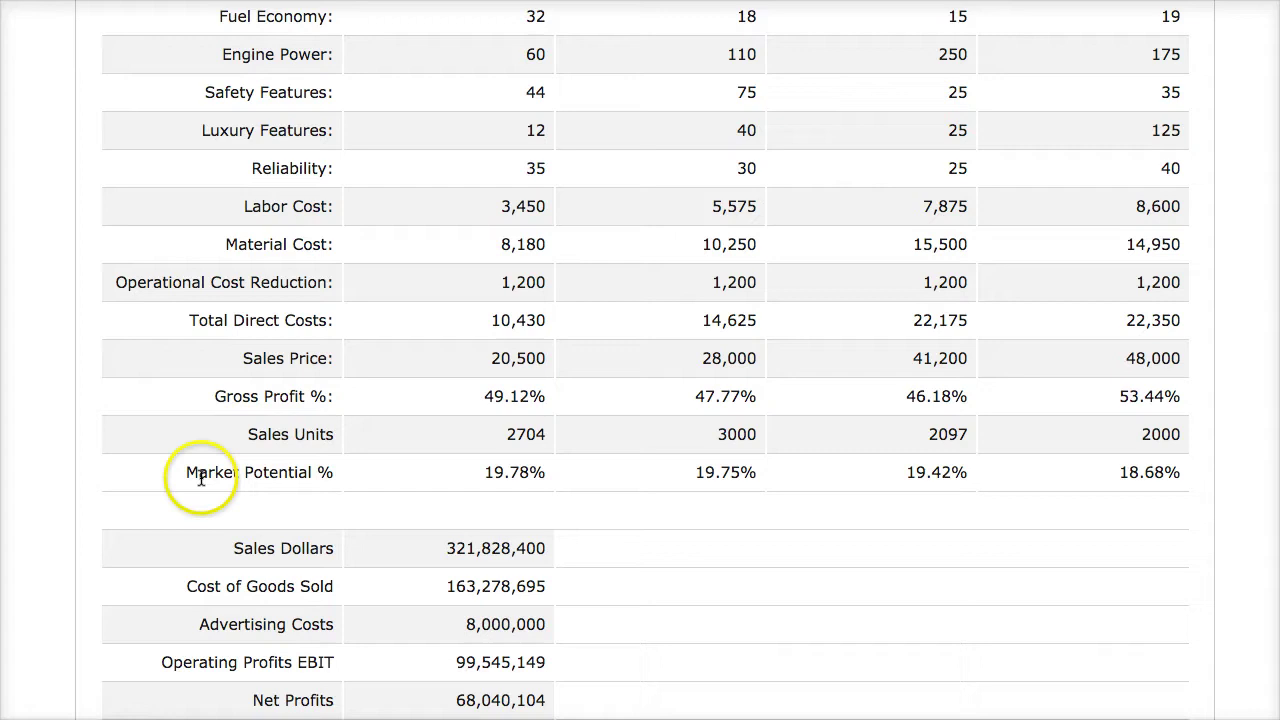
{"action": "scroll", "coordinate": [458, 530], "scroll_direction": "down", "scroll_amount": 4}
{"action": "scroll", "coordinate": [460, 530], "scroll_direction": "up", "scroll_amount": 9}
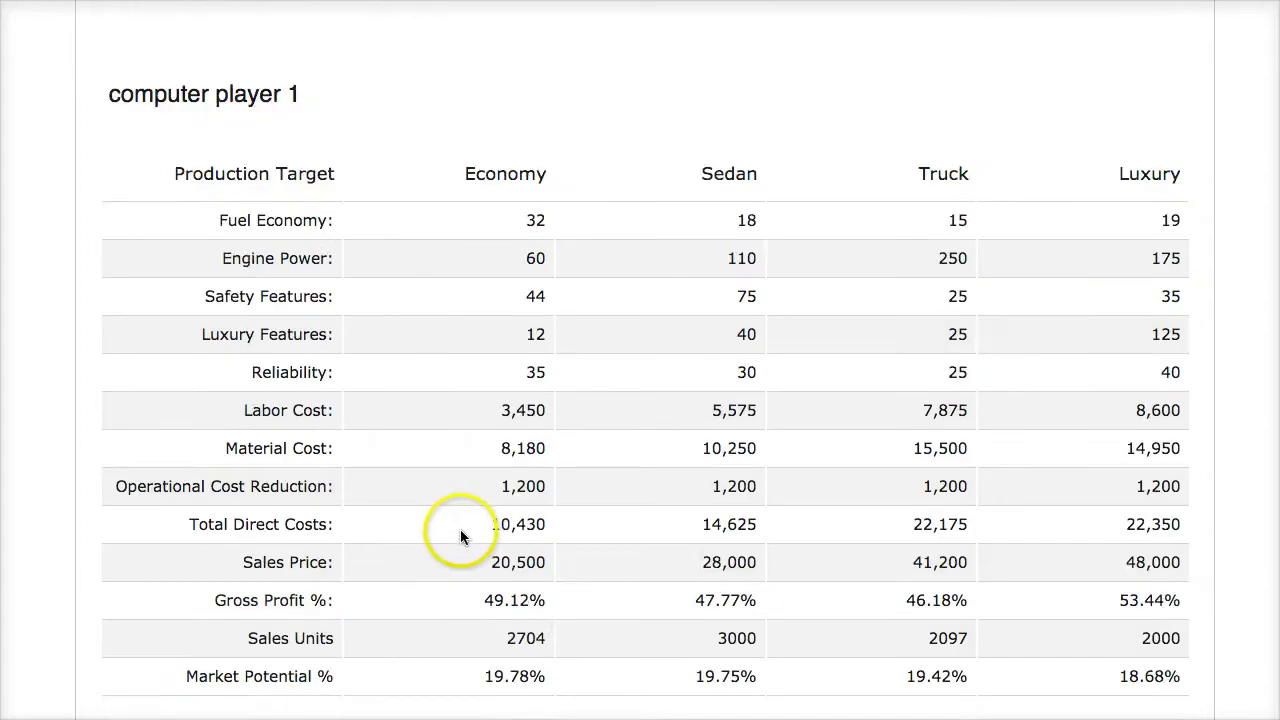
{"action": "scroll", "coordinate": [460, 536], "scroll_direction": "up", "scroll_amount": 15}
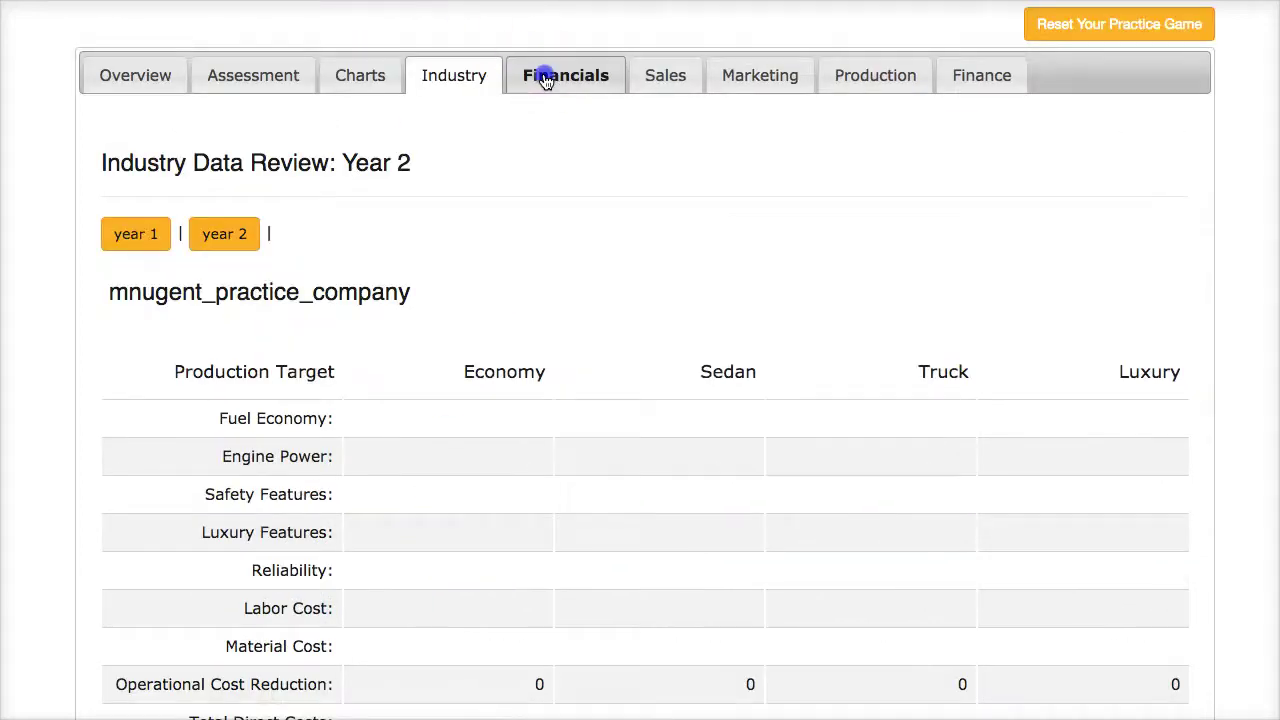
Return to the practice company's overview and highlight the Year 2 Gross Profit Margin value
{"action": "left_click", "coordinate": [546, 79]}
{"action": "left_click", "coordinate": [657, 90]}
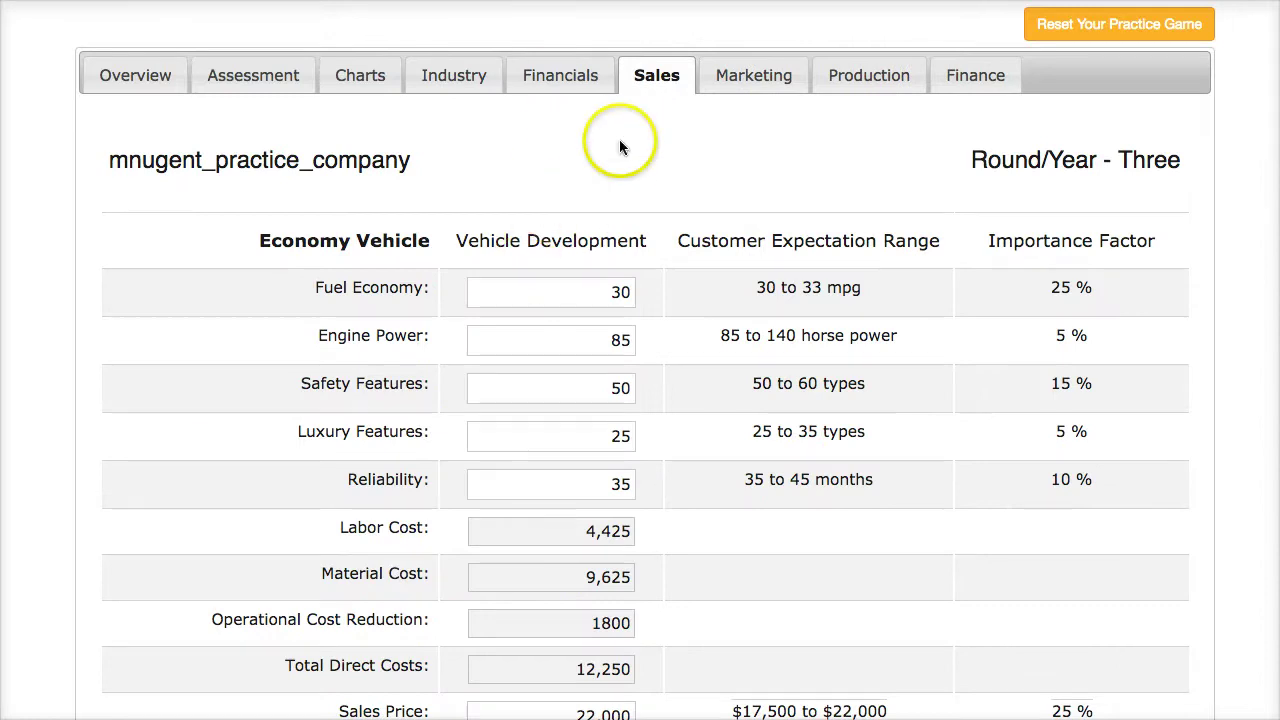
{"action": "left_click", "coordinate": [151, 75]}
{"action": "left_click_drag", "start_coordinate": [716, 441], "coordinate": [760, 443]}
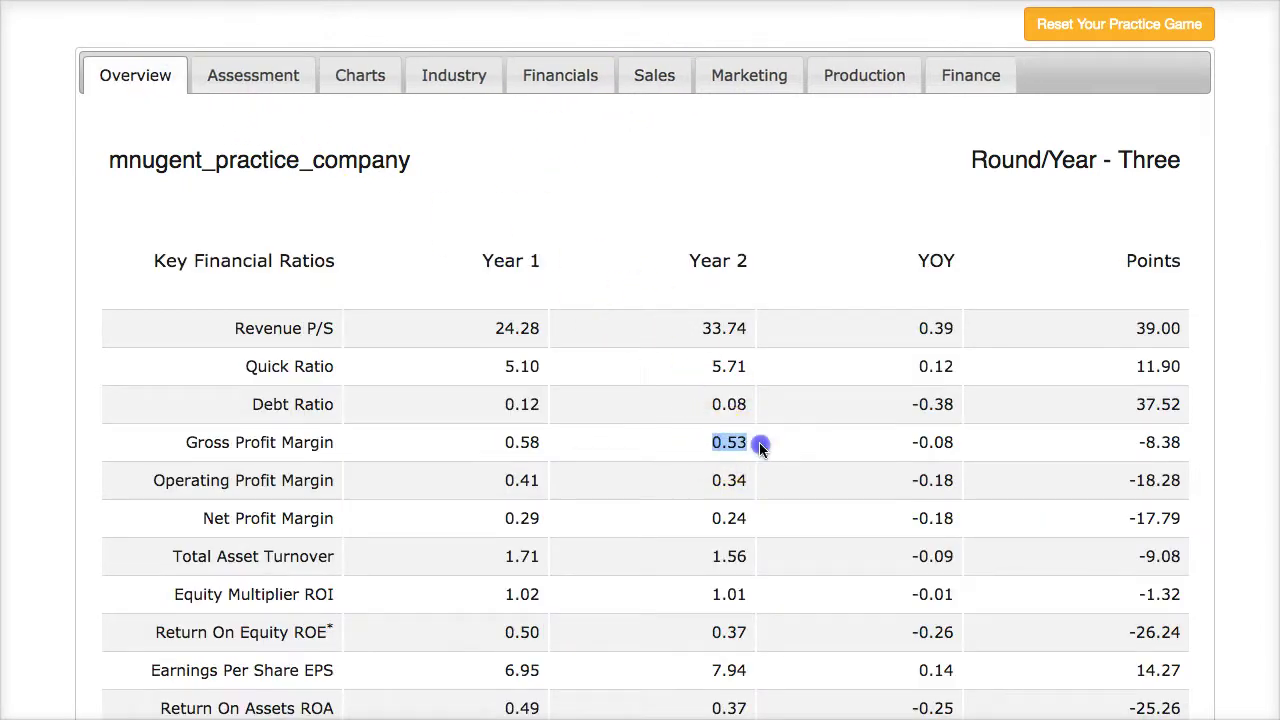
Check the Economy Vehicle's Gross Profit % in the Round Three sales decisions and highlight its value
{"action": "left_click", "coordinate": [641, 75]}
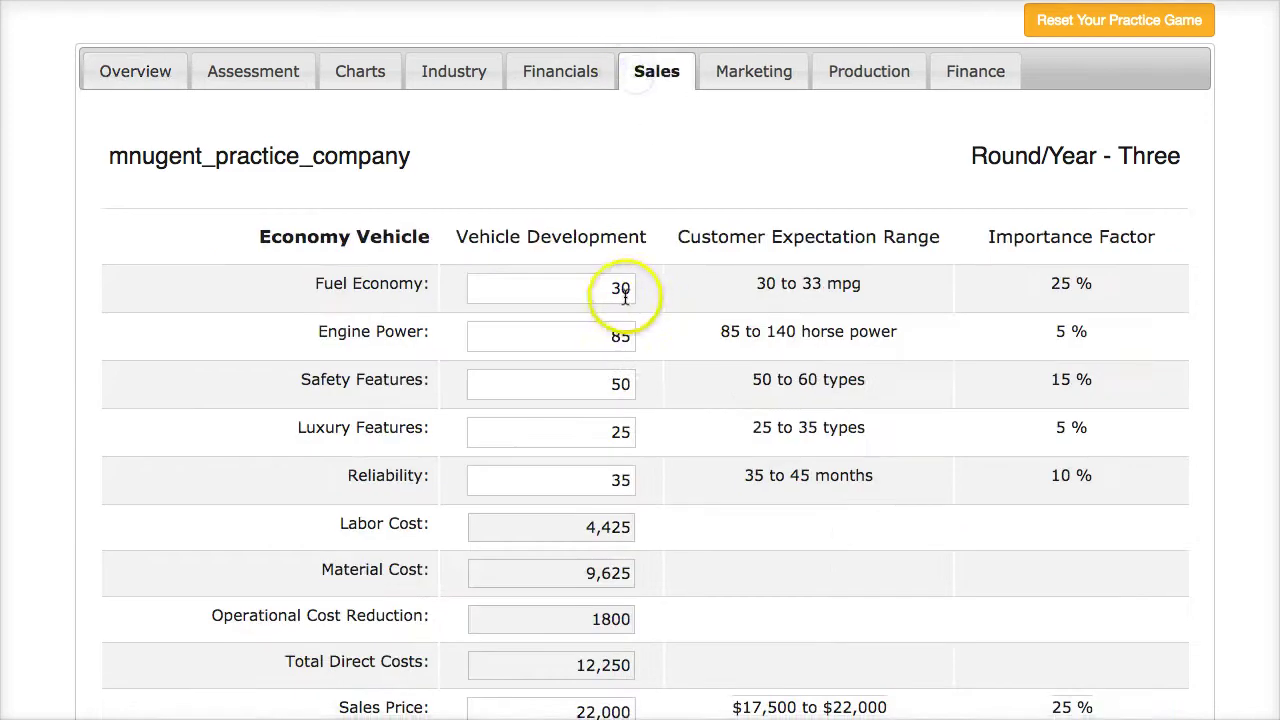
{"action": "scroll", "coordinate": [623, 294], "scroll_direction": "down", "scroll_amount": 3}
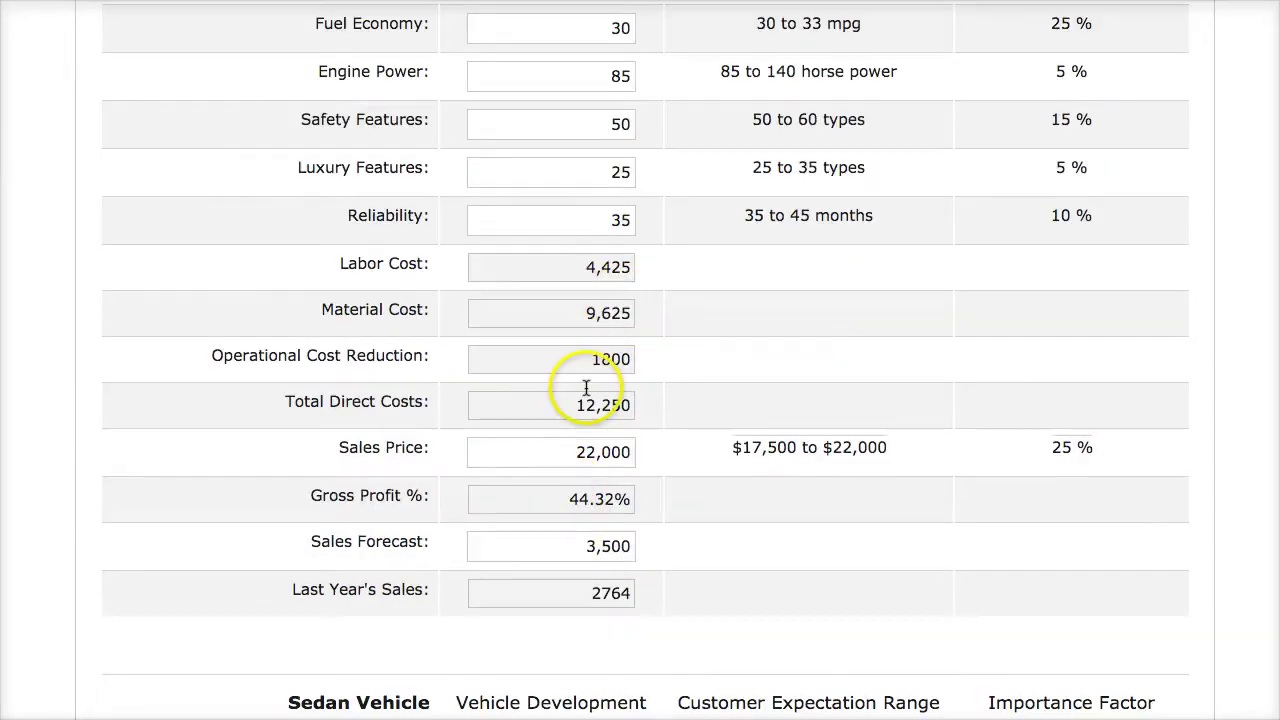
{"action": "scroll", "coordinate": [586, 203], "scroll_direction": "up", "scroll_amount": 2}
{"action": "scroll", "coordinate": [596, 590], "scroll_direction": "down", "scroll_amount": 2}
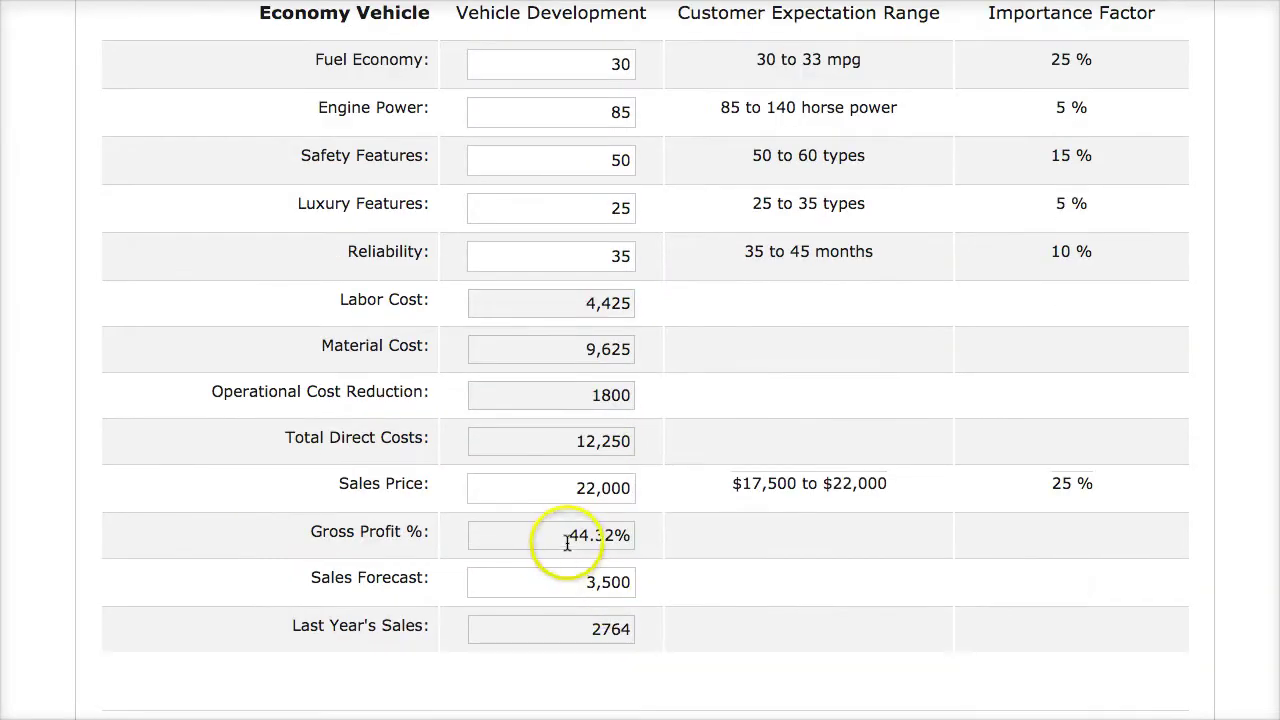
{"action": "double_click", "coordinate": [628, 536]}
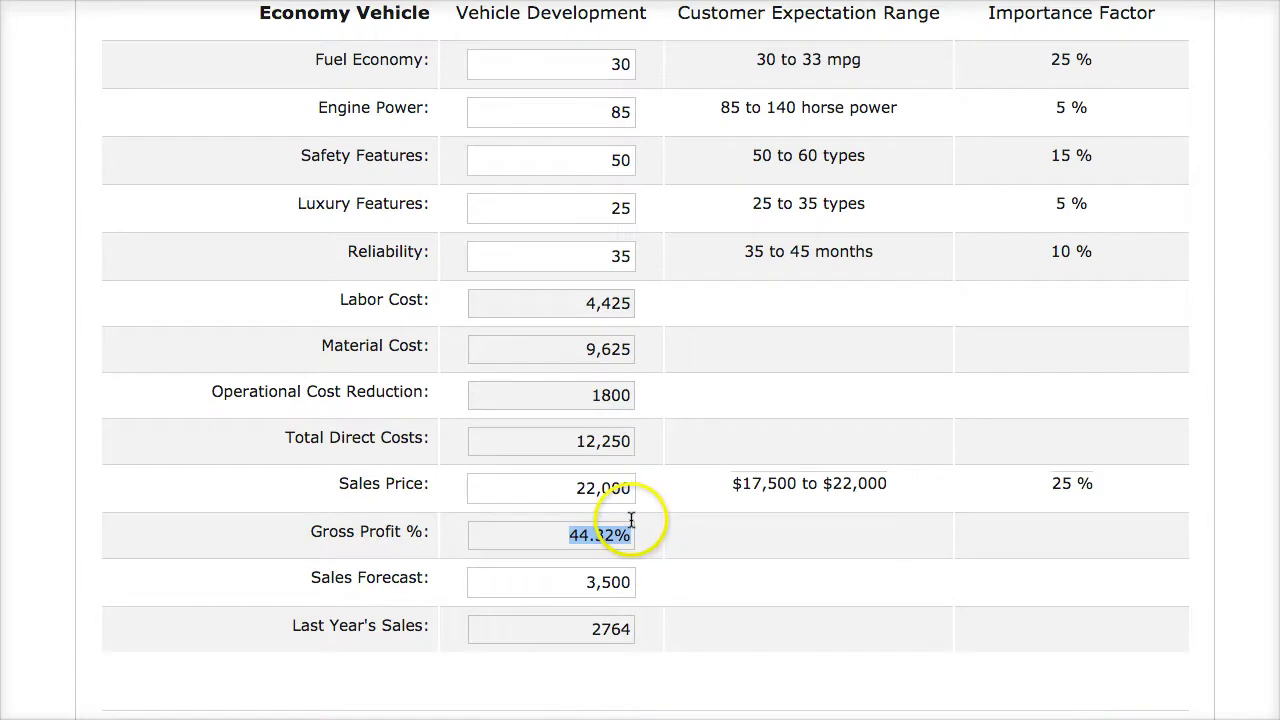
Highlight the Economy Vehicle's Operational Cost Reduction value and check its Safety Features value
{"action": "scroll", "coordinate": [634, 517], "scroll_direction": "up", "scroll_amount": 2}
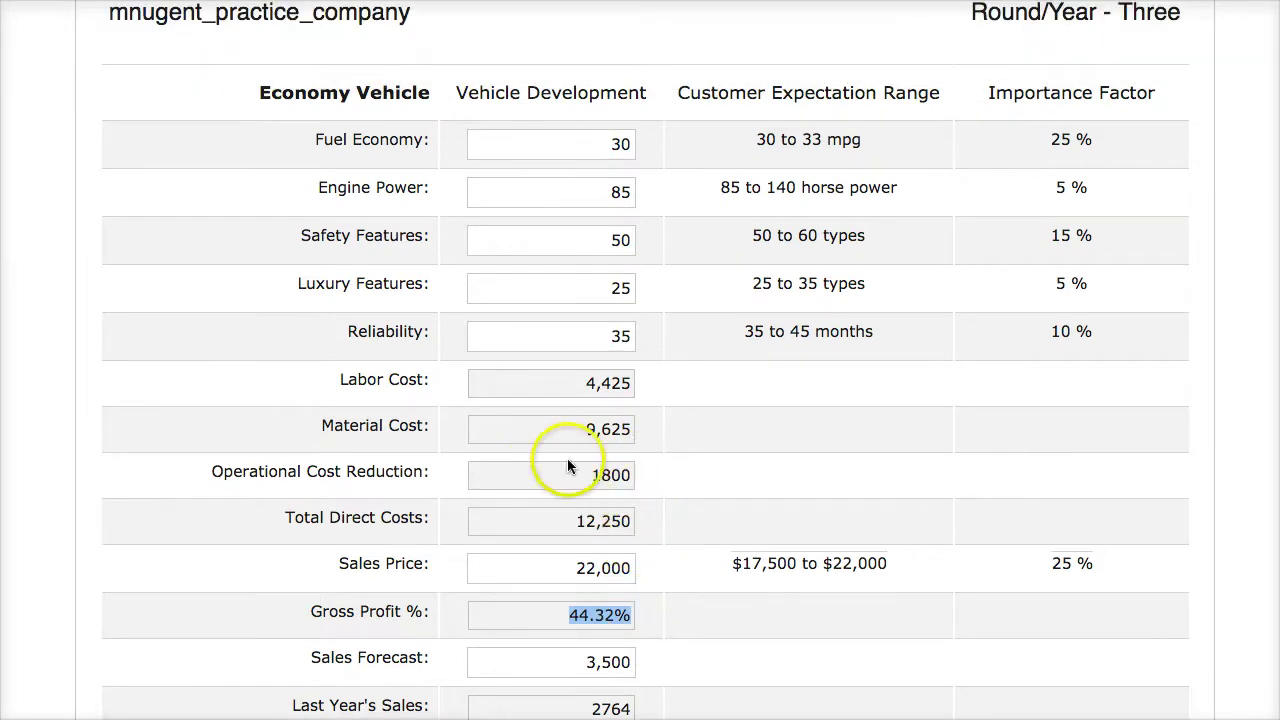
{"action": "left_click_drag", "start_coordinate": [572, 474], "coordinate": [650, 483]}
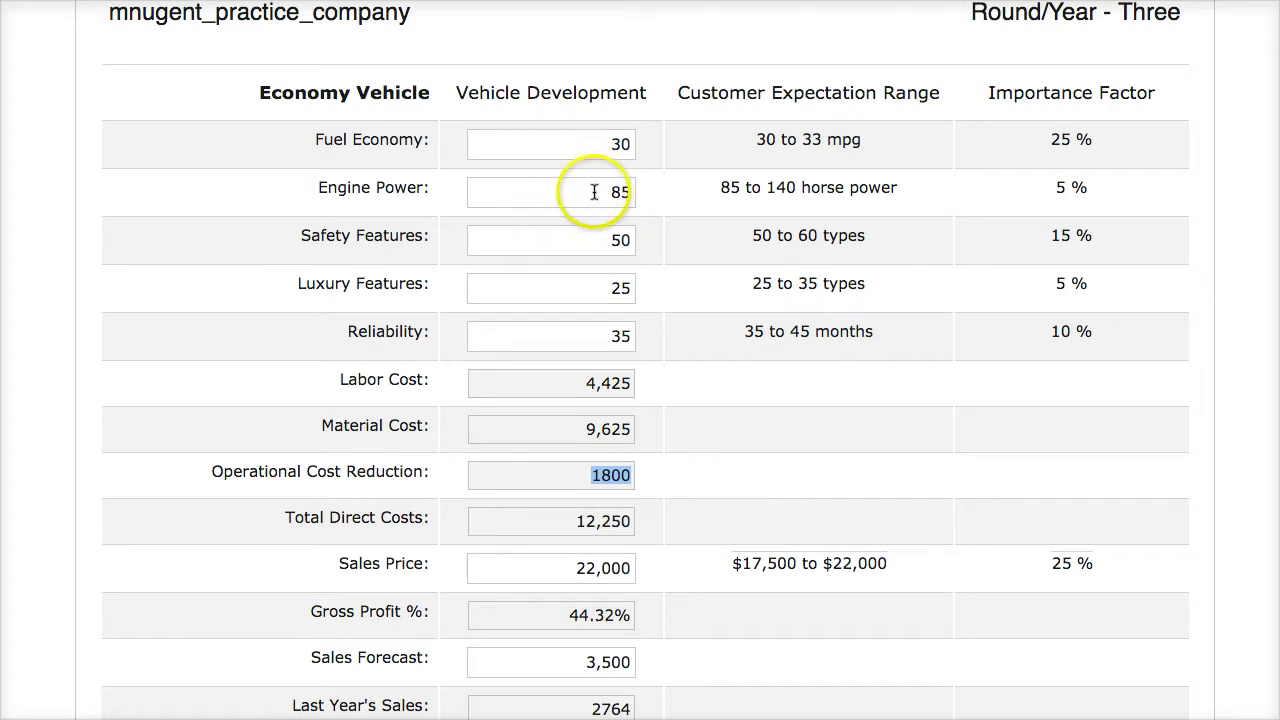
{"action": "left_click", "coordinate": [602, 236]}
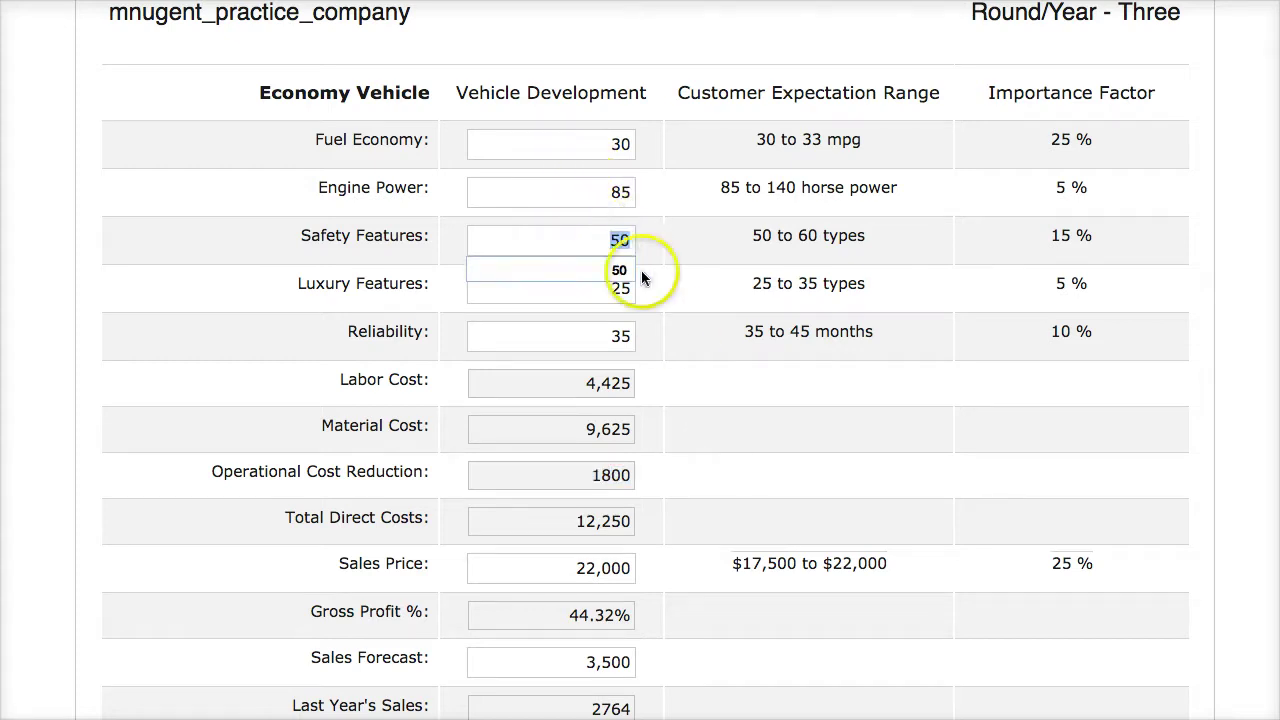
Set the Economy Vehicle's Luxury Features to 20 and, after trying a Reliability of 25, set Reliability to 30
{"action": "left_click", "coordinate": [600, 286]}
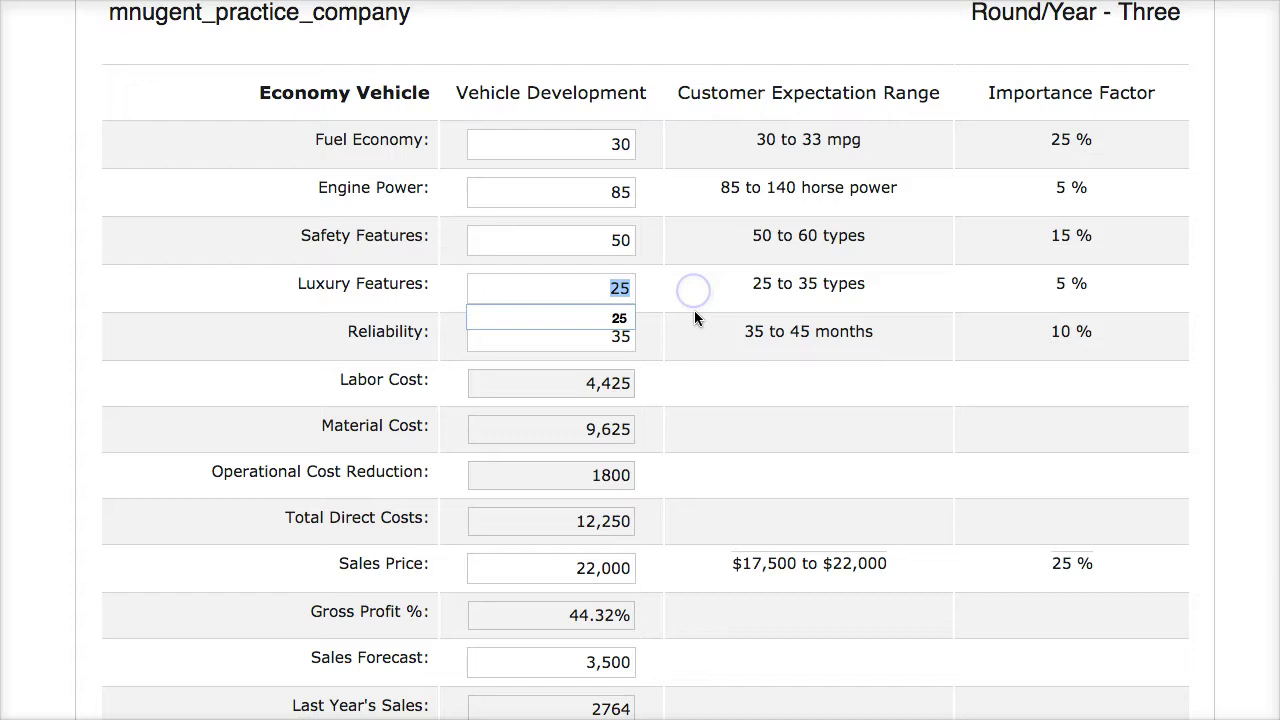
{"action": "type", "text": "20"}
{"action": "left_click", "coordinate": [610, 336]}
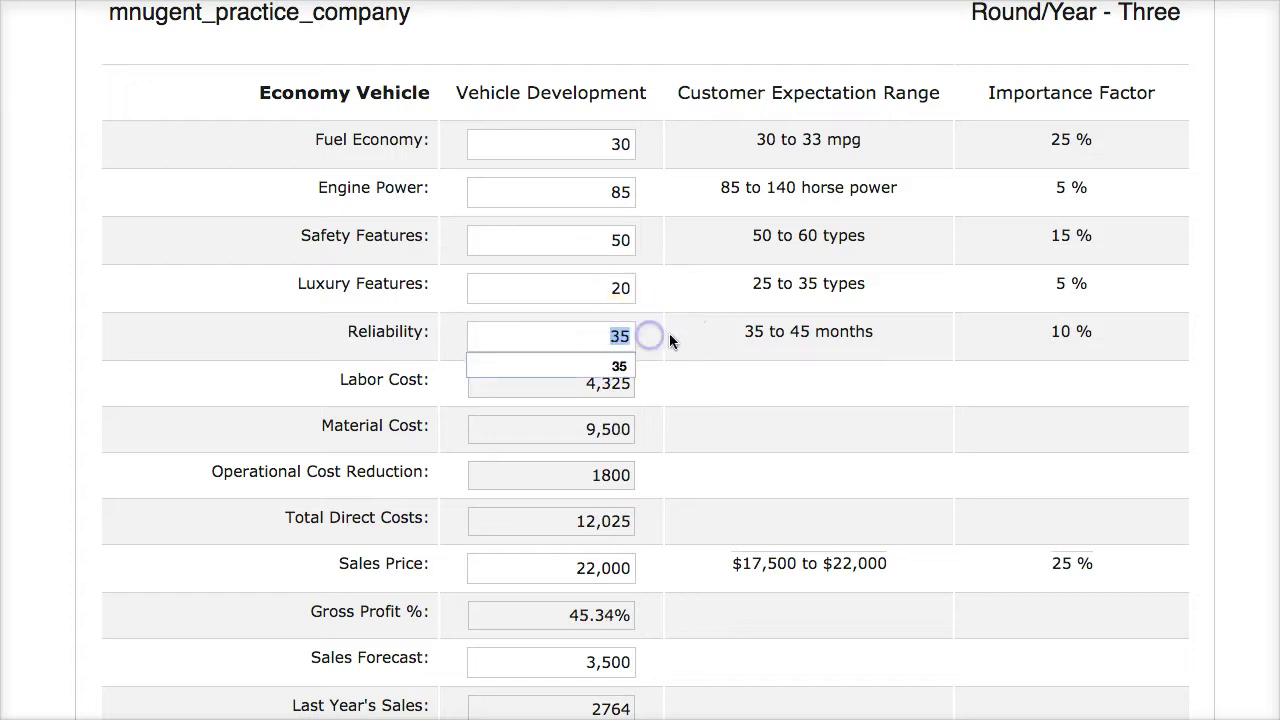
{"action": "type", "text": "25"}
{"action": "left_click", "coordinate": [824, 20]}
{"action": "left_click", "coordinate": [597, 334]}
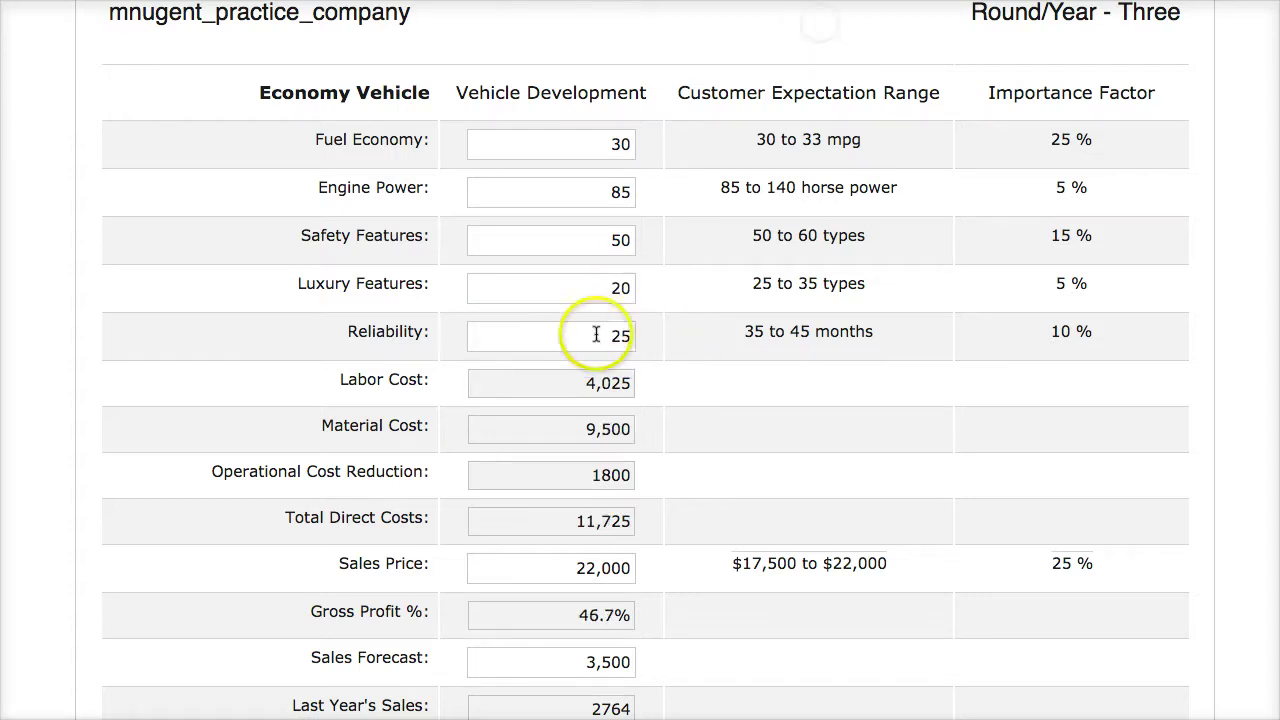
{"action": "type", "text": "30"}
Set the Economy Vehicle's Engine Power to 65 and its Fuel Economy to 28
{"action": "left_click", "coordinate": [605, 191]}
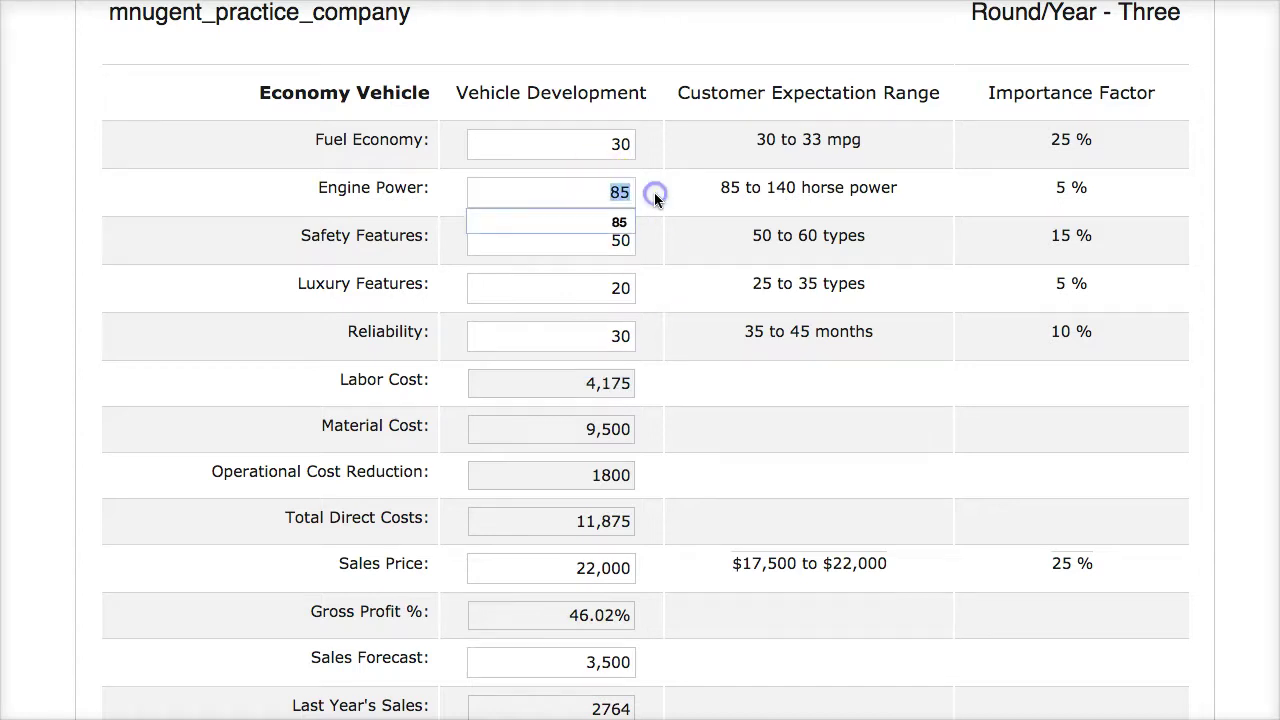
{"action": "type", "text": "65"}
{"action": "left_click", "coordinate": [614, 144]}
{"action": "left_click", "coordinate": [686, 291]}
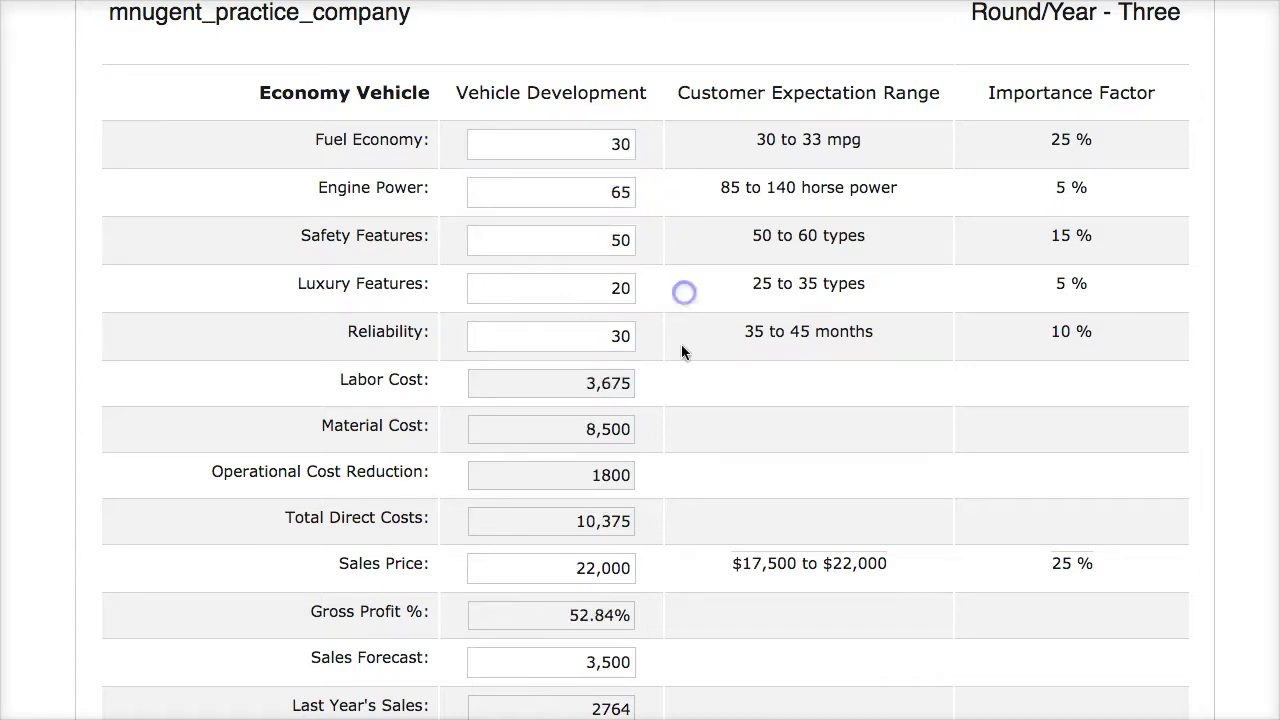
{"action": "left_click", "coordinate": [594, 128]}
{"action": "type", "text": "28"}
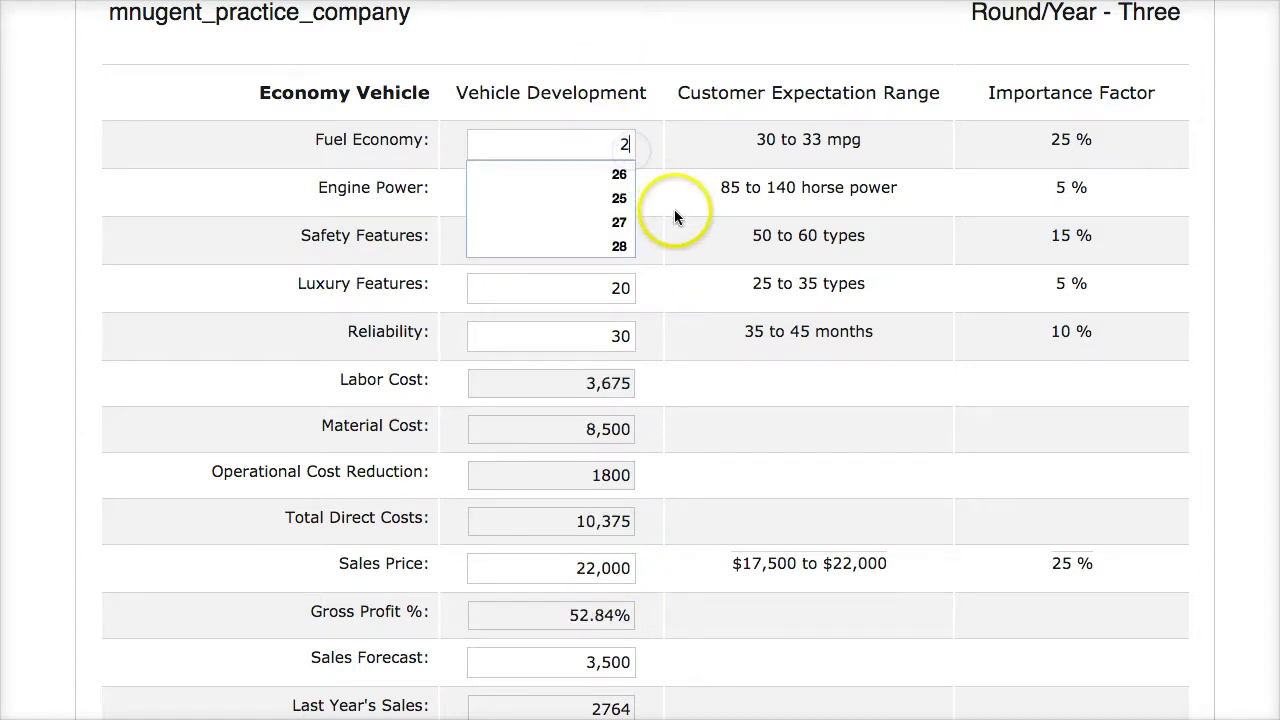
{"action": "left_click", "coordinate": [588, 628]}
Check the Economy Vehicle's Sales Forecast against Last Year's Sales and review its Gross Profit %
{"action": "scroll", "coordinate": [588, 628], "scroll_direction": "down", "scroll_amount": 3}
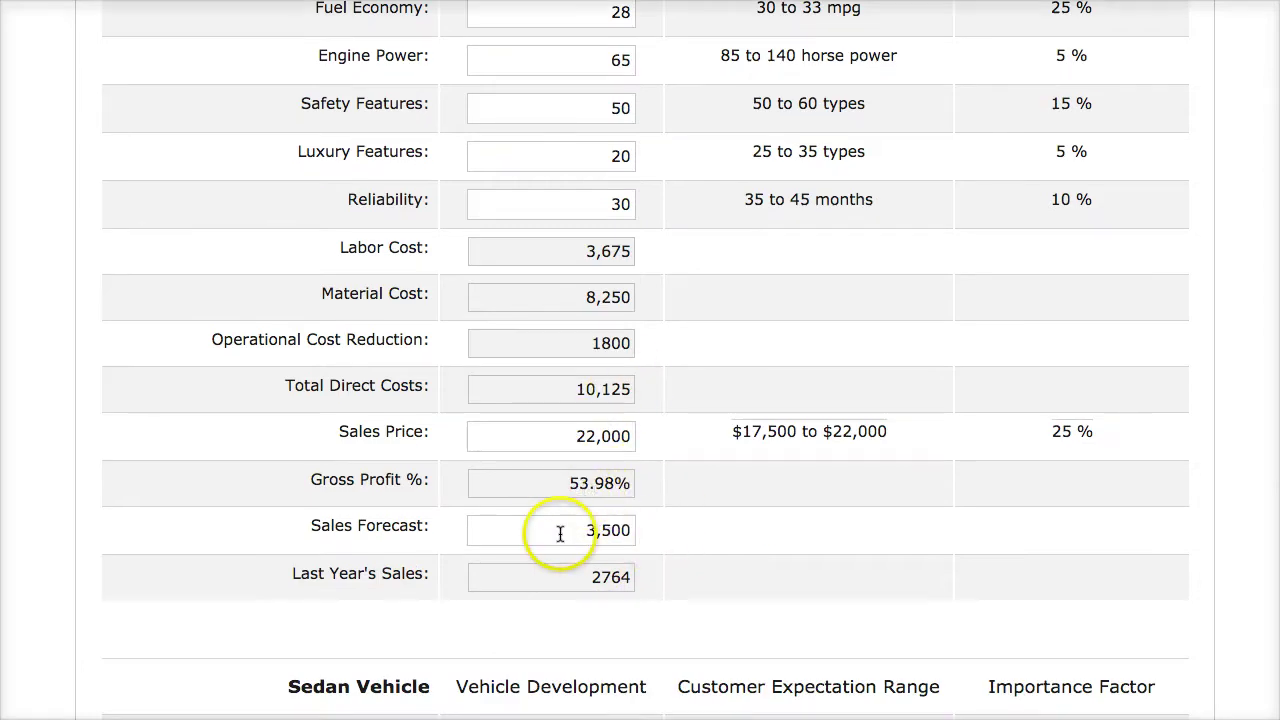
{"action": "left_click", "coordinate": [610, 530]}
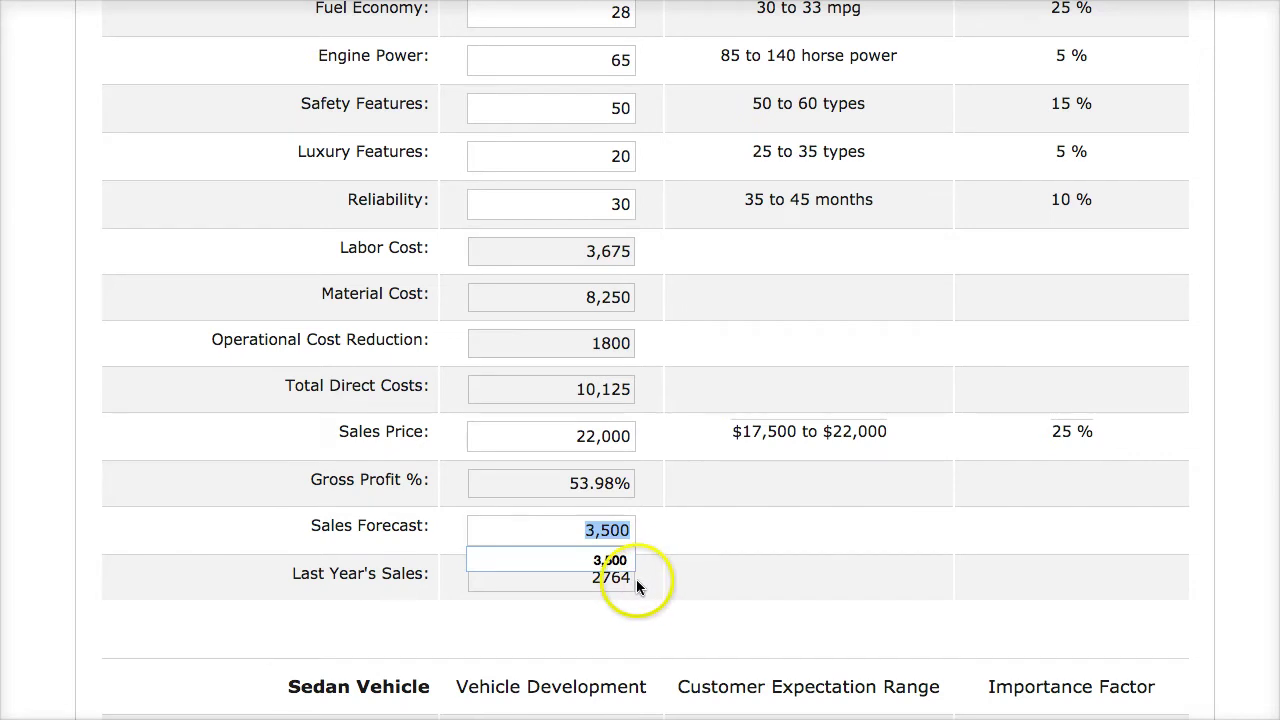
{"action": "left_click", "coordinate": [680, 537]}
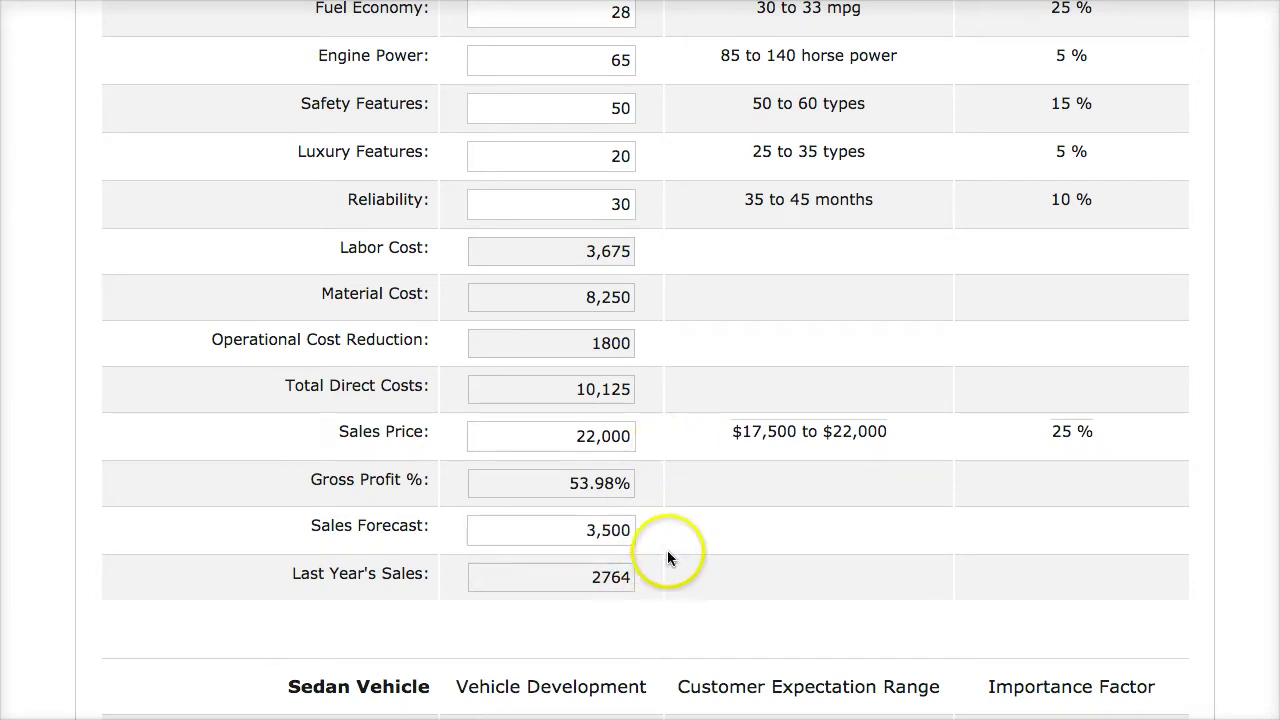
{"action": "scroll", "coordinate": [667, 550], "scroll_direction": "down", "scroll_amount": 10}
{"action": "scroll", "coordinate": [667, 550], "scroll_direction": "up", "scroll_amount": 7}
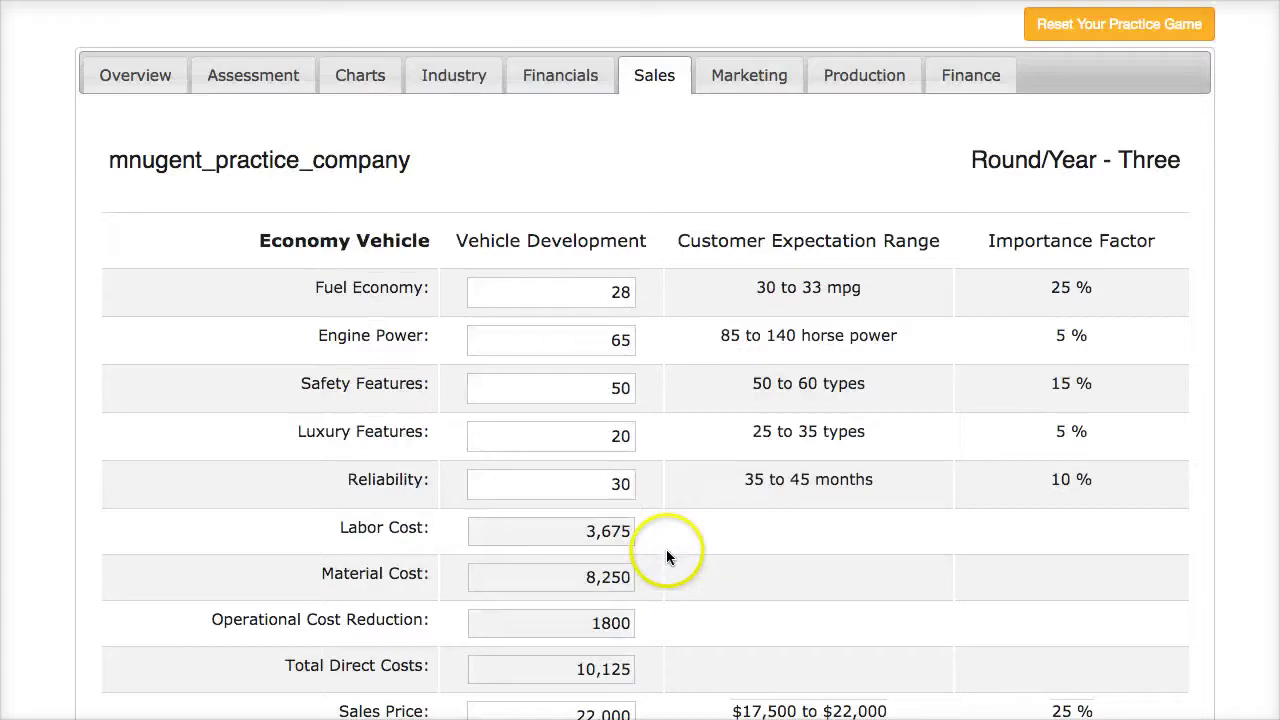
{"action": "scroll", "coordinate": [664, 550], "scroll_direction": "down", "scroll_amount": 2}
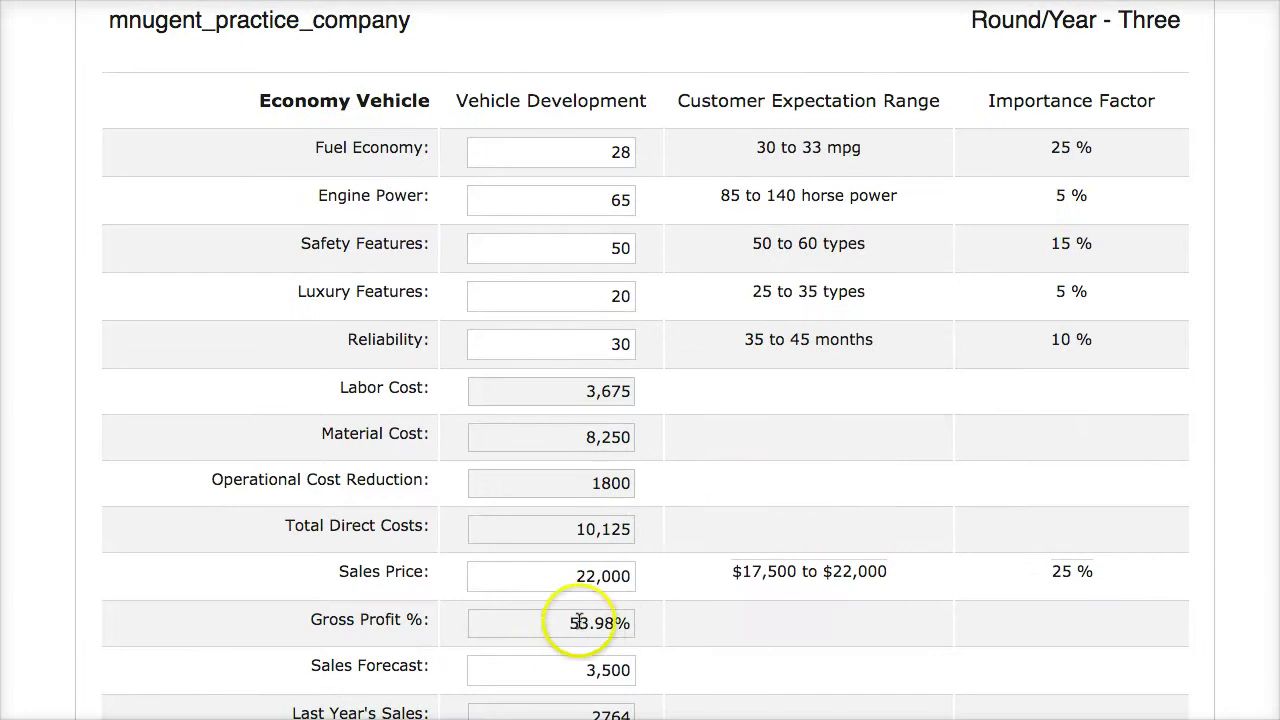
Set the Sedan Vehicle's Engine Power to 100
{"action": "scroll", "coordinate": [626, 604], "scroll_direction": "down", "scroll_amount": 12}
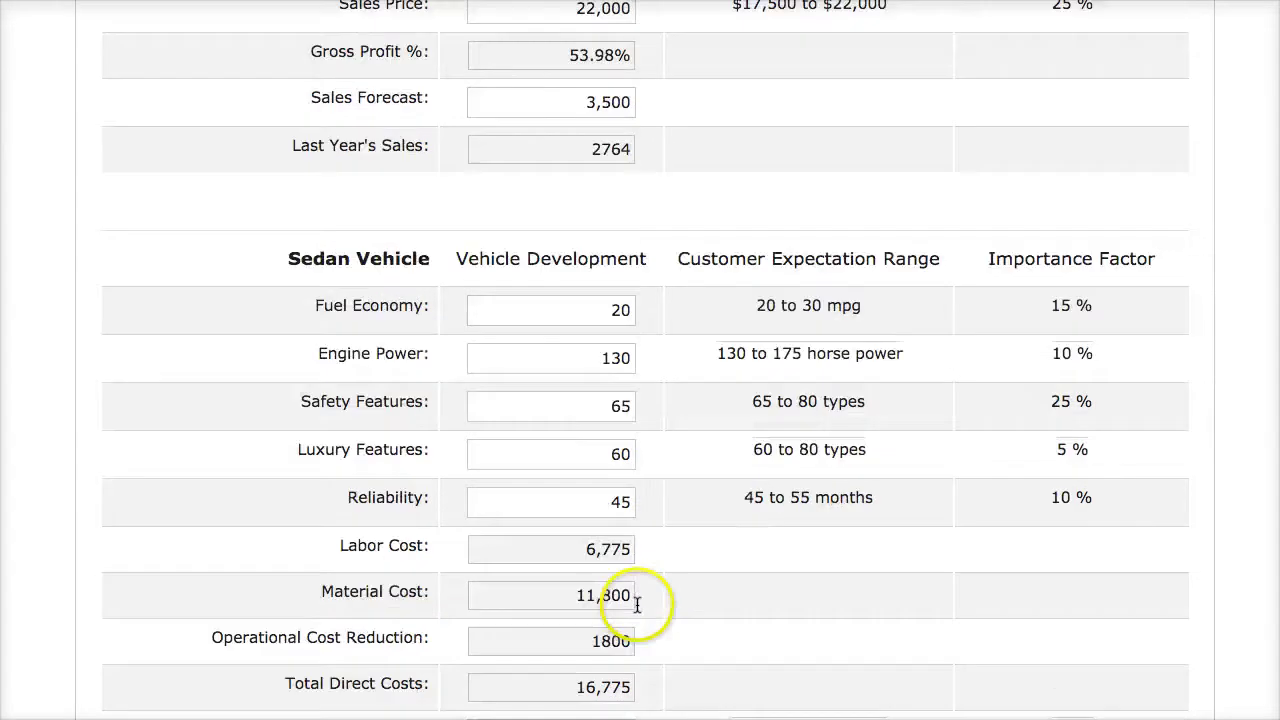
{"action": "scroll", "coordinate": [635, 601], "scroll_direction": "down", "scroll_amount": 6}
{"action": "scroll", "coordinate": [589, 578], "scroll_direction": "up", "scroll_amount": 1}
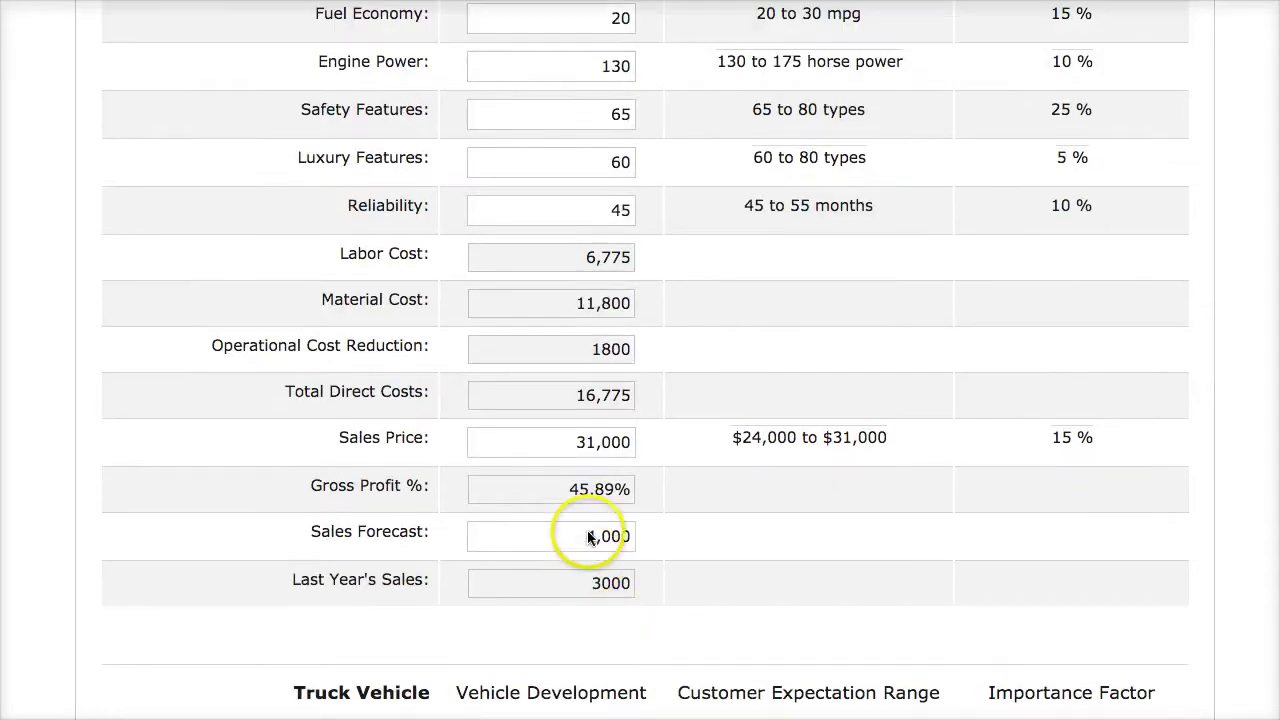
{"action": "scroll", "coordinate": [566, 545], "scroll_direction": "up", "scroll_amount": 2}
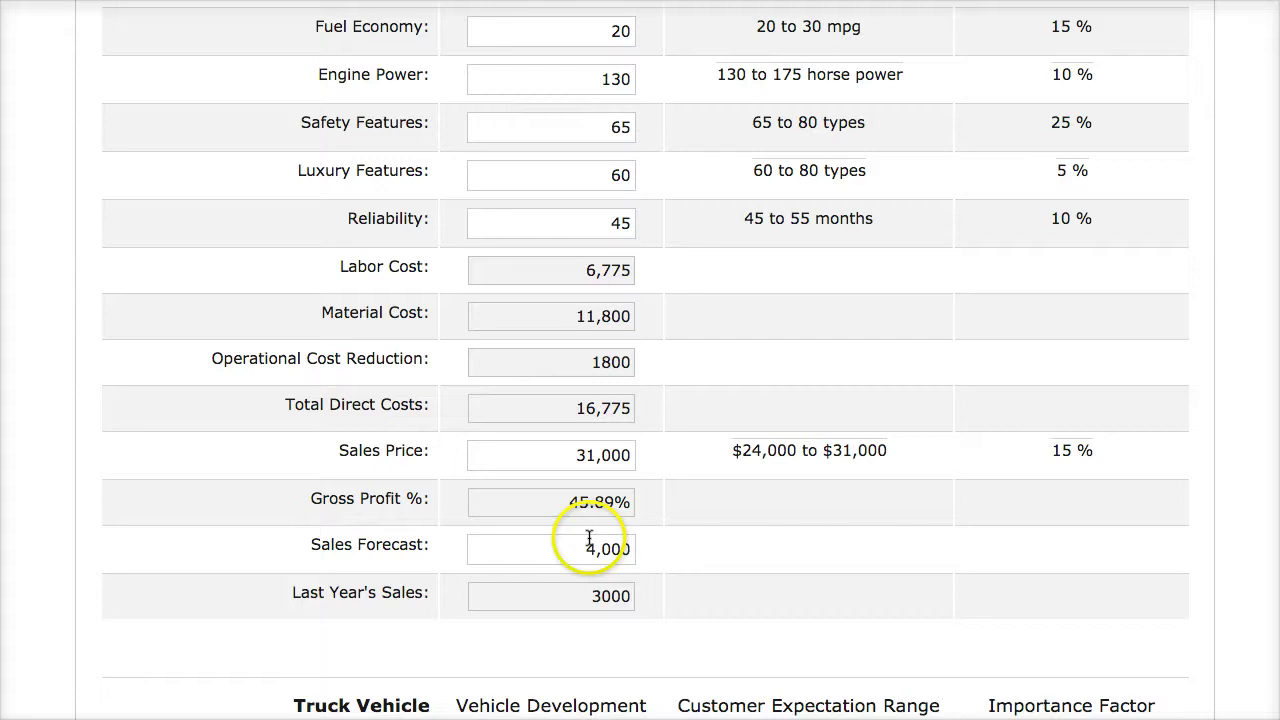
{"action": "left_click", "coordinate": [619, 180]}
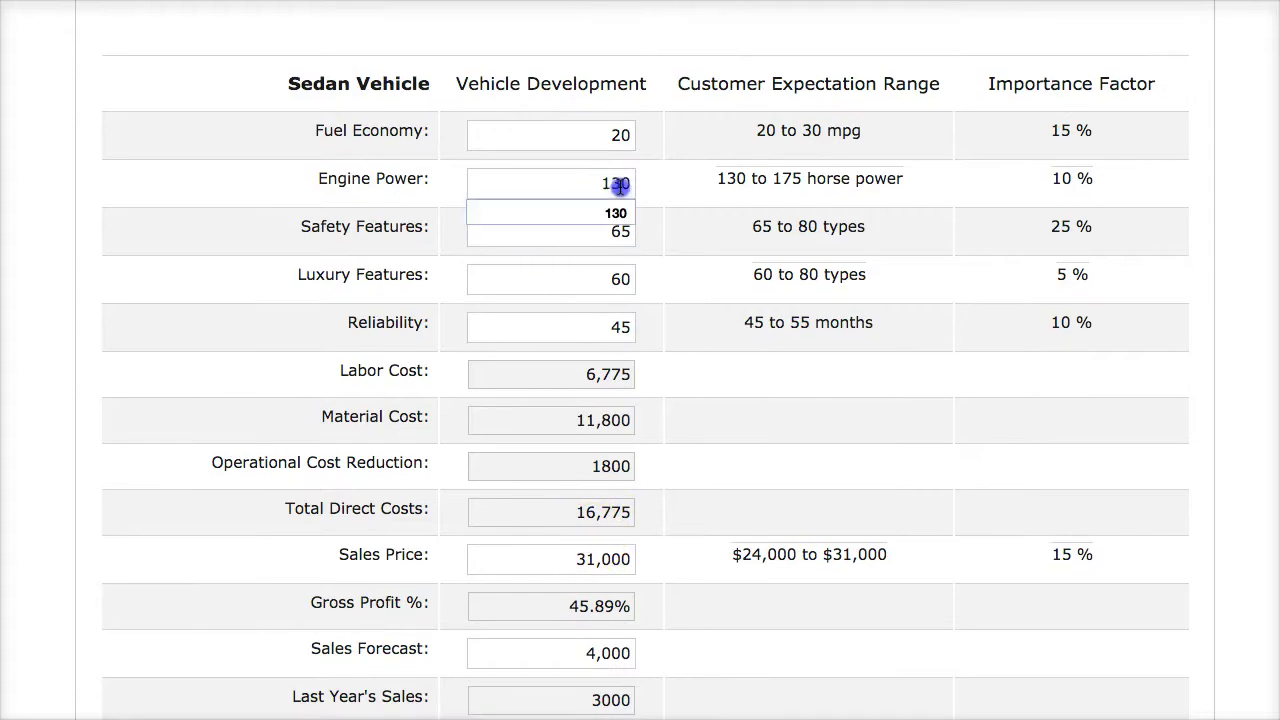
{"action": "type", "text": "100"}
{"action": "left_click", "coordinate": [680, 264]}
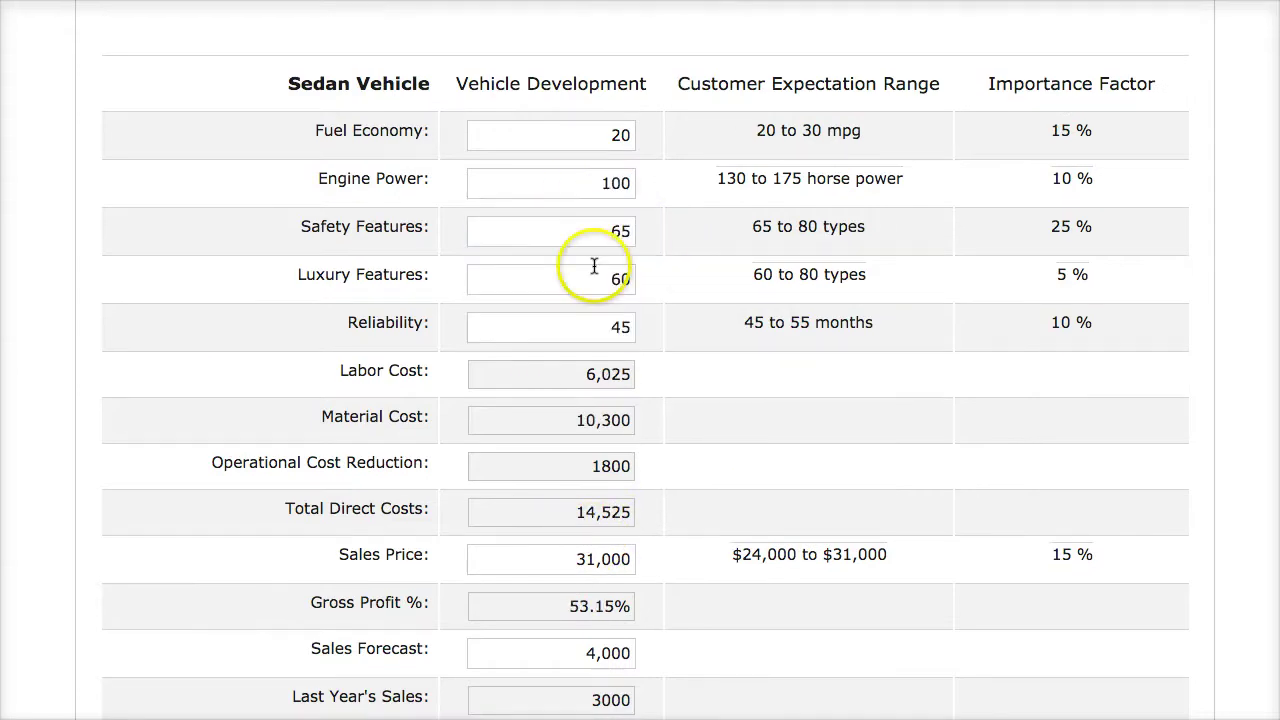
Try 40 for the Sedan Vehicle's Luxury Features, then set the value to 45
{"action": "left_click", "coordinate": [600, 238]}
{"action": "left_click", "coordinate": [641, 232]}
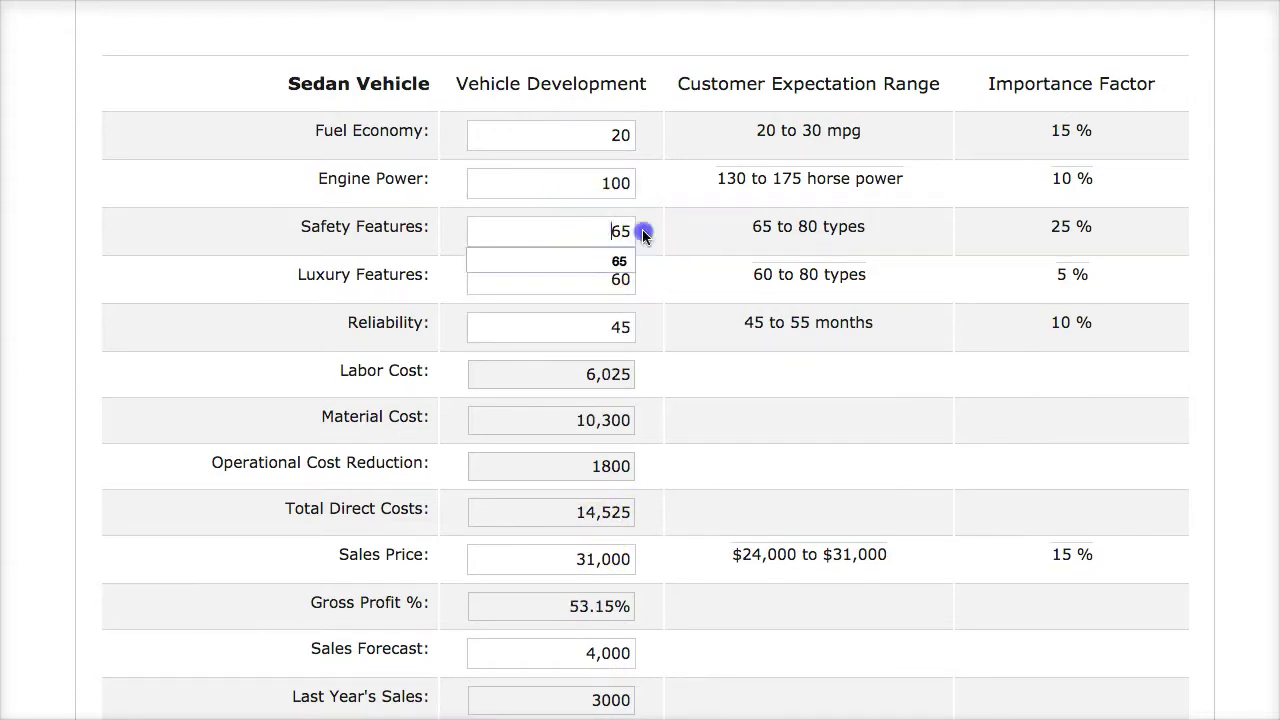
{"action": "left_click", "coordinate": [614, 306]}
{"action": "left_click", "coordinate": [653, 286]}
{"action": "type", "text": "40"}
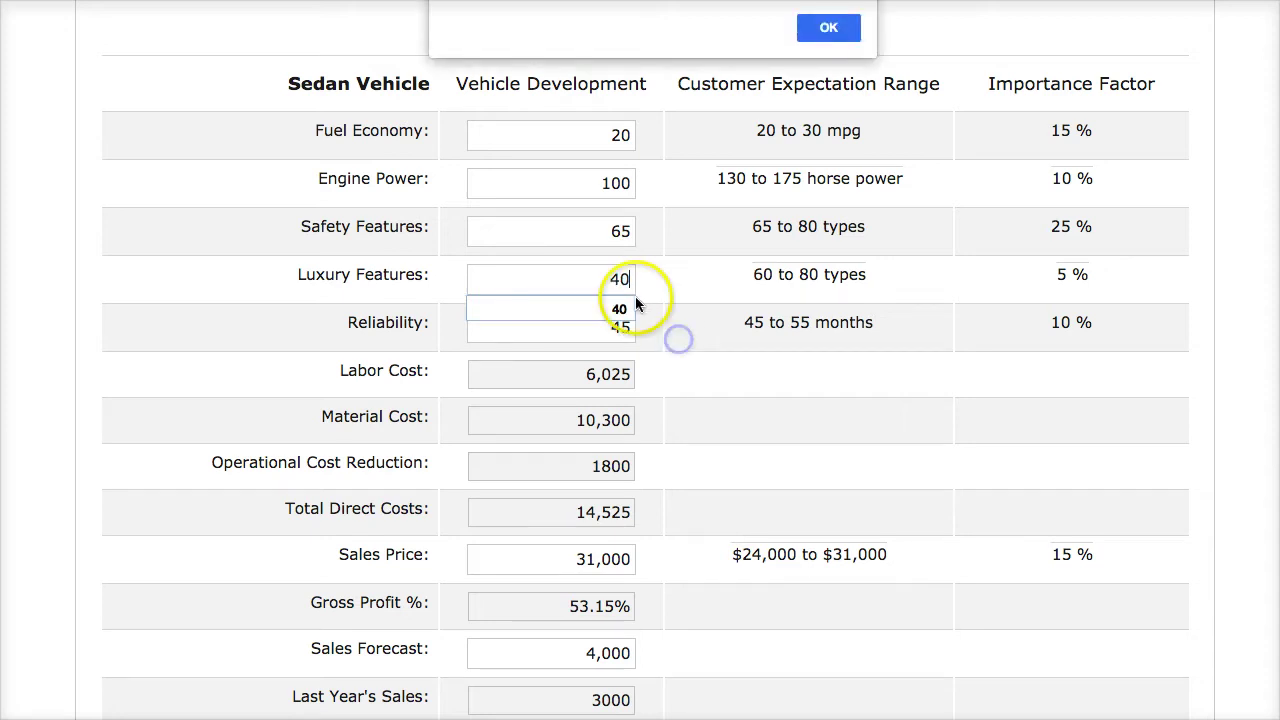
{"action": "left_click", "coordinate": [822, 28]}
{"action": "left_click_drag", "start_coordinate": [598, 299], "coordinate": [651, 286]}
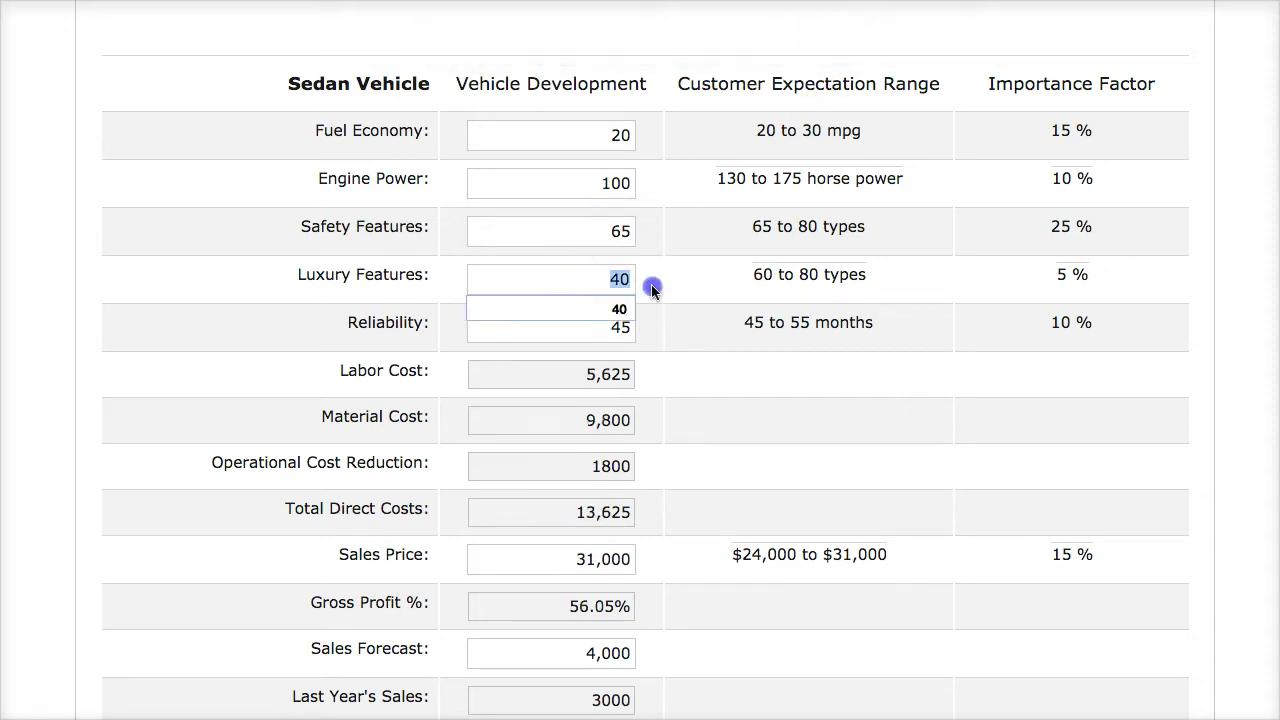
{"action": "type", "text": "45"}
Try 40 for the Sedan Vehicle's Reliability, then set the value to 35
{"action": "left_click", "coordinate": [670, 358]}
{"action": "left_click_drag", "start_coordinate": [609, 340], "coordinate": [653, 328]}
{"action": "type", "text": "40"}
{"action": "left_click", "coordinate": [676, 386]}
{"action": "type", "text": "35"}
{"action": "left_click", "coordinate": [676, 382]}
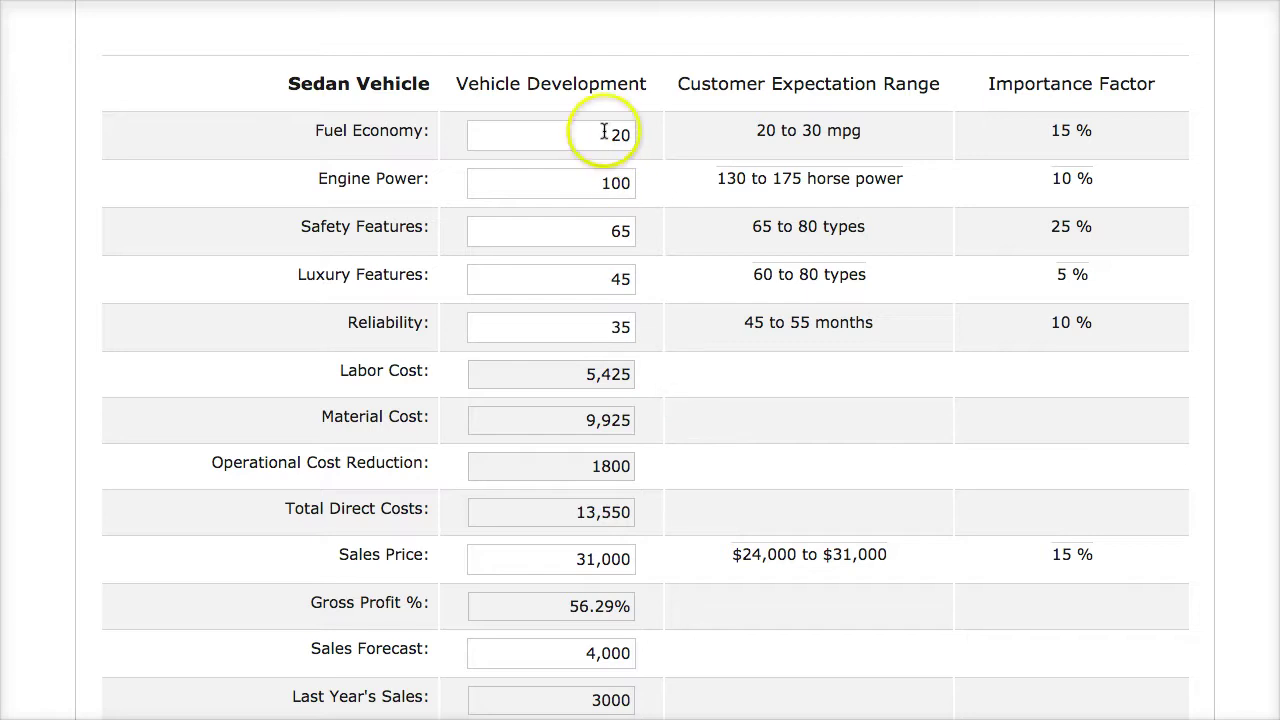
Compare the Sedan and Truck Vehicles' costs and Gross Profit %, and highlight the Truck Vehicle's Gross Profit % value
{"action": "scroll", "coordinate": [593, 587], "scroll_direction": "down", "scroll_amount": 1}
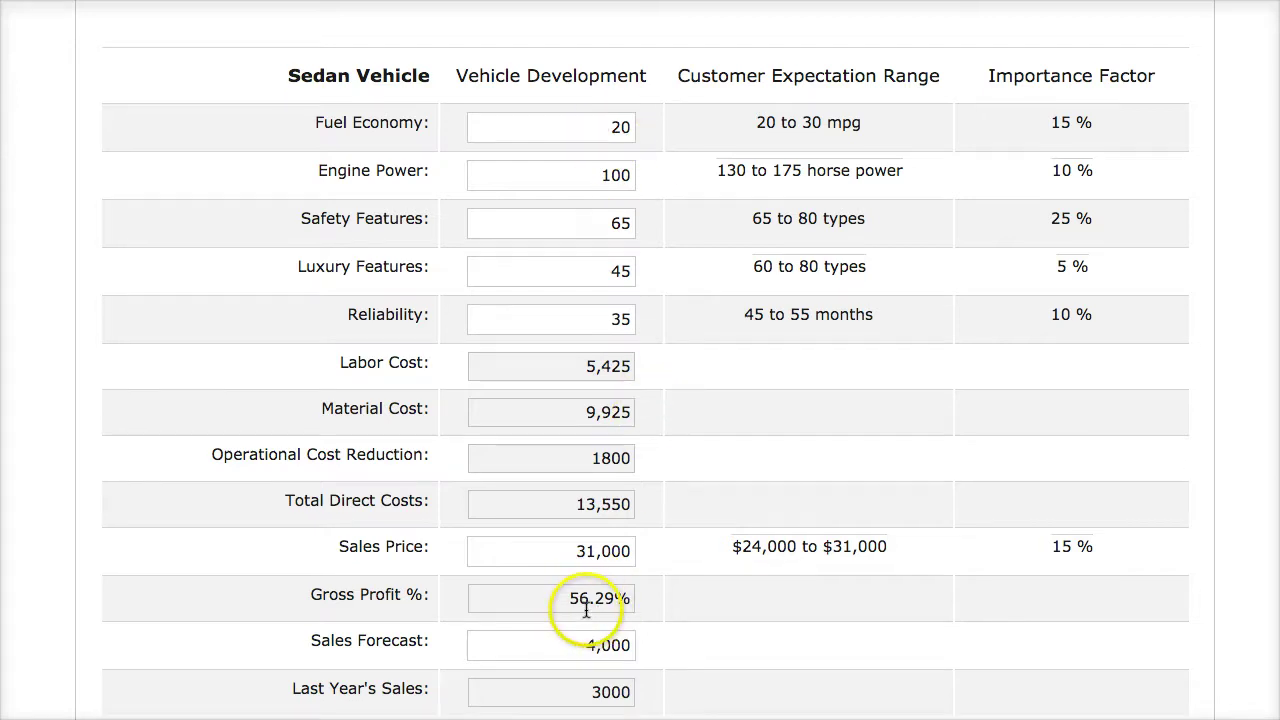
{"action": "scroll", "coordinate": [640, 570], "scroll_direction": "down", "scroll_amount": 1}
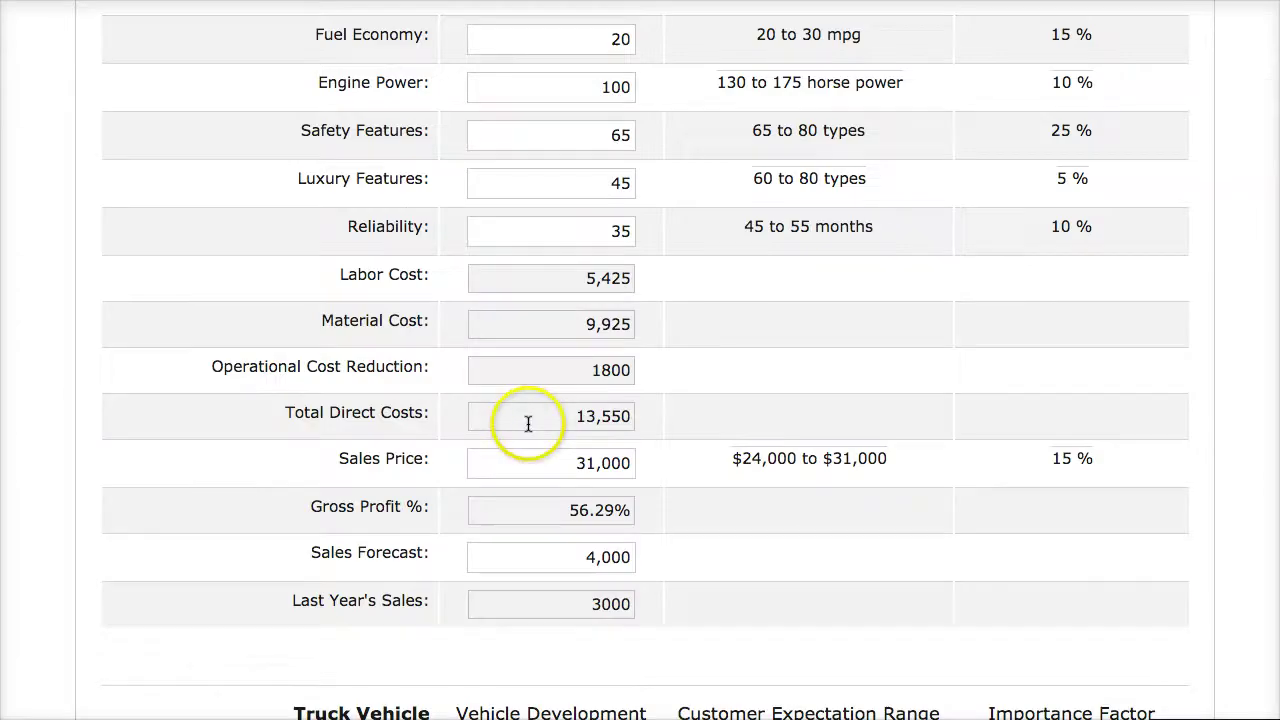
{"action": "scroll", "coordinate": [533, 425], "scroll_direction": "down", "scroll_amount": 5}
{"action": "scroll", "coordinate": [536, 428], "scroll_direction": "down", "scroll_amount": 1}
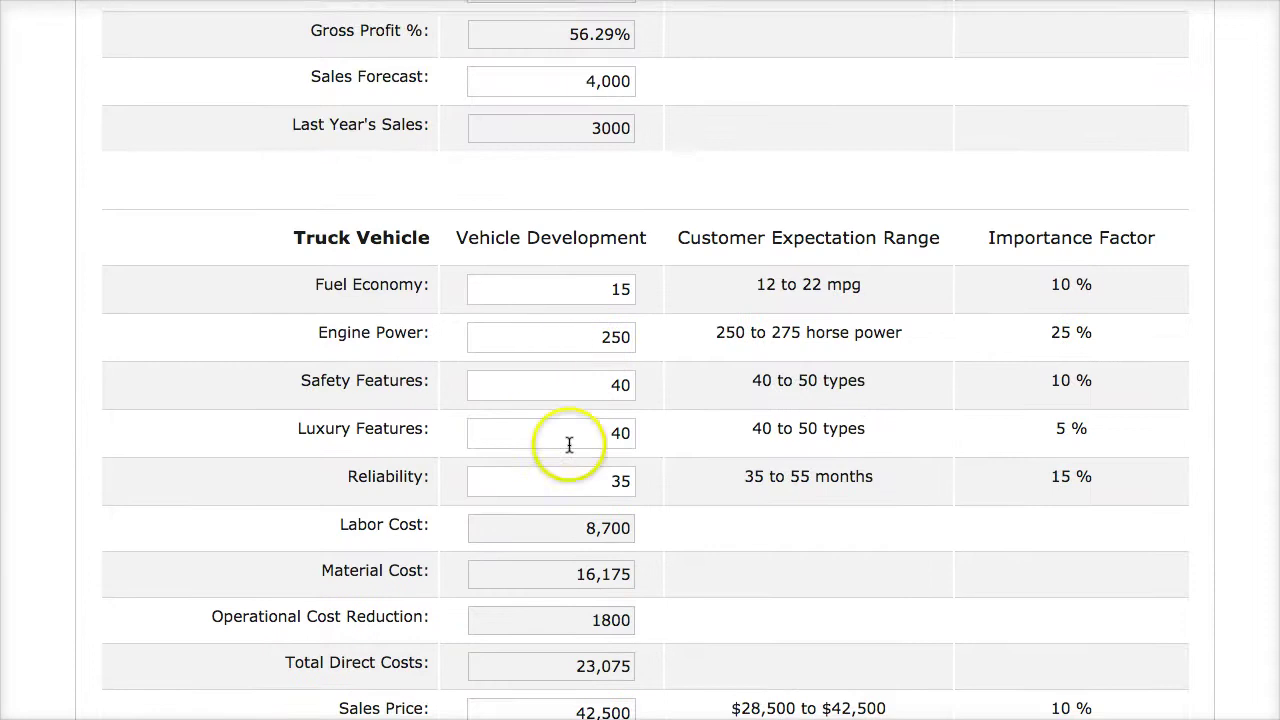
{"action": "scroll", "coordinate": [571, 443], "scroll_direction": "down", "scroll_amount": 2}
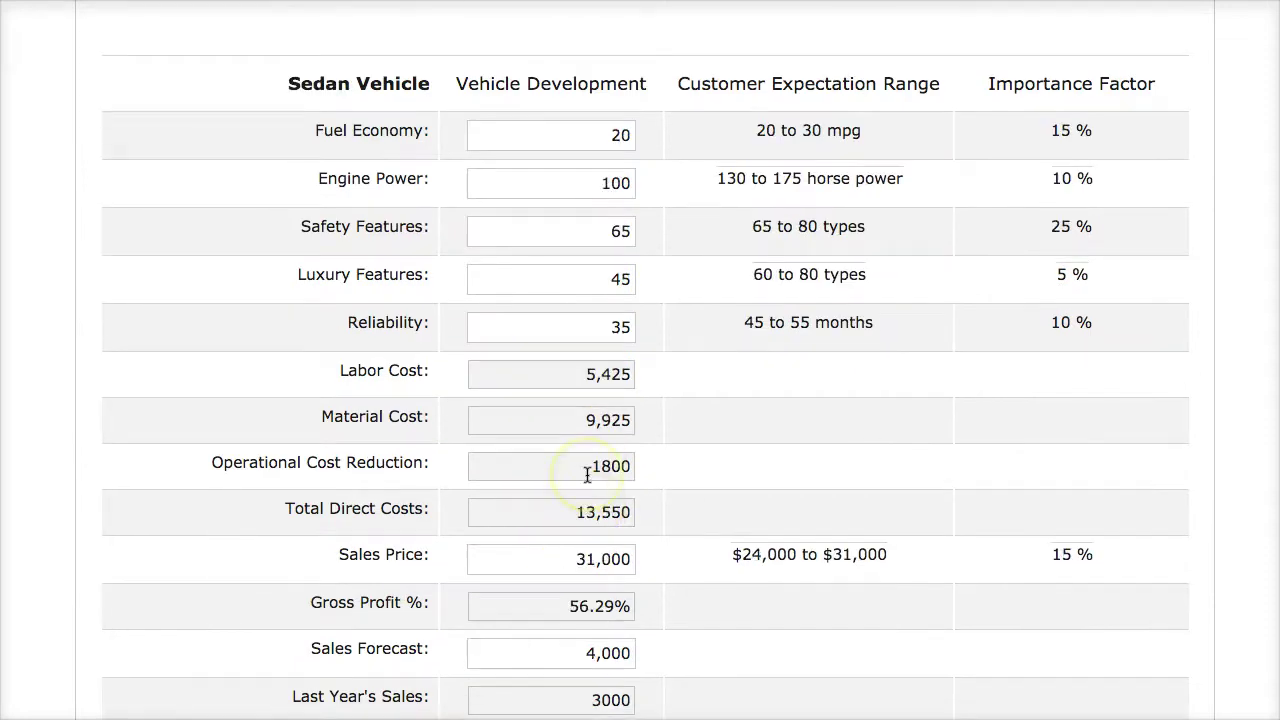
{"action": "scroll", "coordinate": [575, 472], "scroll_direction": "up", "scroll_amount": 6}
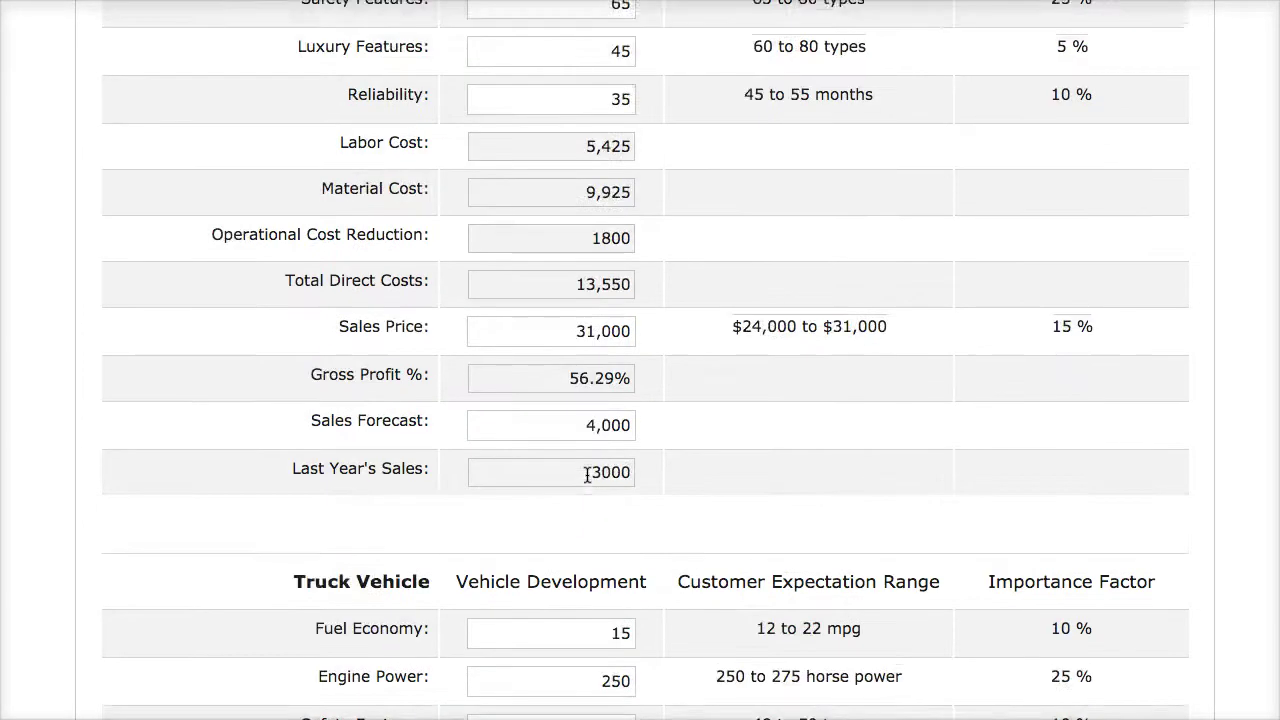
{"action": "scroll", "coordinate": [588, 470], "scroll_direction": "down", "scroll_amount": 5}
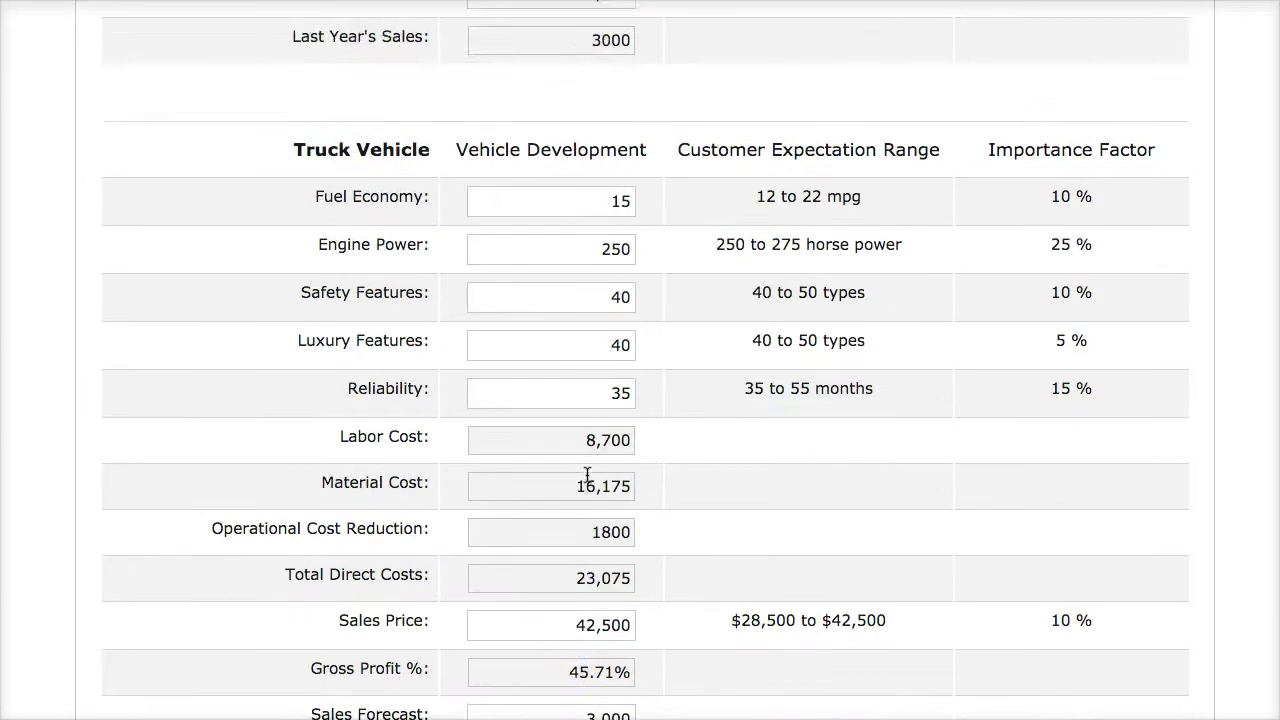
{"action": "left_click", "coordinate": [584, 555]}
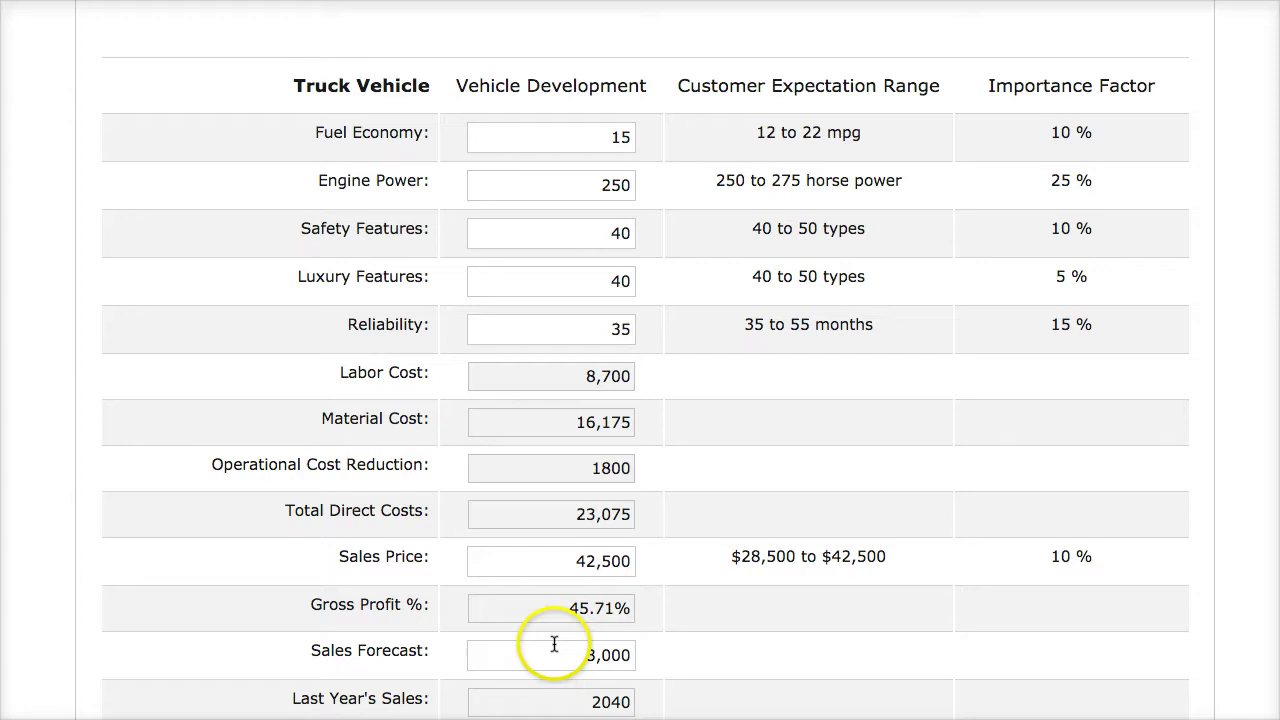
{"action": "left_click_drag", "start_coordinate": [648, 608], "coordinate": [614, 180]}
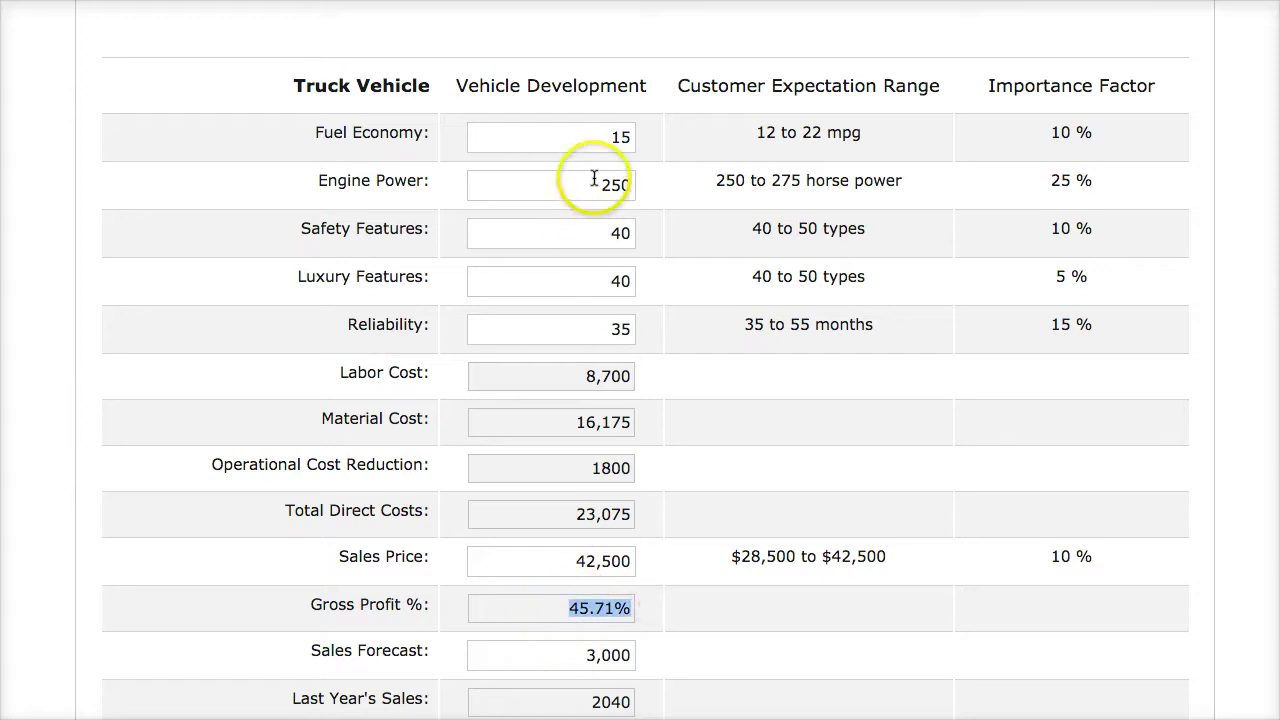
Set the Truck Vehicle's Safety Features to 35
{"action": "left_click", "coordinate": [594, 177]}
{"action": "left_click", "coordinate": [586, 233]}
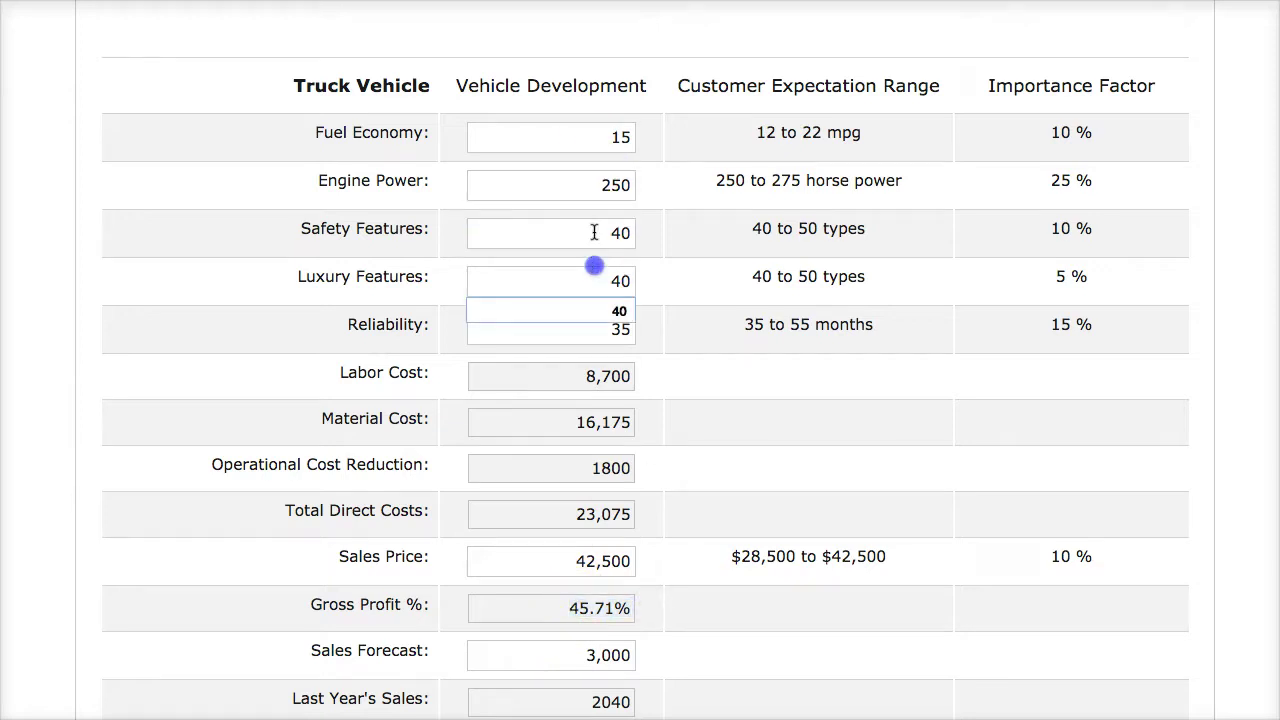
{"action": "left_click_drag", "start_coordinate": [583, 231], "coordinate": [686, 234]}
{"action": "type", "text": "35"}
{"action": "left_click", "coordinate": [682, 306]}
Set the Truck Vehicle's Luxury Features to 32 and its Reliability to 30
{"action": "left_click_drag", "start_coordinate": [620, 281], "coordinate": [660, 283]}
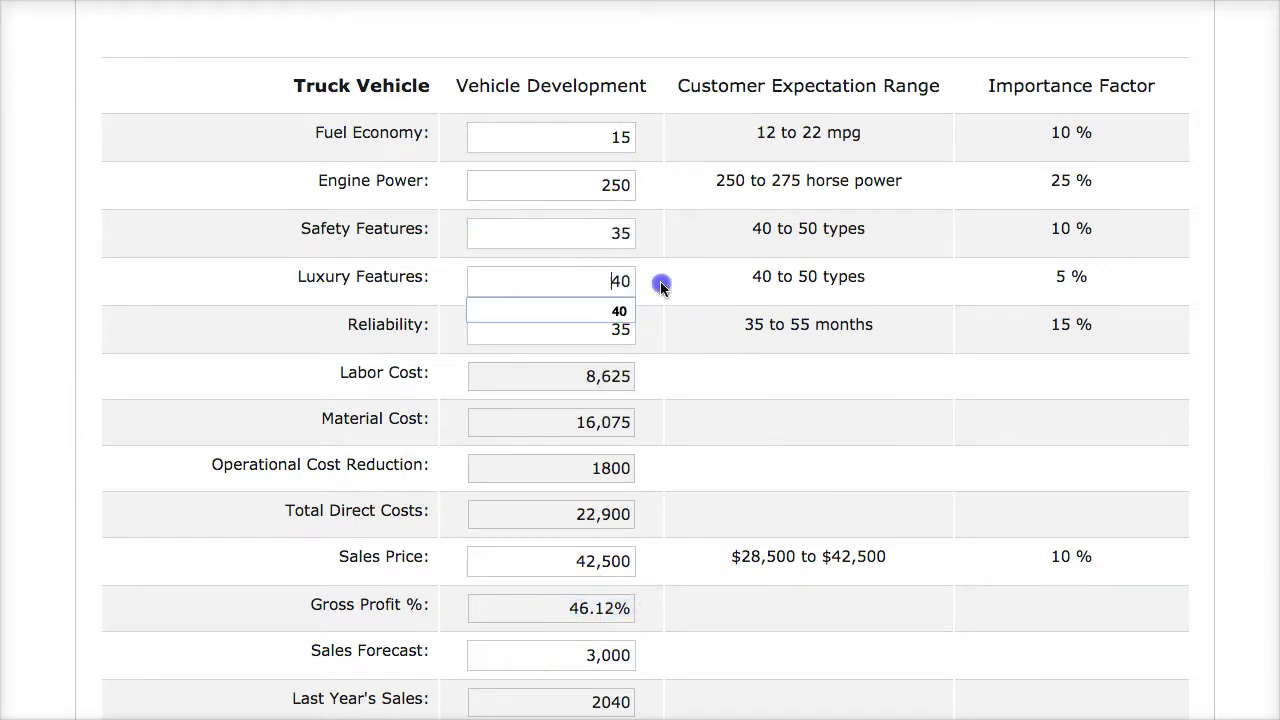
{"action": "type", "text": "32"}
{"action": "left_click", "coordinate": [607, 328]}
{"action": "left_click_drag", "start_coordinate": [607, 328], "coordinate": [657, 328]}
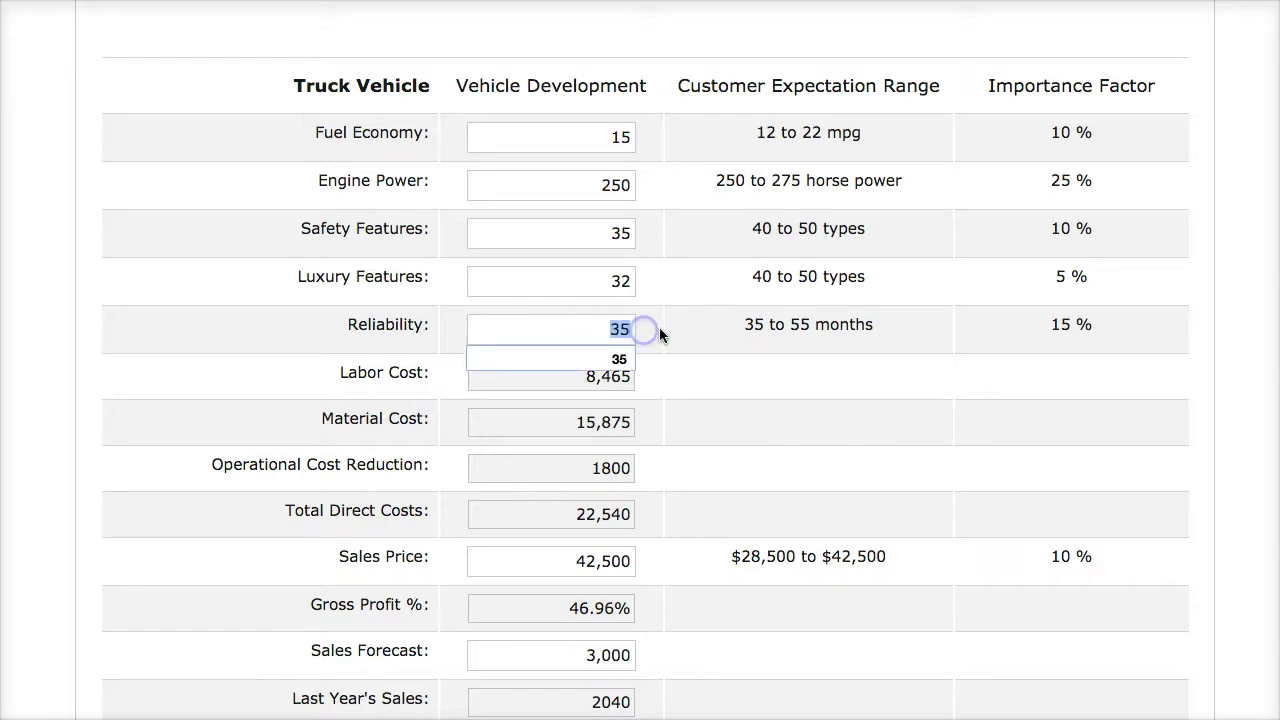
{"action": "type", "text": "30"}
{"action": "left_click", "coordinate": [678, 340]}
Set the Truck Vehicle's Engine Power to 190
{"action": "left_click_drag", "start_coordinate": [603, 185], "coordinate": [675, 194]}
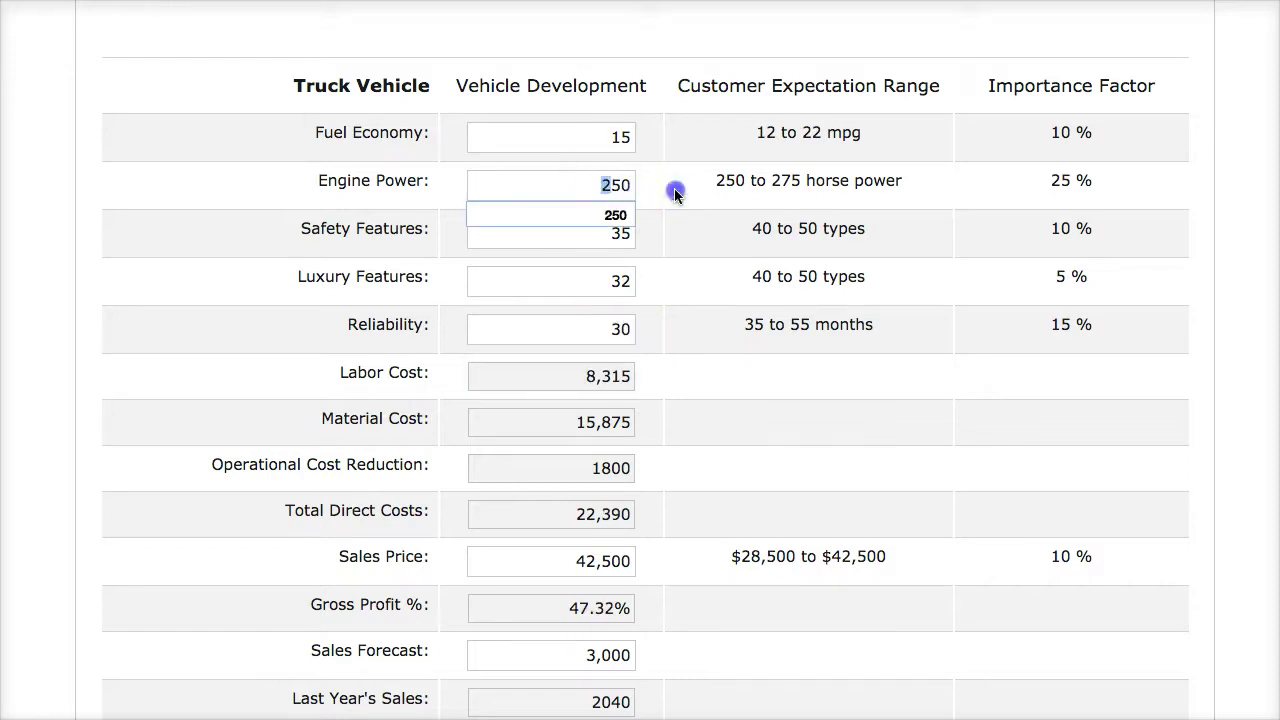
{"action": "type", "text": "190"}
{"action": "left_click", "coordinate": [686, 277]}
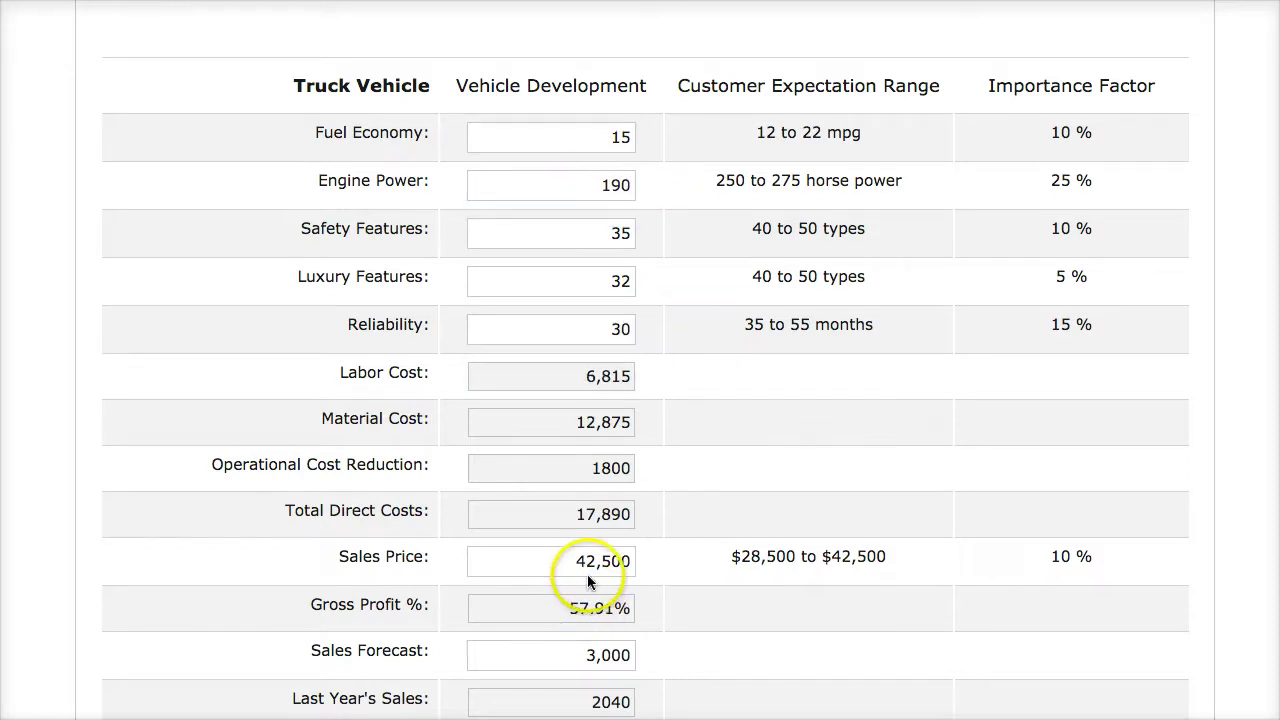
Review the Luxury Vehicle's specifications, then compare its market potential with its sales in the Market Potential vs Actual Sales chart
{"action": "scroll", "coordinate": [586, 560], "scroll_direction": "down", "scroll_amount": 2}
{"action": "scroll", "coordinate": [628, 487], "scroll_direction": "down", "scroll_amount": 3}
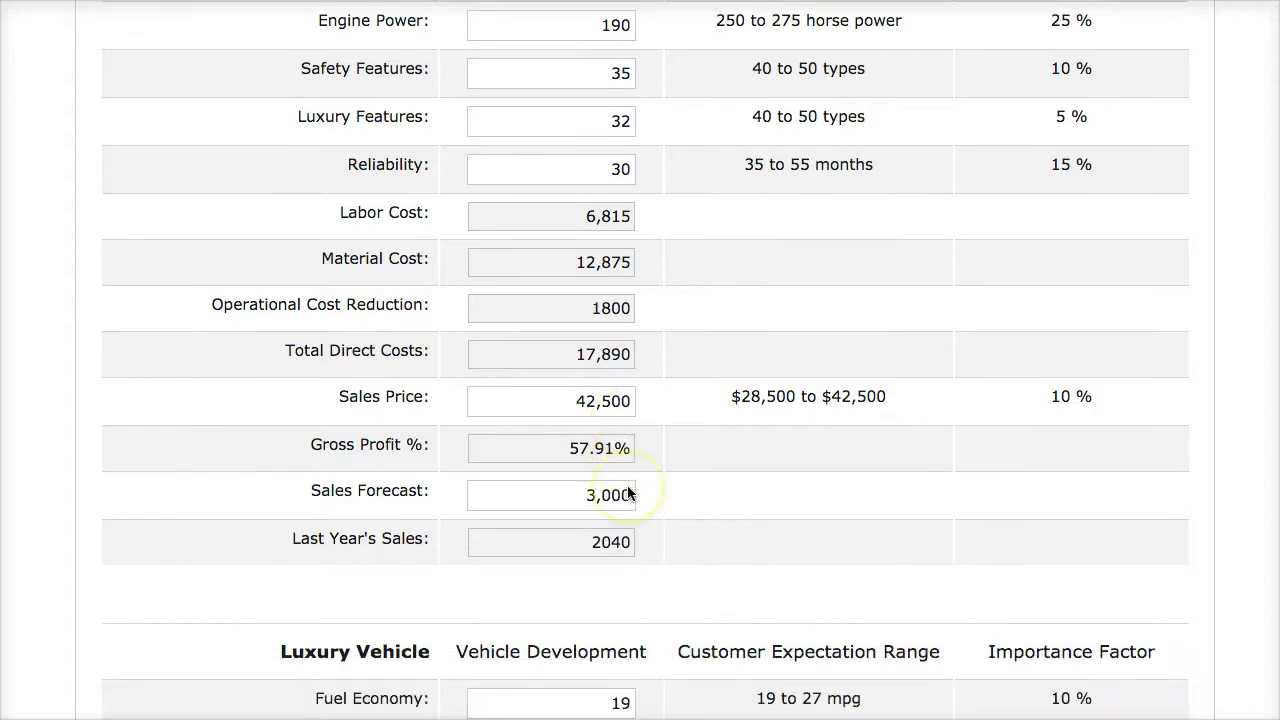
{"action": "scroll", "coordinate": [626, 484], "scroll_direction": "down", "scroll_amount": 5}
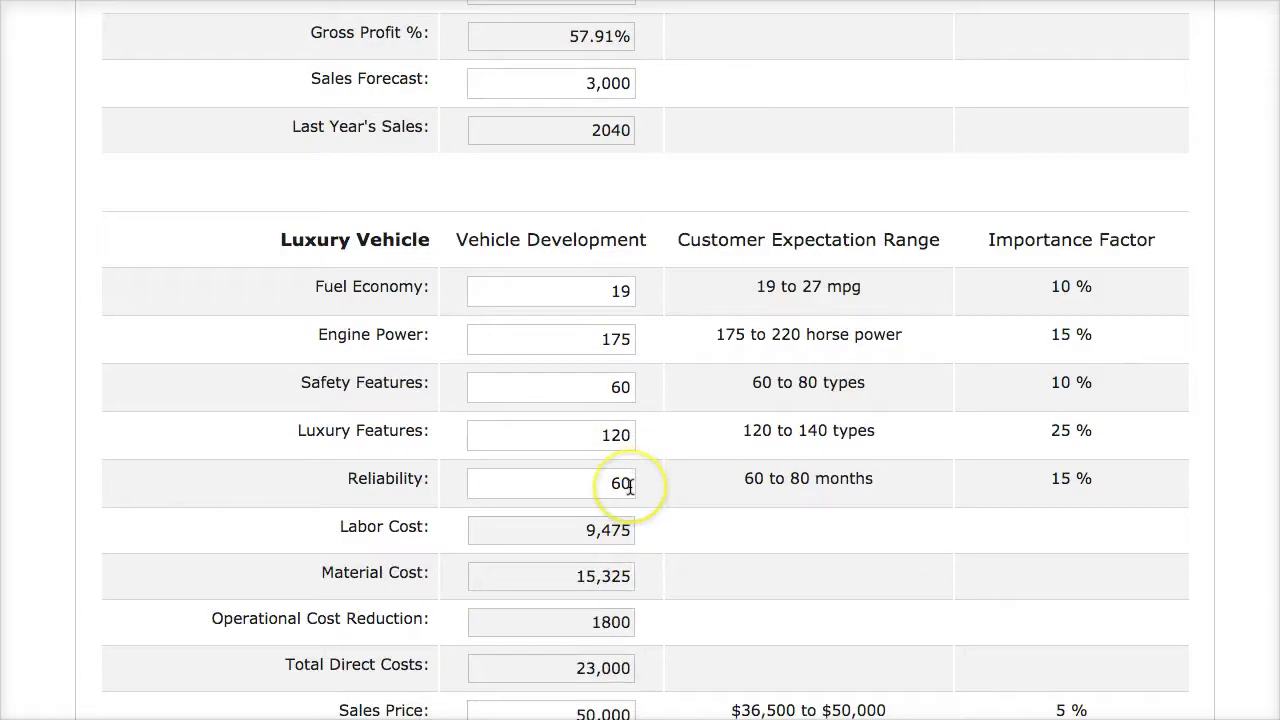
{"action": "scroll", "coordinate": [616, 430], "scroll_direction": "down", "scroll_amount": 2}
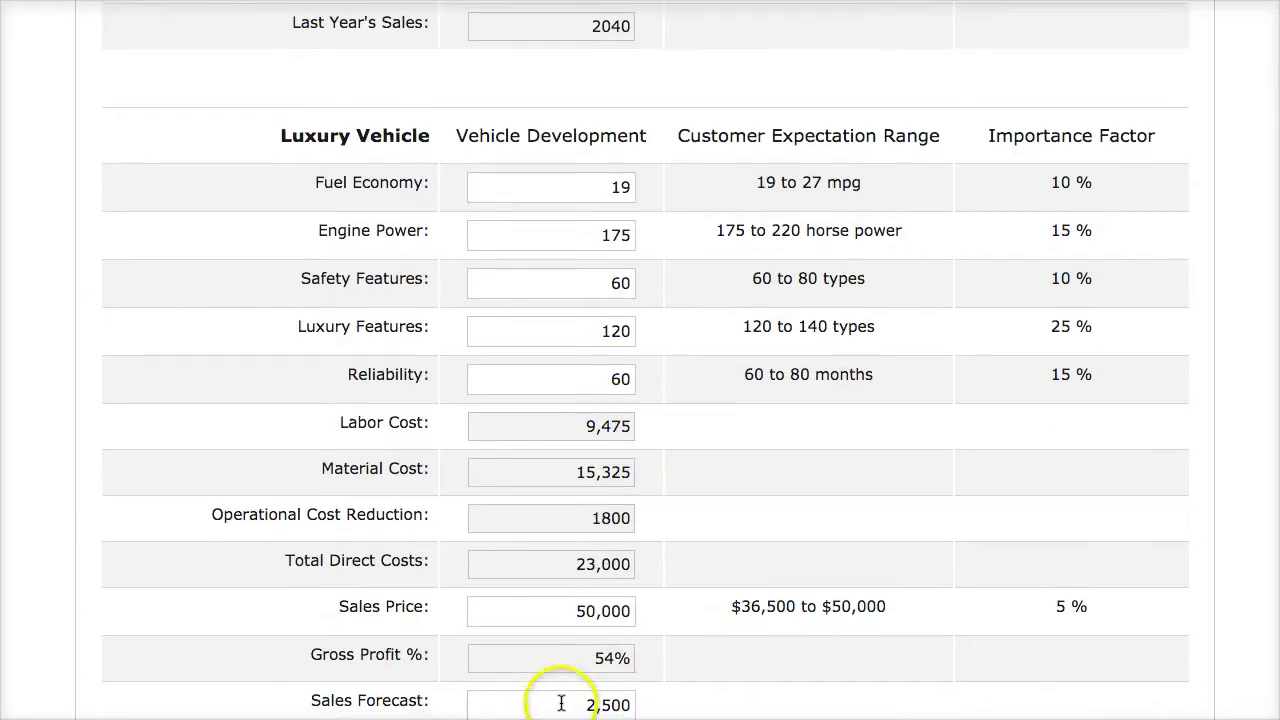
{"action": "scroll", "coordinate": [563, 660], "scroll_direction": "down", "scroll_amount": 1}
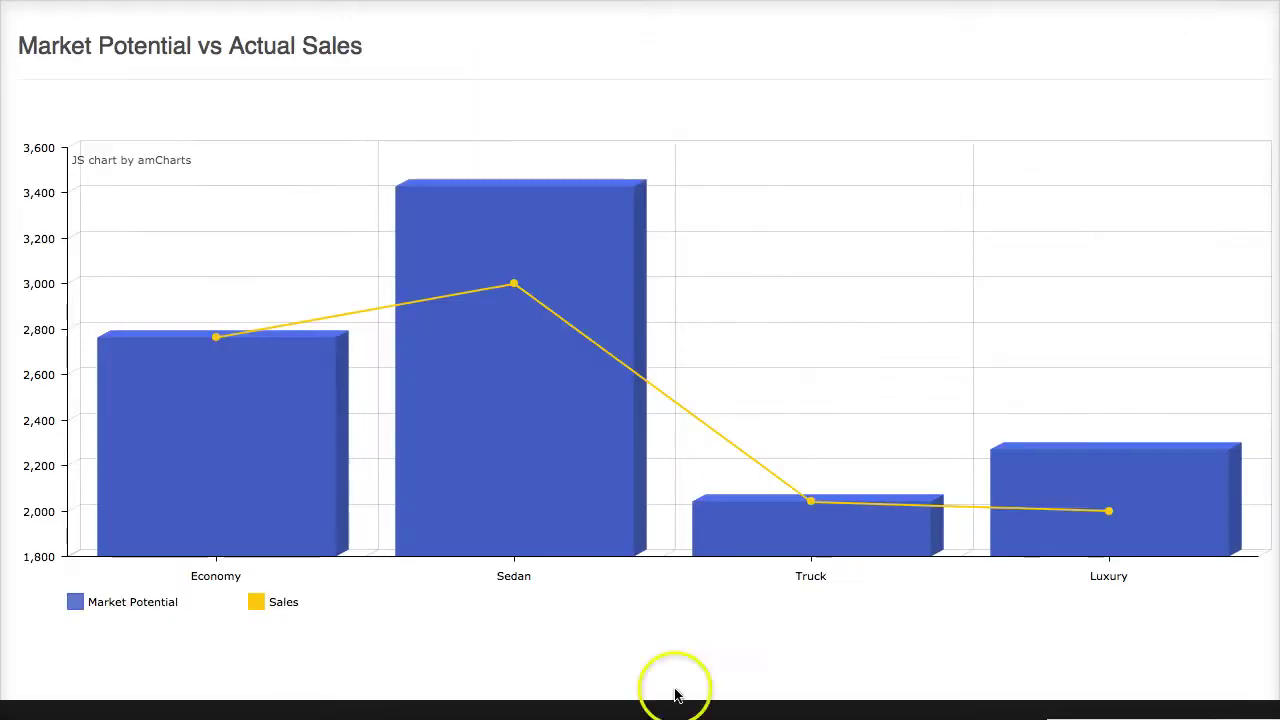
{"action": "mouse_move", "coordinate": [1003, 486]}
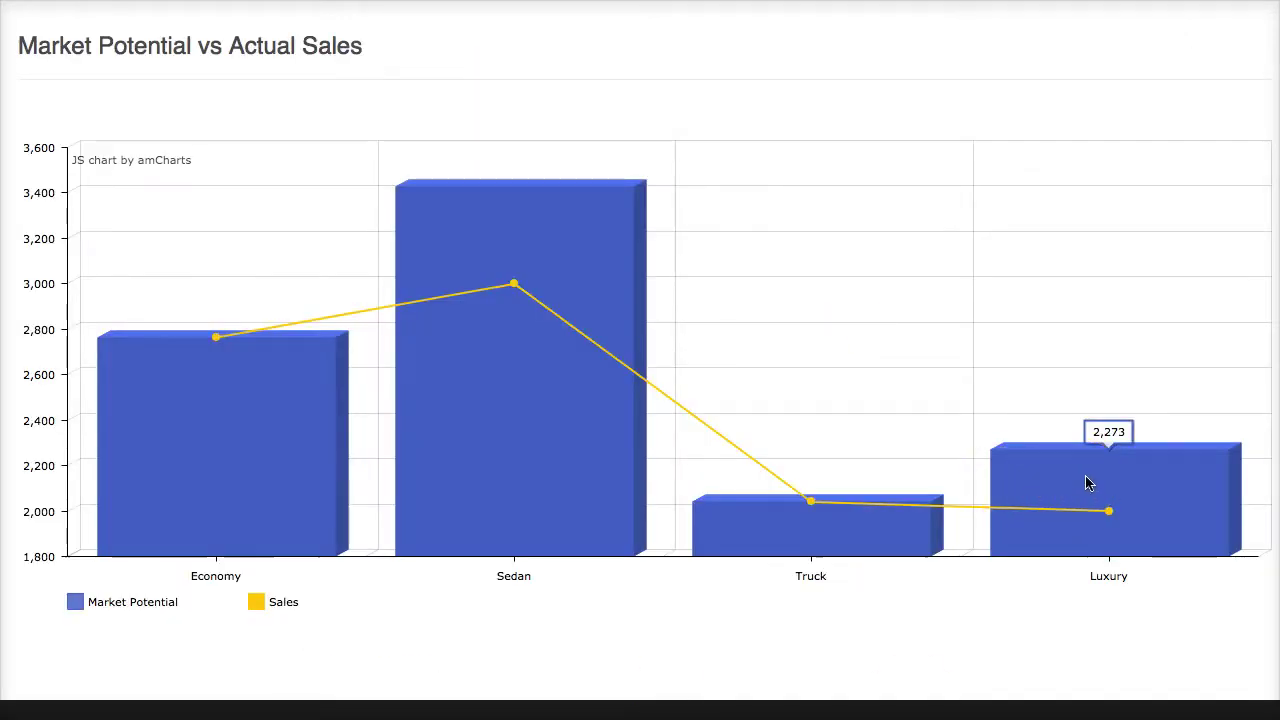
{"action": "left_click", "coordinate": [629, 109]}
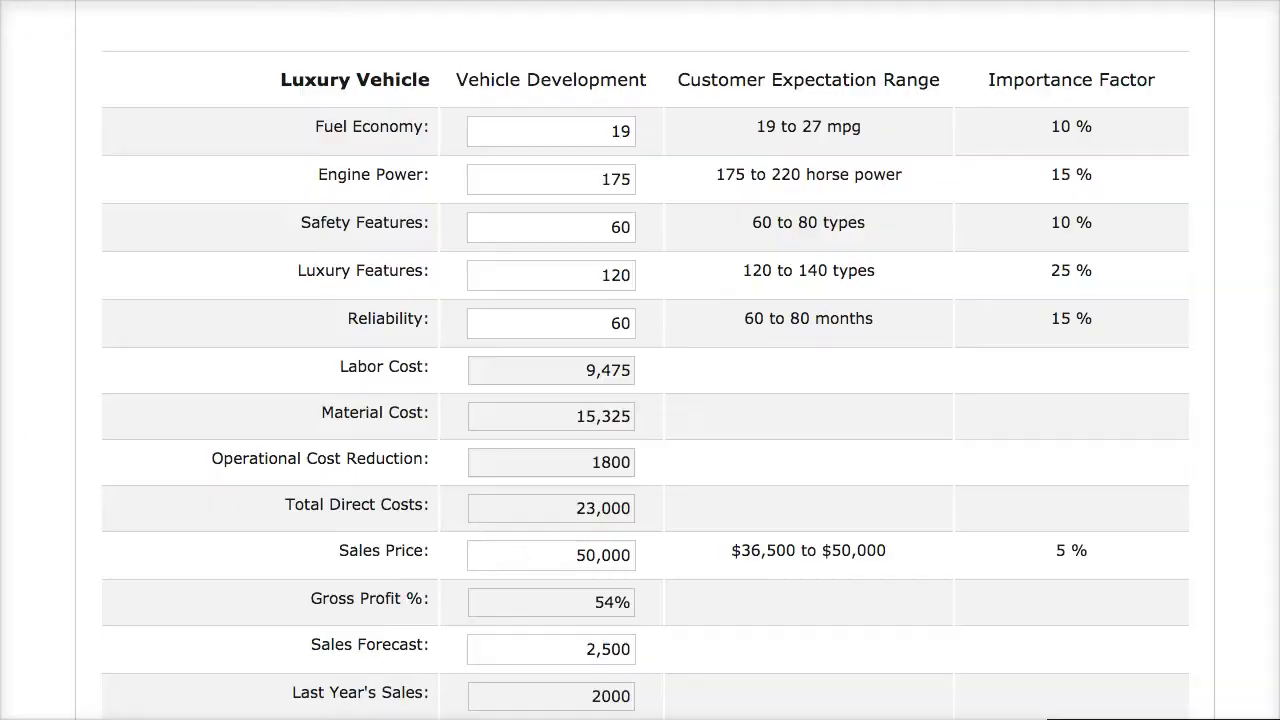
Set the Luxury Vehicle's Sales Forecast to 2,800
{"action": "left_click", "coordinate": [549, 694]}
{"action": "left_click_drag", "start_coordinate": [586, 646], "coordinate": [655, 657]}
{"action": "type", "text": "280"}
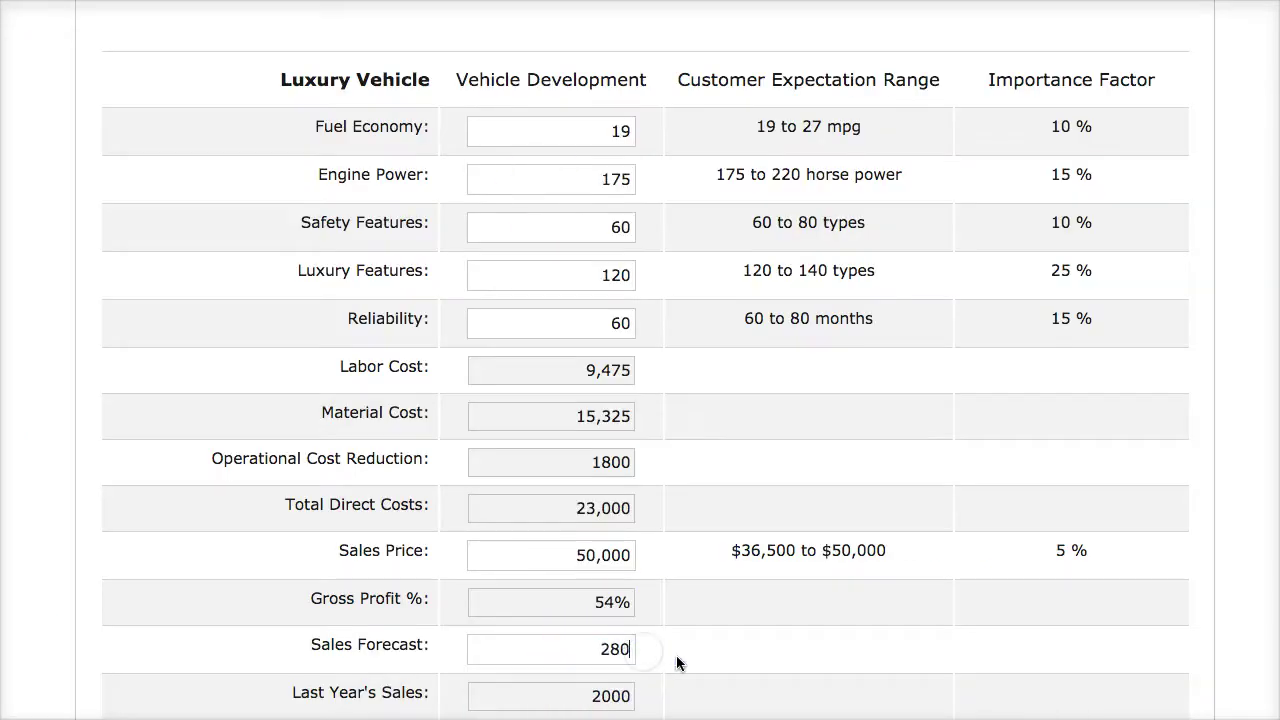
{"action": "scroll", "coordinate": [677, 712], "scroll_direction": "down", "scroll_amount": 1}
Set the Luxury Vehicle's Engine Power to 150
{"action": "scroll", "coordinate": [580, 228], "scroll_direction": "up", "scroll_amount": 2}
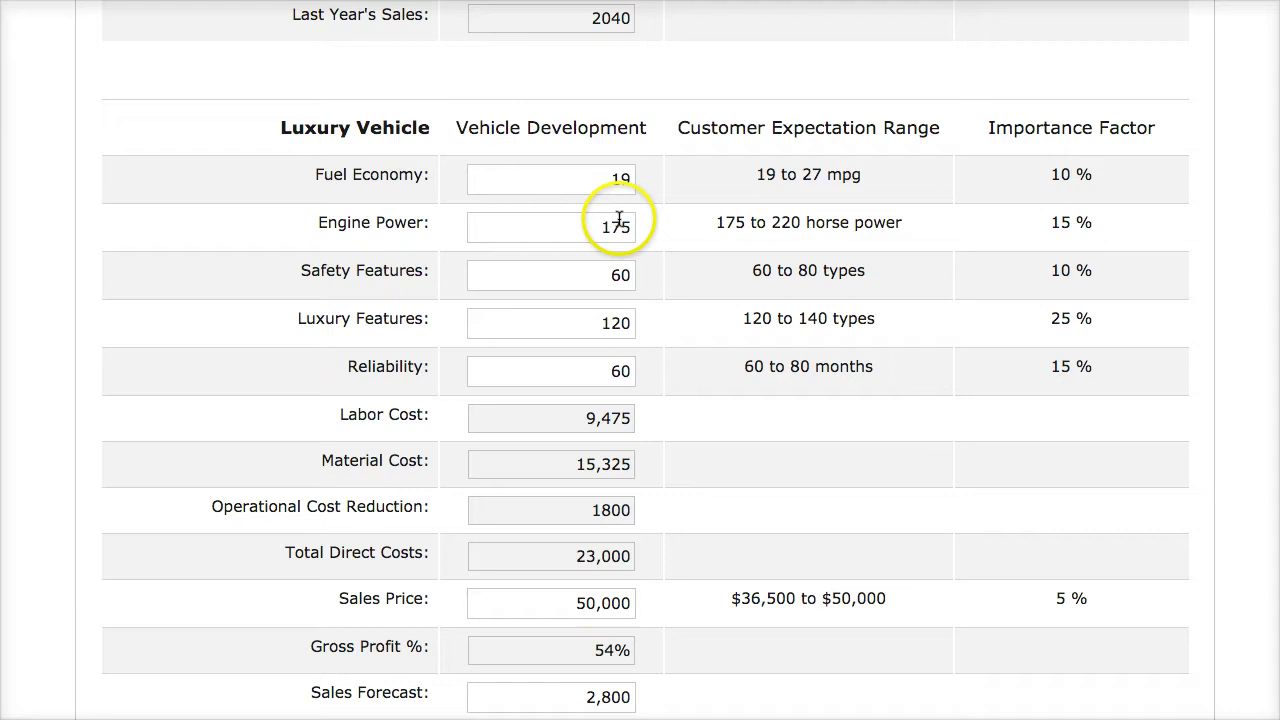
{"action": "left_click", "coordinate": [571, 226]}
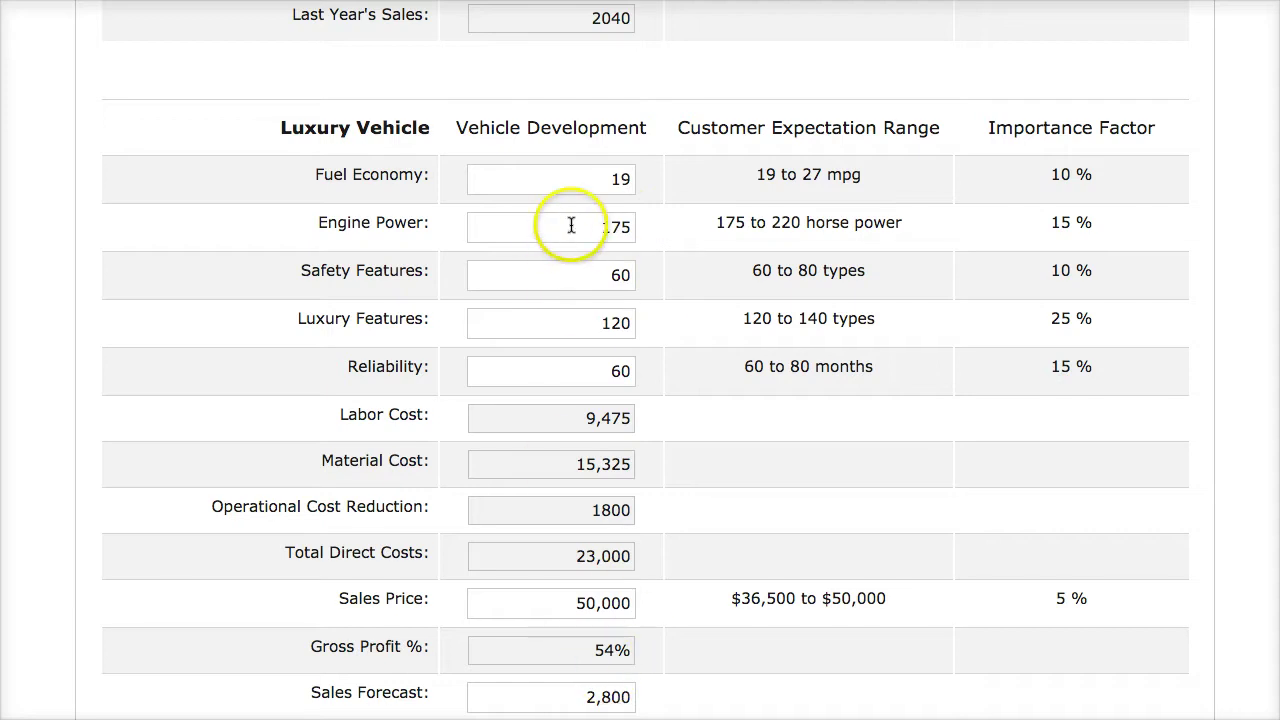
{"action": "left_click_drag", "start_coordinate": [573, 225], "coordinate": [696, 227]}
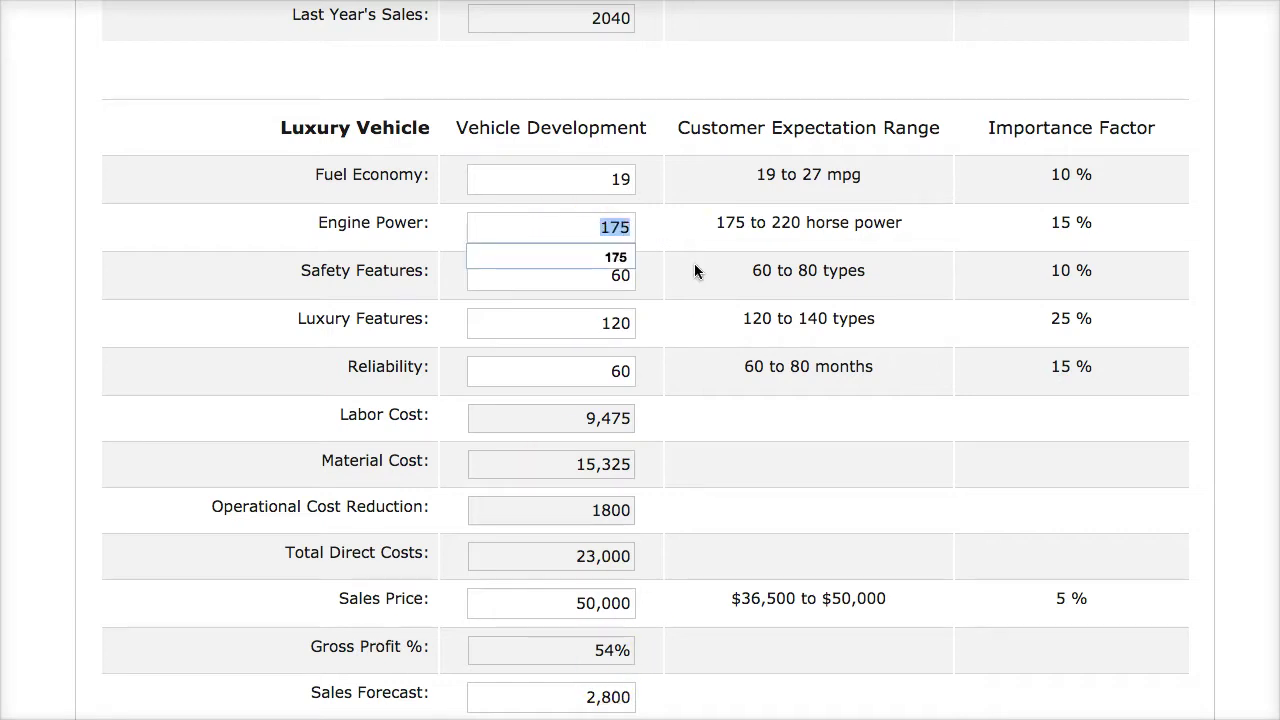
{"action": "type", "text": "150"}
{"action": "left_click", "coordinate": [700, 343]}
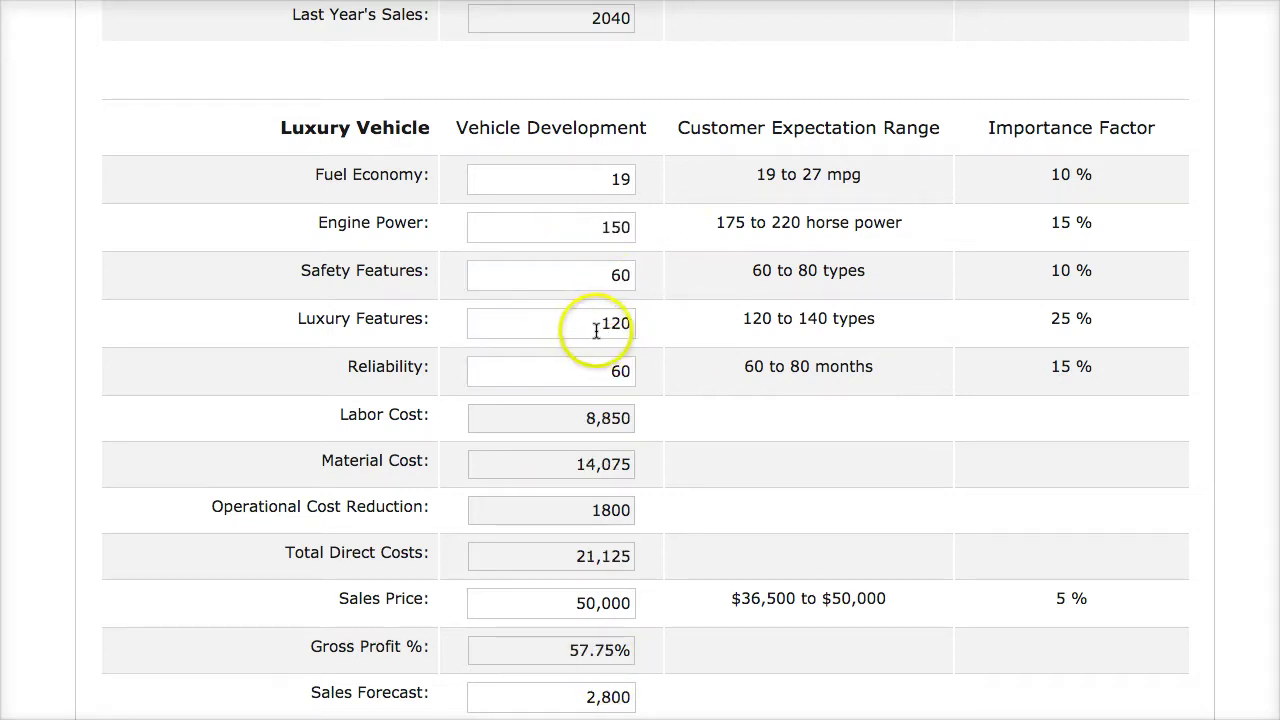
Set the Luxury Vehicle's Reliability to 45 and its Engine Power to 140
{"action": "left_click_drag", "start_coordinate": [594, 372], "coordinate": [680, 374]}
{"action": "type", "text": "45"}
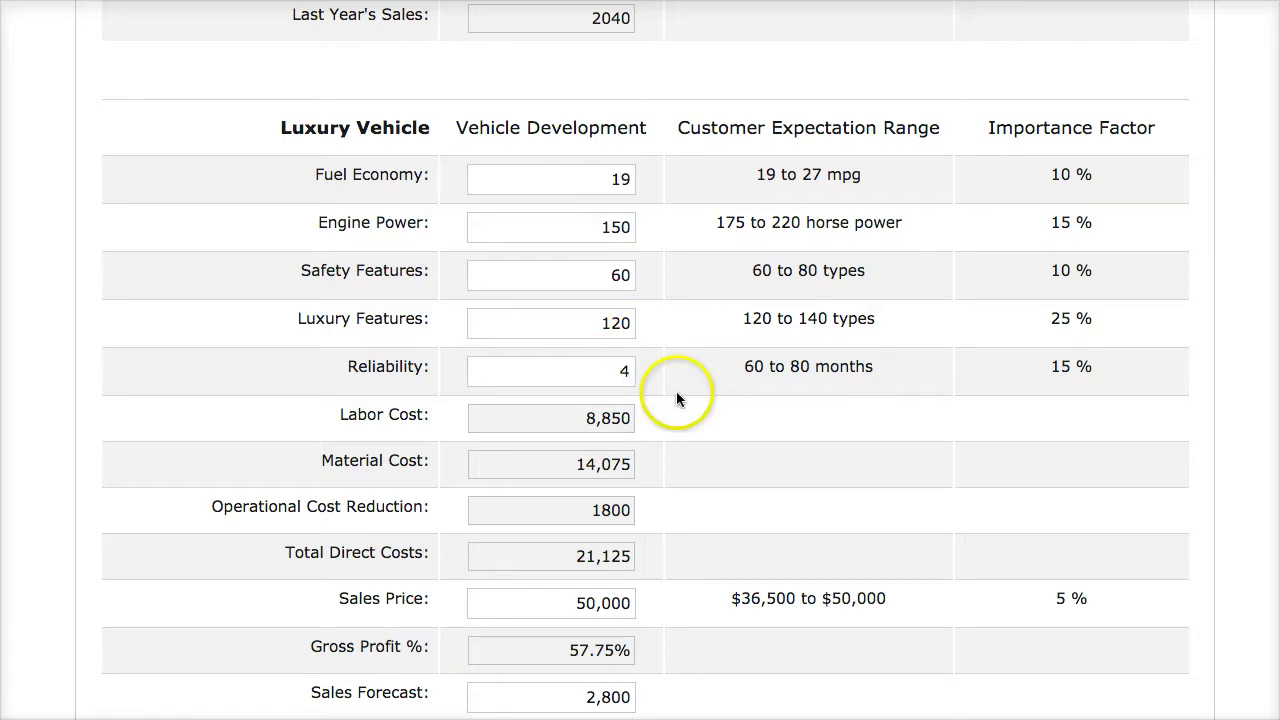
{"action": "left_click", "coordinate": [597, 229]}
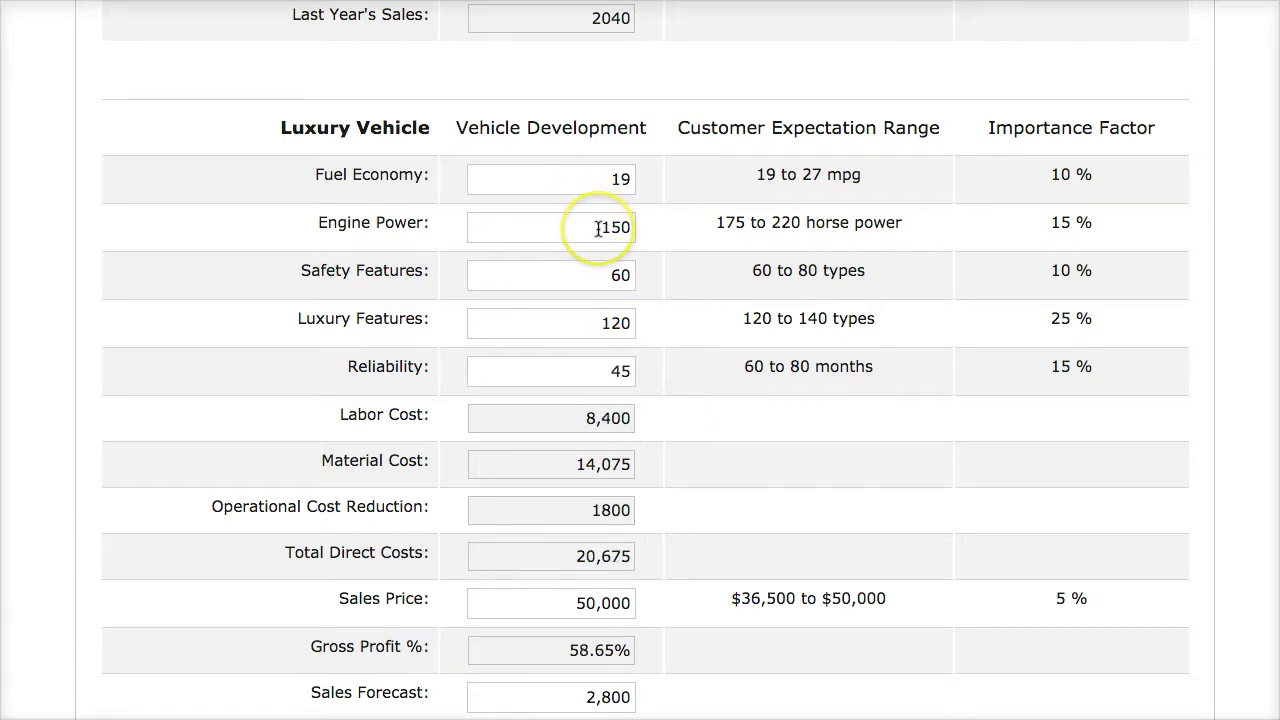
{"action": "left_click_drag", "start_coordinate": [597, 229], "coordinate": [648, 228]}
{"action": "type", "text": "1"}
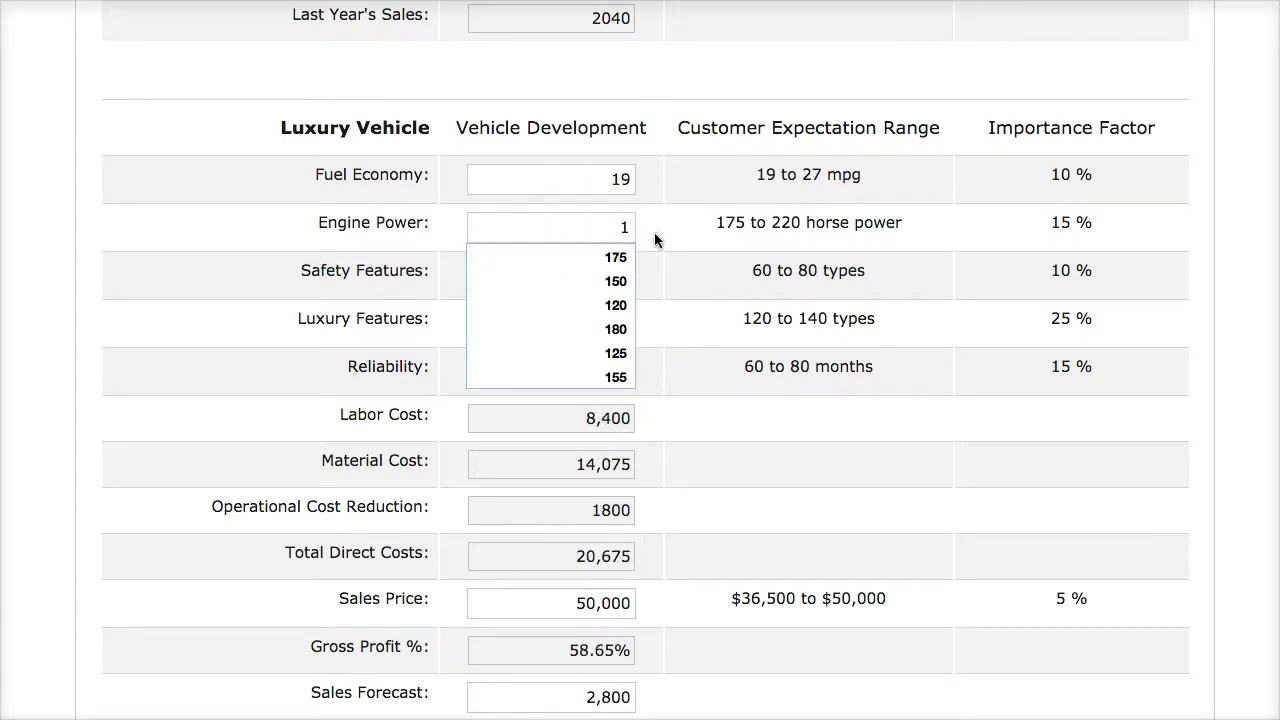
{"action": "type", "text": "40"}
{"action": "left_click", "coordinate": [671, 254]}
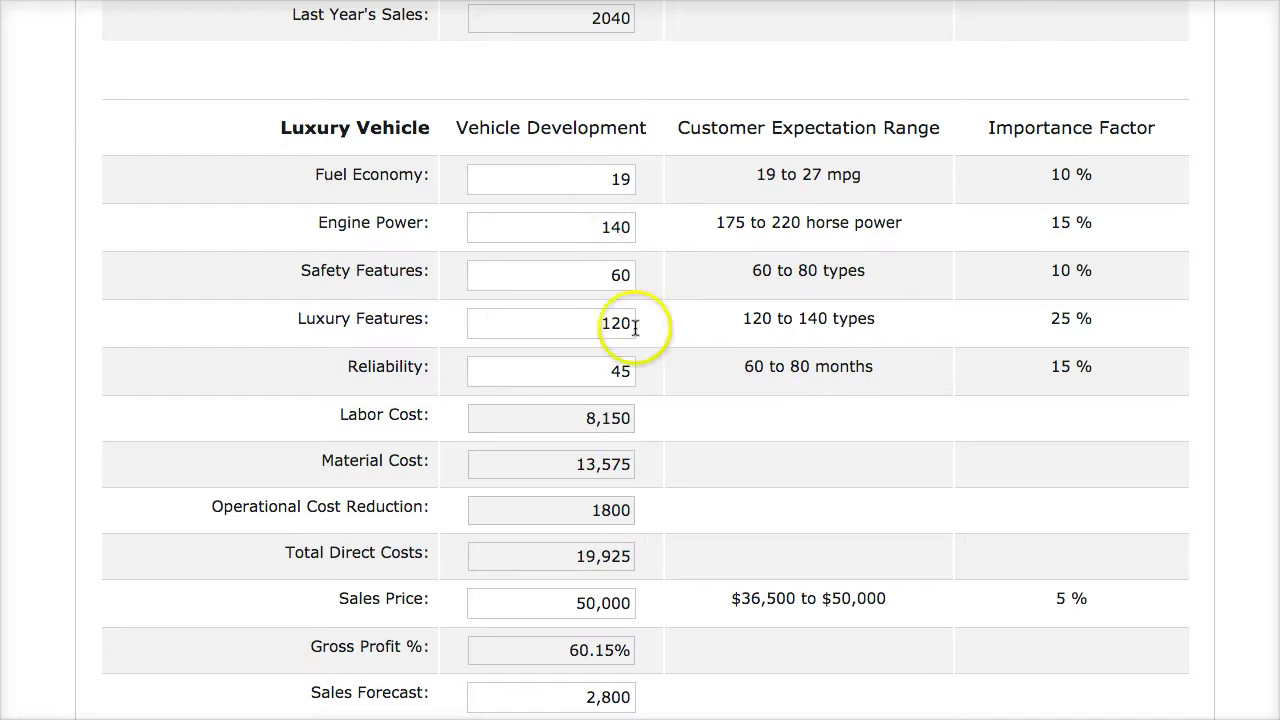
Review the Luxury Vehicle's costs and gross profit and the redesign strategy questions in the rest of the sales form
{"action": "scroll", "coordinate": [662, 373], "scroll_direction": "down", "scroll_amount": 1}
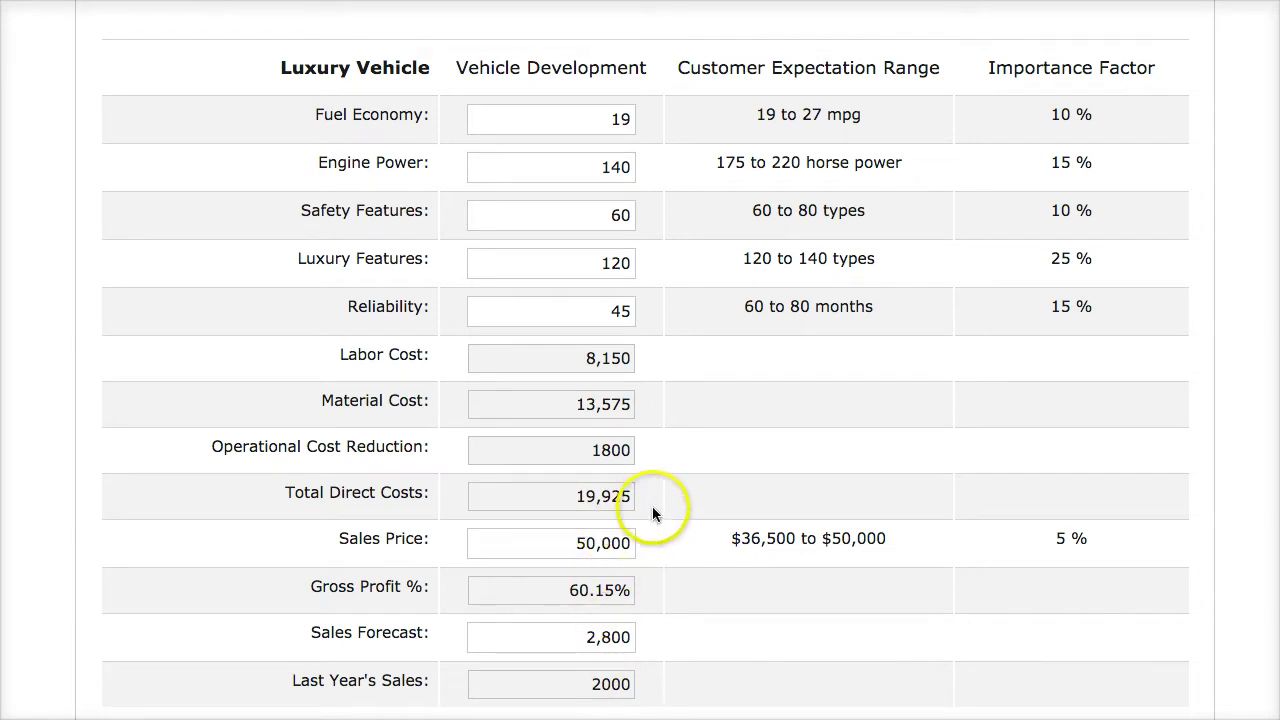
{"action": "scroll", "coordinate": [656, 515], "scroll_direction": "down", "scroll_amount": 2}
{"action": "scroll", "coordinate": [661, 510], "scroll_direction": "up", "scroll_amount": 5}
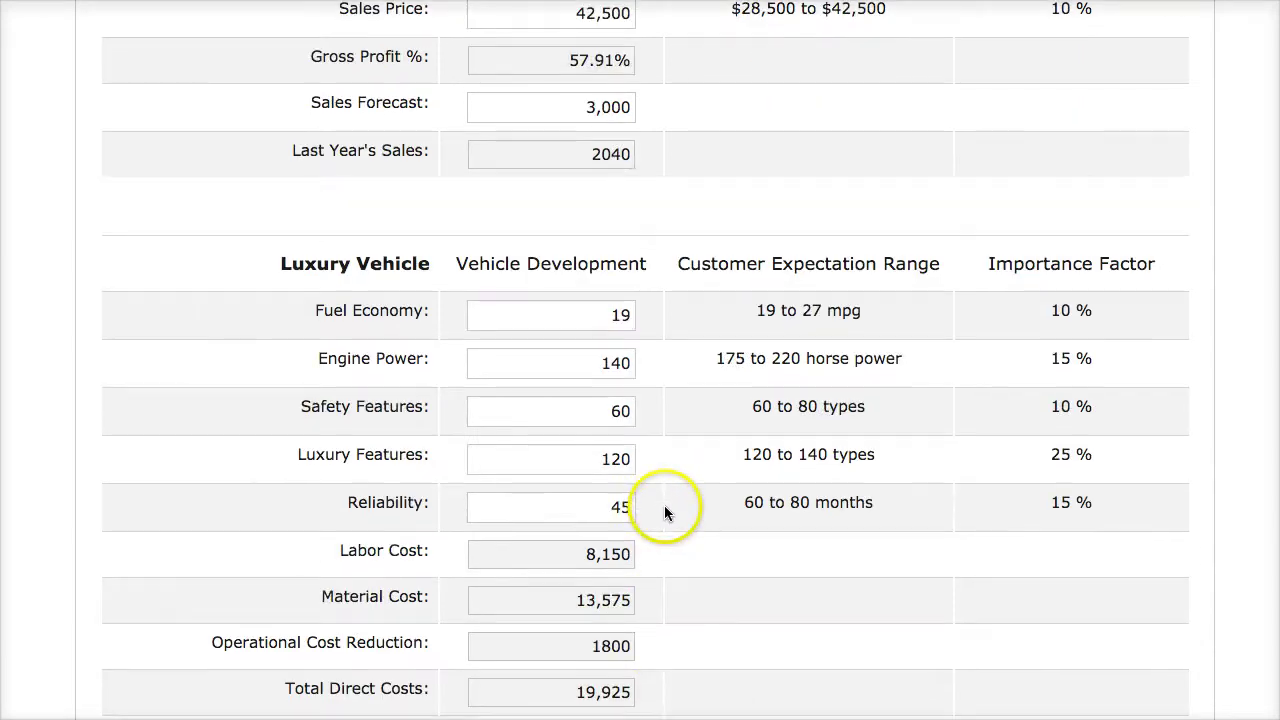
{"action": "scroll", "coordinate": [664, 508], "scroll_direction": "down", "scroll_amount": 12}
{"action": "scroll", "coordinate": [664, 508], "scroll_direction": "down", "scroll_amount": 9}
{"action": "scroll", "coordinate": [663, 508], "scroll_direction": "up", "scroll_amount": 12}
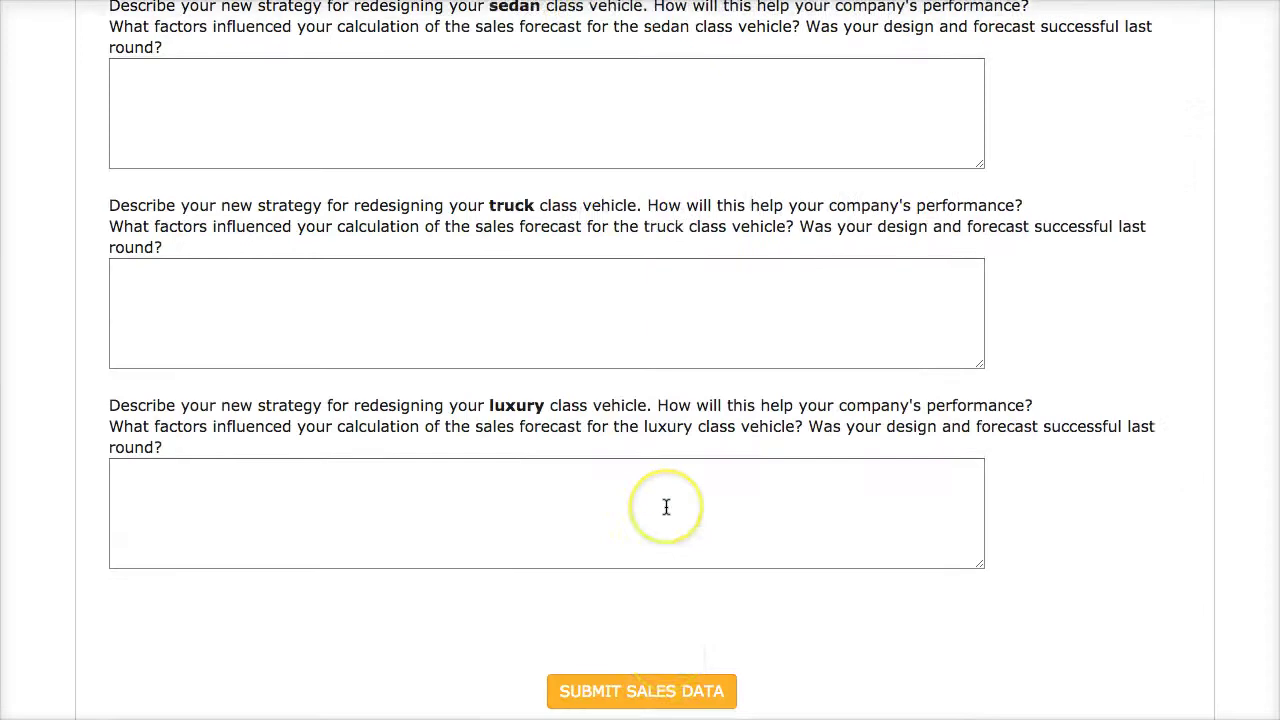
Examine the demographic targets and advertising investments for each vehicle class in the Round Three marketing decisions
{"action": "scroll", "coordinate": [596, 378], "scroll_direction": "down", "scroll_amount": 9}
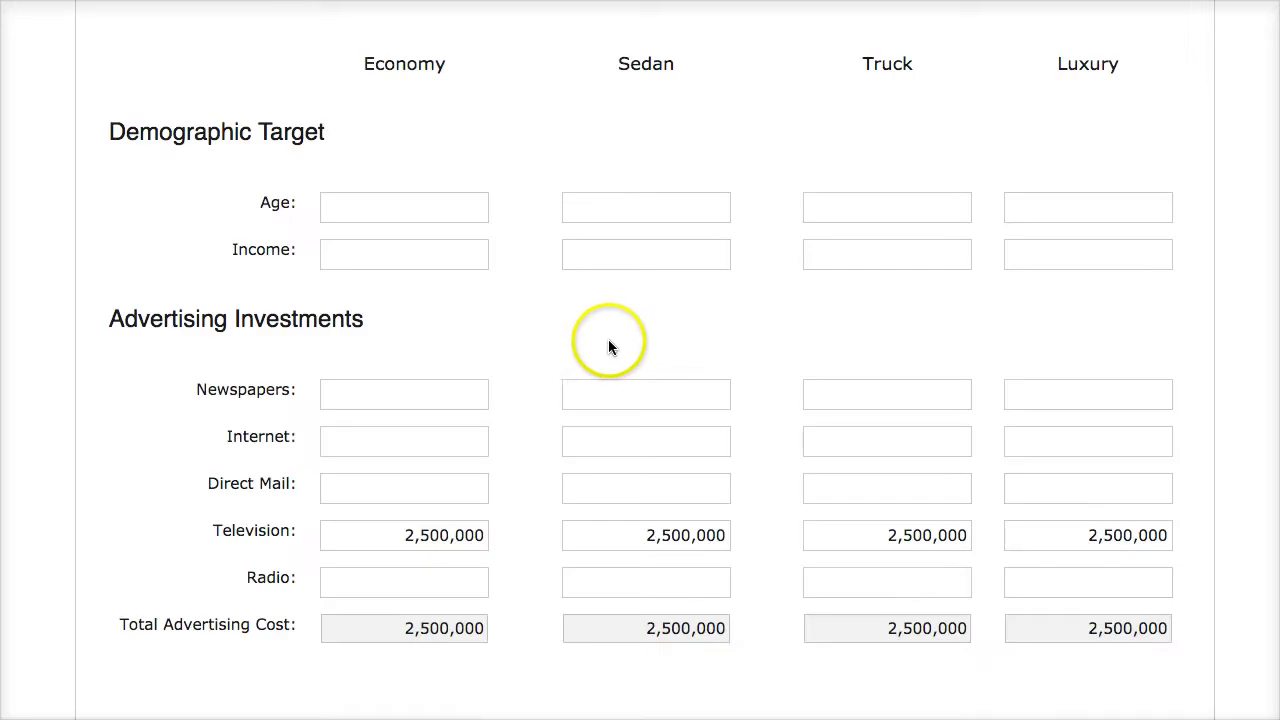
{"action": "scroll", "coordinate": [608, 341], "scroll_direction": "up", "scroll_amount": 2}
{"action": "scroll", "coordinate": [609, 340], "scroll_direction": "up", "scroll_amount": 1}
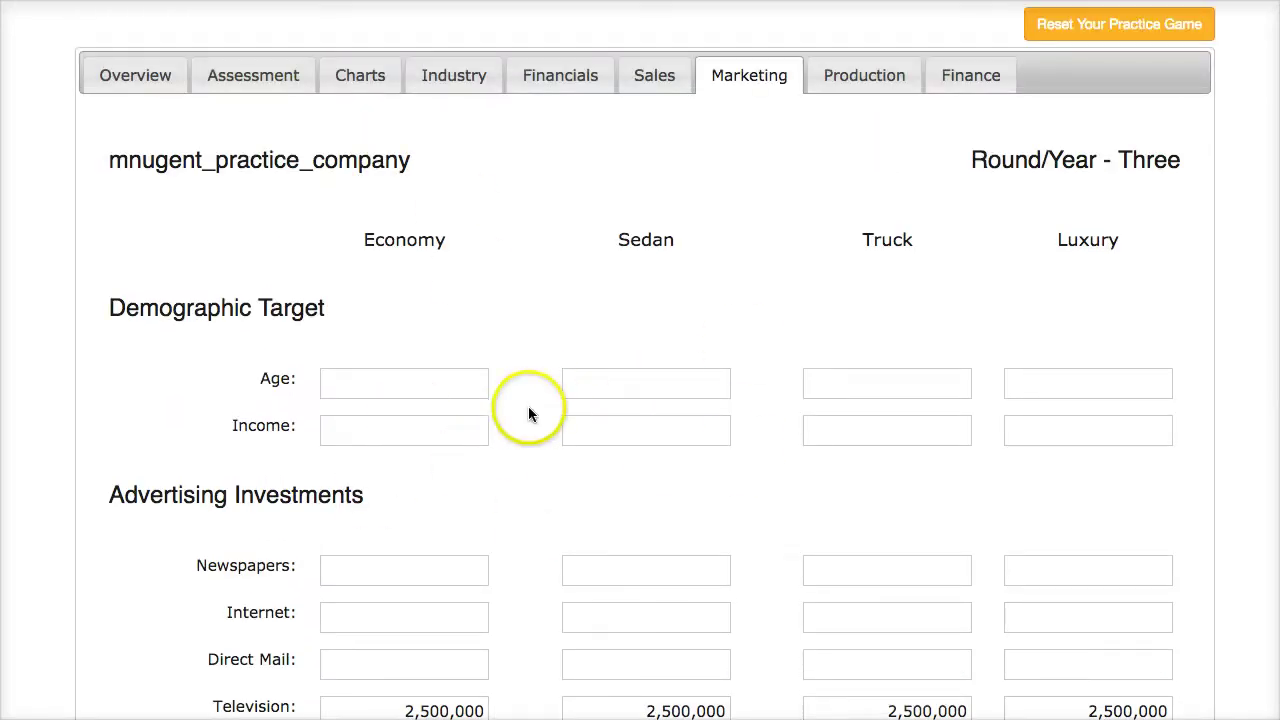
{"action": "scroll", "coordinate": [510, 275], "scroll_direction": "down", "scroll_amount": 8}
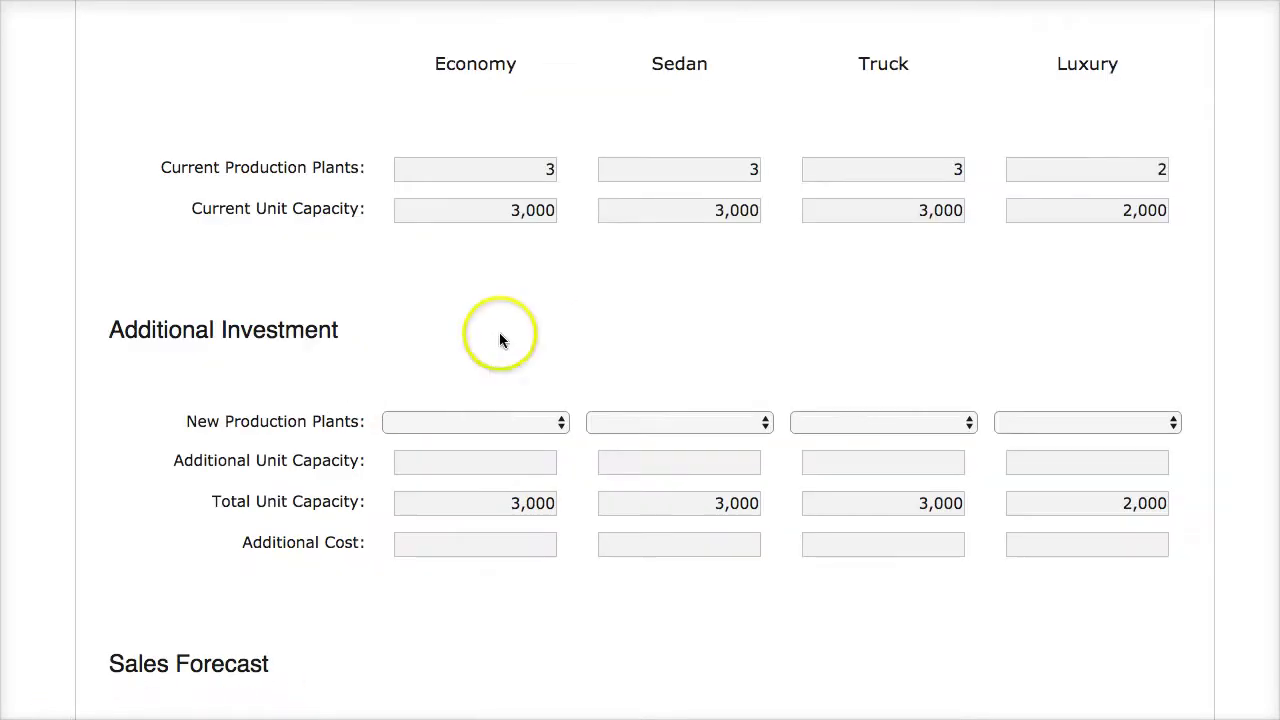
Add 1 new production plant each for the Economy, Sedan and Luxury classes in the production decisions
{"action": "scroll", "coordinate": [533, 397], "scroll_direction": "down", "scroll_amount": 2}
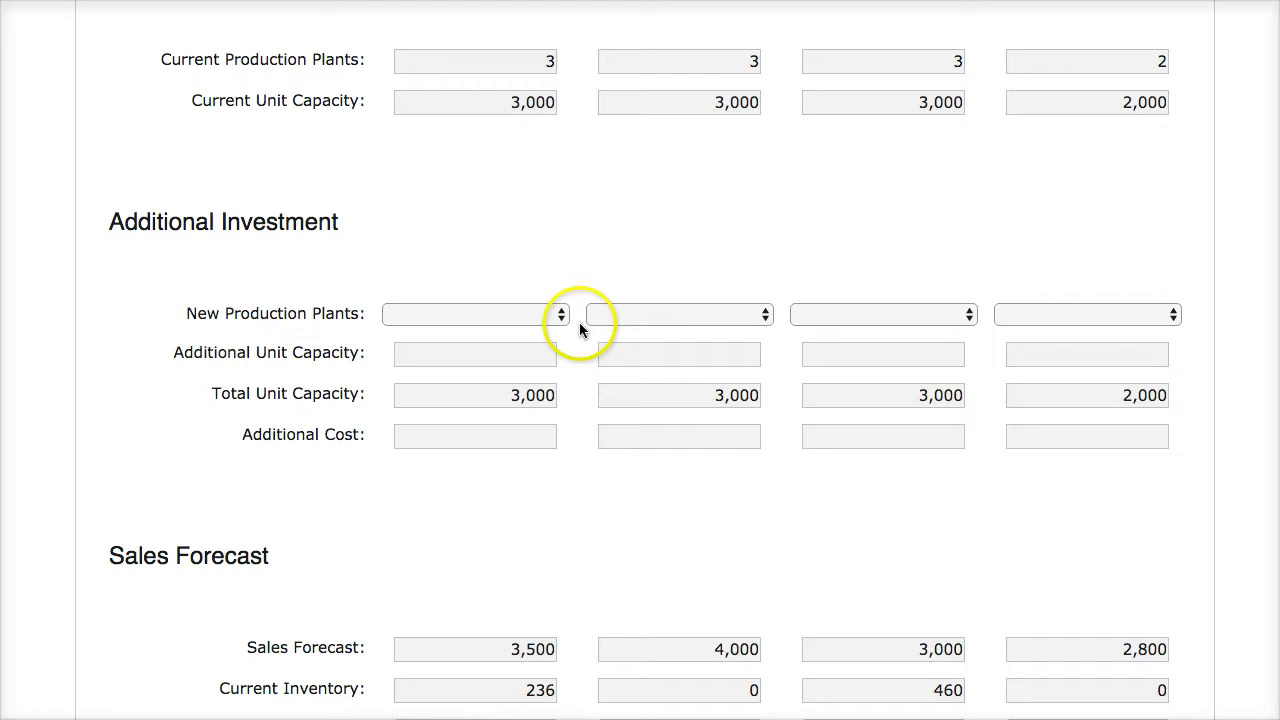
{"action": "left_click", "coordinate": [489, 306]}
{"action": "left_click", "coordinate": [457, 357]}
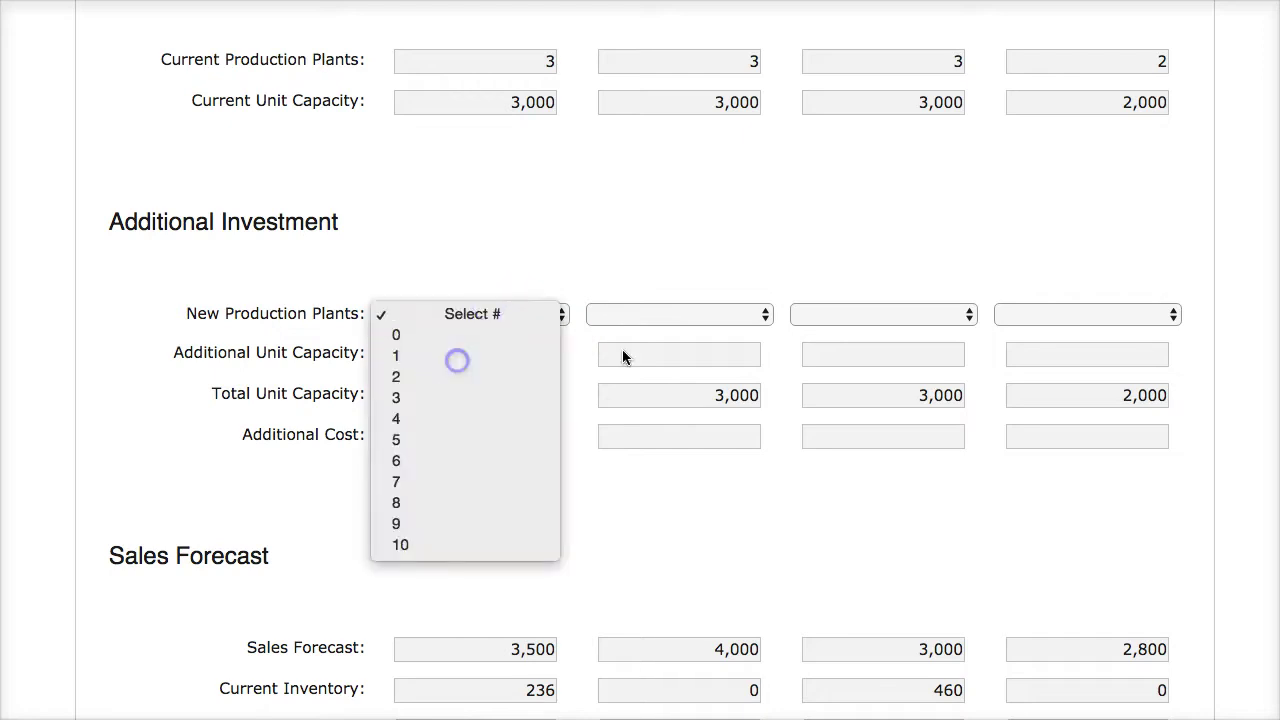
{"action": "left_click", "coordinate": [677, 315]}
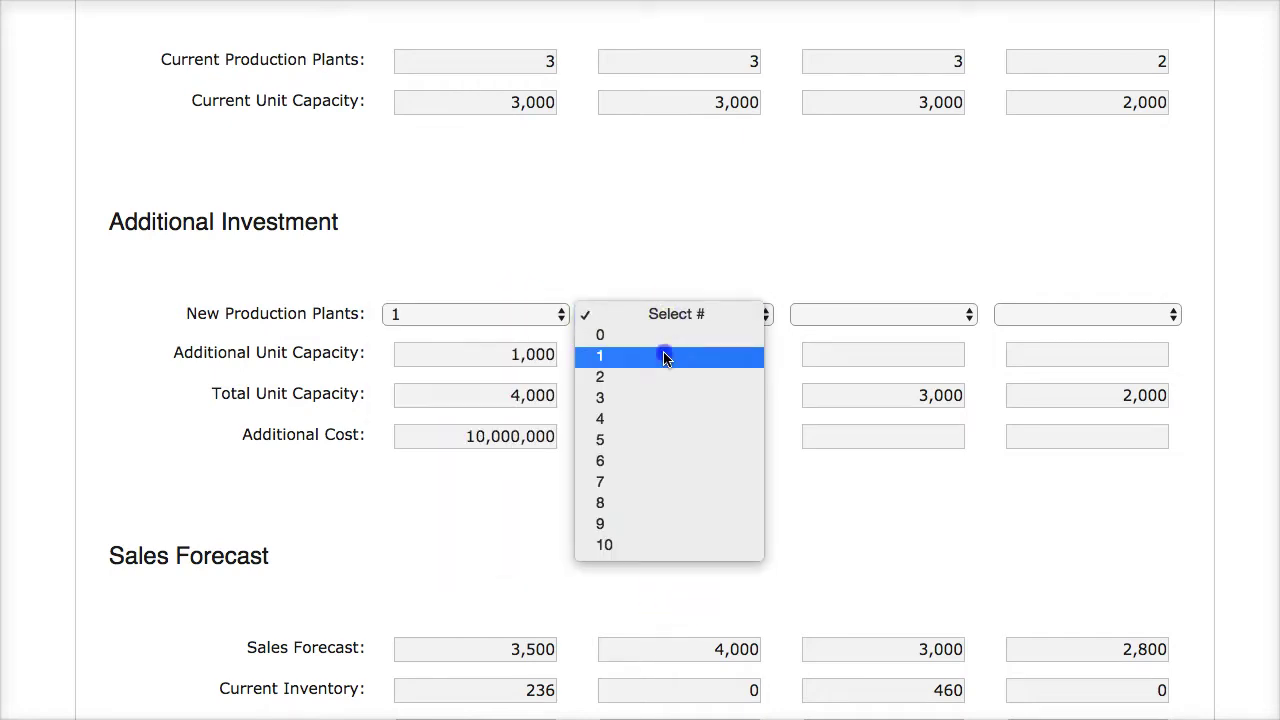
{"action": "left_click", "coordinate": [663, 357]}
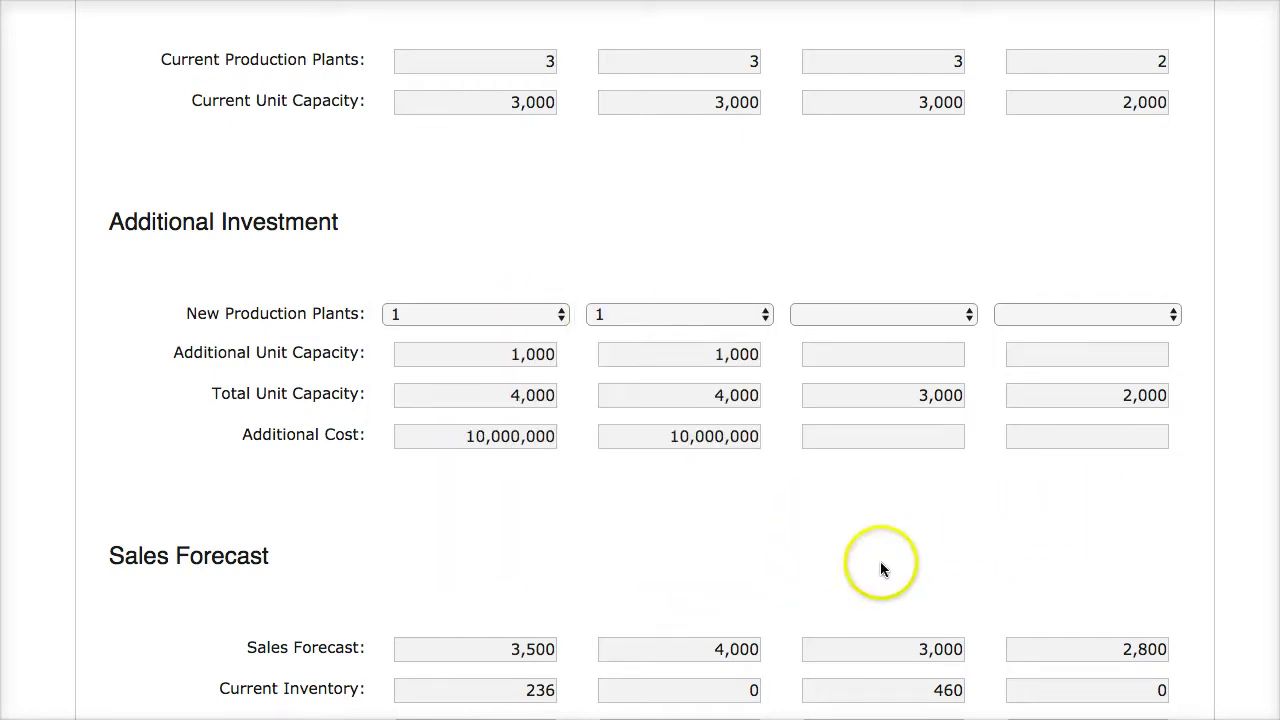
{"action": "scroll", "coordinate": [1000, 420], "scroll_direction": "down", "scroll_amount": 1}
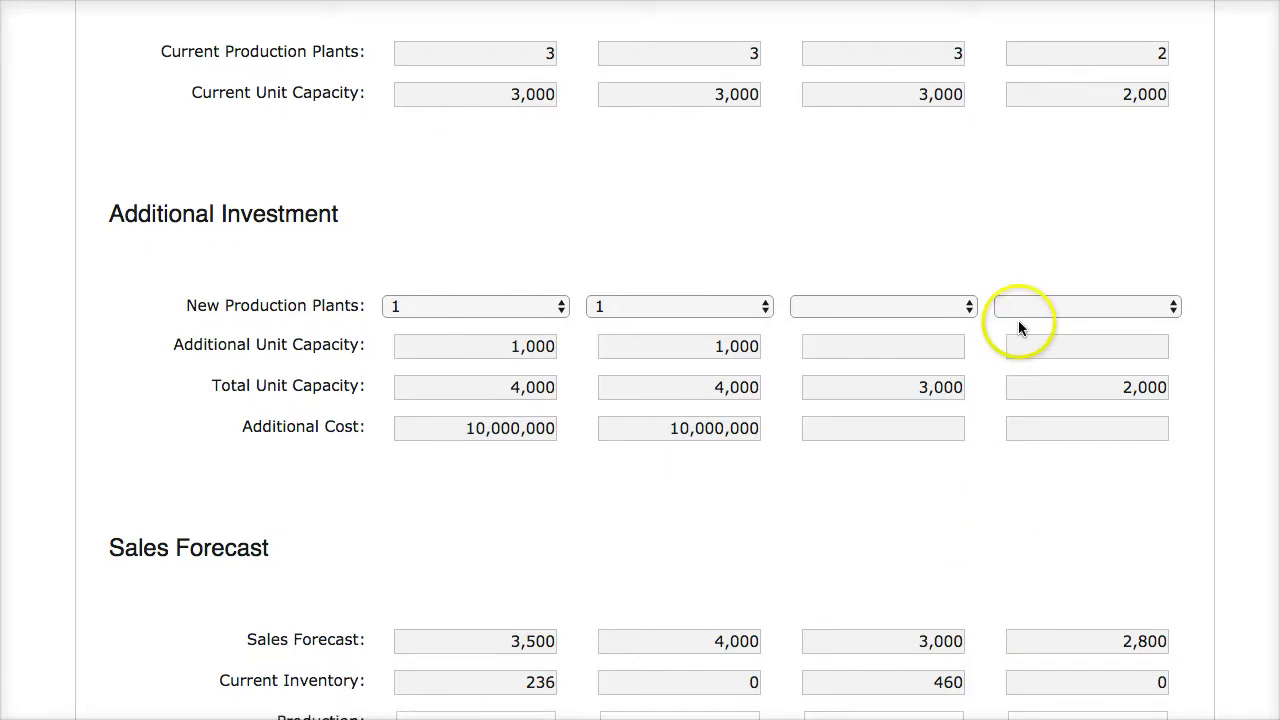
{"action": "left_click", "coordinate": [1017, 298]}
{"action": "left_click", "coordinate": [1017, 347]}
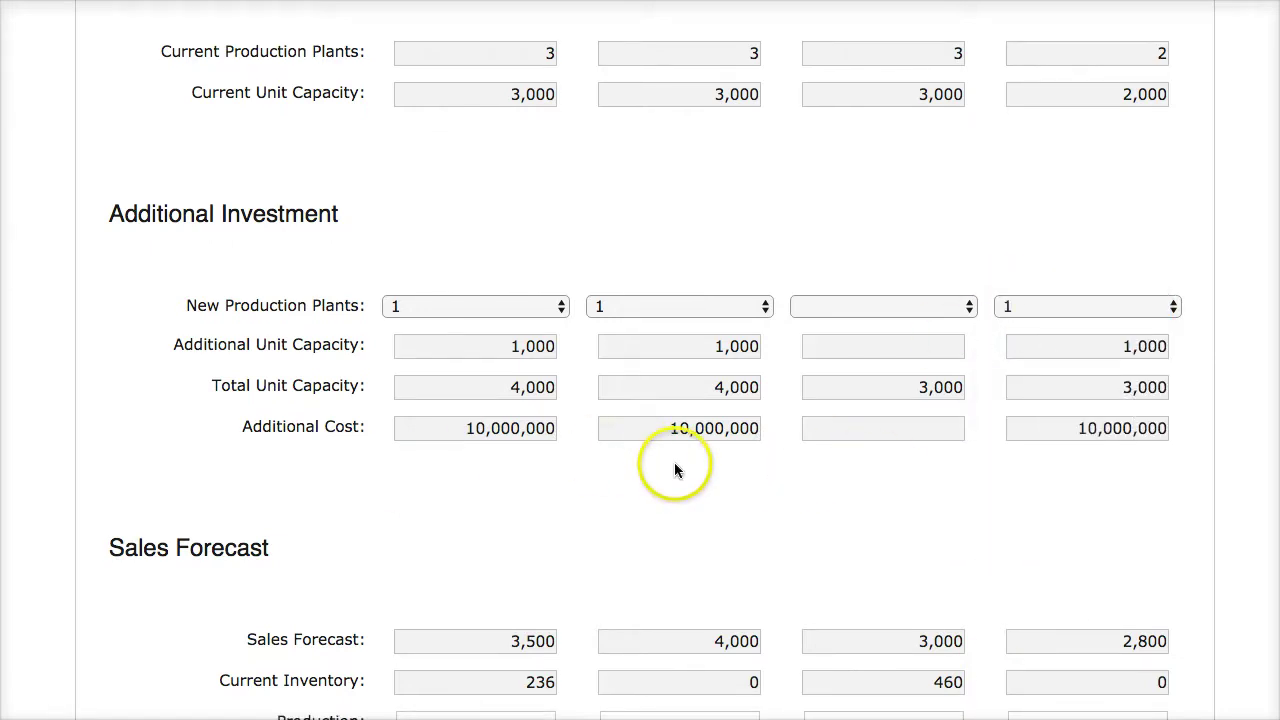
Set the Production quantity to 3,264 for Economy and 4,000 for Sedan
{"action": "scroll", "coordinate": [654, 457], "scroll_direction": "down", "scroll_amount": 3}
{"action": "left_click", "coordinate": [506, 560]}
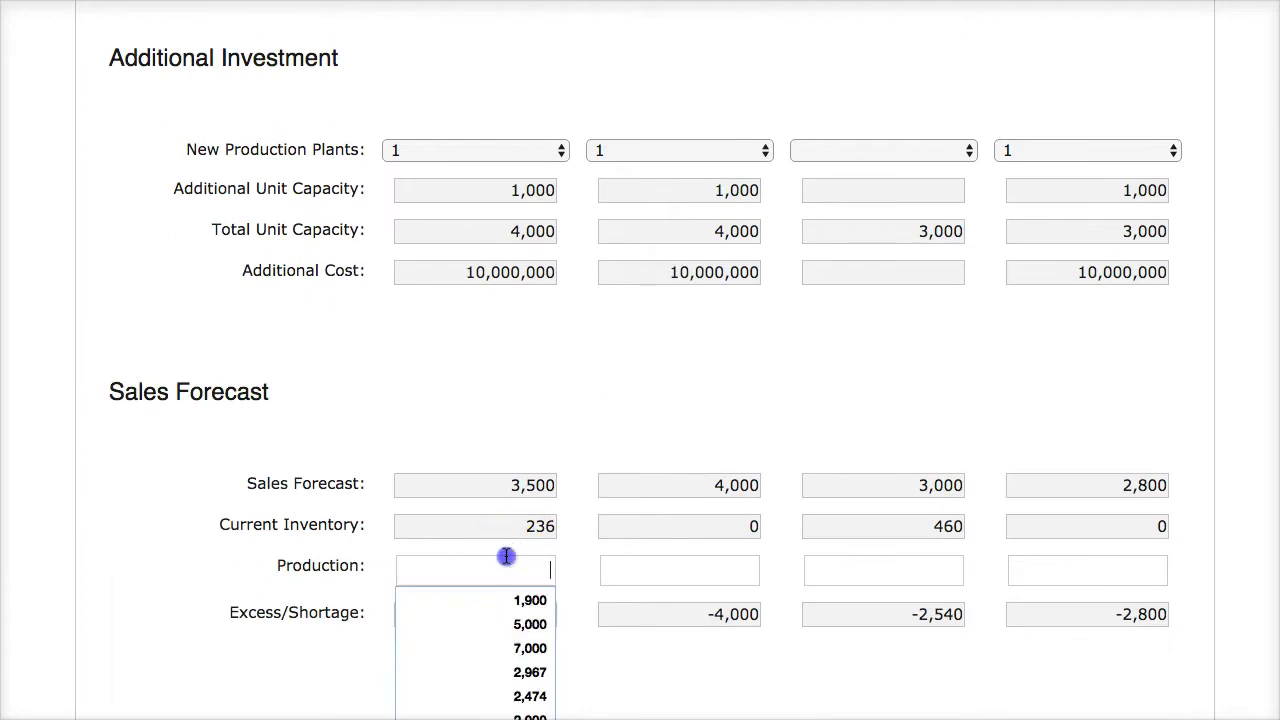
{"action": "type", "text": "3264"}
{"action": "left_click", "coordinate": [657, 568]}
{"action": "type", "text": "4,0"}
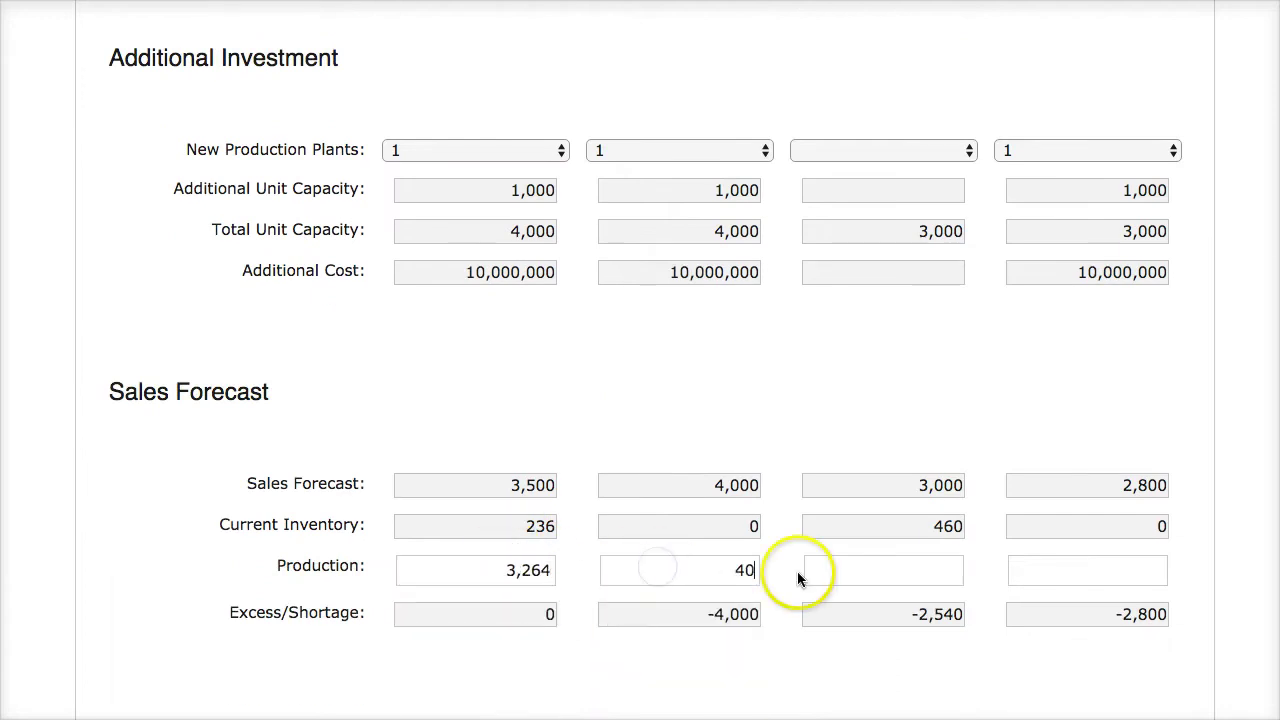
{"action": "type", "text": "00"}
Set the Production quantity to 2,800 for Luxury and 2,540 for Truck
{"action": "left_click", "coordinate": [830, 566]}
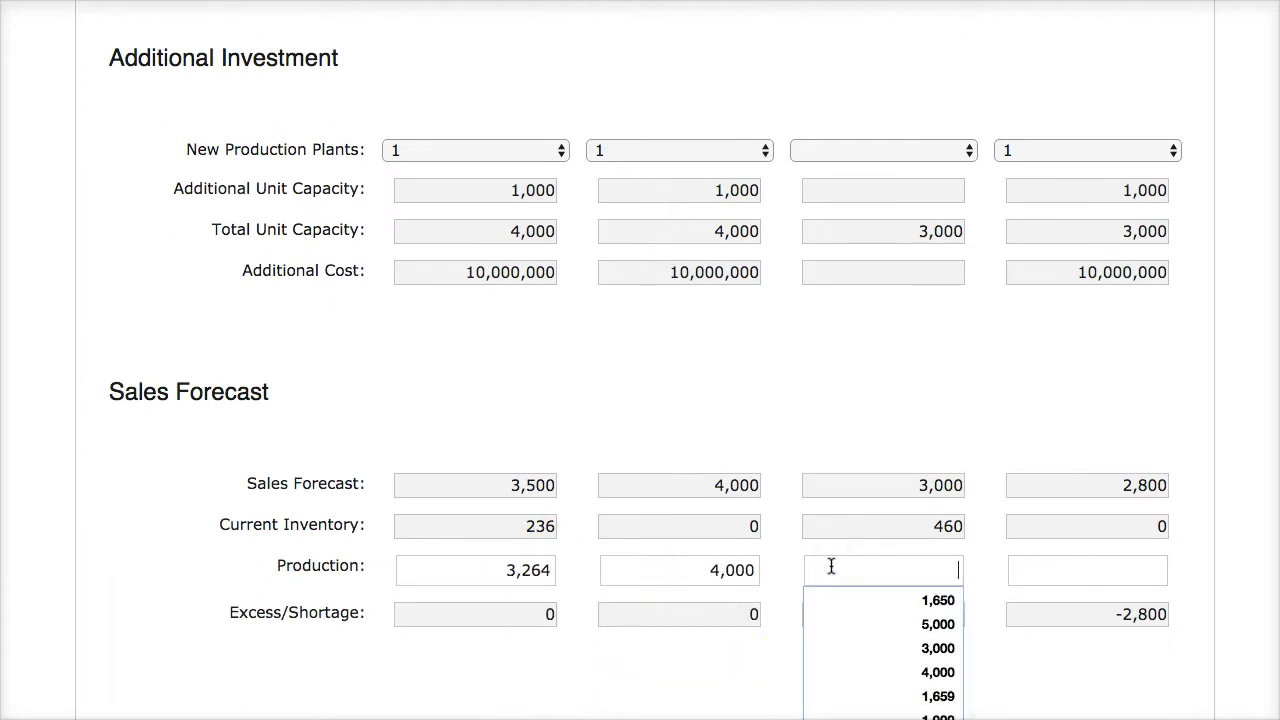
{"action": "left_click", "coordinate": [1057, 566]}
{"action": "type", "text": "2800"}
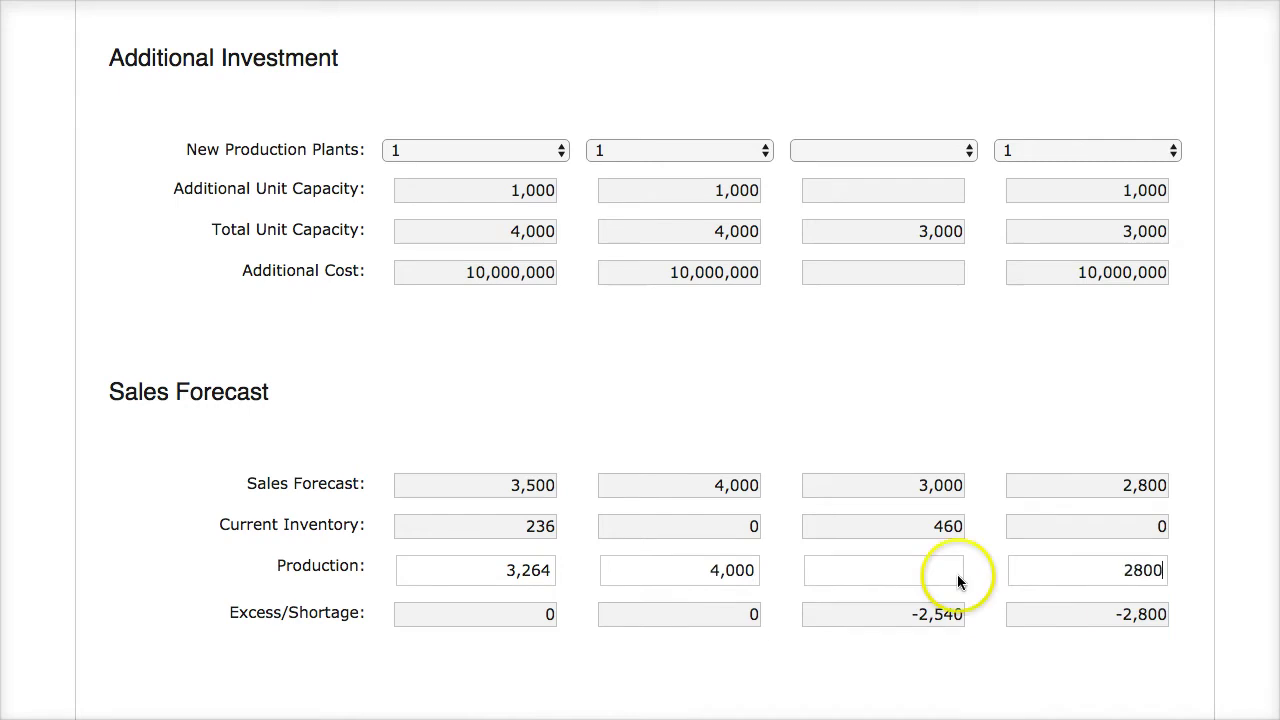
{"action": "type", "text": "0"}
{"action": "left_click", "coordinate": [903, 566]}
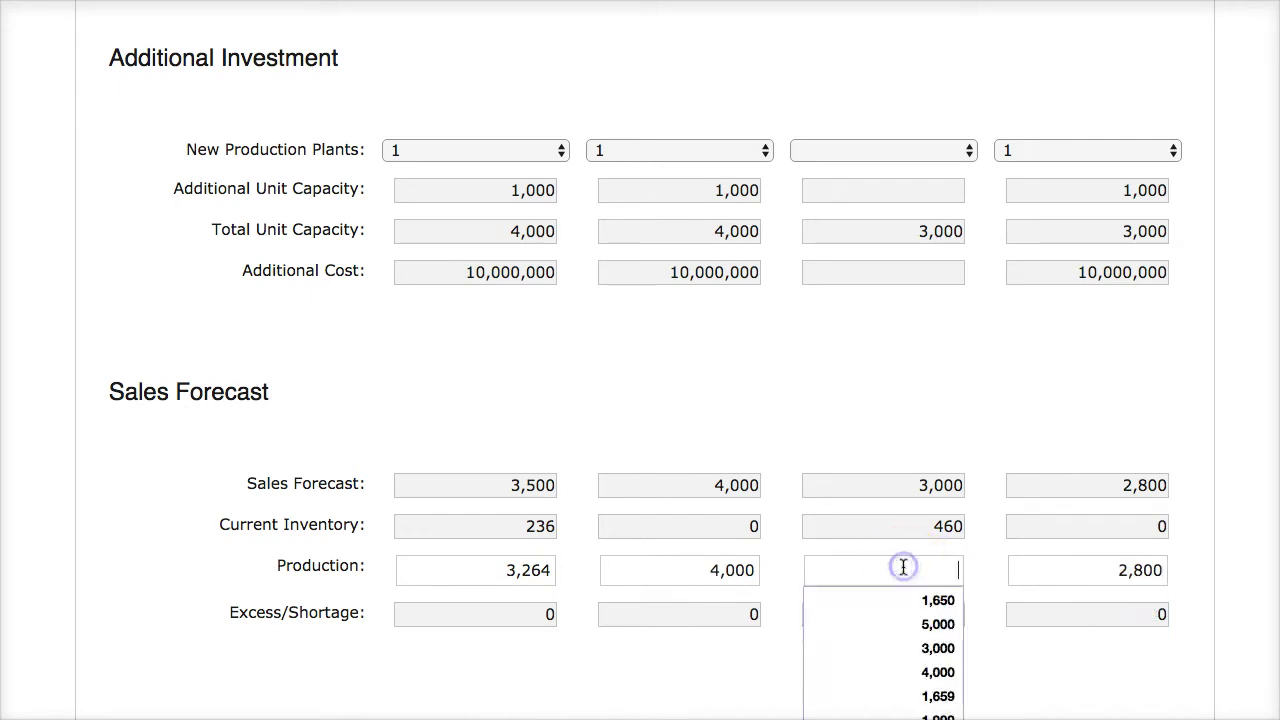
{"action": "type", "text": "2"}
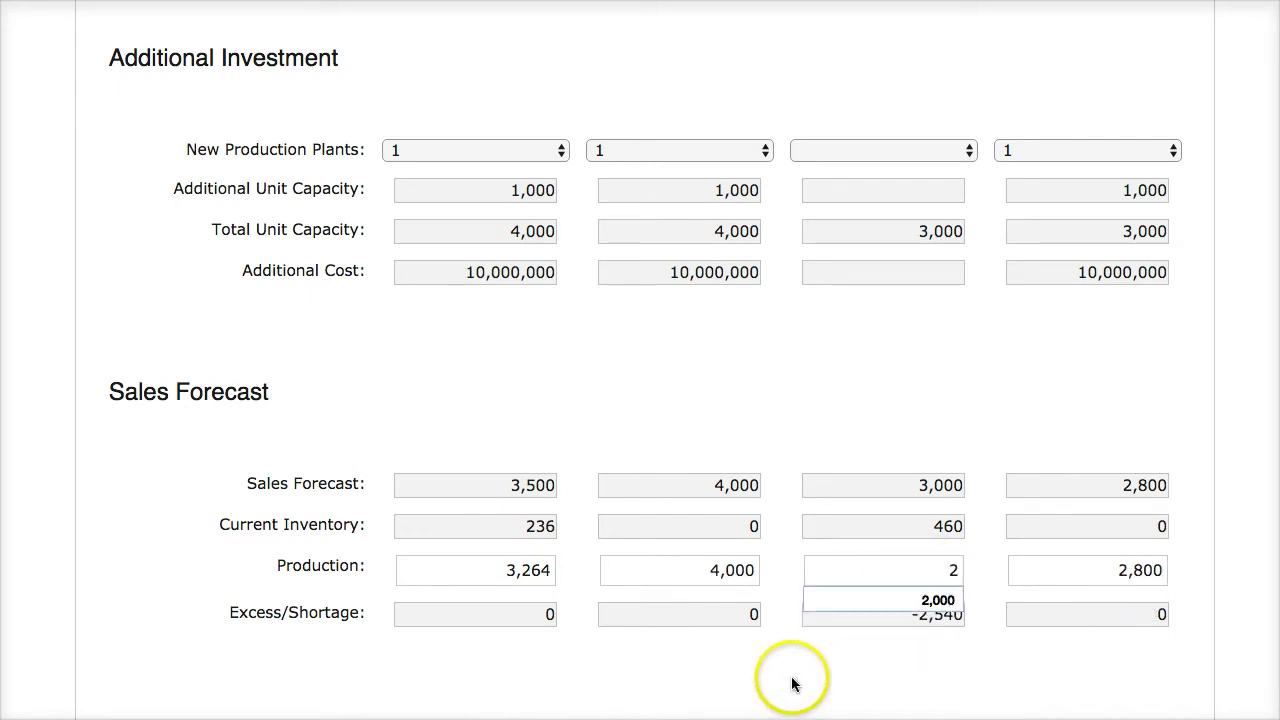
{"action": "type", "text": ",540"}
{"action": "left_click", "coordinate": [814, 678]}
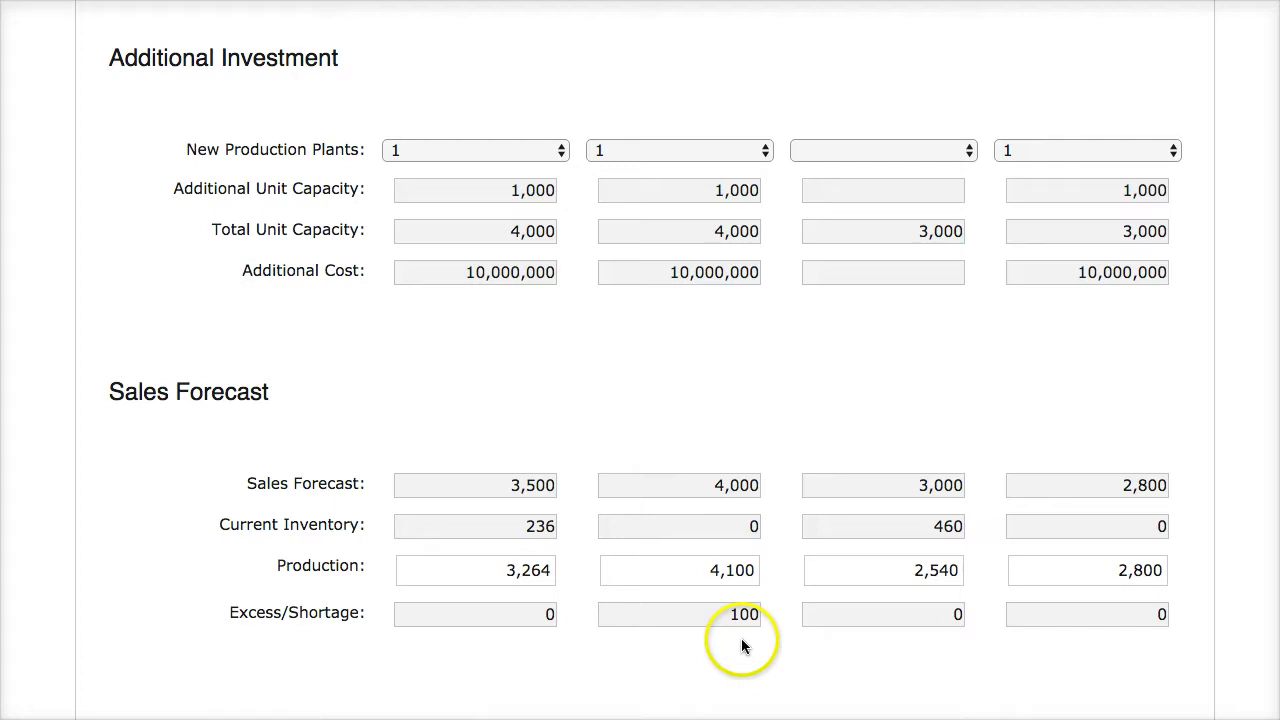
Set the Sedan Production quantity back to 4,000 to match its sales forecast
{"action": "double_click", "coordinate": [706, 568]}
{"action": "type", "text": "4,00"}
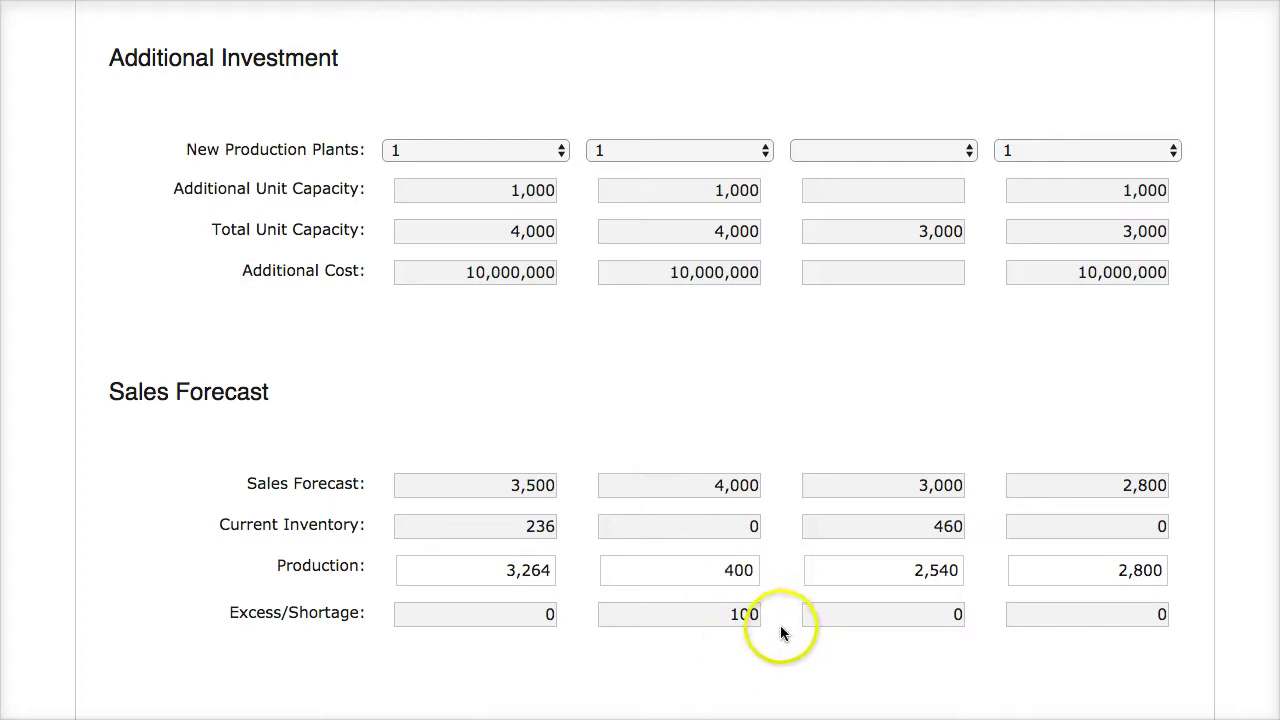
{"action": "type", "text": "0"}
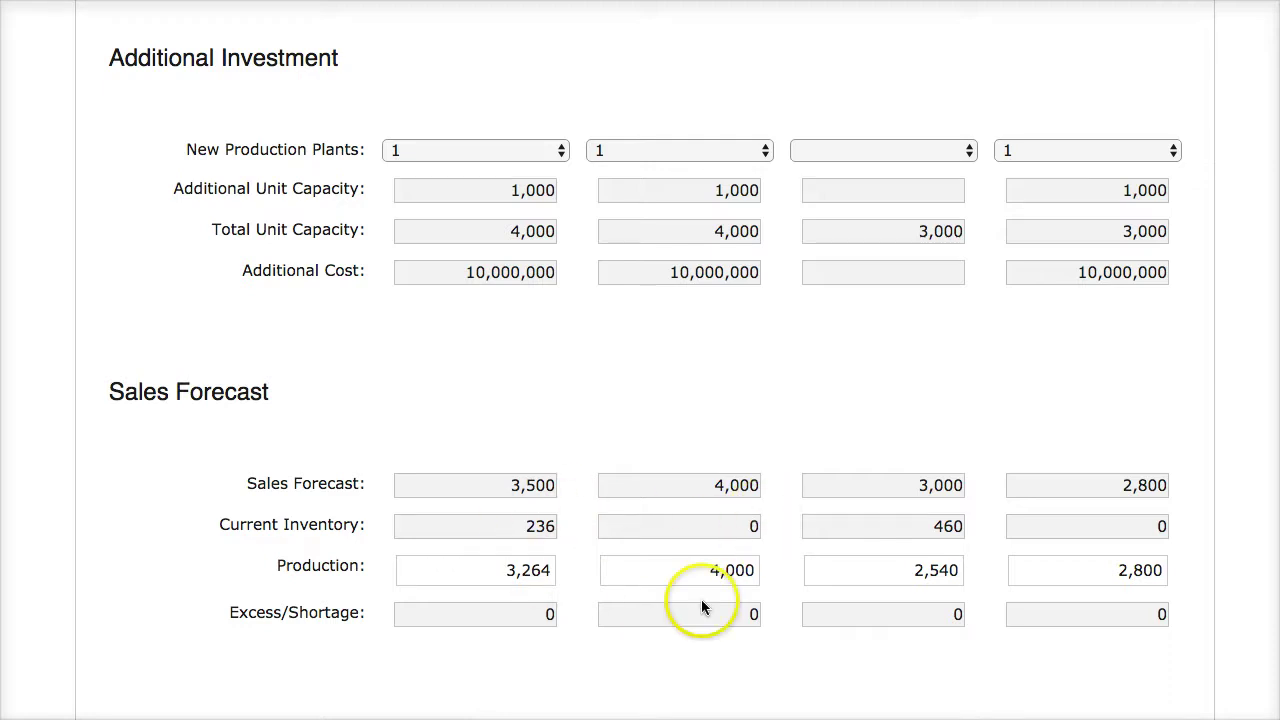
Compare the Economy and Truck Current Inventory with their sales forecasts and production quantities
{"action": "double_click", "coordinate": [943, 525]}
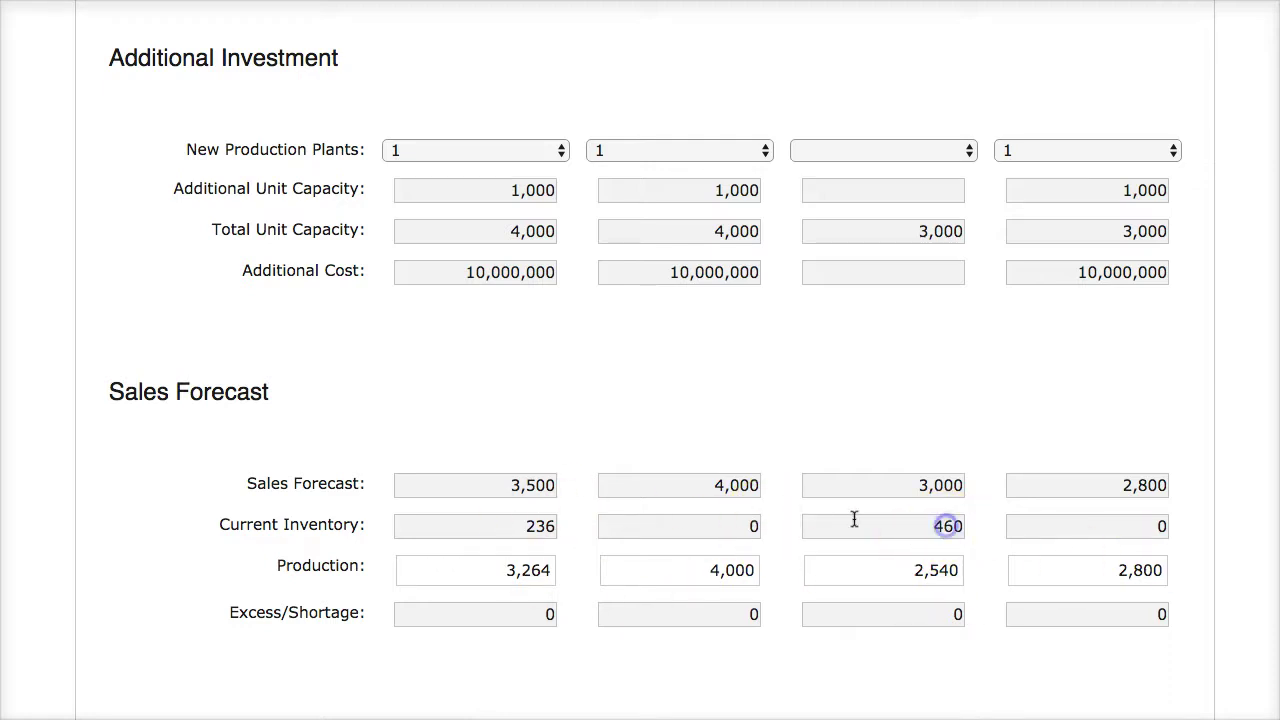
{"action": "left_click", "coordinate": [500, 543]}
{"action": "left_click", "coordinate": [536, 524]}
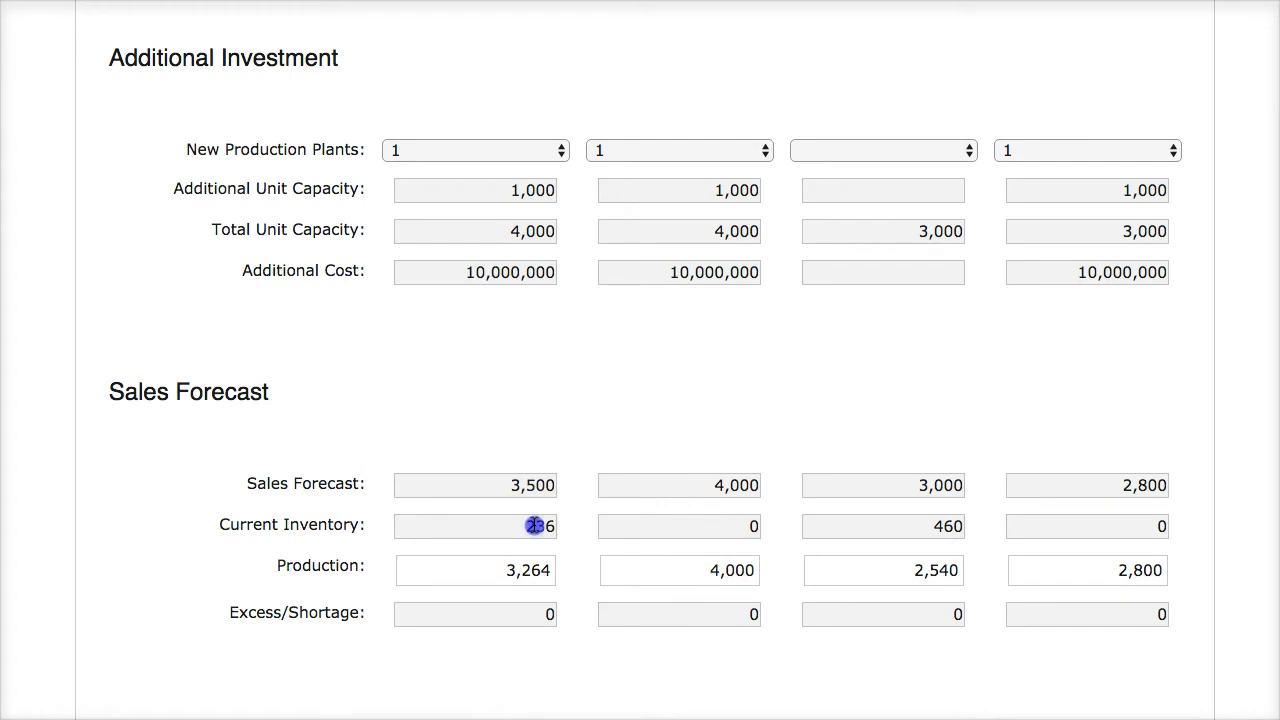
{"action": "double_click", "coordinate": [946, 525]}
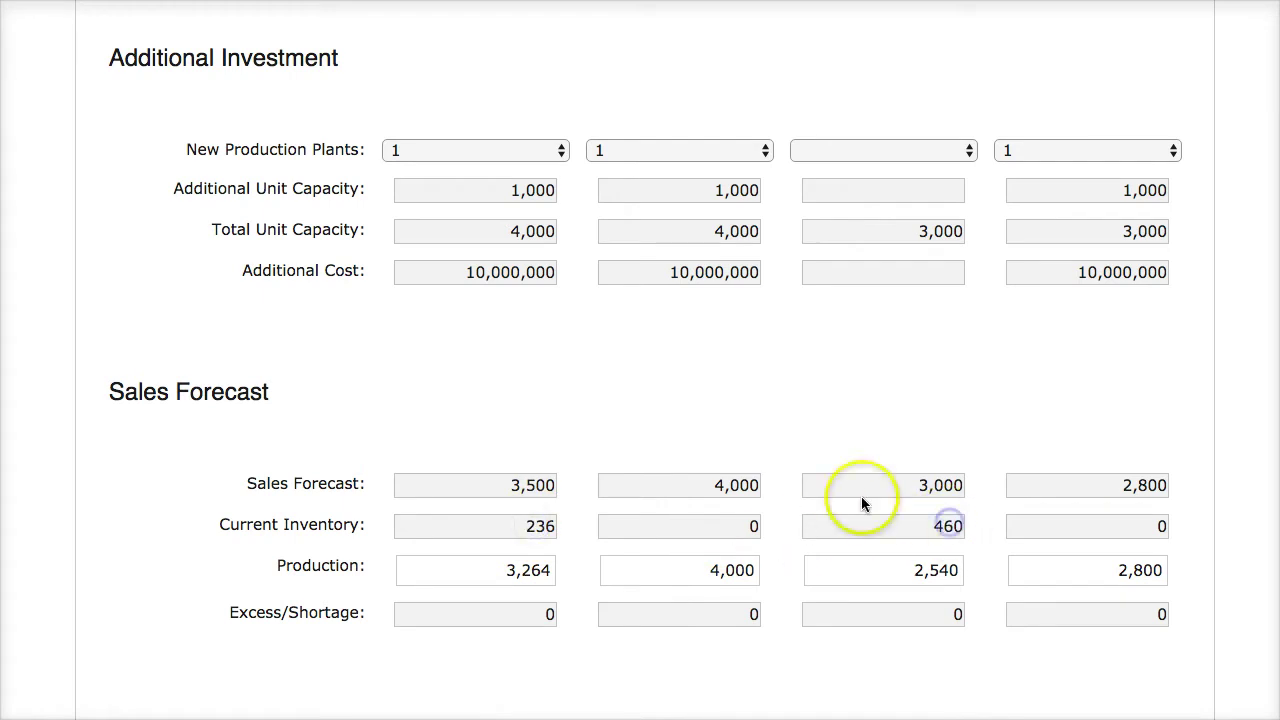
{"action": "left_click", "coordinate": [760, 514]}
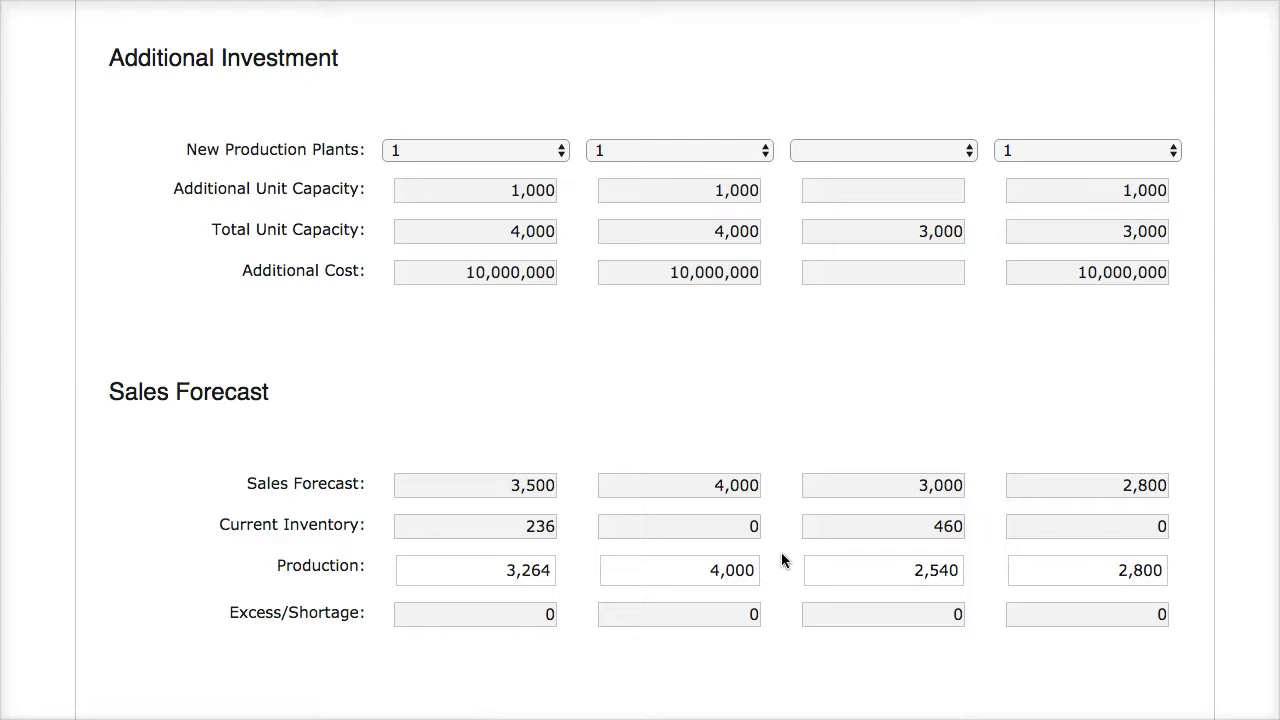
{"action": "scroll", "coordinate": [631, 320], "scroll_direction": "up", "scroll_amount": 5}
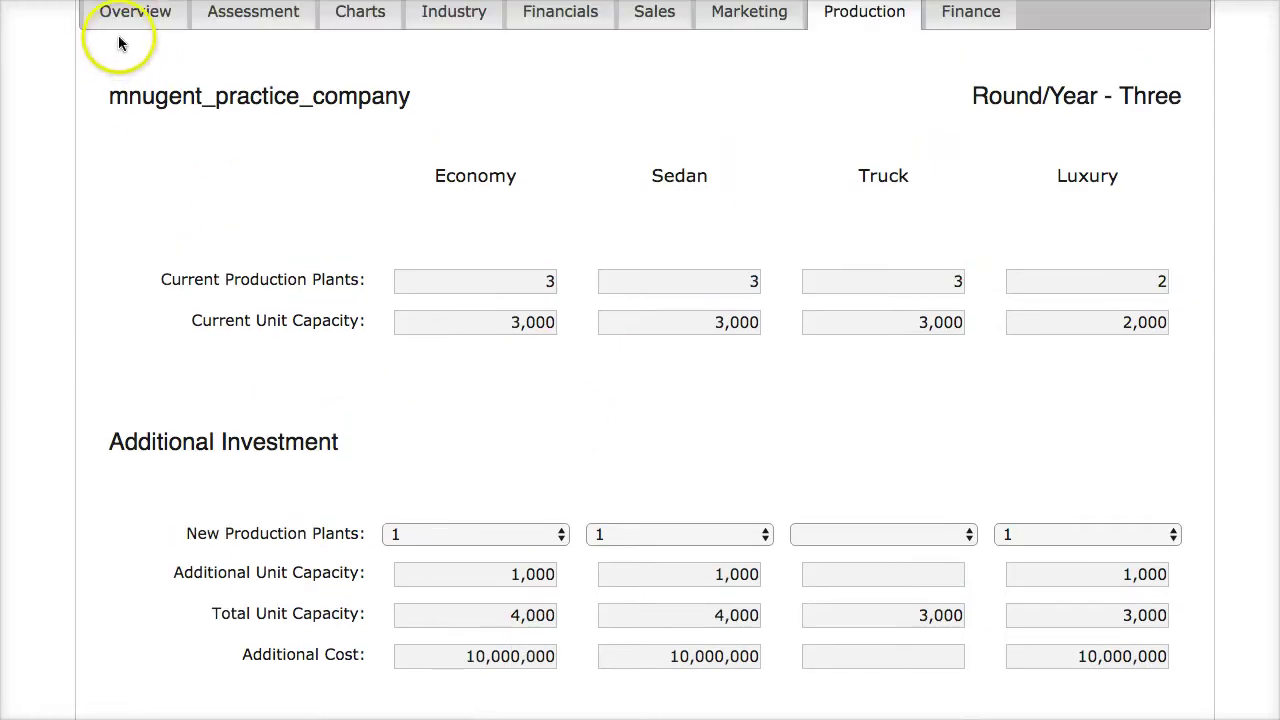
{"action": "scroll", "coordinate": [360, 393], "scroll_direction": "down", "scroll_amount": 5}
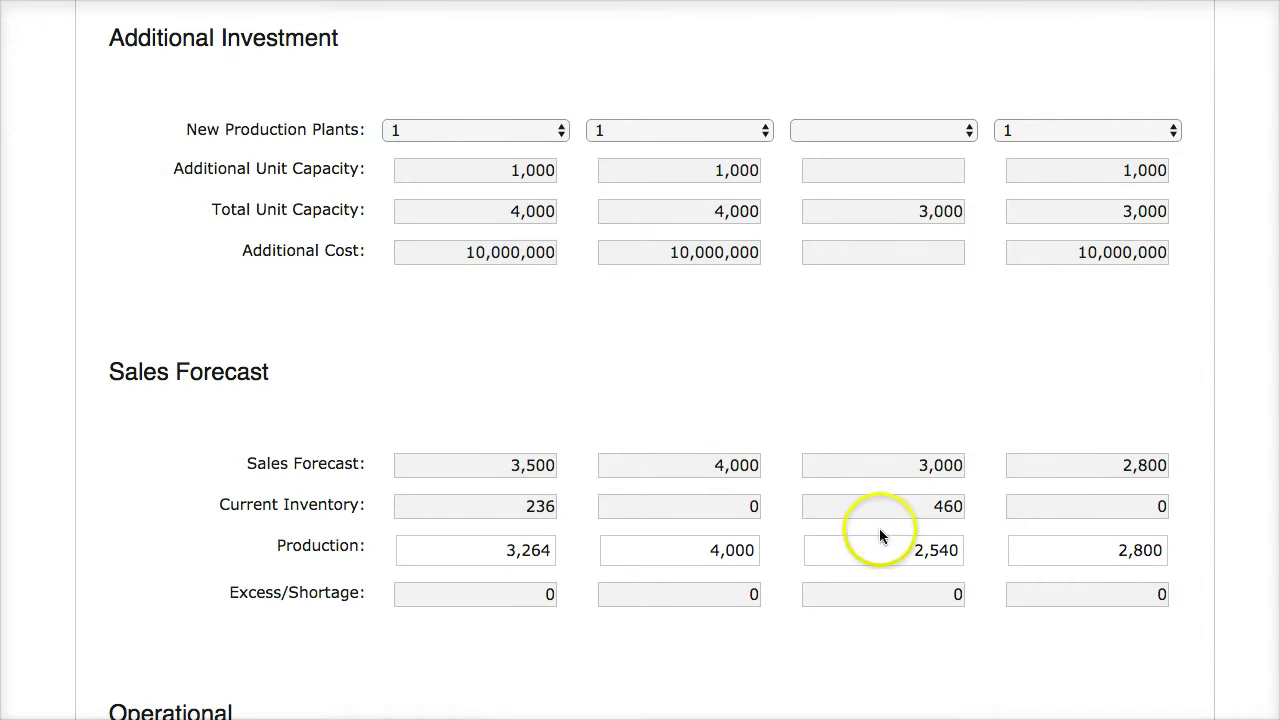
Set Equipment Enhancements to level 6 for the Economy, Sedan, Truck and Luxury classes in the Operational Investments
{"action": "scroll", "coordinate": [876, 528], "scroll_direction": "down", "scroll_amount": 2}
{"action": "scroll", "coordinate": [876, 528], "scroll_direction": "down", "scroll_amount": 3}
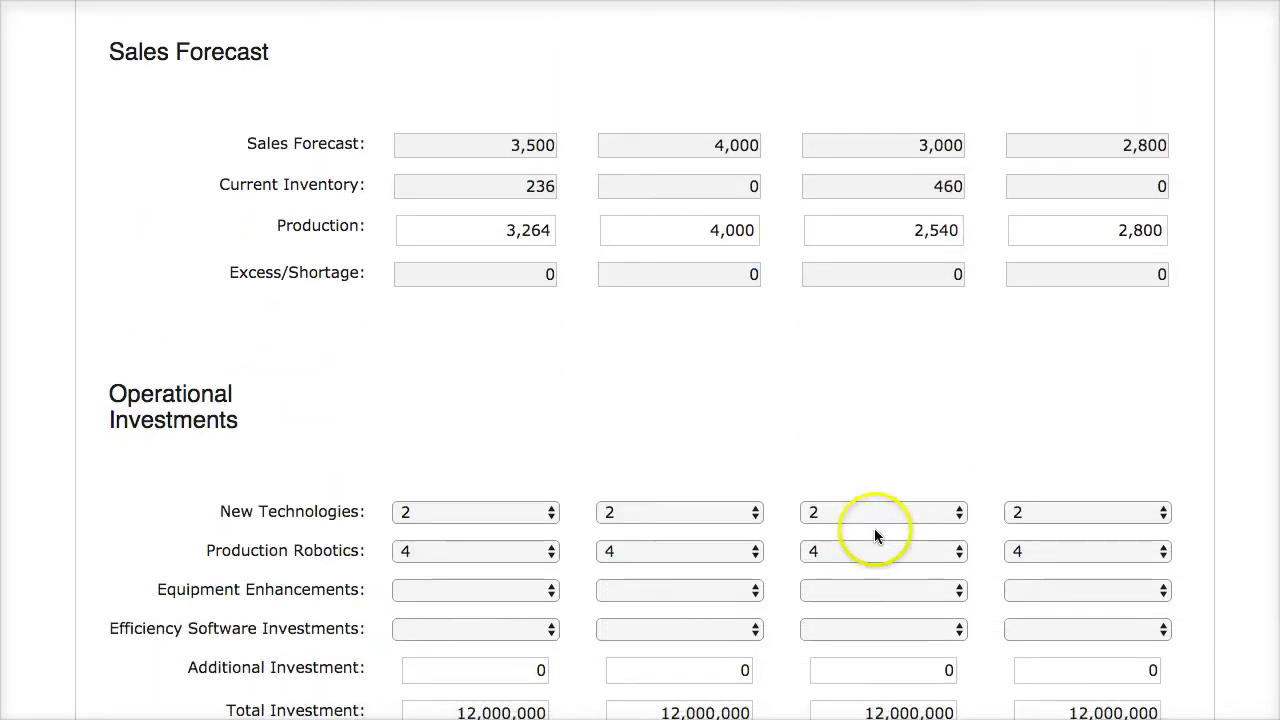
{"action": "left_click", "coordinate": [462, 519]}
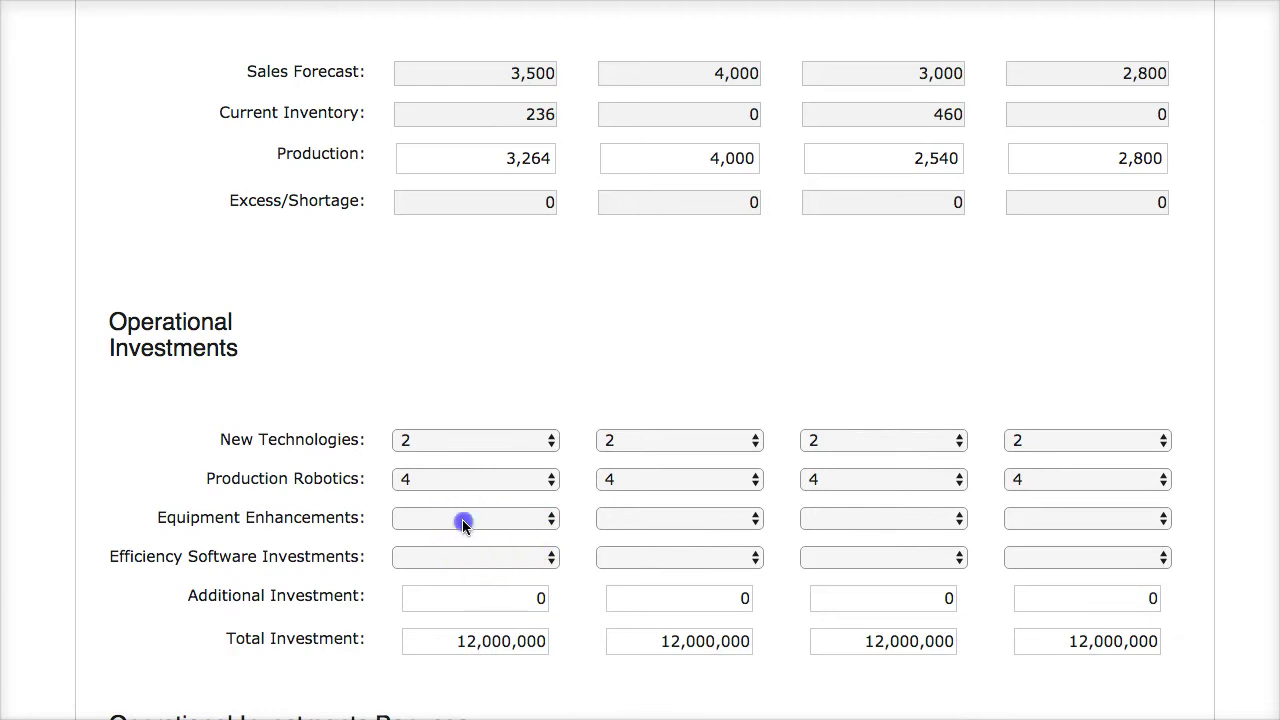
{"action": "left_click", "coordinate": [460, 664]}
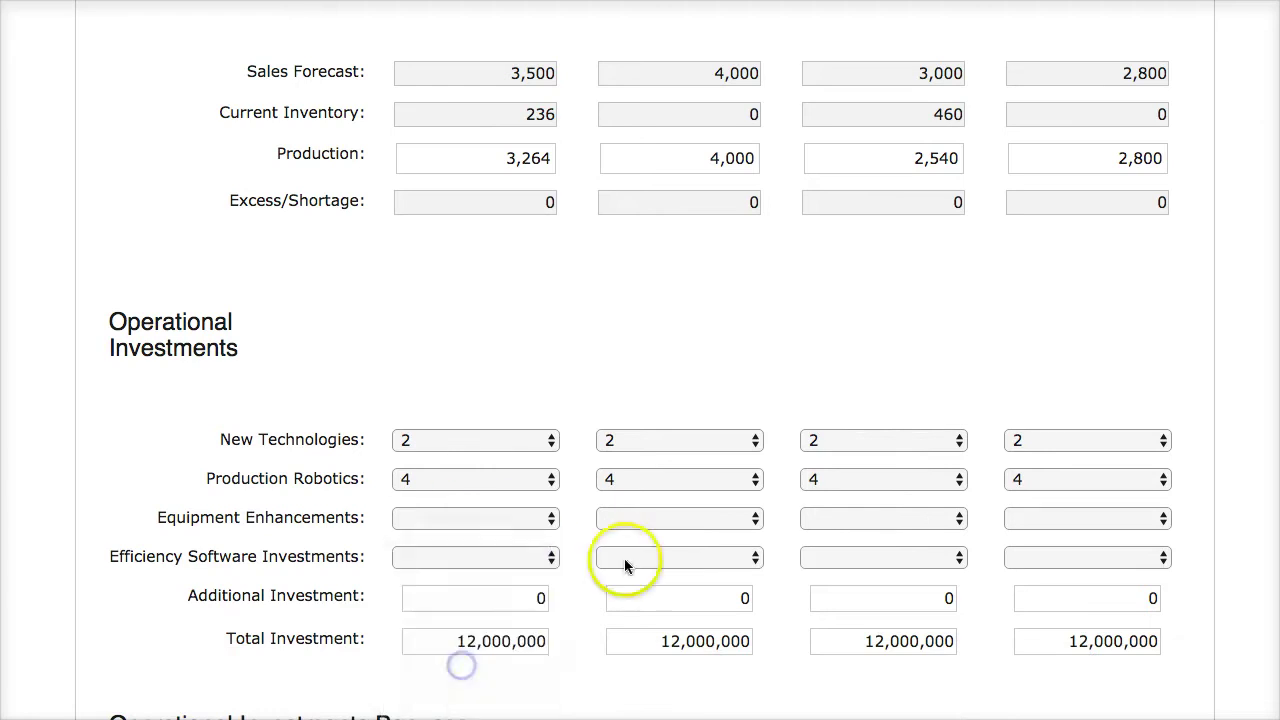
{"action": "left_click", "coordinate": [663, 518]}
{"action": "left_click", "coordinate": [662, 664]}
{"action": "left_click", "coordinate": [832, 520]}
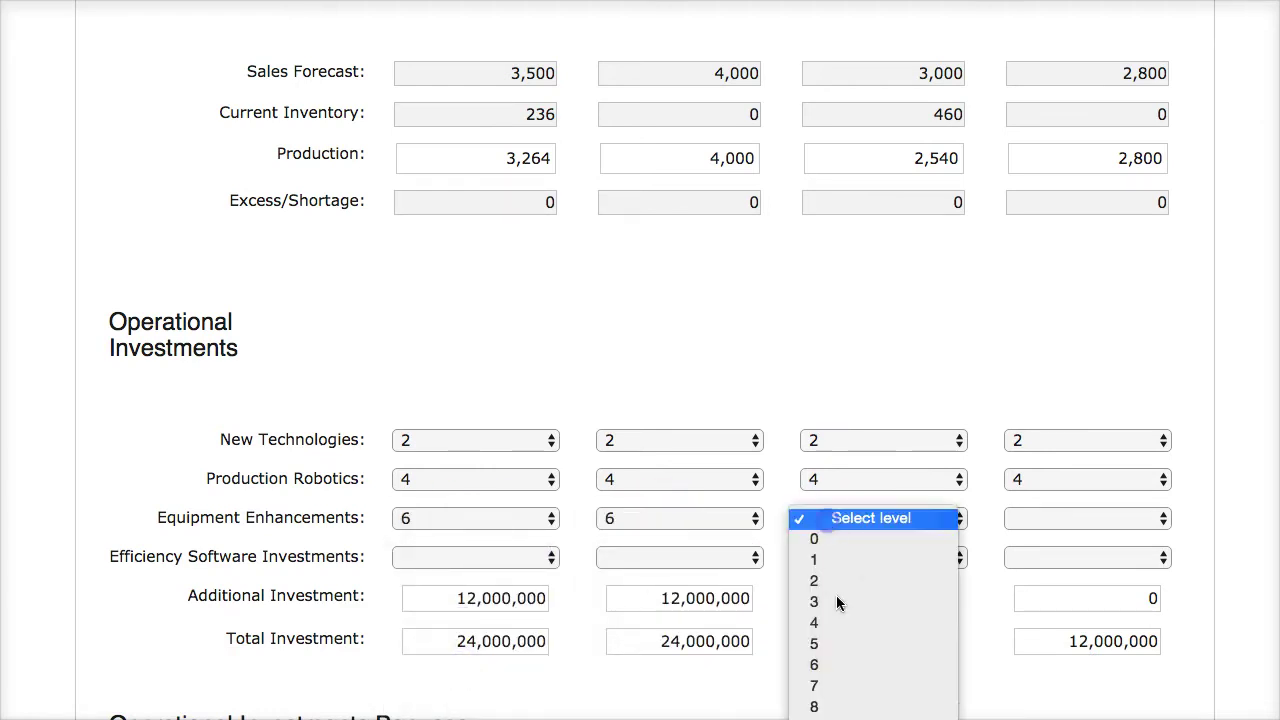
{"action": "left_click", "coordinate": [838, 668]}
{"action": "left_click", "coordinate": [1036, 518]}
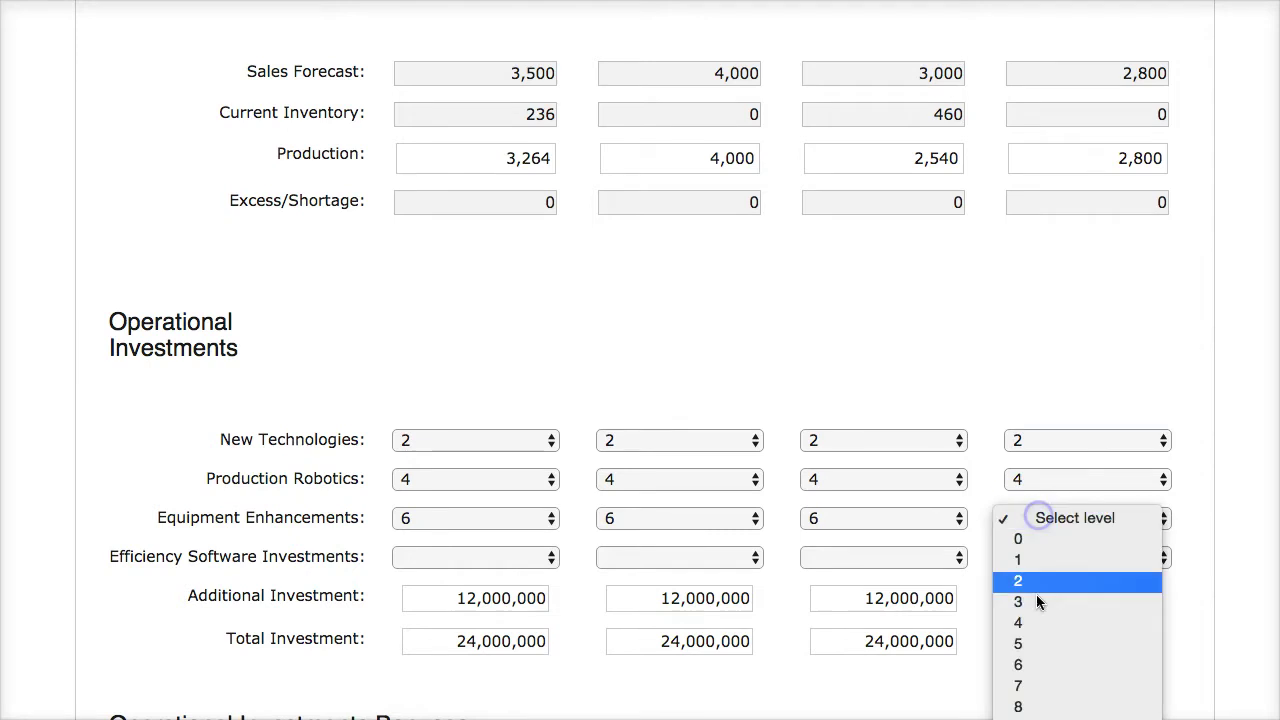
{"action": "left_click", "coordinate": [1037, 664]}
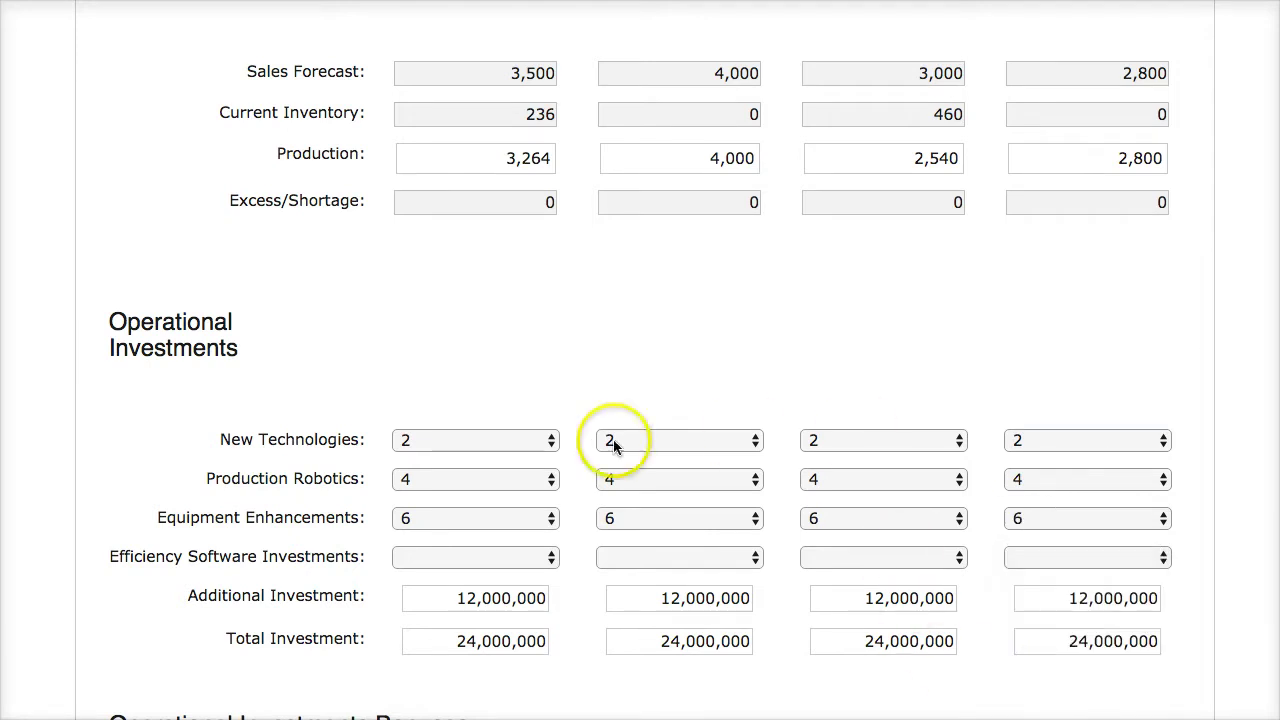
Review the Round Three finance decisions, including the pro forma income statement, cash surplus and capital structure
{"action": "scroll", "coordinate": [597, 471], "scroll_direction": "down", "scroll_amount": 10}
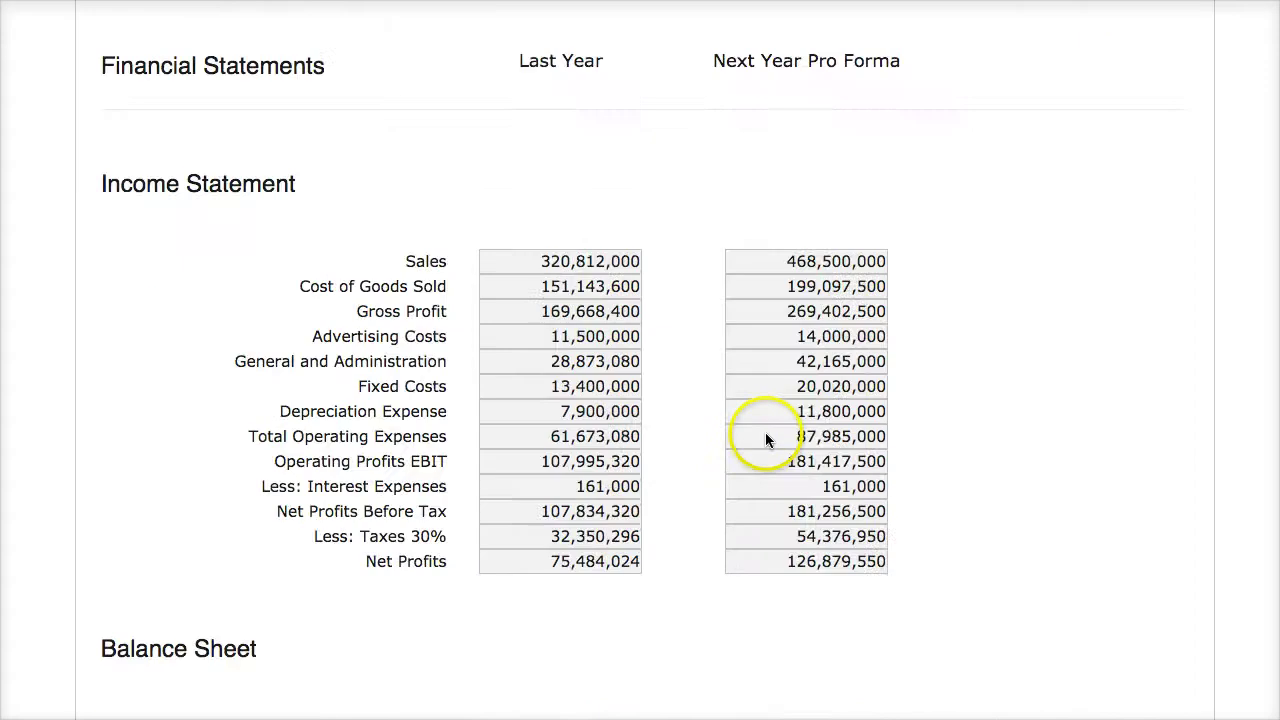
{"action": "scroll", "coordinate": [765, 432], "scroll_direction": "down", "scroll_amount": 15}
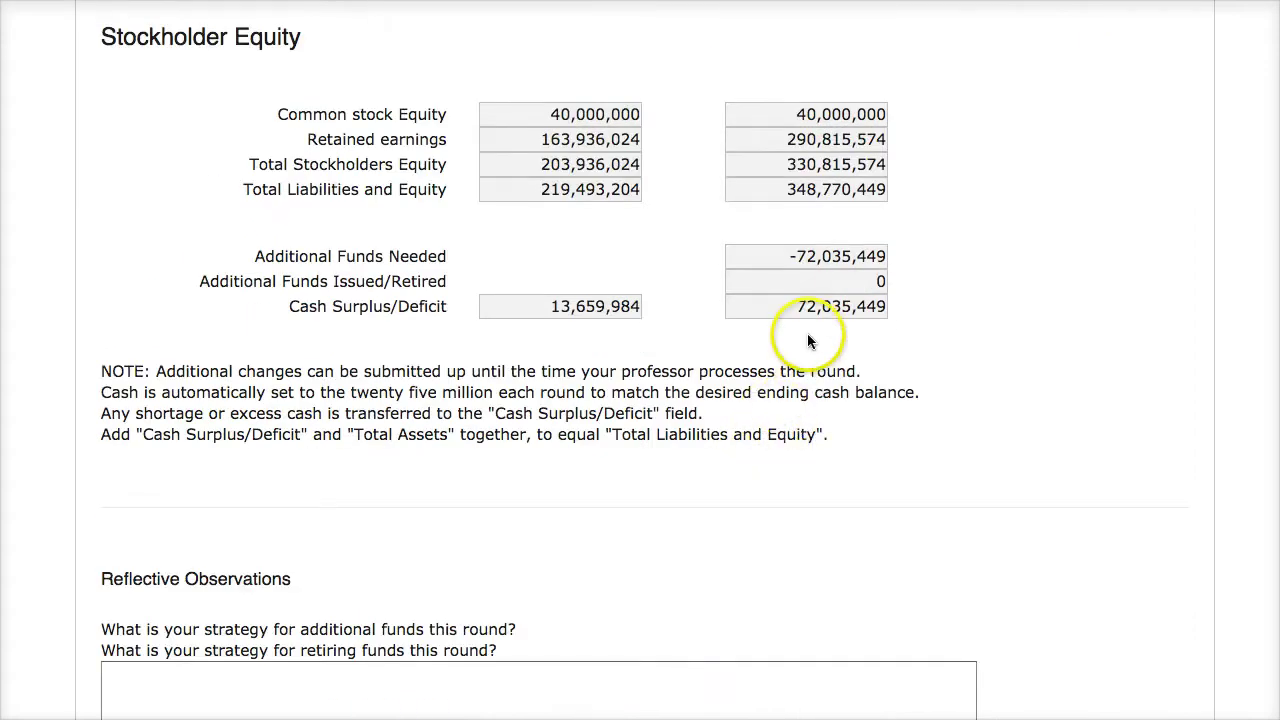
{"action": "scroll", "coordinate": [866, 406], "scroll_direction": "up", "scroll_amount": 15}
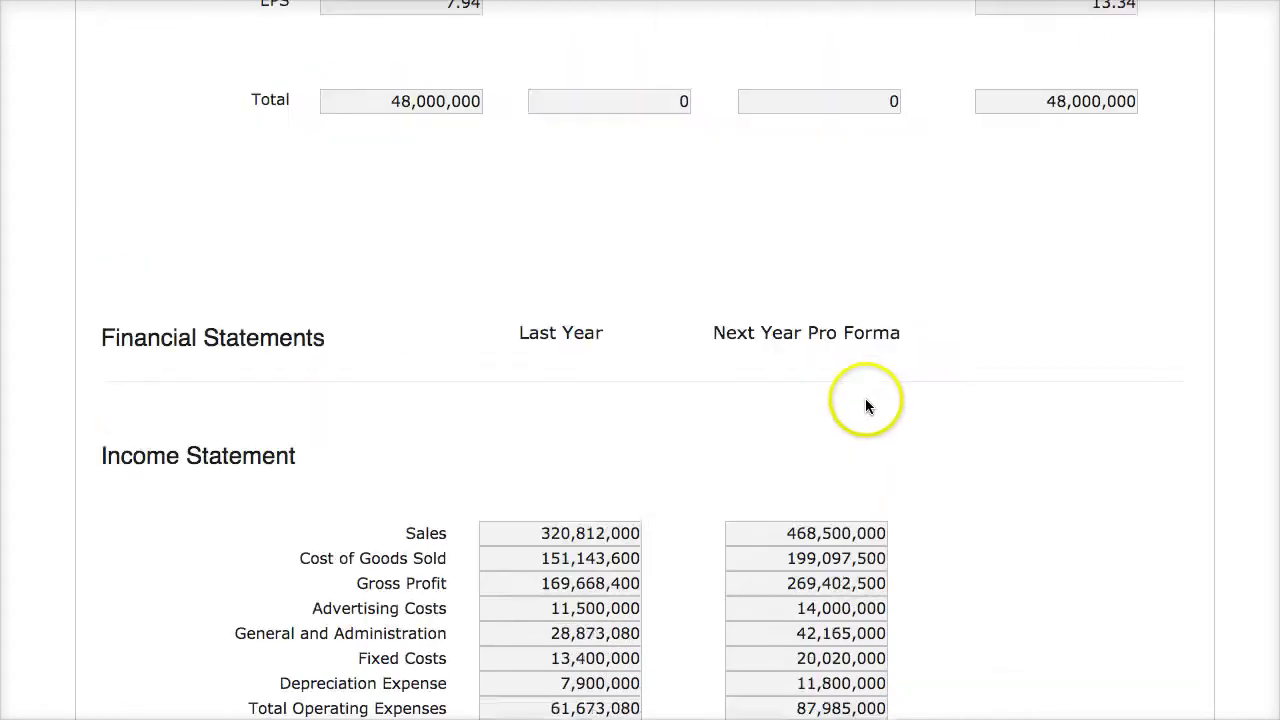
{"action": "scroll", "coordinate": [866, 406], "scroll_direction": "up", "scroll_amount": 6}
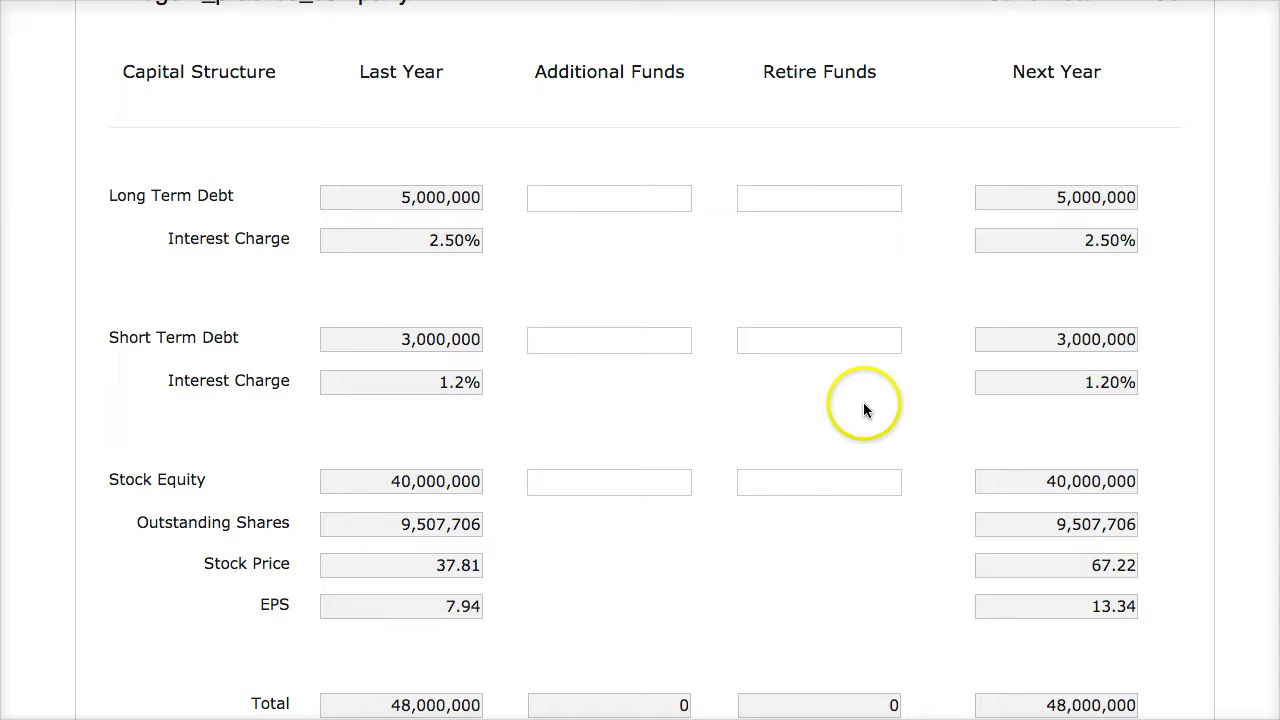
{"action": "scroll", "coordinate": [864, 404], "scroll_direction": "up", "scroll_amount": 2}
{"action": "scroll", "coordinate": [859, 420], "scroll_direction": "down", "scroll_amount": 1}
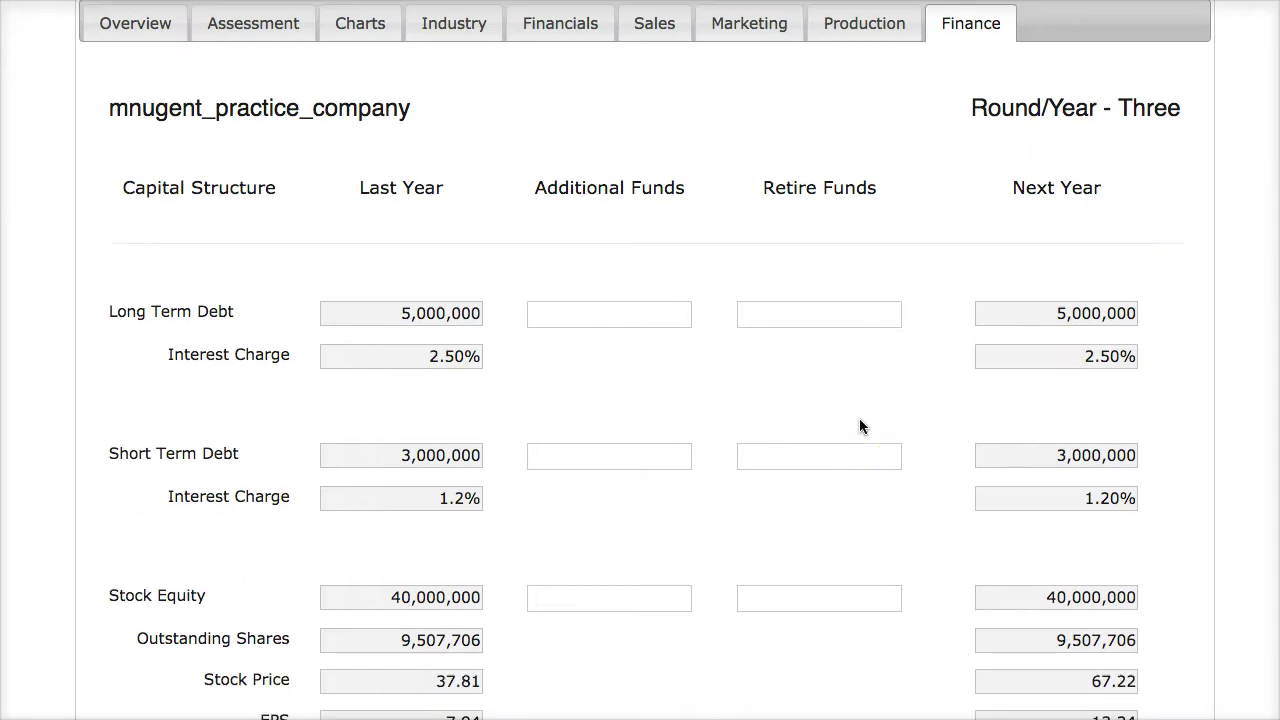
Enter 10,000,000 of Stock Equity as funds to retire in the capital structure
{"action": "left_click", "coordinate": [853, 430]}
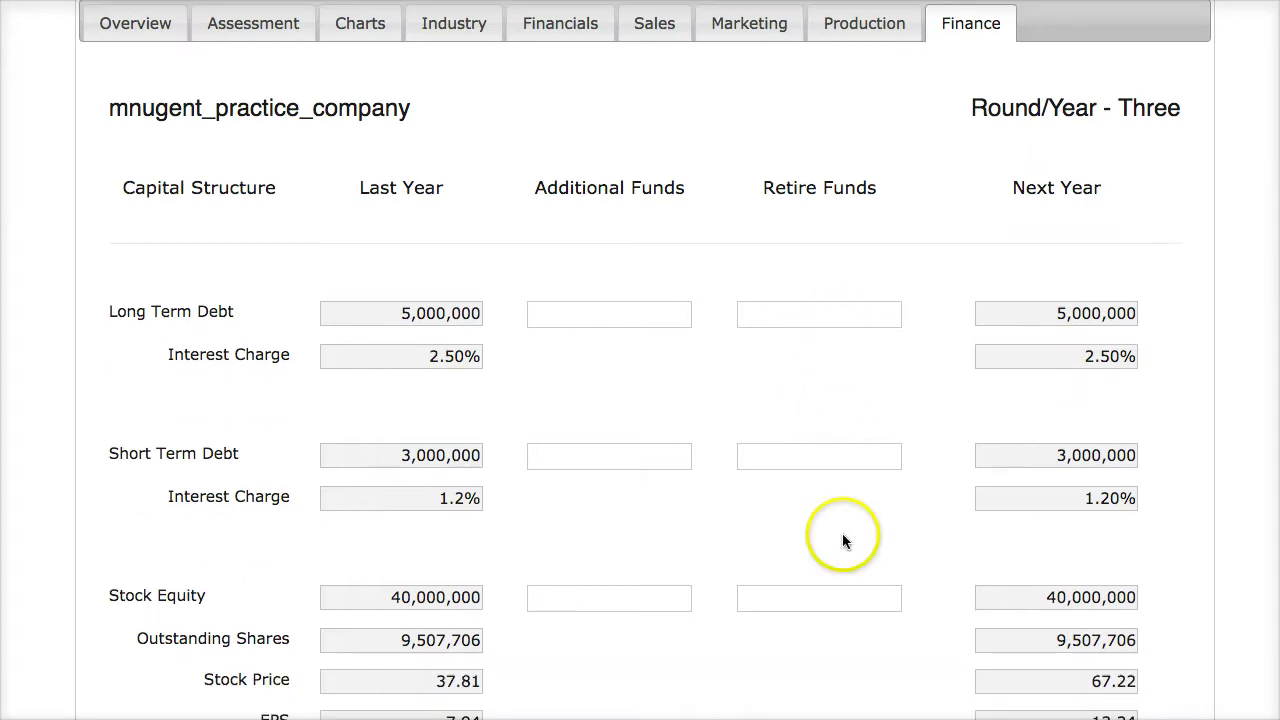
{"action": "left_click", "coordinate": [857, 596]}
{"action": "type", "text": "10000000"}
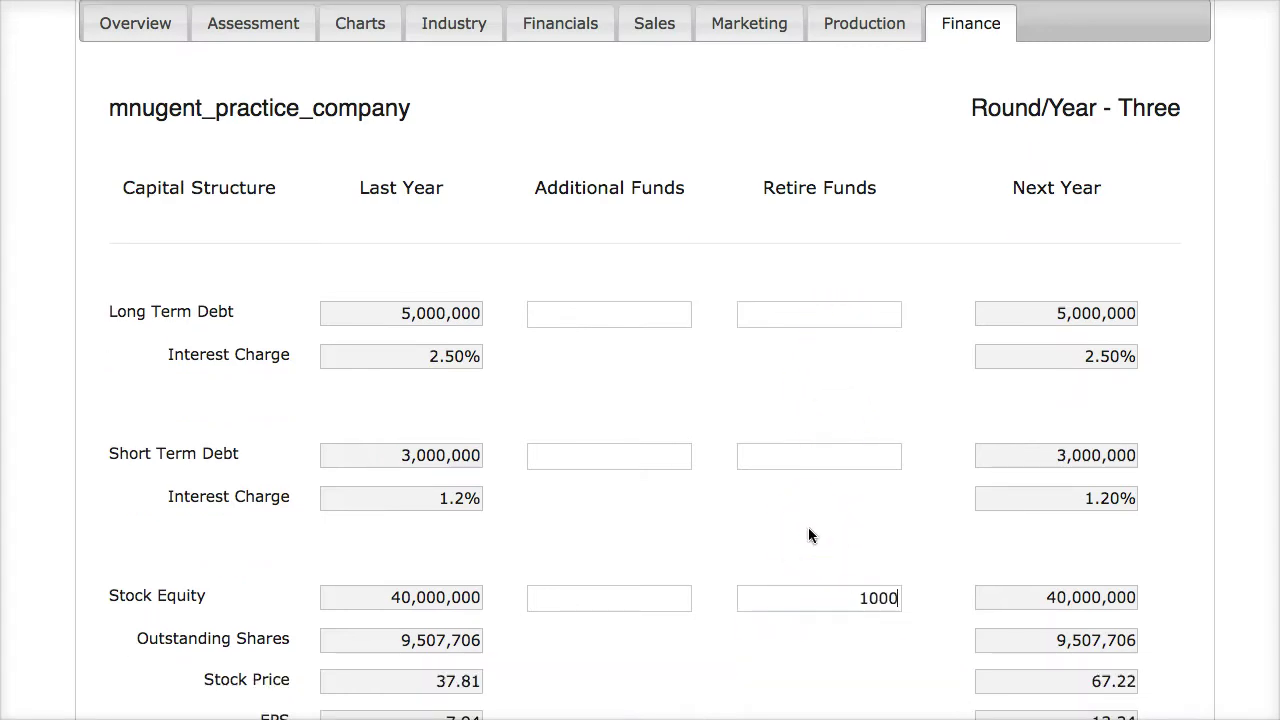
{"action": "left_click", "coordinate": [809, 527]}
Enter 1,500,000 of Short Term Debt as funds to retire
{"action": "left_click", "coordinate": [817, 458]}
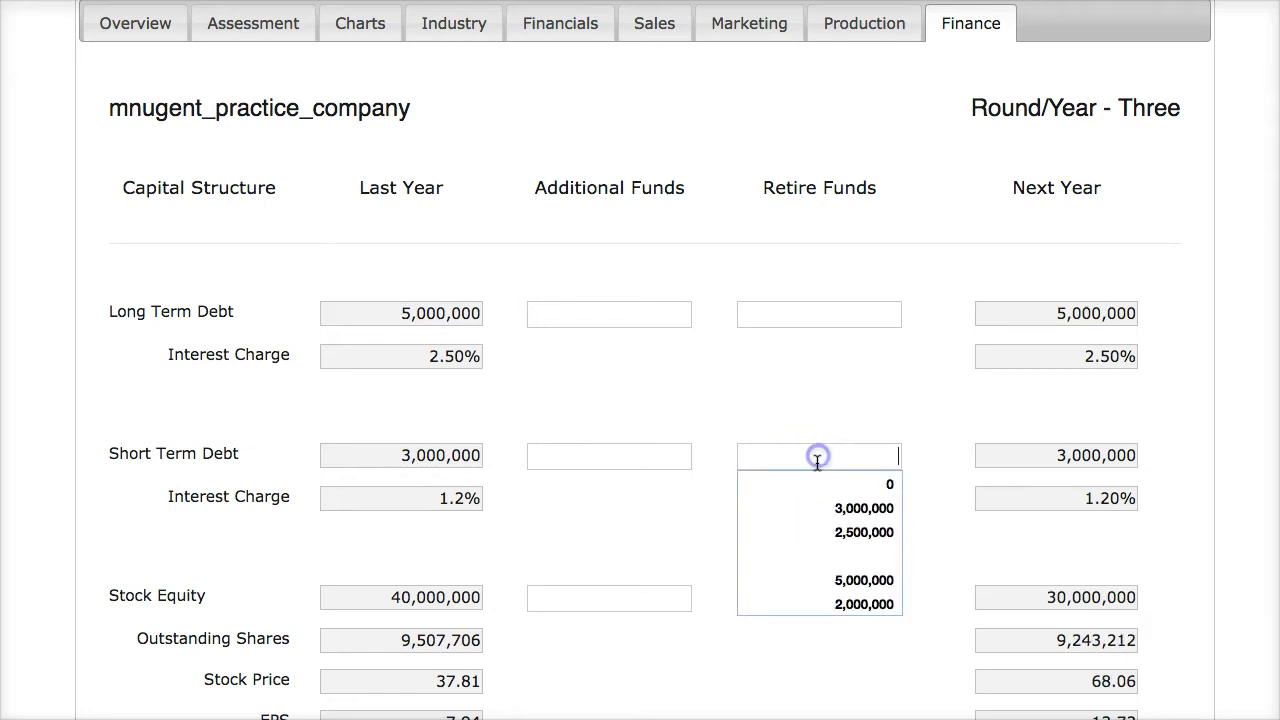
{"action": "type", "text": "1,500,0"}
{"action": "type", "text": "000"}
{"action": "left_click", "coordinate": [726, 520]}
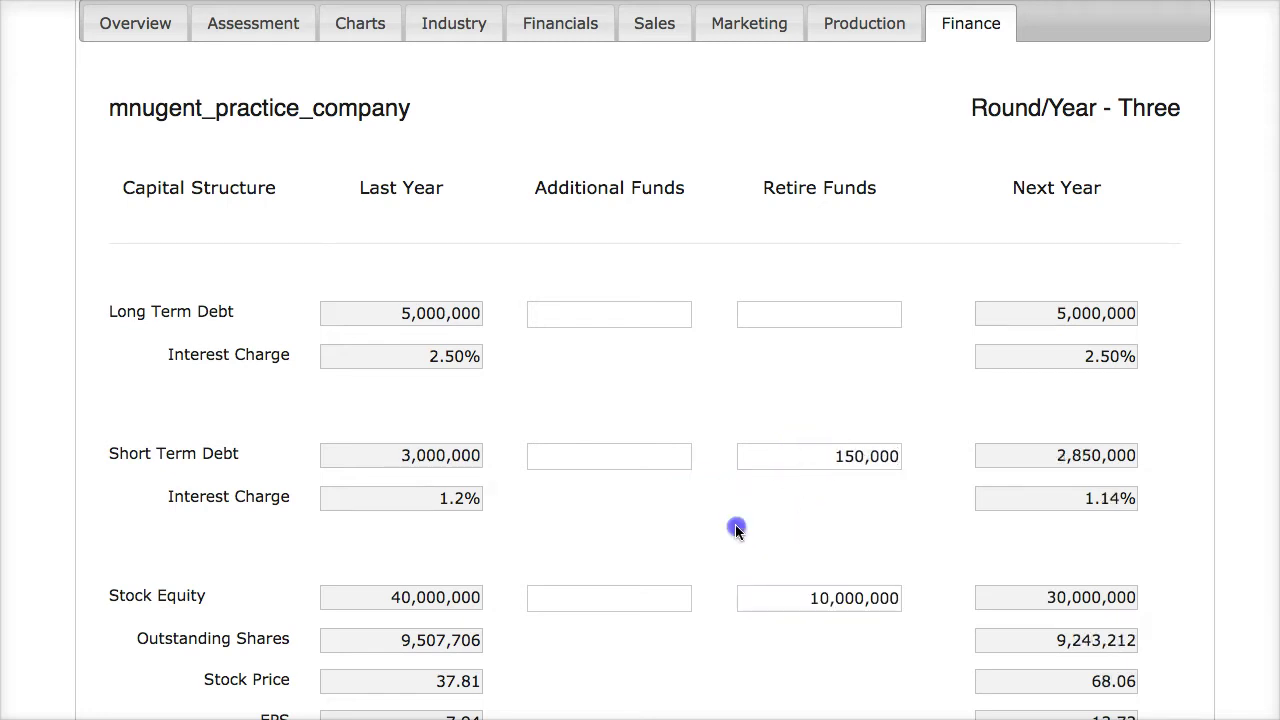
{"action": "left_click", "coordinate": [891, 456]}
{"action": "type", "text": "0"}
{"action": "left_click", "coordinate": [900, 499]}
Enter 2,500,000 of Long Term Debt as funds to retire
{"action": "left_click", "coordinate": [837, 313]}
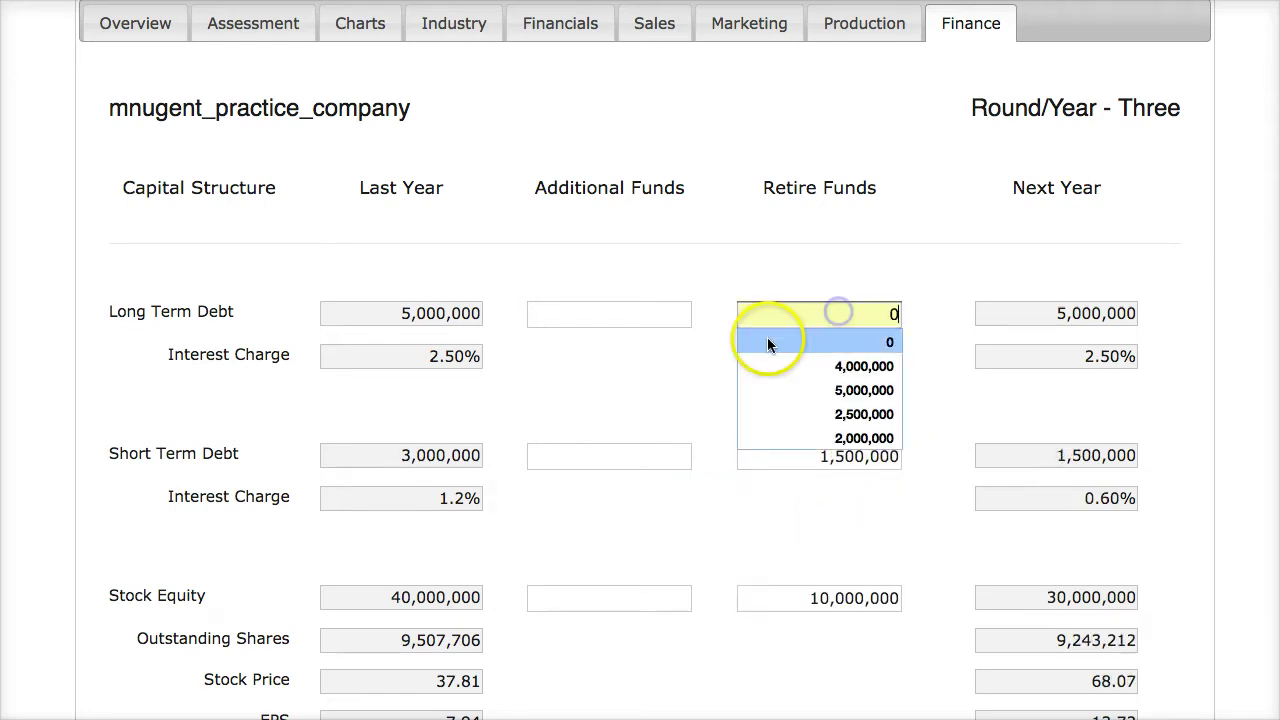
{"action": "type", "text": "250000"}
{"action": "left_click", "coordinate": [686, 386]}
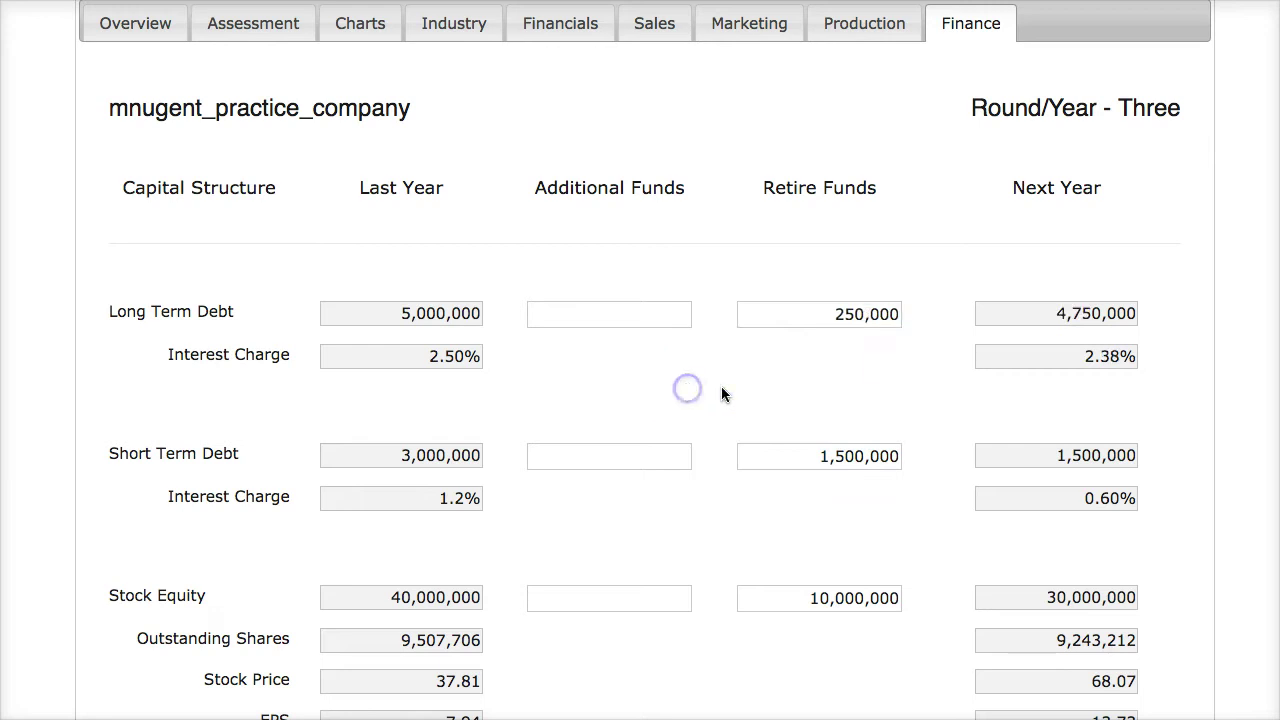
{"action": "left_click", "coordinate": [893, 314]}
{"action": "type", "text": "0"}
{"action": "left_click", "coordinate": [790, 368]}
Check the total retired funds and the pro forma Cash Surplus/Deficit in the financial statements
{"action": "scroll", "coordinate": [722, 445], "scroll_direction": "down", "scroll_amount": 20}
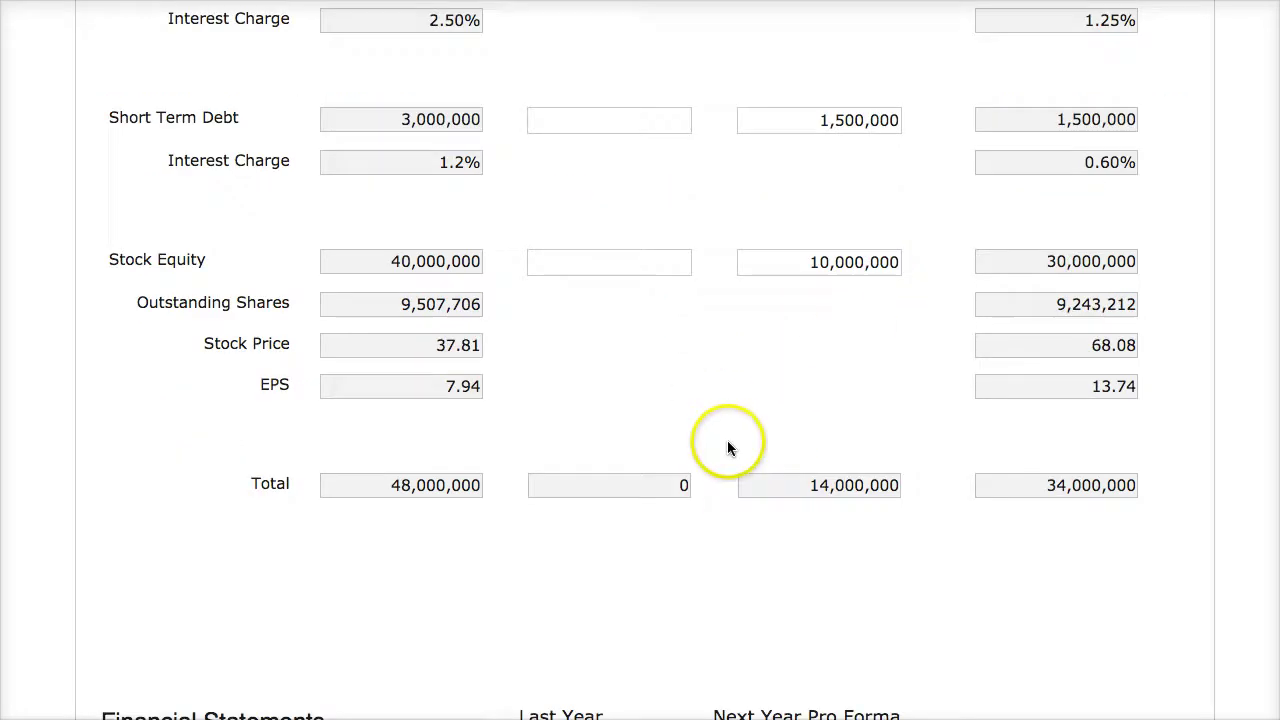
{"action": "scroll", "coordinate": [735, 450], "scroll_direction": "down", "scroll_amount": 10}
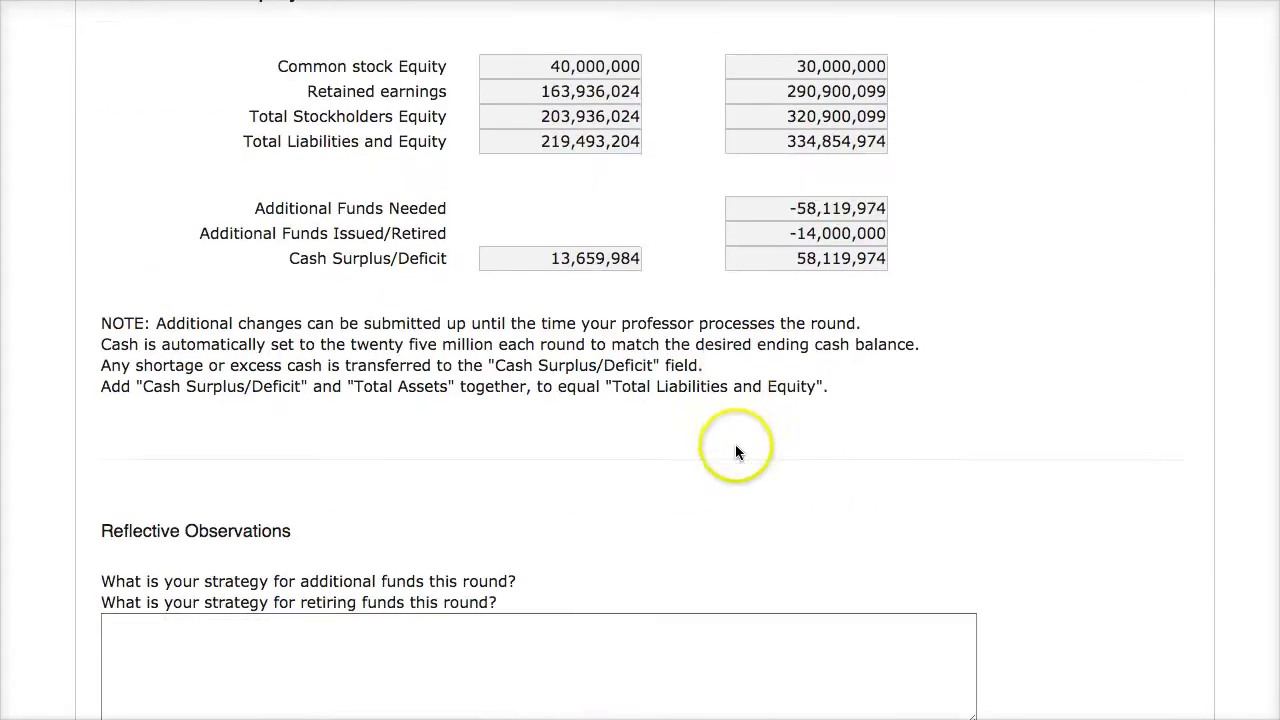
{"action": "left_click", "coordinate": [676, 588]}
Examine the Year 2 and Year 3 key financial ratios, their points and the Total Points in the Round Four assessment
{"action": "left_click", "coordinate": [612, 315]}
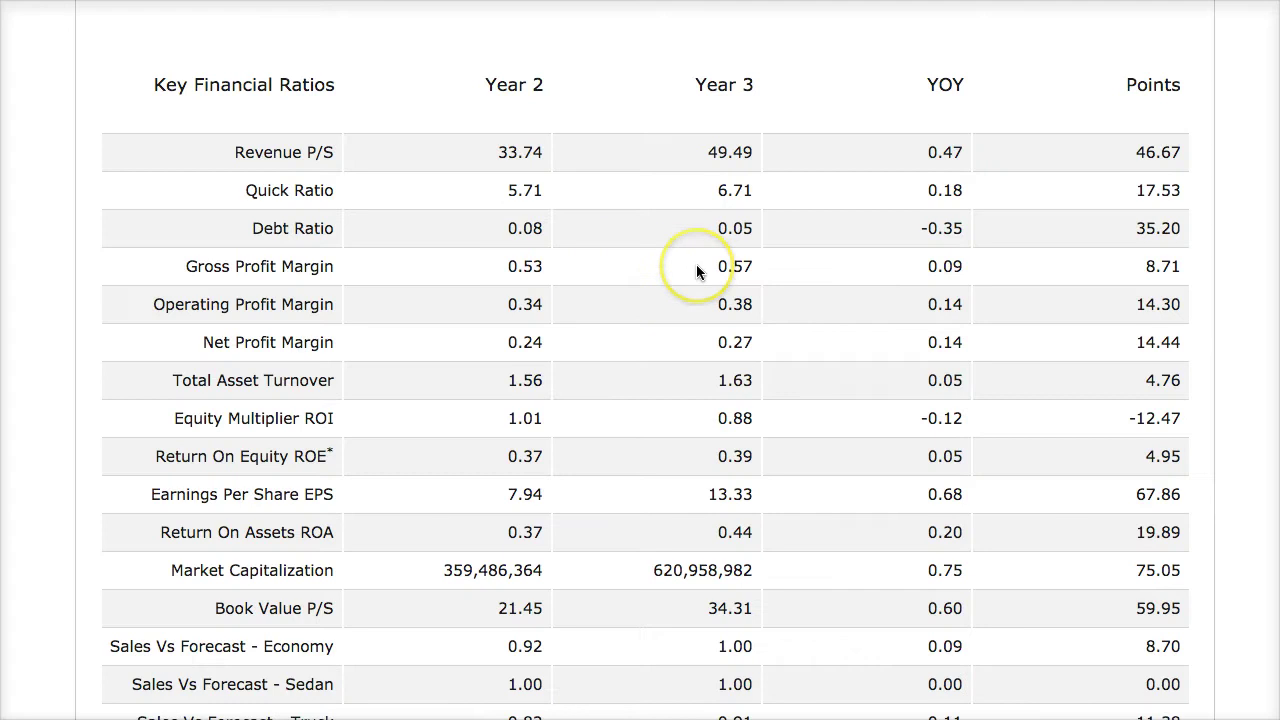
{"action": "scroll", "coordinate": [696, 264], "scroll_direction": "down", "scroll_amount": 5}
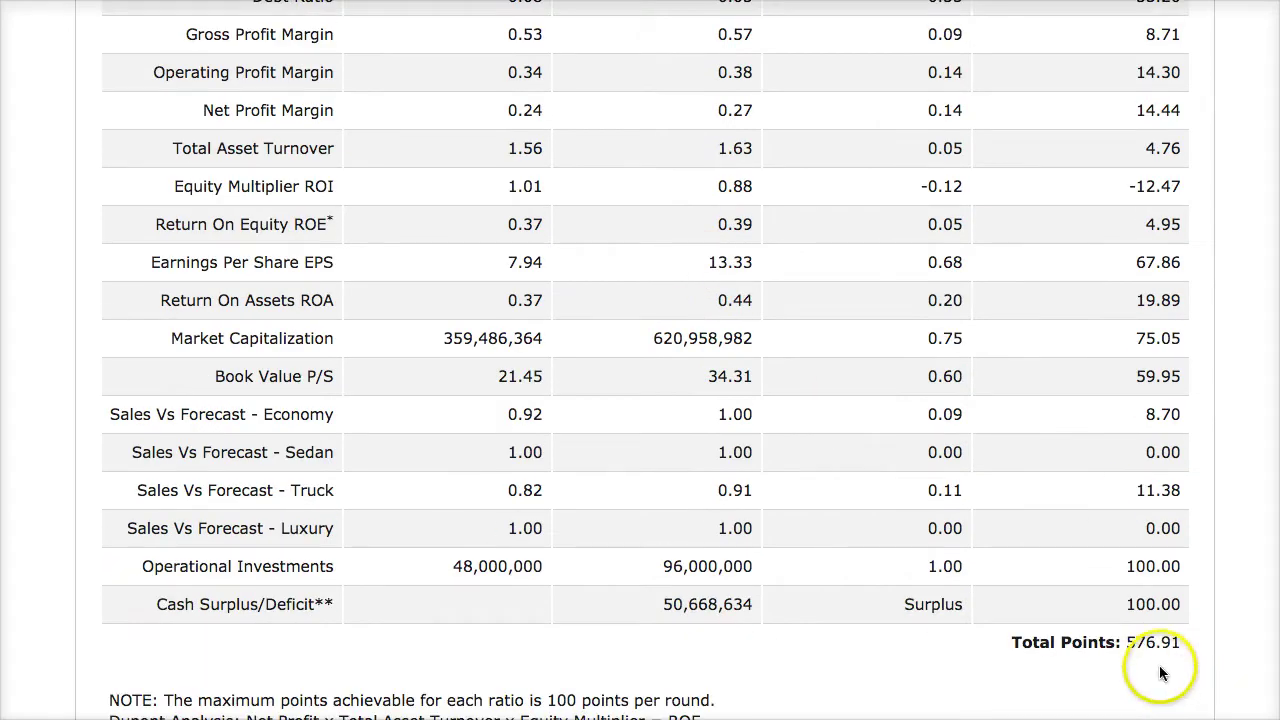
{"action": "scroll", "coordinate": [980, 545], "scroll_direction": "up", "scroll_amount": 5}
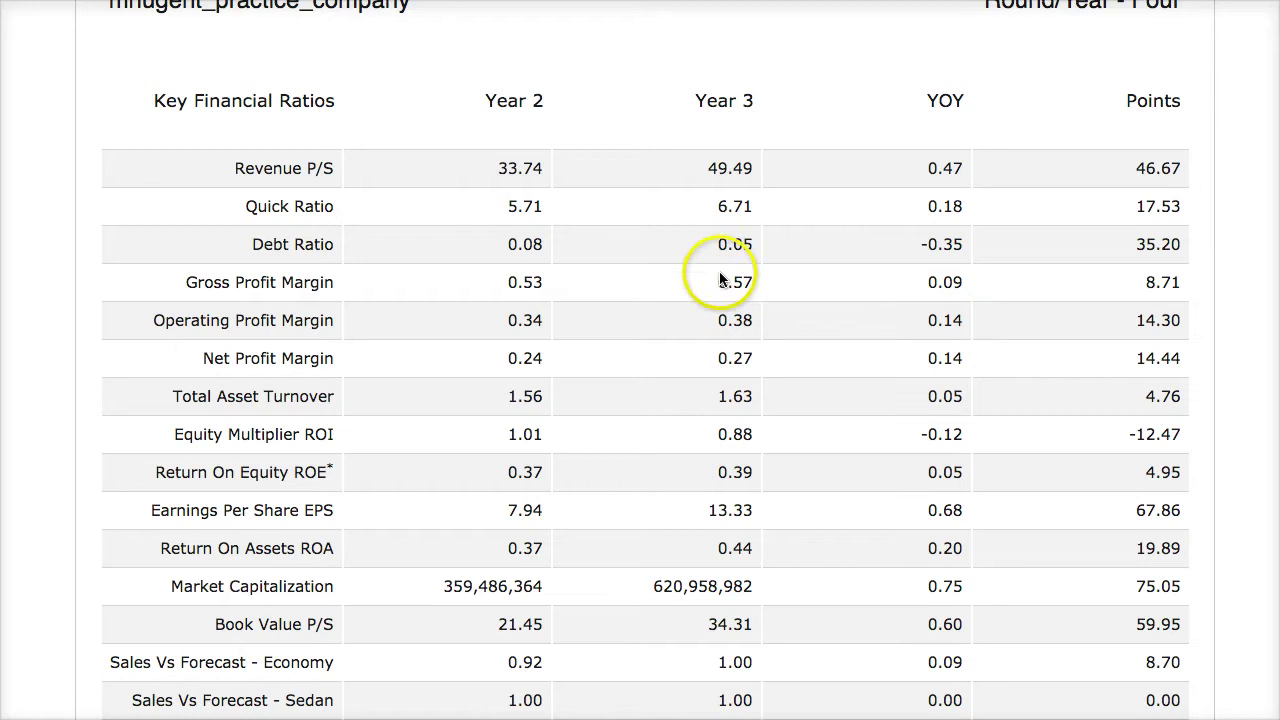
Review the year-over-year changes and points of each key financial ratio down to Operational Investments, Cash Surplus/Deficit and Total Points
{"action": "scroll", "coordinate": [756, 316], "scroll_direction": "down", "scroll_amount": 1}
{"action": "scroll", "coordinate": [762, 336], "scroll_direction": "down", "scroll_amount": 1}
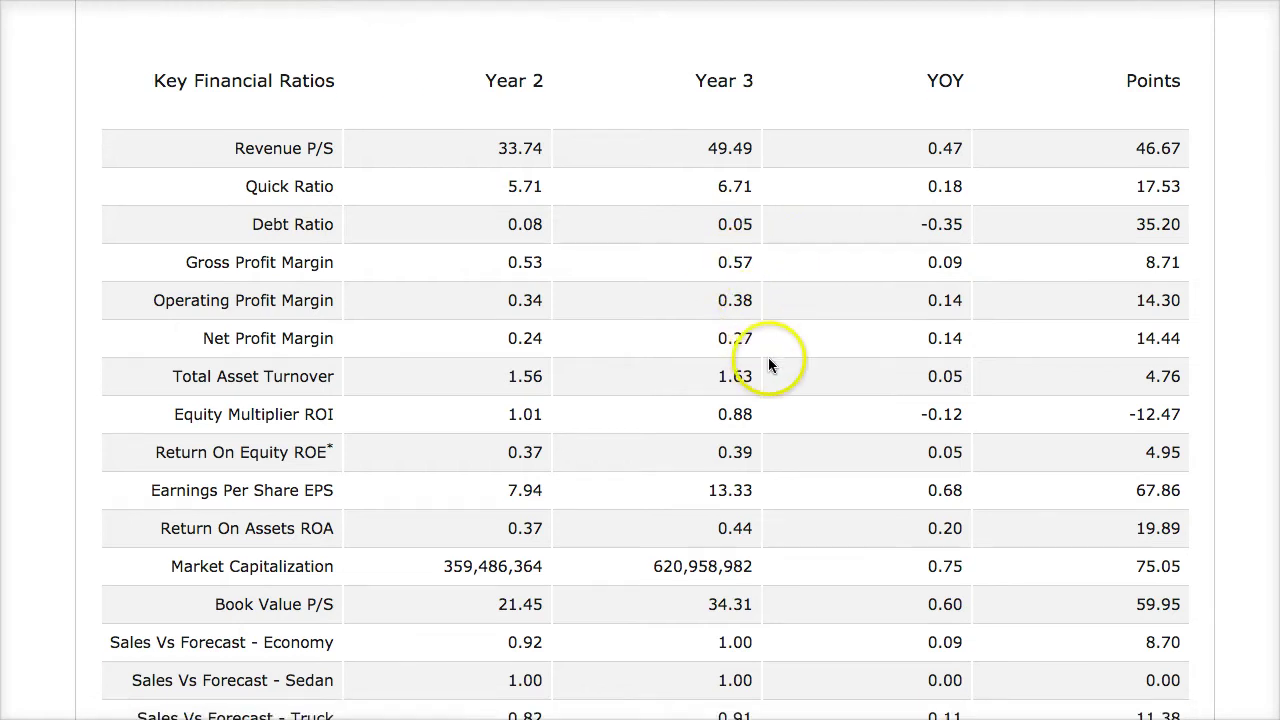
{"action": "scroll", "coordinate": [600, 436], "scroll_direction": "down", "scroll_amount": 1}
{"action": "scroll", "coordinate": [634, 438], "scroll_direction": "down", "scroll_amount": 1}
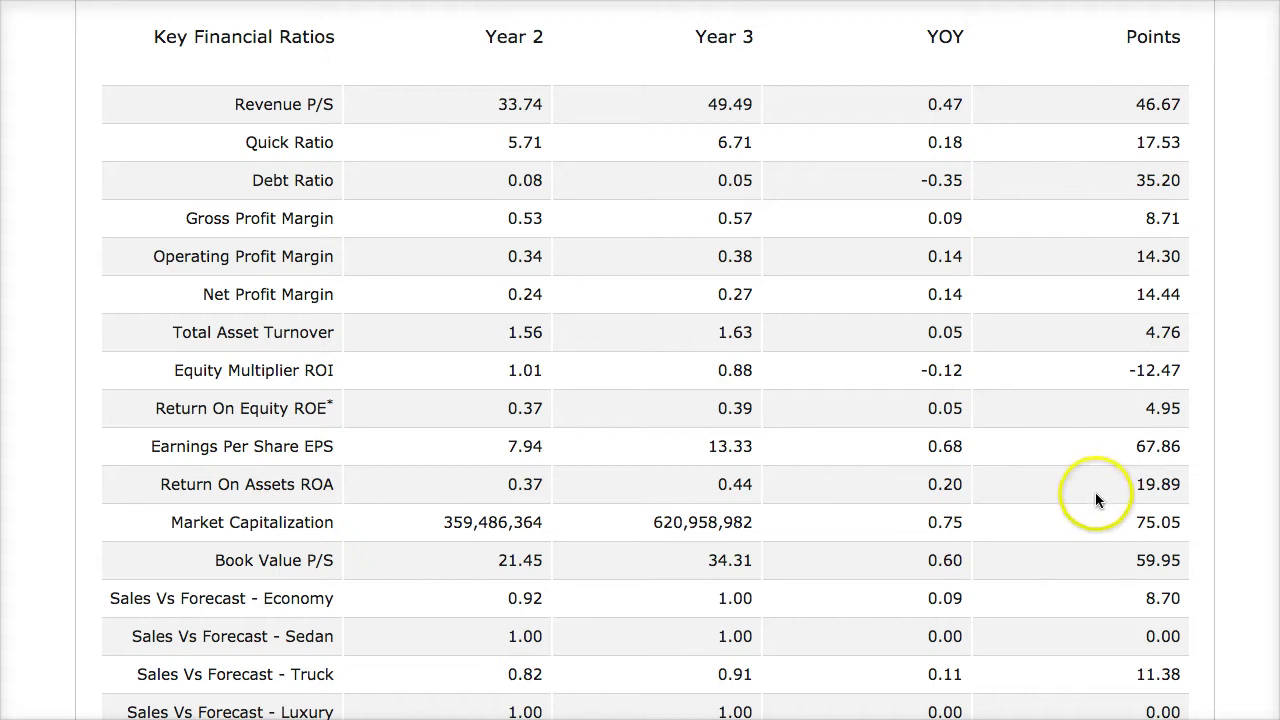
{"action": "scroll", "coordinate": [1060, 520], "scroll_direction": "down", "scroll_amount": 3}
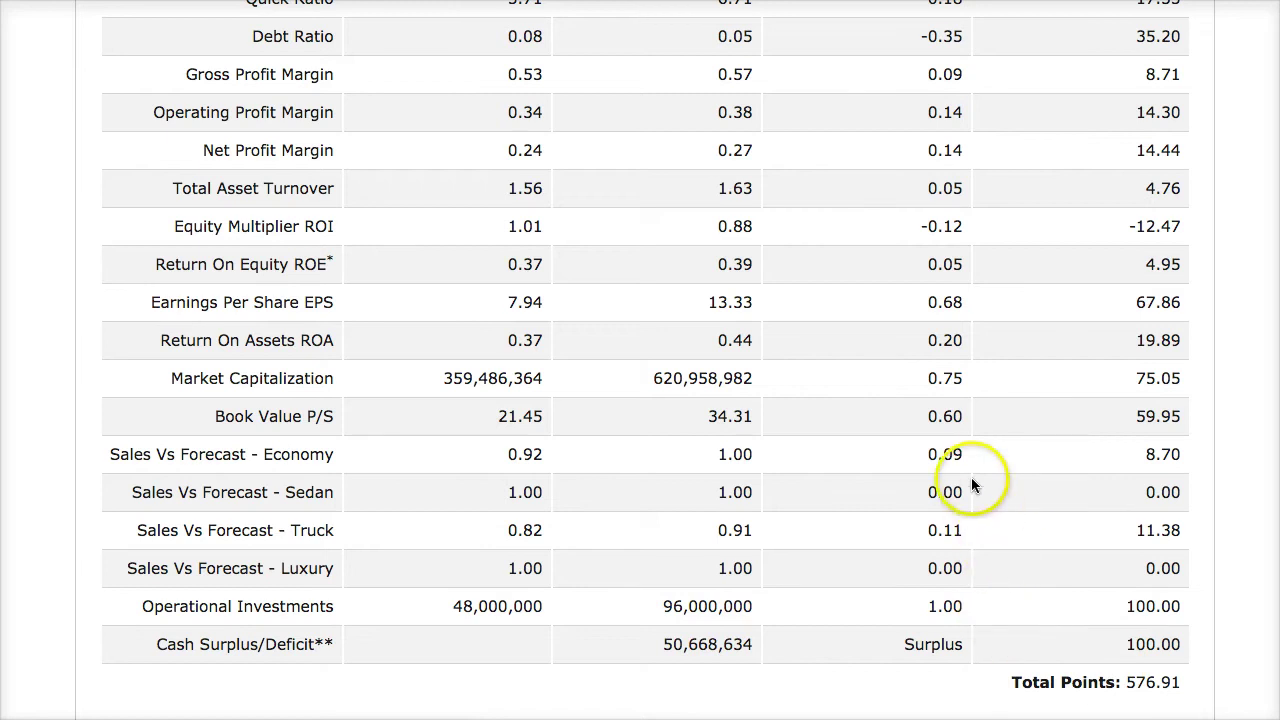
{"action": "scroll", "coordinate": [971, 477], "scroll_direction": "up", "scroll_amount": 5}
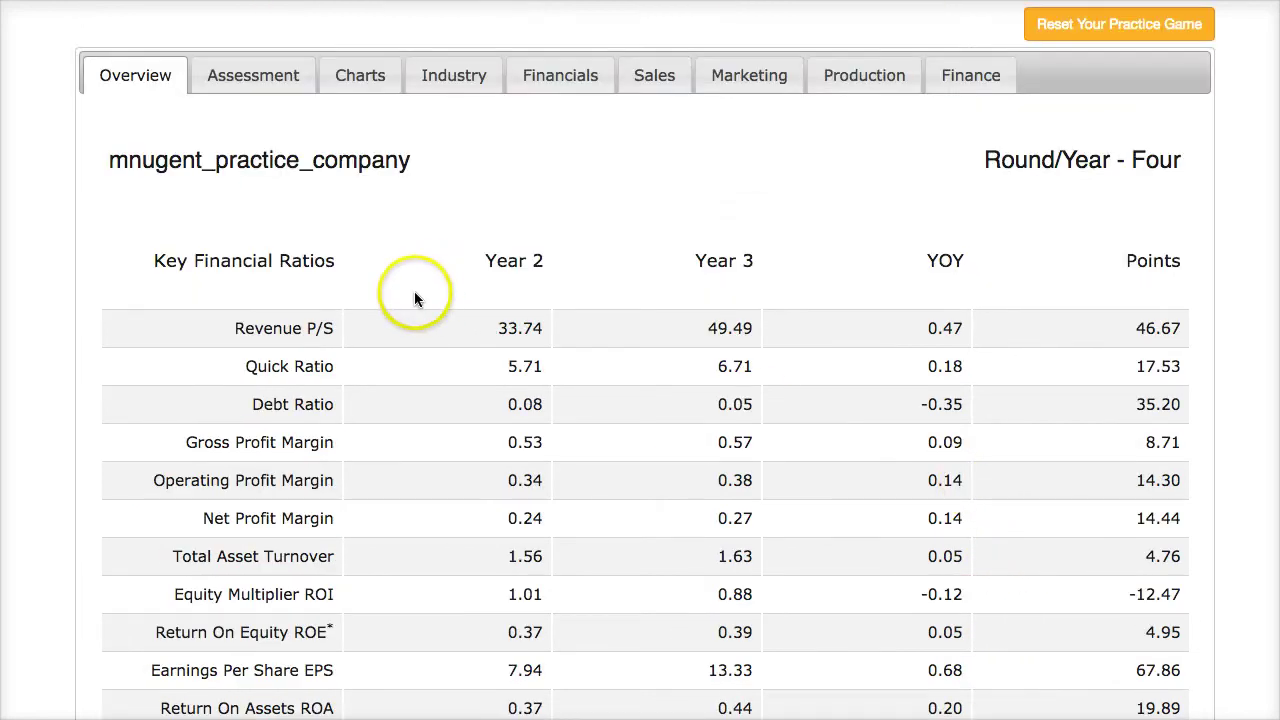
Check the Economy Vehicle's Operational Cost Reduction in the Round Four sales decisions, and return to the company overview
{"action": "left_click", "coordinate": [652, 79]}
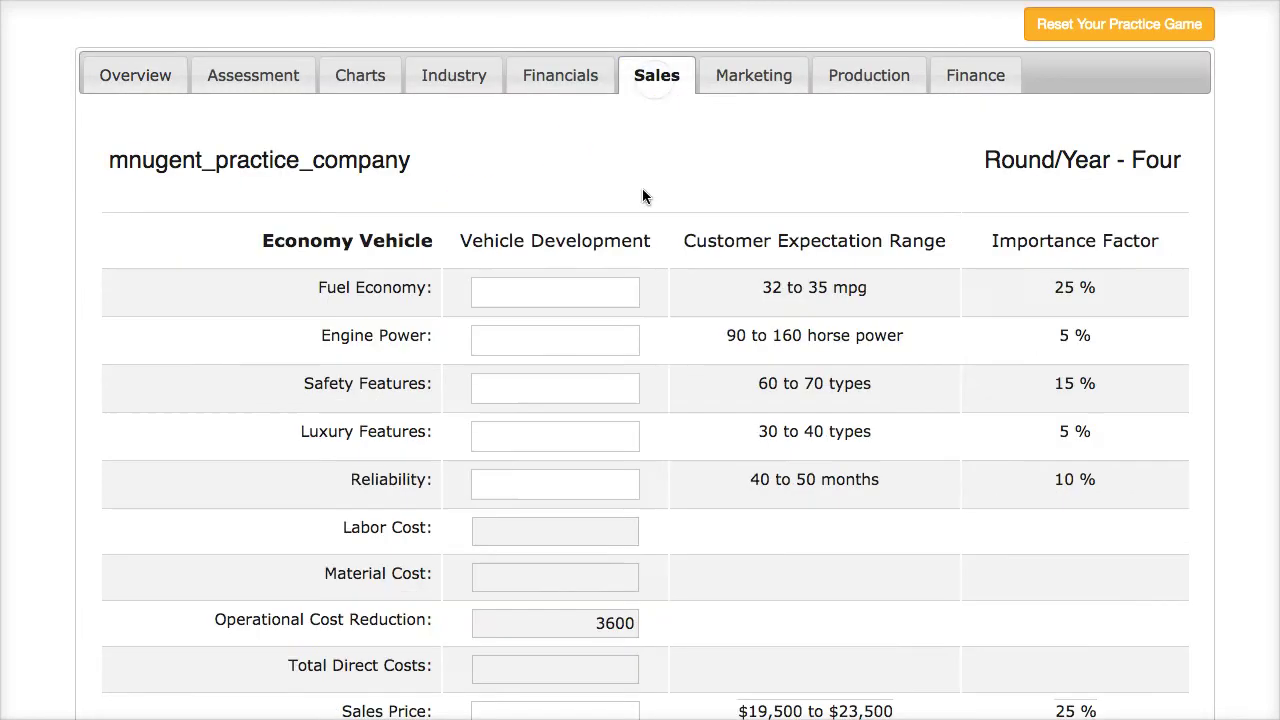
{"action": "scroll", "coordinate": [557, 598], "scroll_direction": "down", "scroll_amount": 1}
{"action": "left_click_drag", "start_coordinate": [580, 600], "coordinate": [676, 605]}
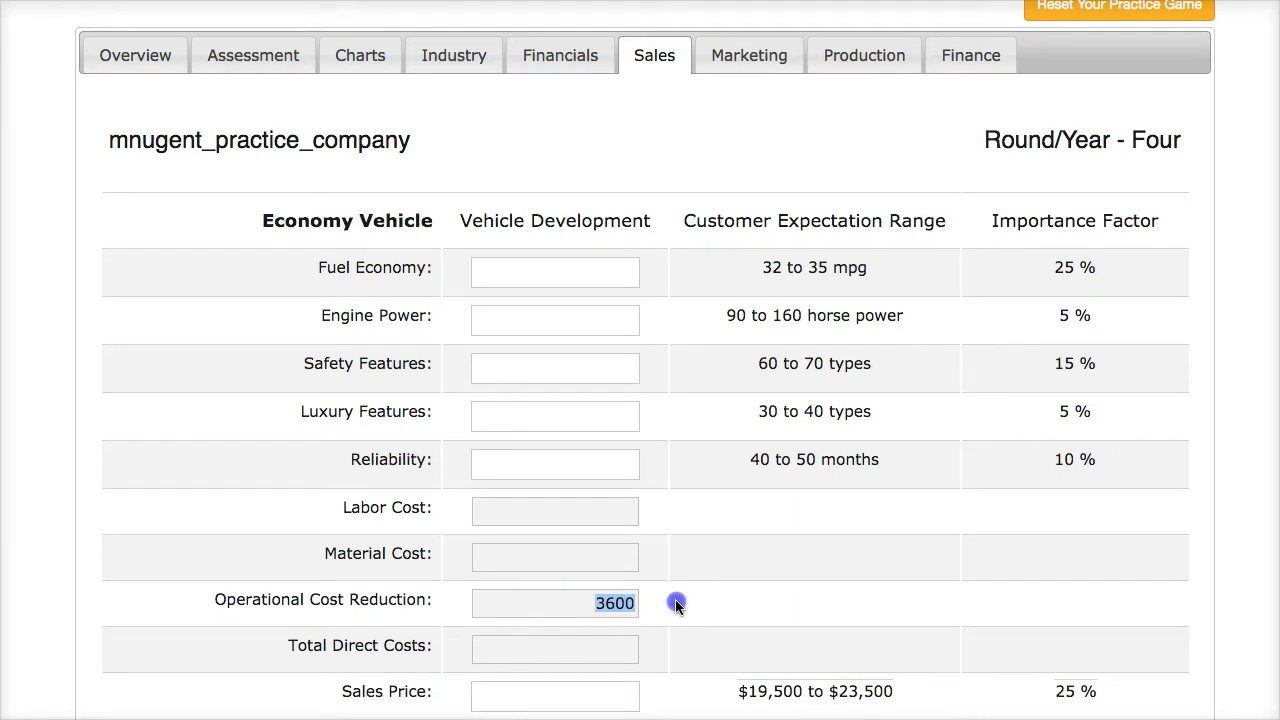
{"action": "scroll", "coordinate": [608, 464], "scroll_direction": "up", "scroll_amount": 1}
{"action": "scroll", "coordinate": [608, 464], "scroll_direction": "up", "scroll_amount": 1}
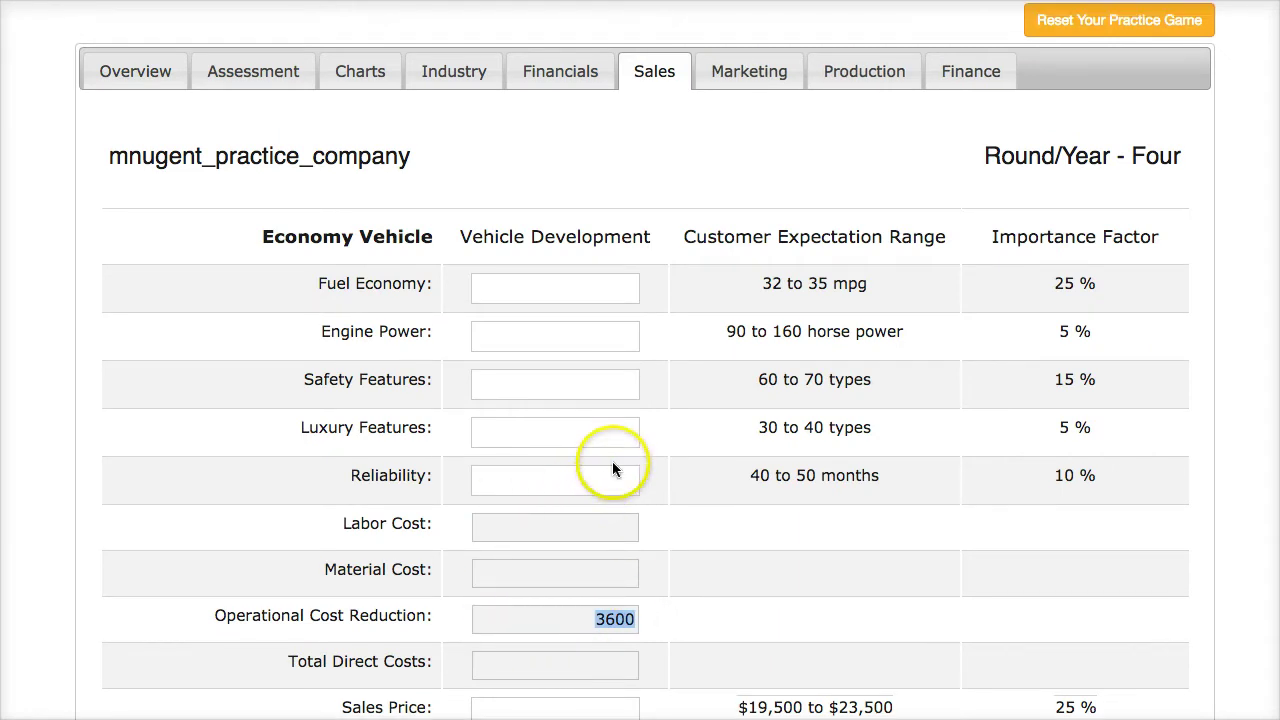
{"action": "left_click", "coordinate": [115, 67]}
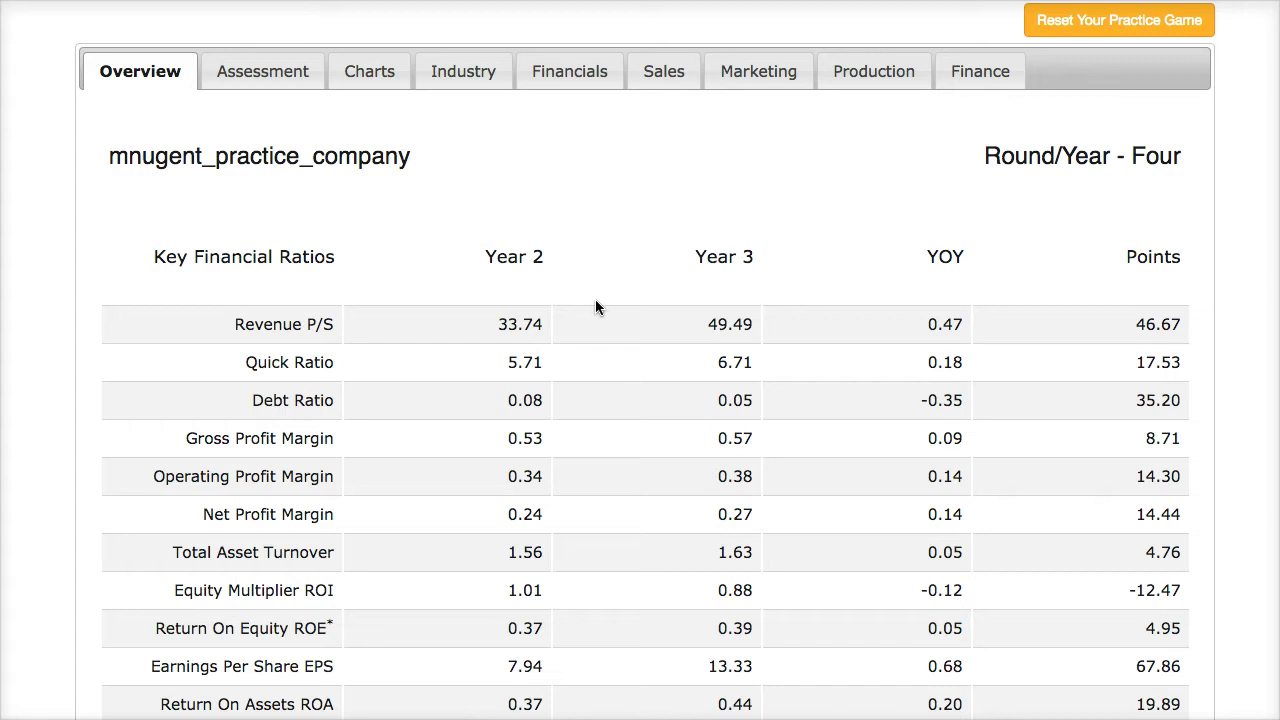
View the june18 leader board page, and switch to the course announcement Zoom Simulation Round Hints to read its advice
{"action": "left_click", "coordinate": [365, 196]}
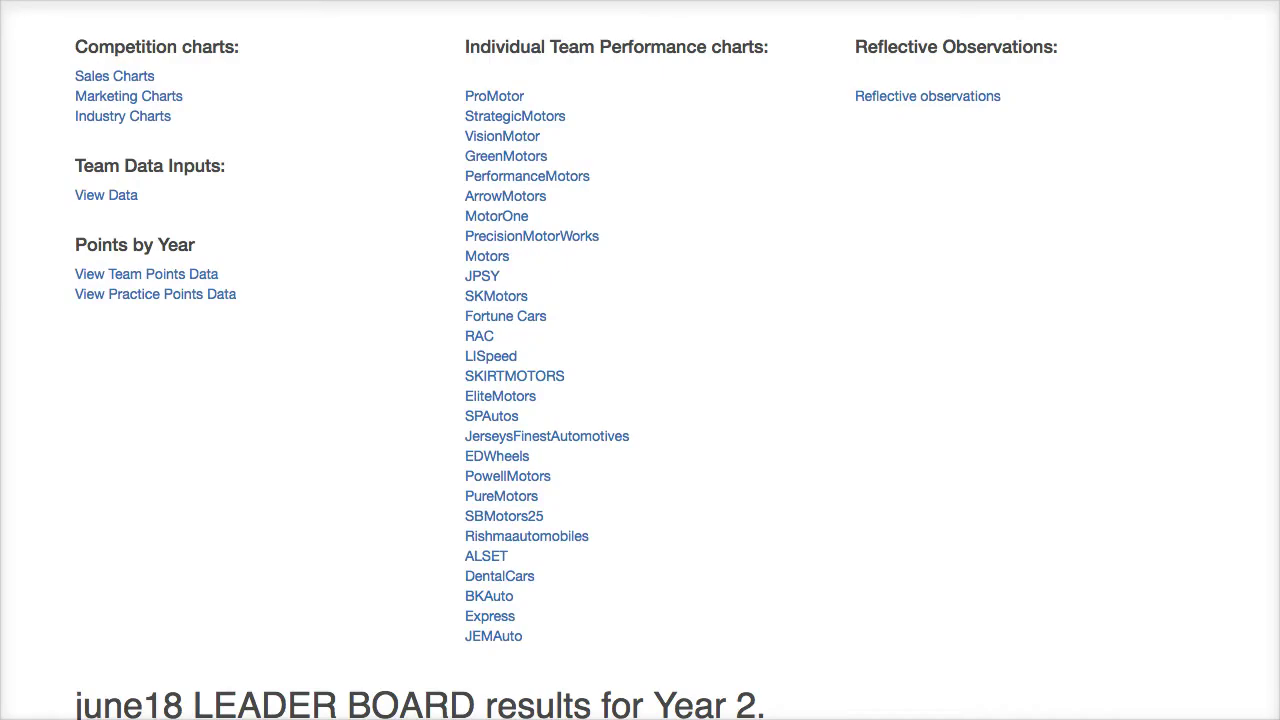
{"action": "left_click", "coordinate": [323, 240]}
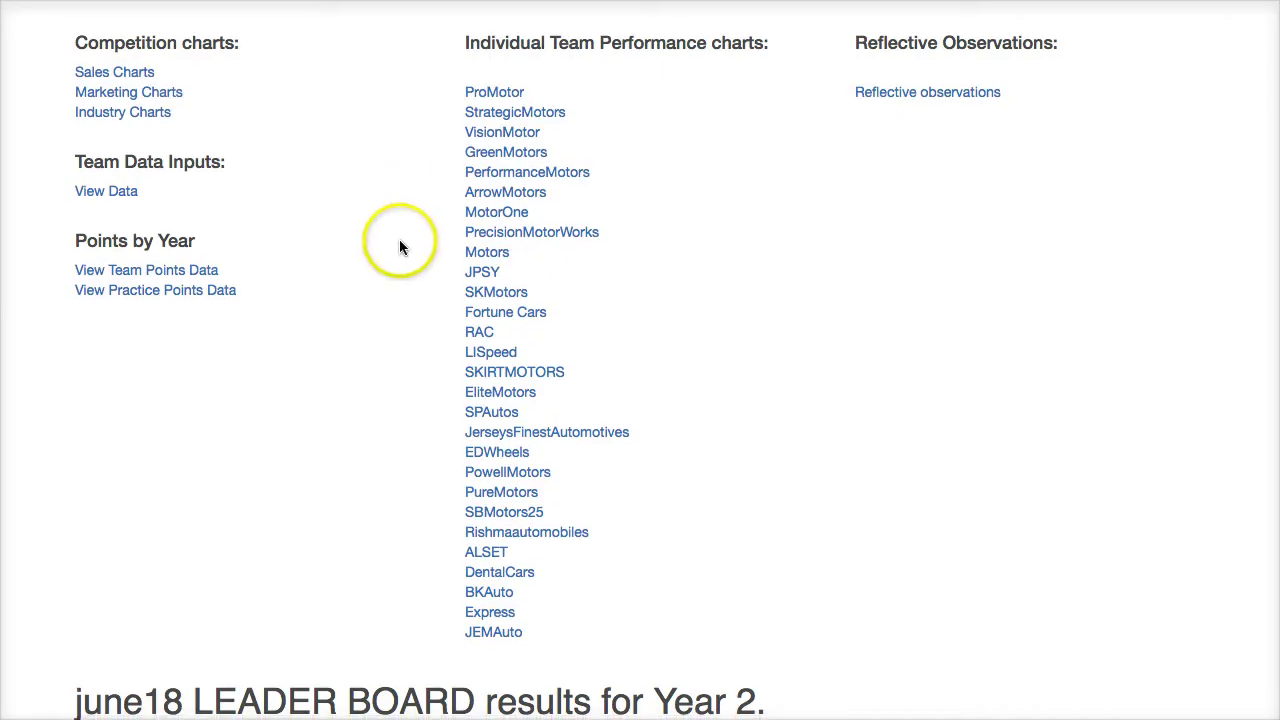
{"action": "scroll", "coordinate": [323, 240], "scroll_direction": "down", "scroll_amount": 3}
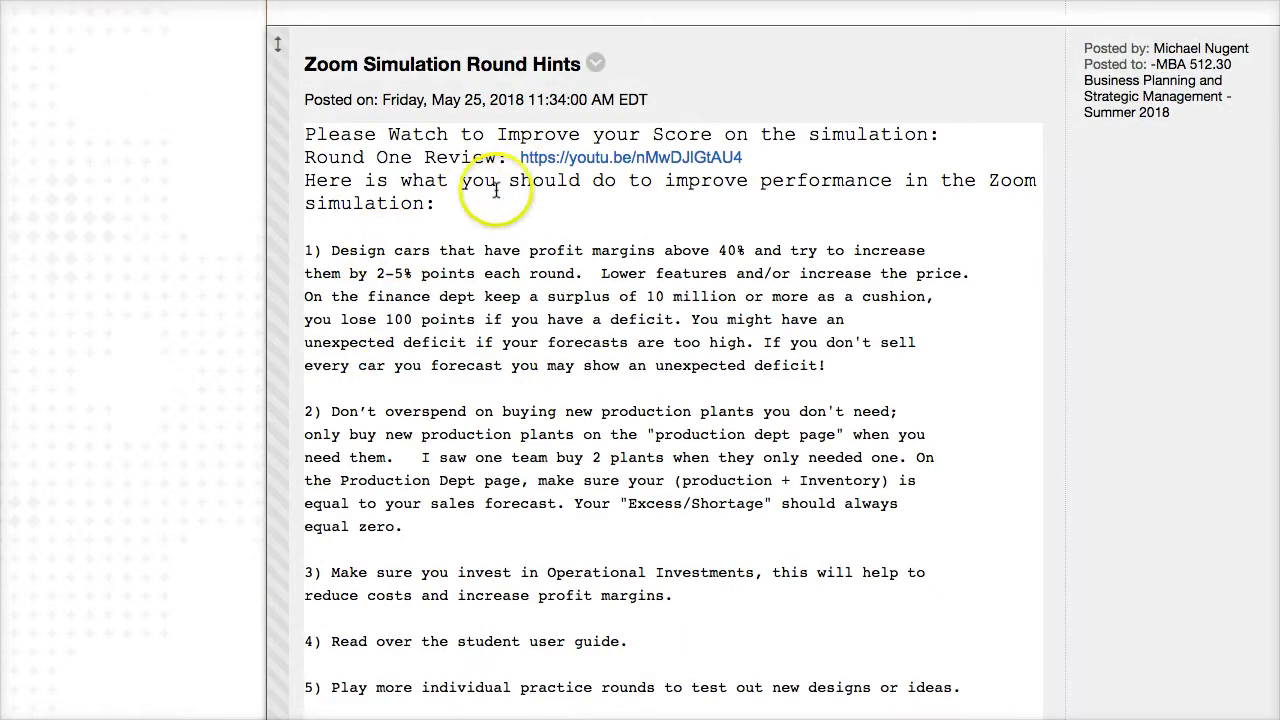